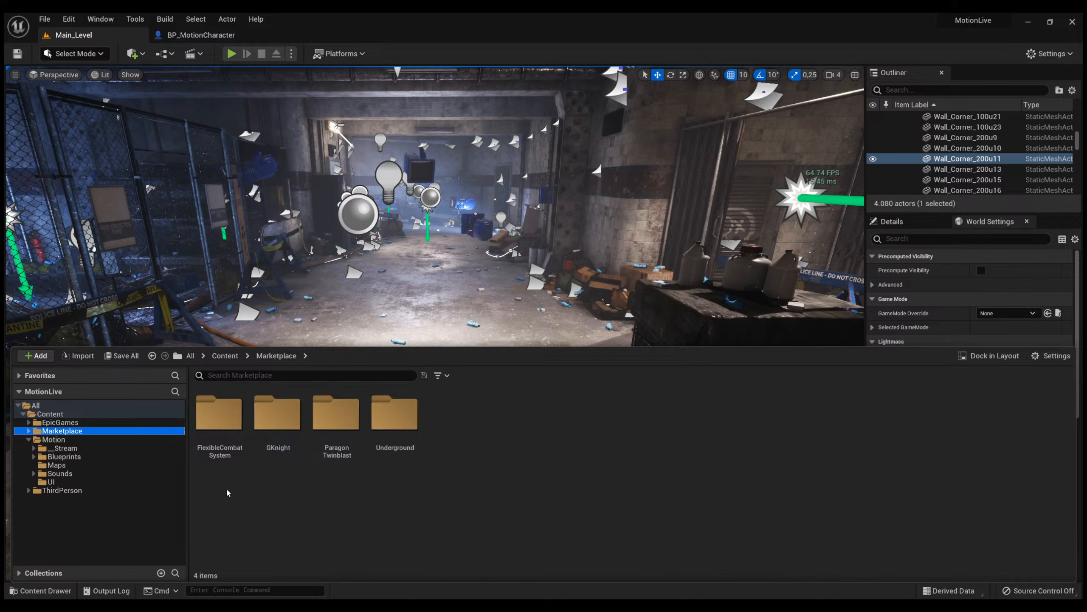
Look through the Dual-Wield animations in the FlexibleCombatSystem pack and return to the Marketplace folder.
double_click(227, 462)
double_click(224, 454)
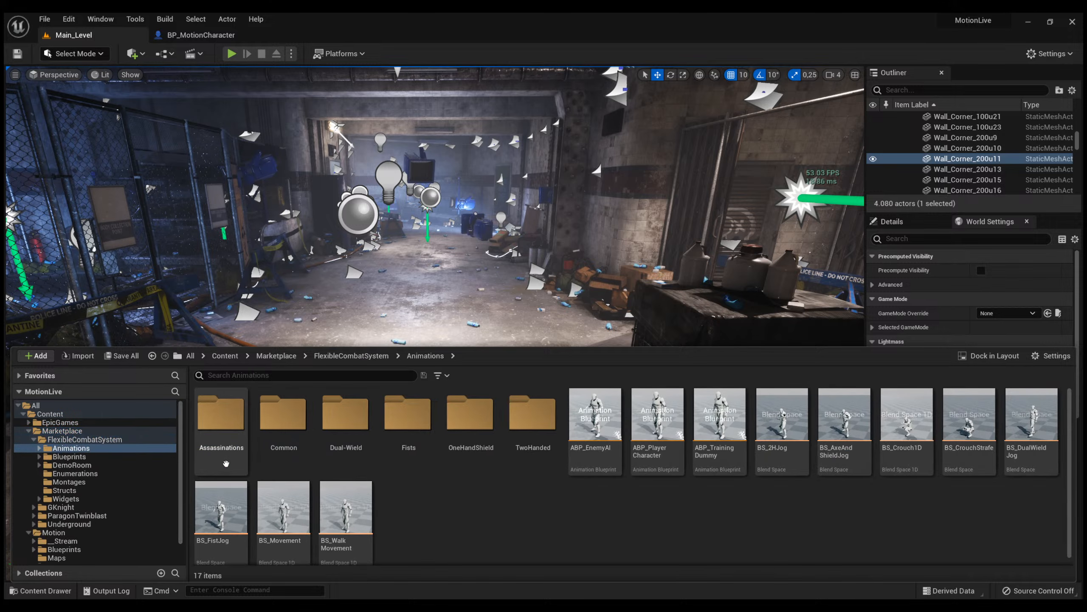
double_click(328, 447)
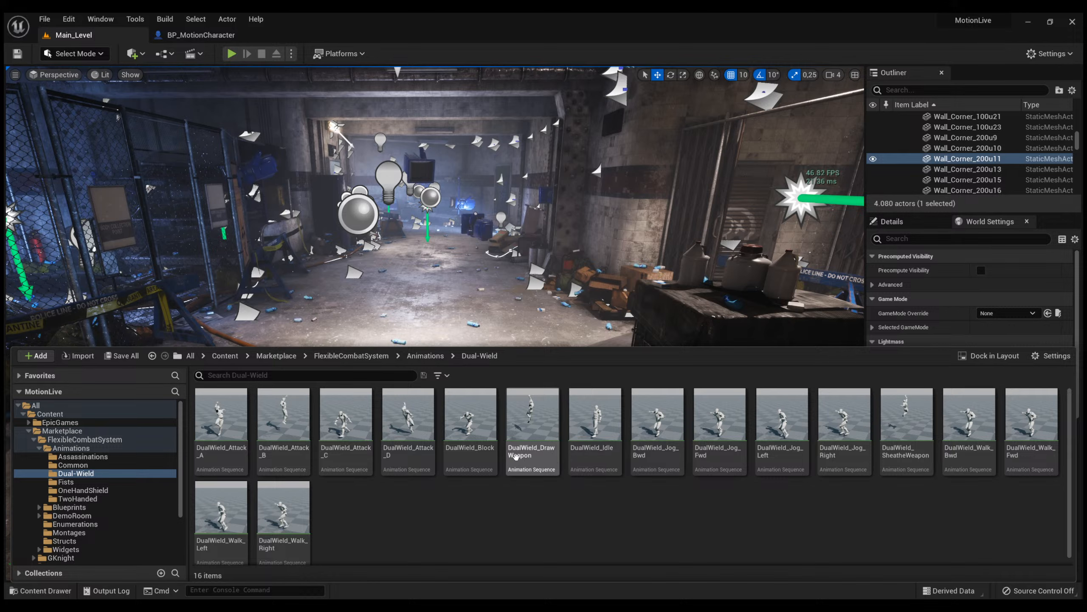
key("alt+Left")
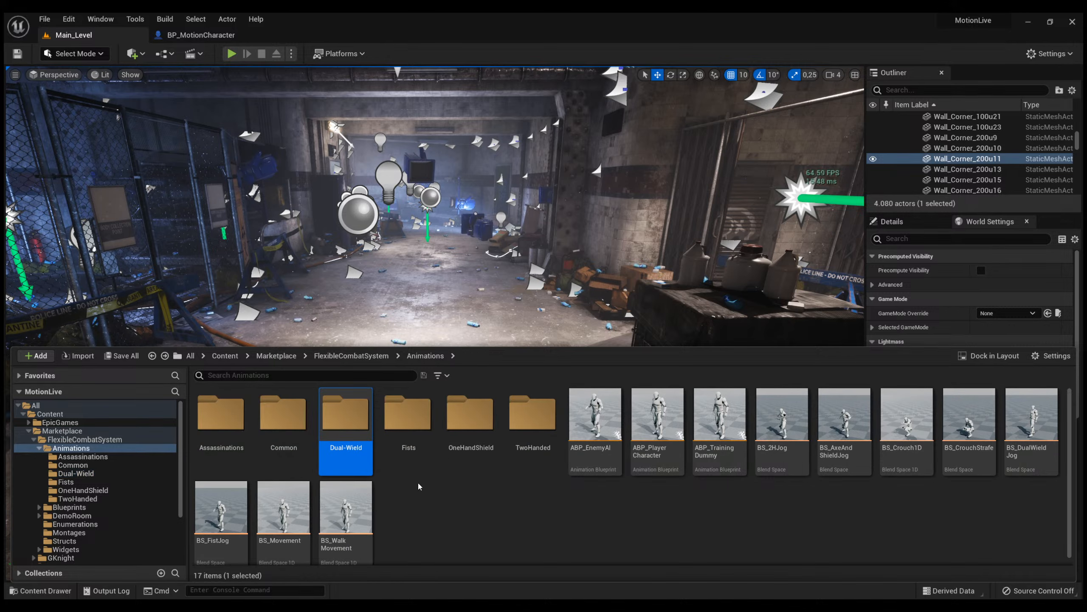
key("alt+Left")
key("alt+Left")
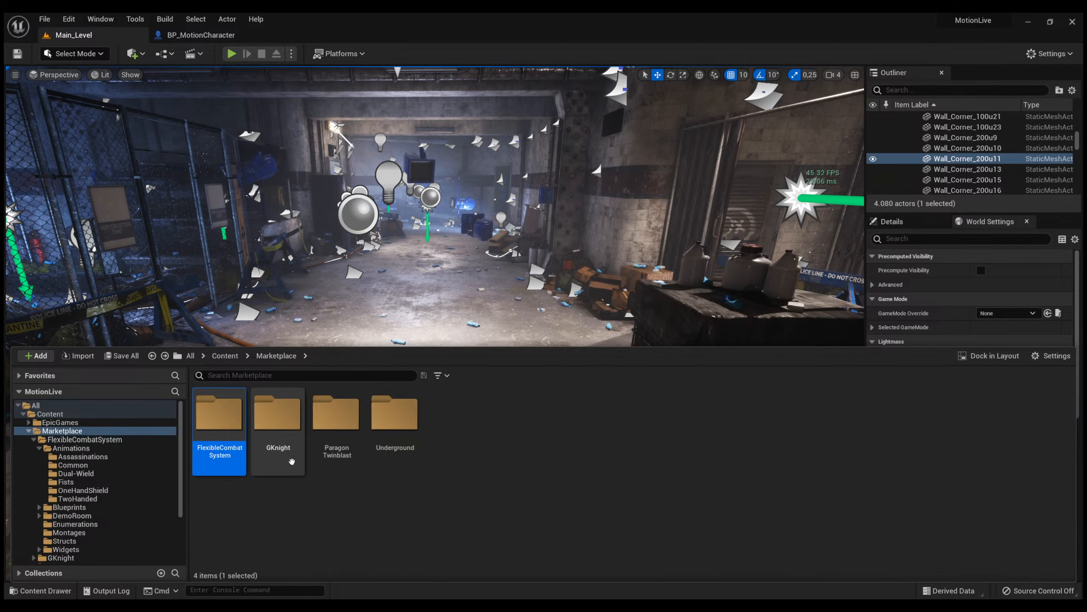
Browse to the Meshes folder of the GKnight pack to view its character assets.
double_click(288, 461)
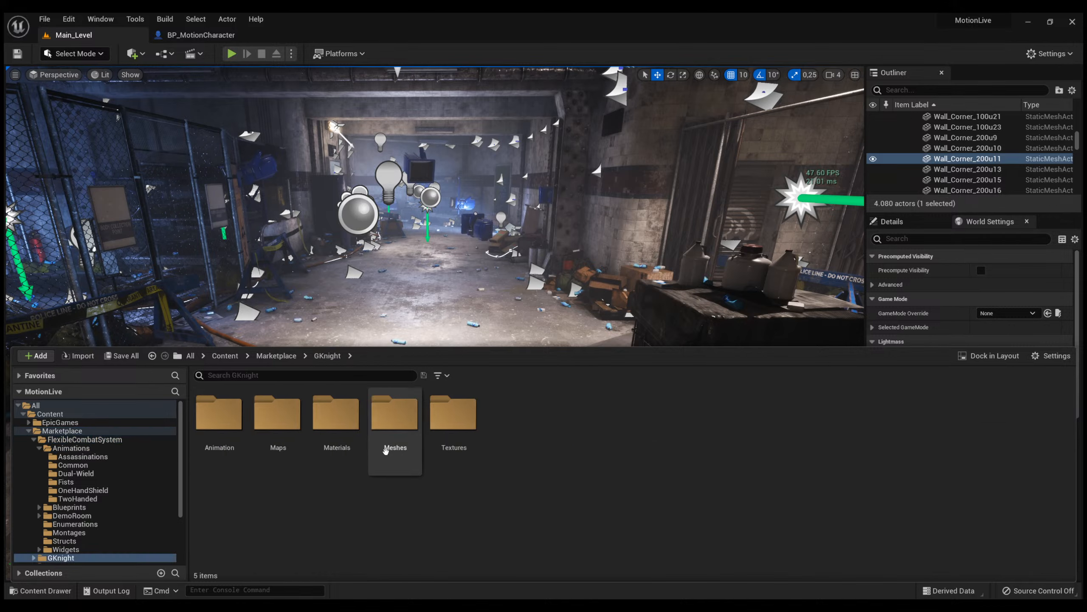
left_click(406, 448)
double_click(406, 447)
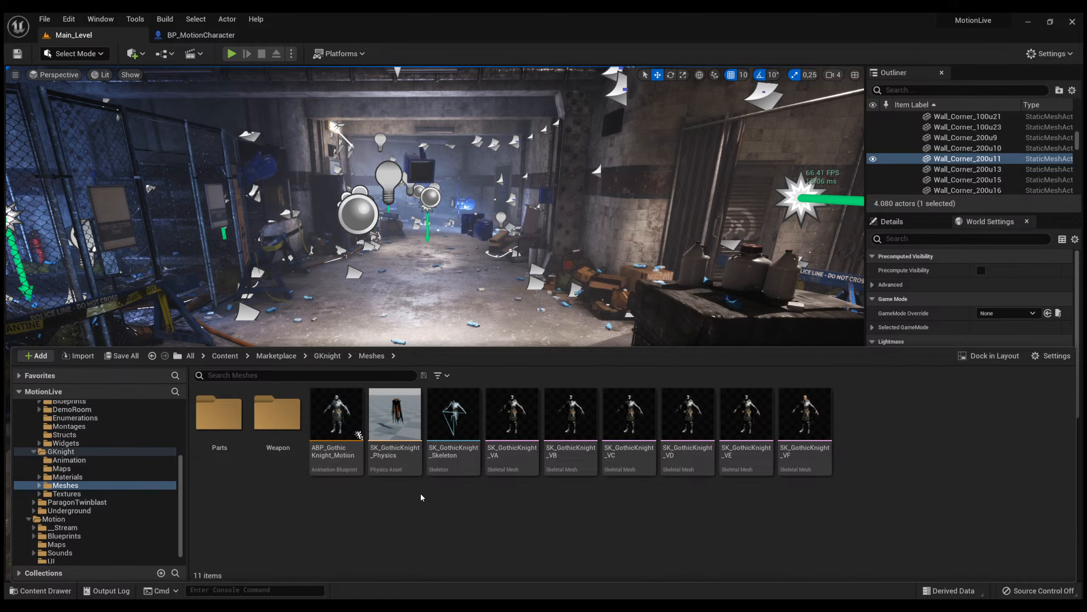
Inspect the character model in the BP_MotionCharacter viewport and return to the asset browser in Main_Level.
left_click(201, 35)
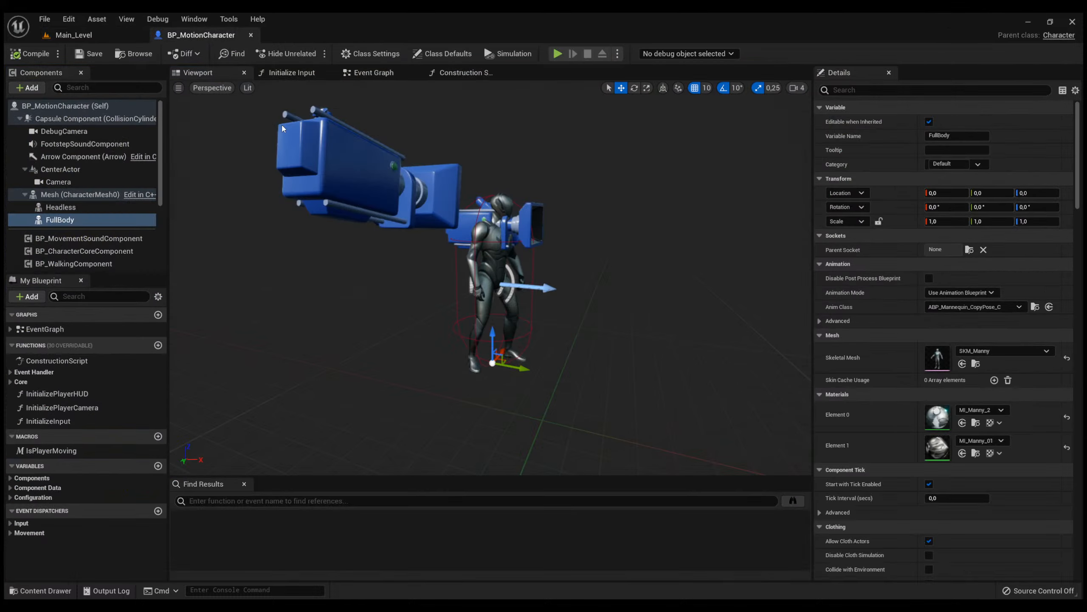
mouse_move(492, 225)
right_mouse_down()
mouse_move(454, 240)
mouse_move(492, 224)
right_mouse_up()
left_click(74, 35)
key("ctrl+space")
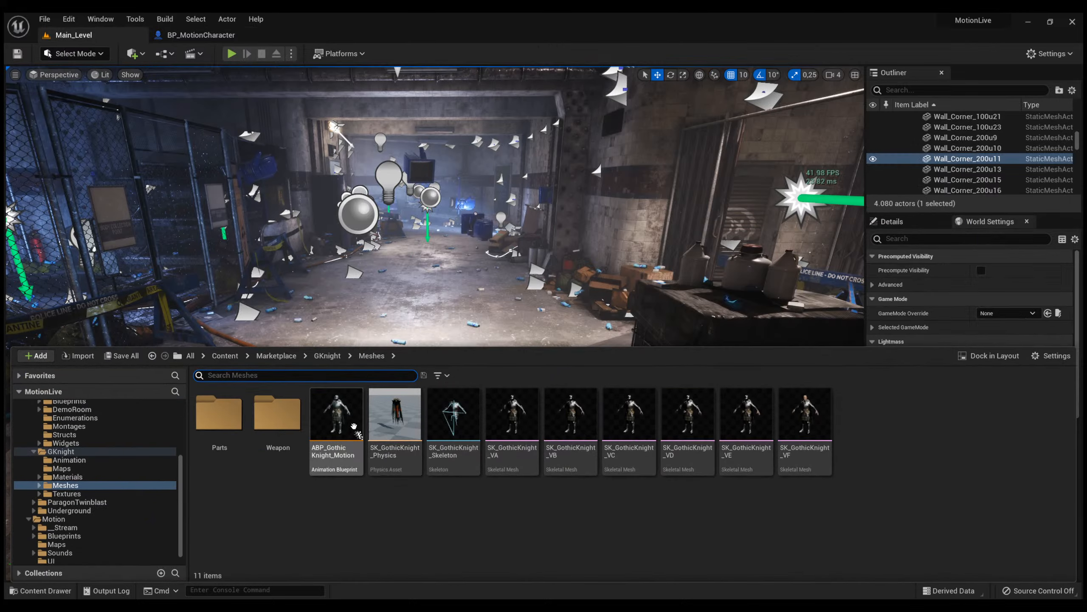
Look through the Characters and Maps folders of the ParagonTwinblast pack and return to the Marketplace folder.
double_click(350, 420)
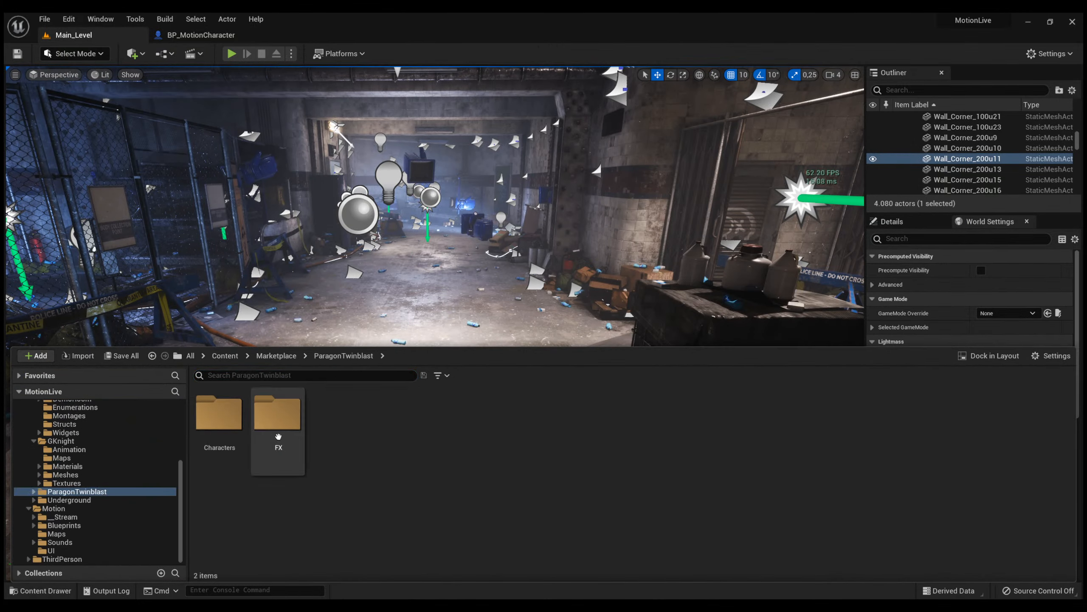
left_click(246, 422)
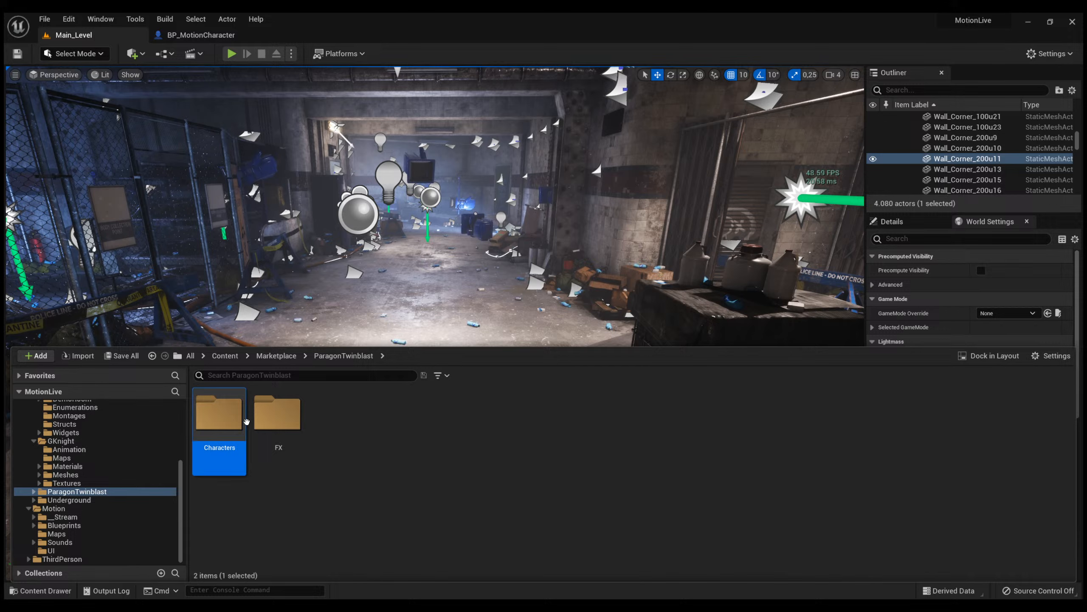
double_click(220, 424)
double_click(341, 429)
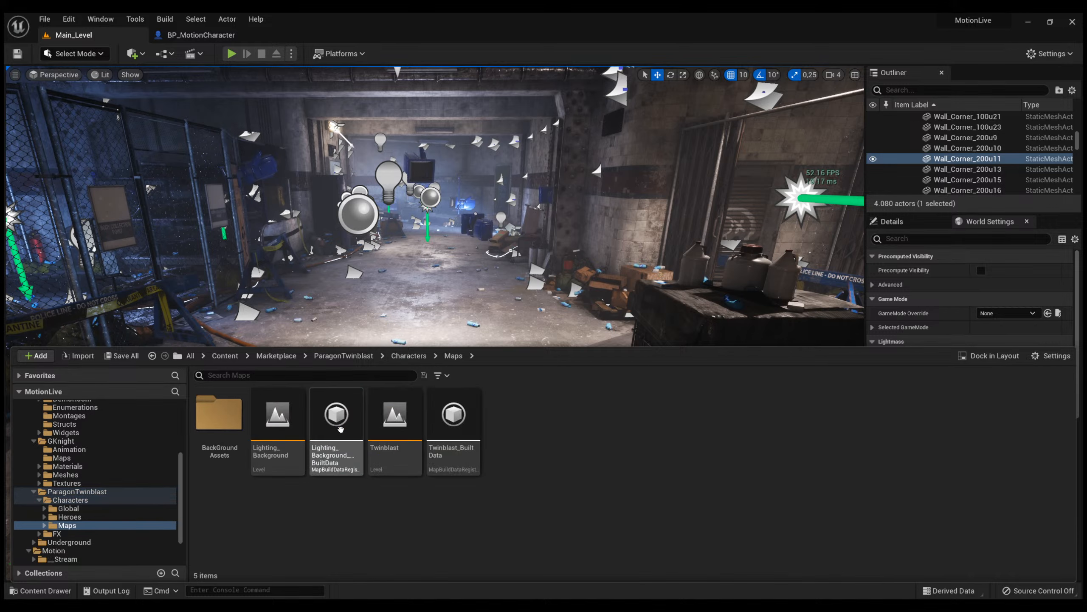
key("alt+Left")
key("alt+Left")
key("alt+Left")
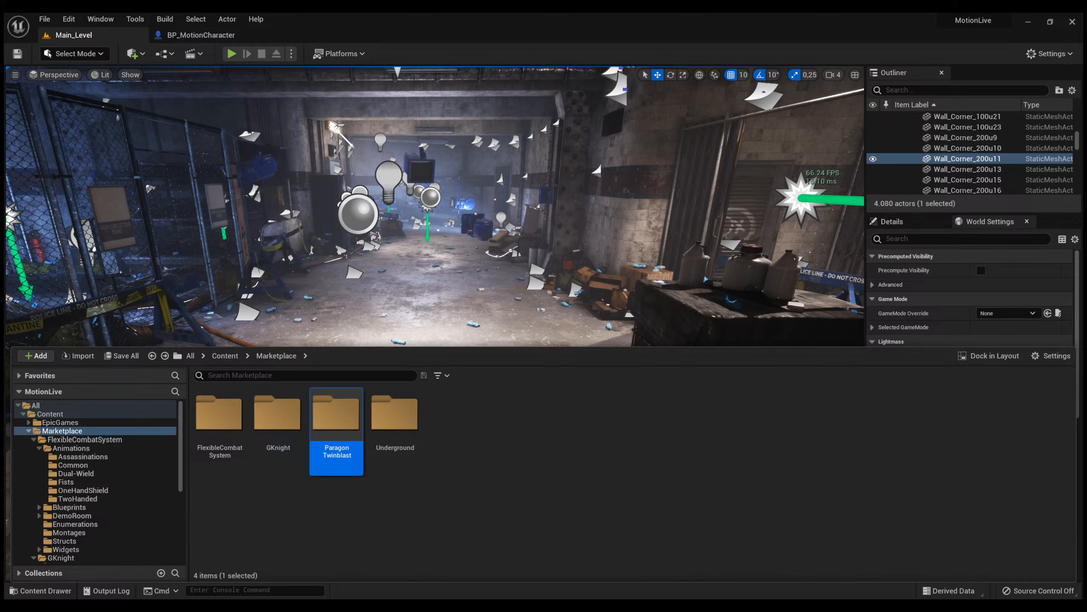
left_click(275, 516)
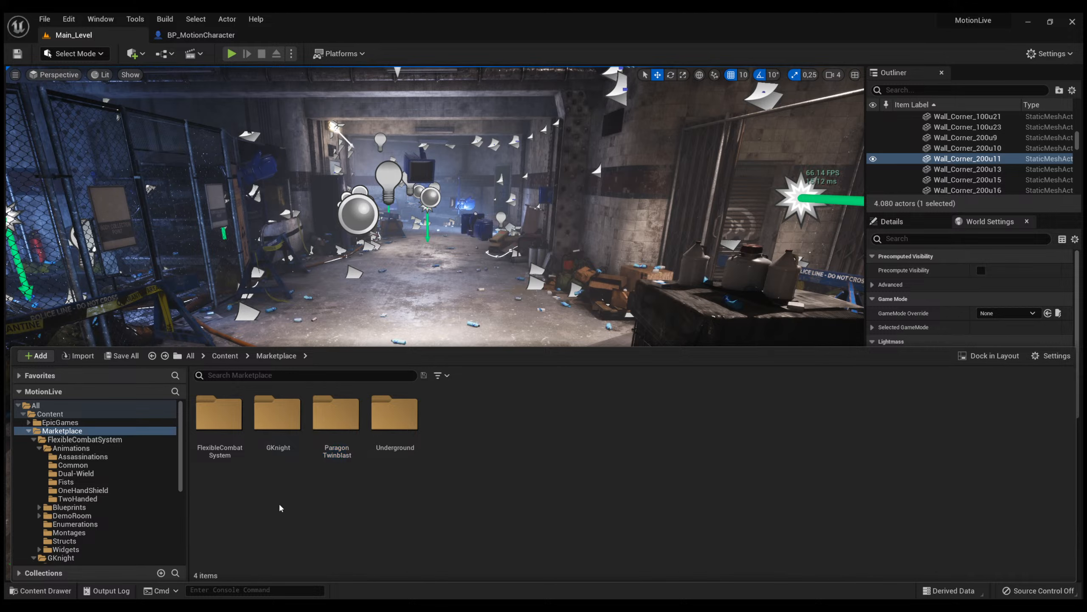
Set the Headless component's skeletal mesh in BP_MotionCharacter to SKM_Manny_Headless and compile the blueprint.
left_click(198, 38)
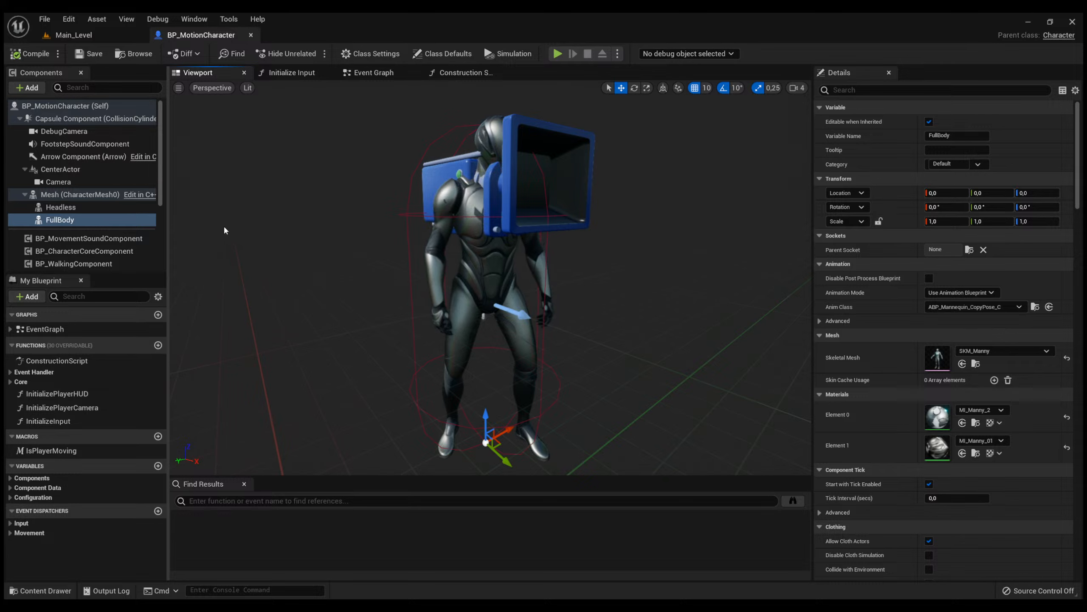
left_click(82, 196)
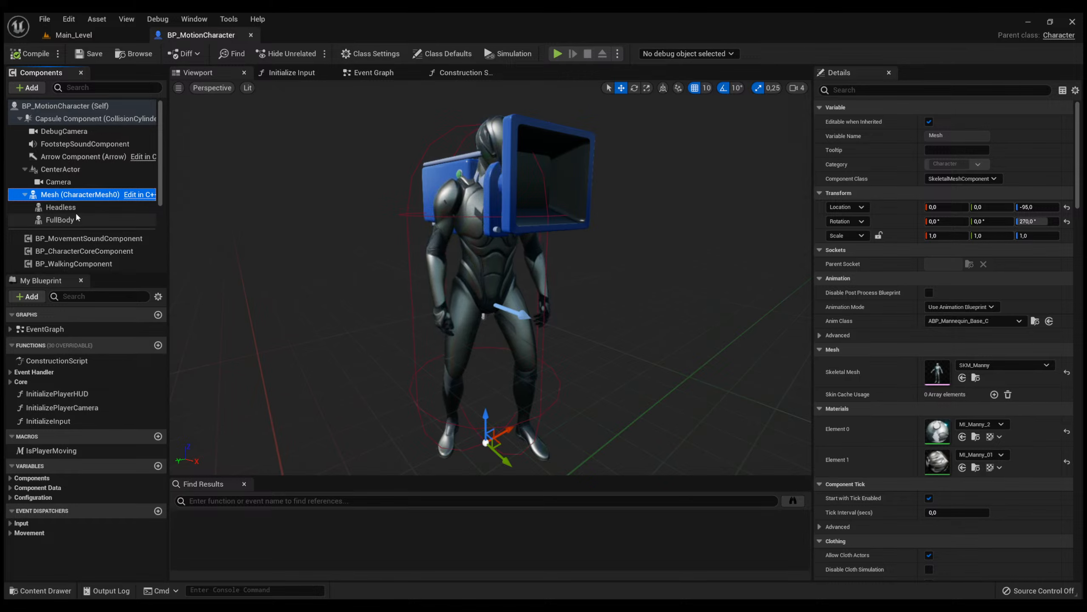
left_click(75, 209)
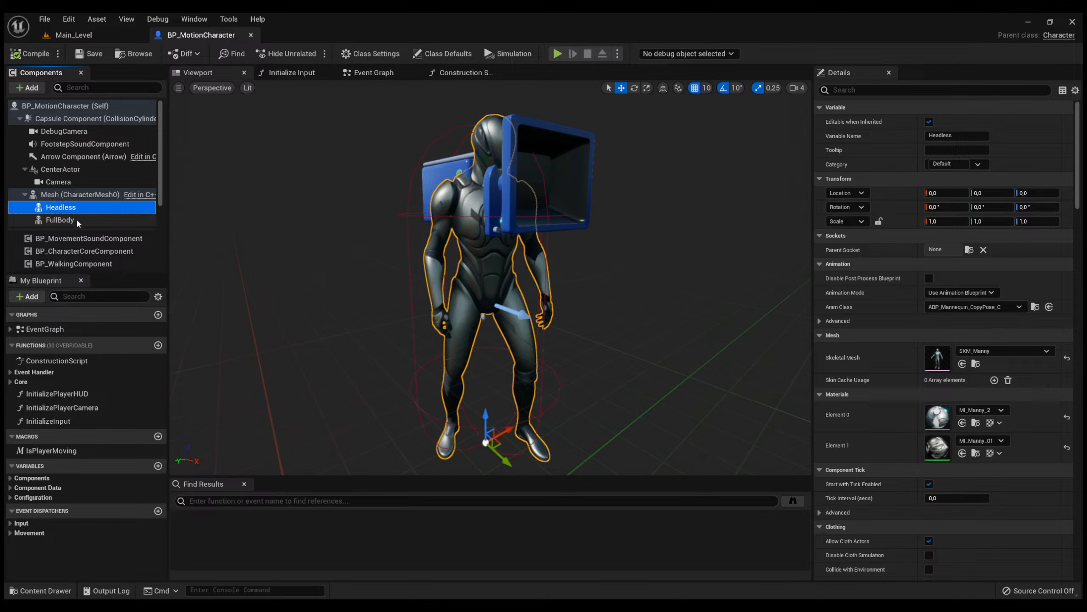
left_click(77, 221)
left_click(82, 209)
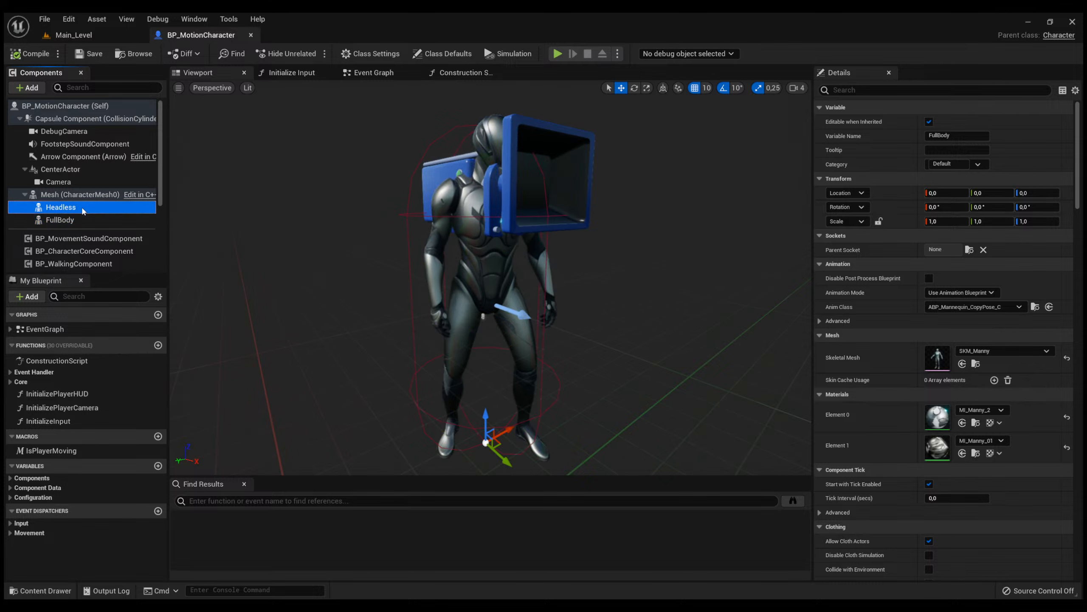
left_click(1012, 353)
left_click(1000, 553)
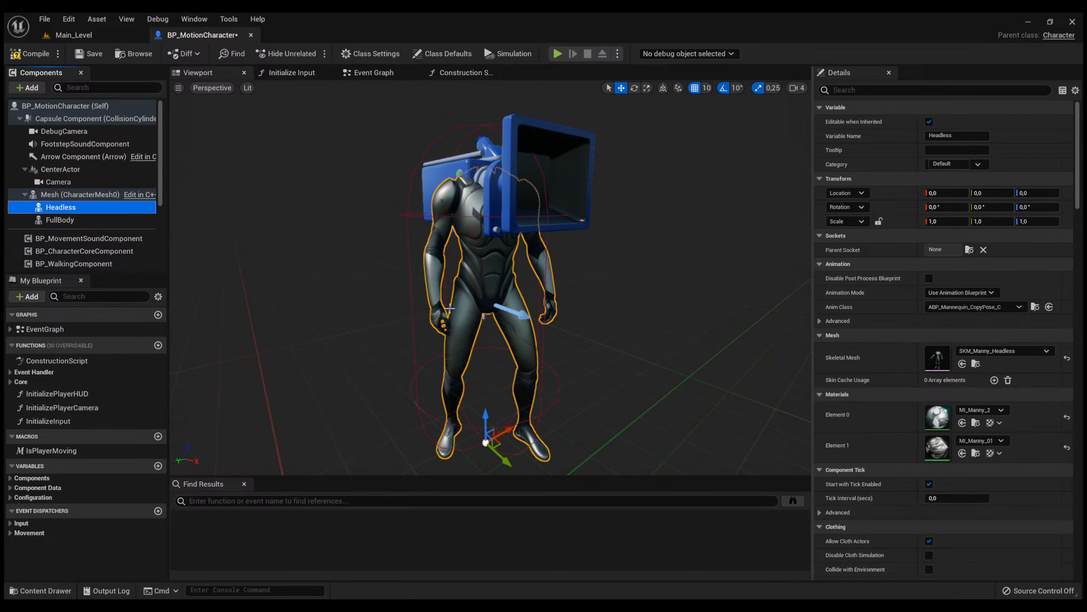
left_click(13, 52)
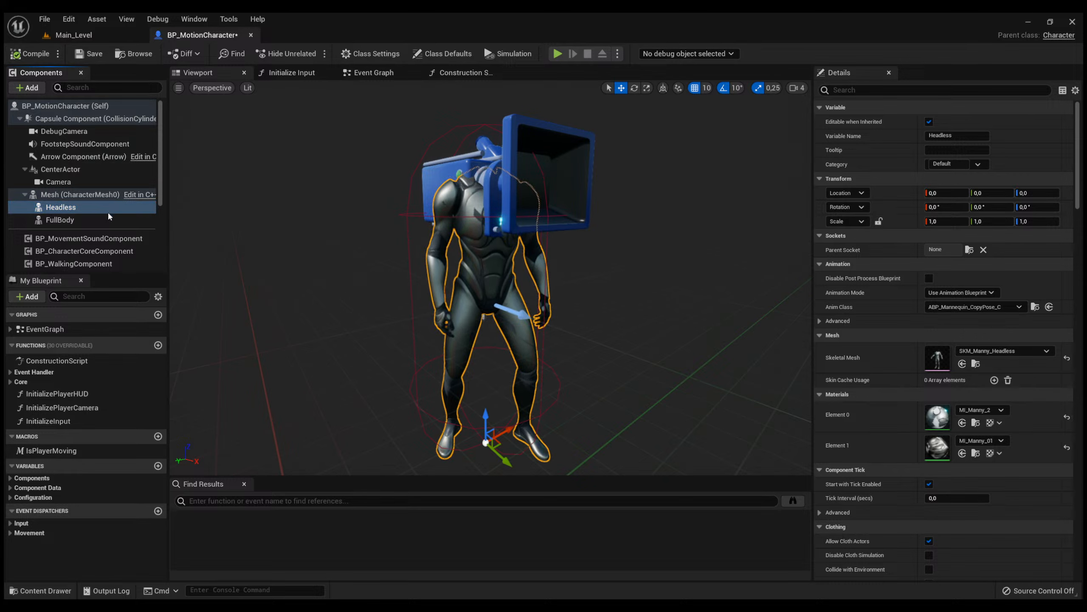
Open the Mesh component's animation class, ABP_Mannequin_Base, and look over its Idle to Start rule graph.
left_click(113, 197)
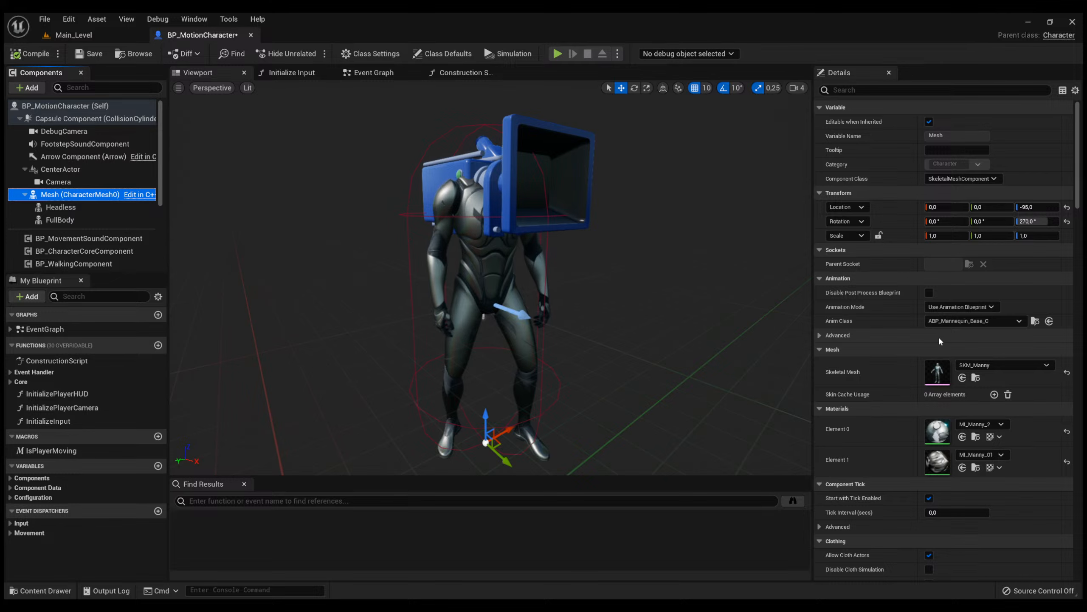
left_click(1036, 321)
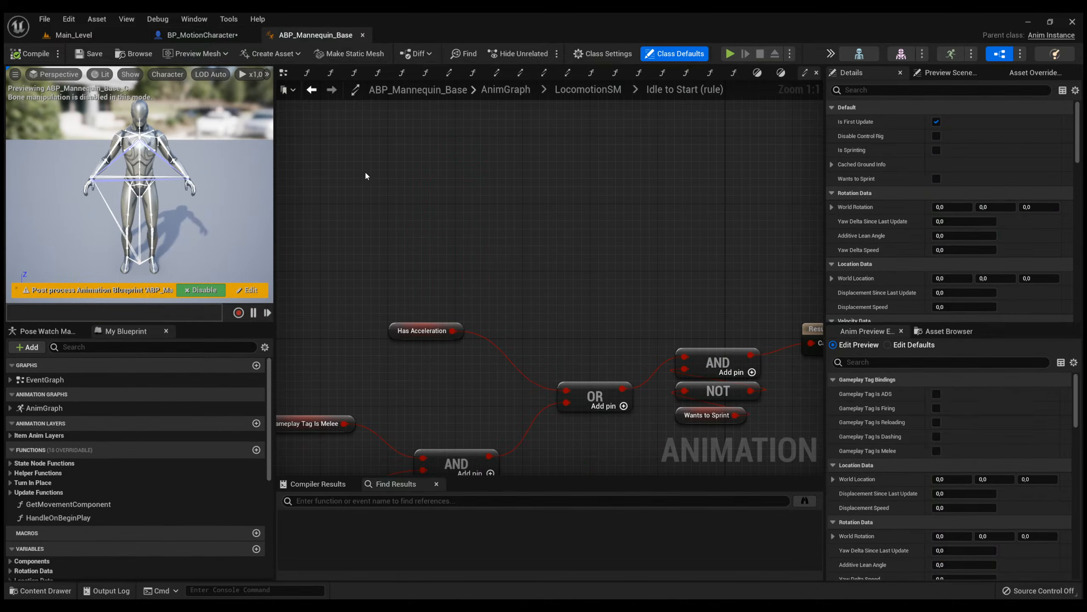
scroll(366, 176, "down", 5)
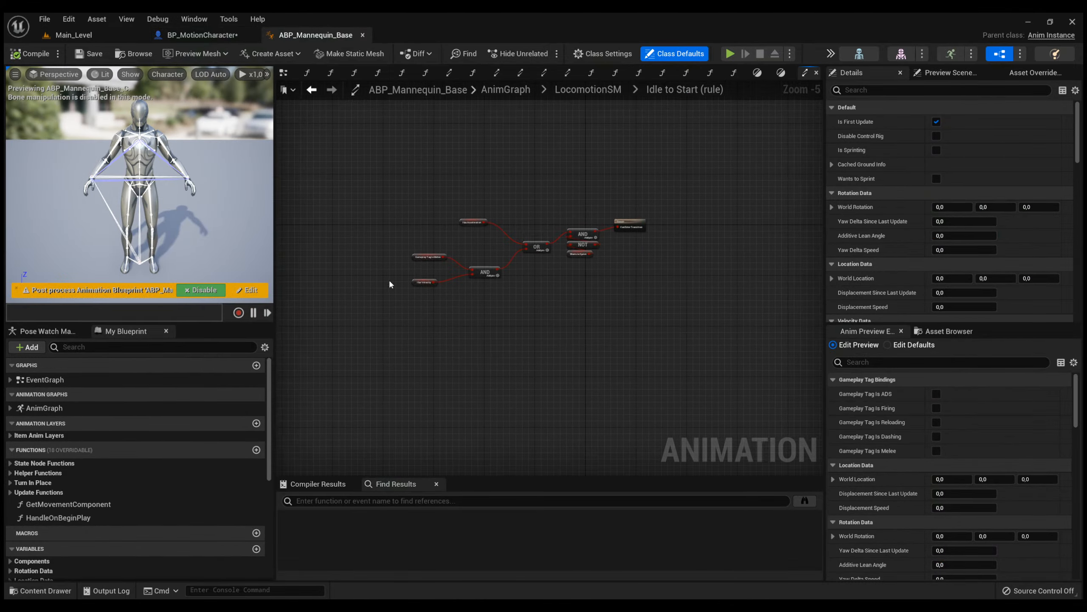
Review the Mesh component's properties in BP_MotionCharacter down to the Visibility Based Anim Tick Option.
left_click(197, 38)
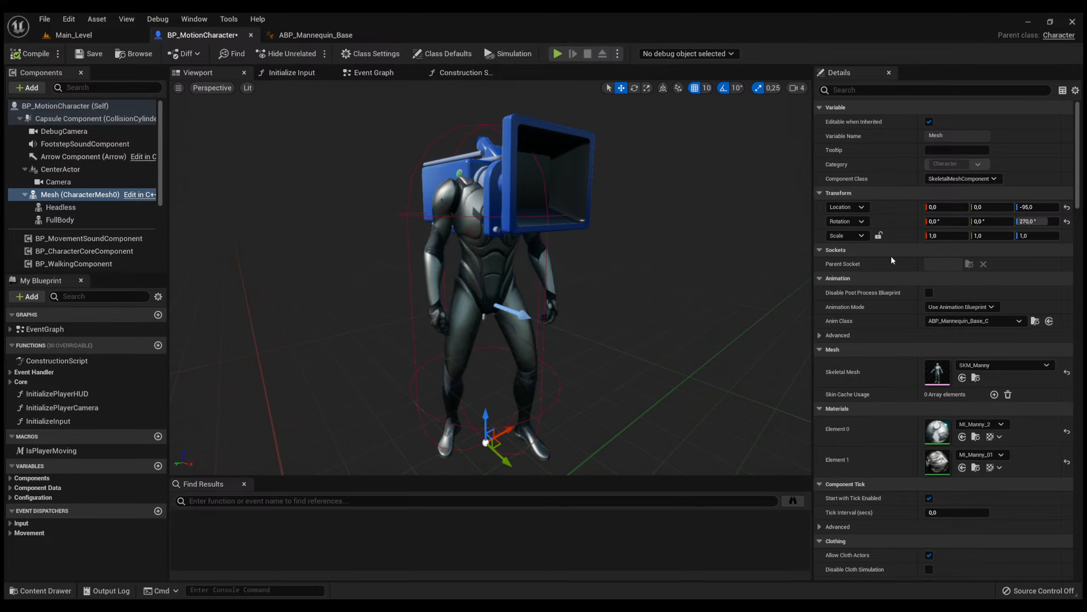
scroll(890, 255, "down", 5)
scroll(886, 262, "down", 15)
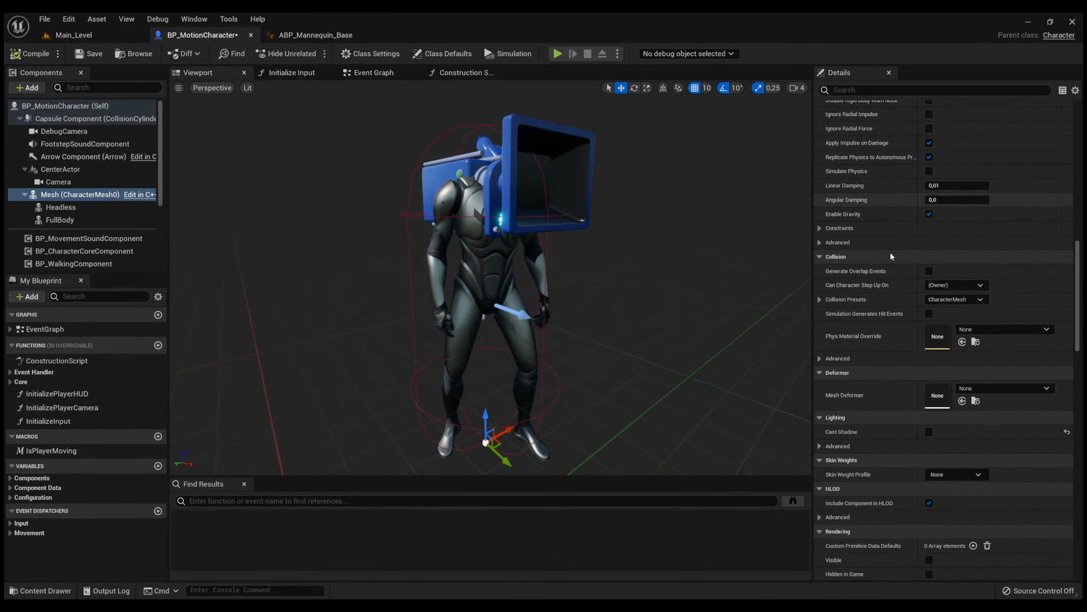
scroll(892, 259, "down", 15)
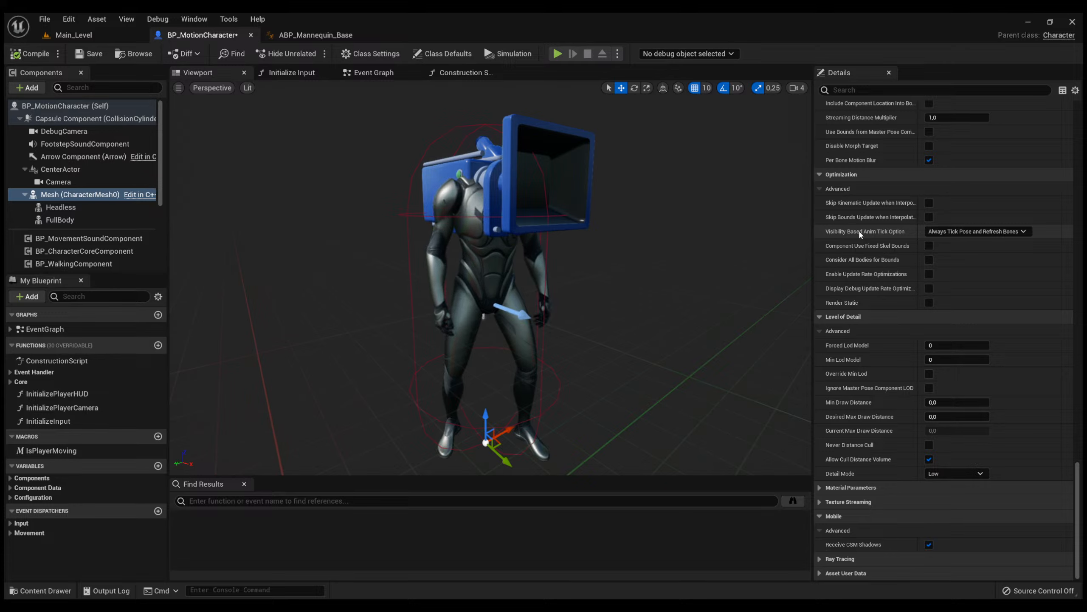
Open the Headless component's animation class, ABP_Mannequin_CopyPose, and examine its Copy Pose From Mesh setup.
left_click(103, 208)
scroll(973, 330, "up", 8)
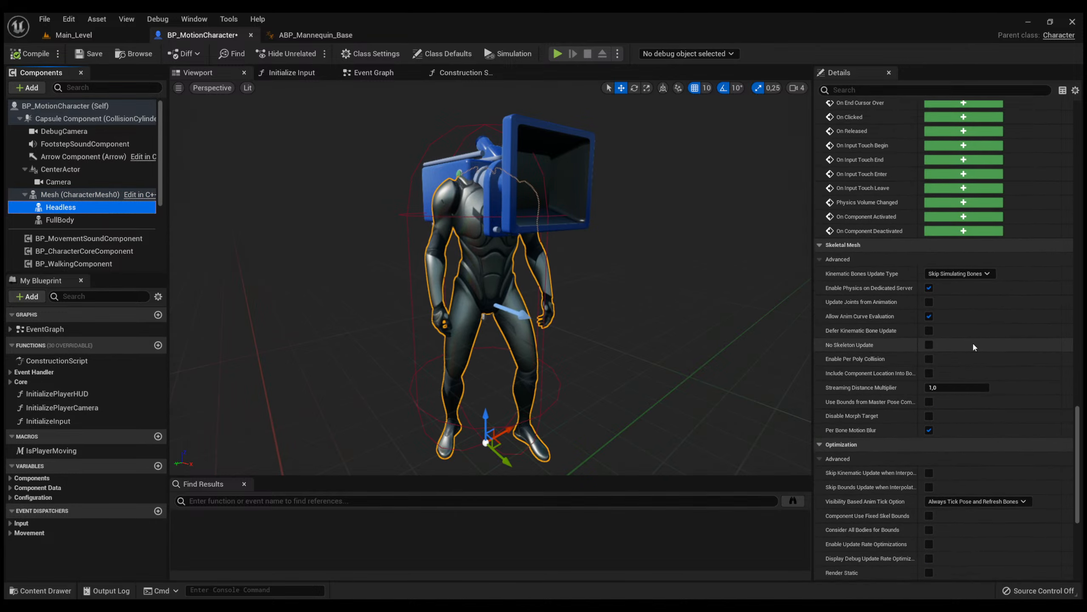
scroll(1082, 417, "up", 15)
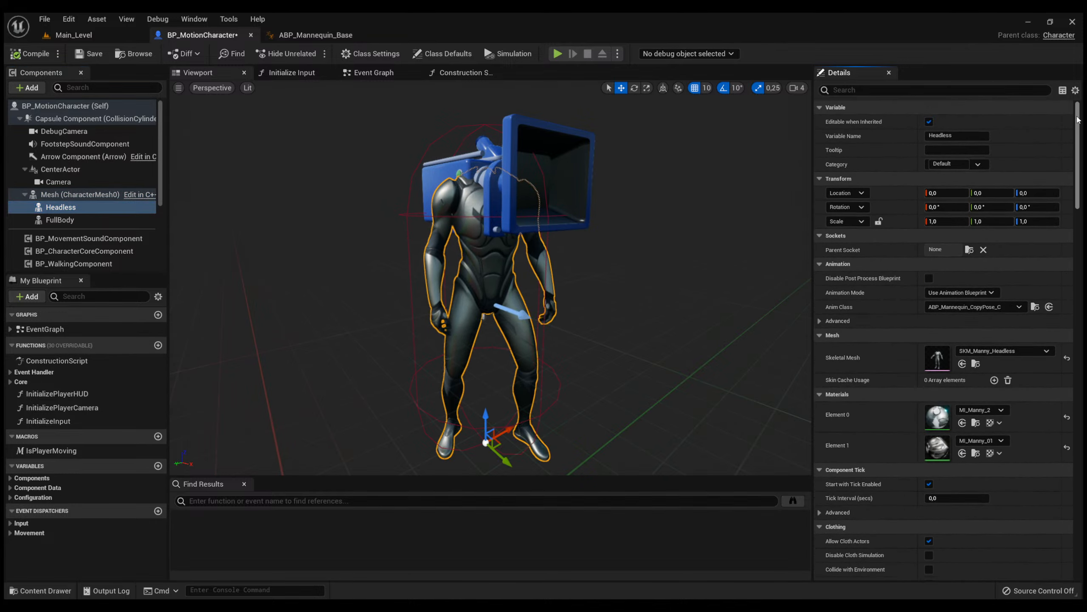
left_click(1035, 307)
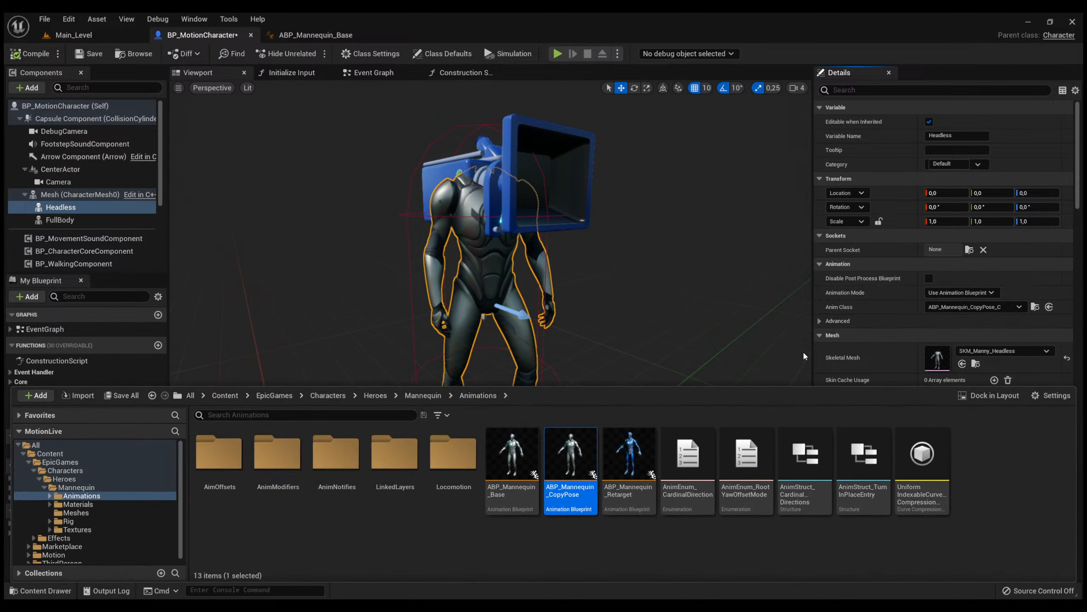
double_click(560, 447)
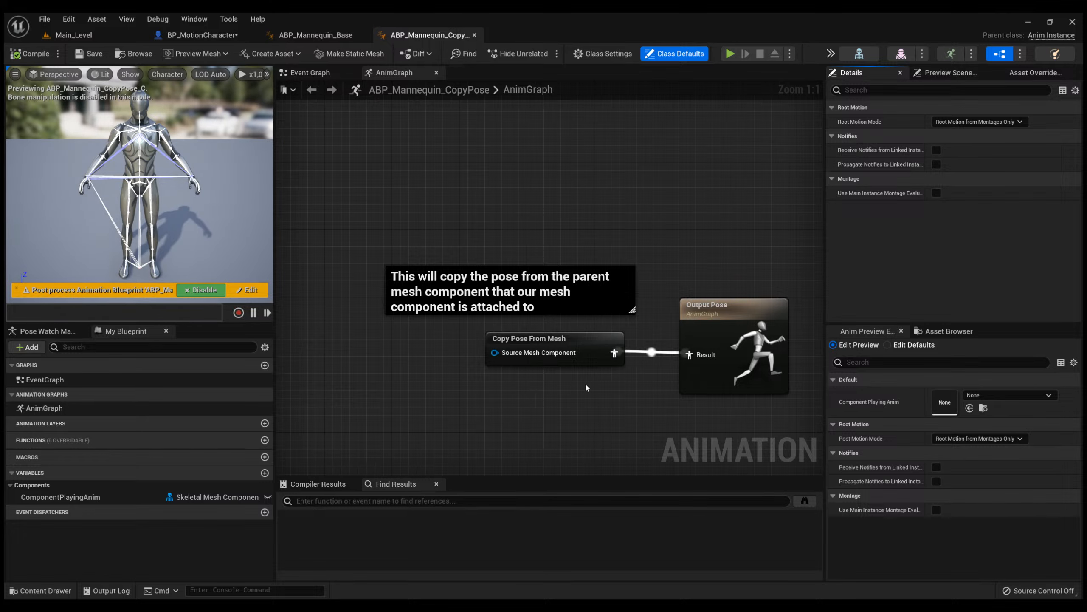
right_click_drag(586, 387, 493, 312)
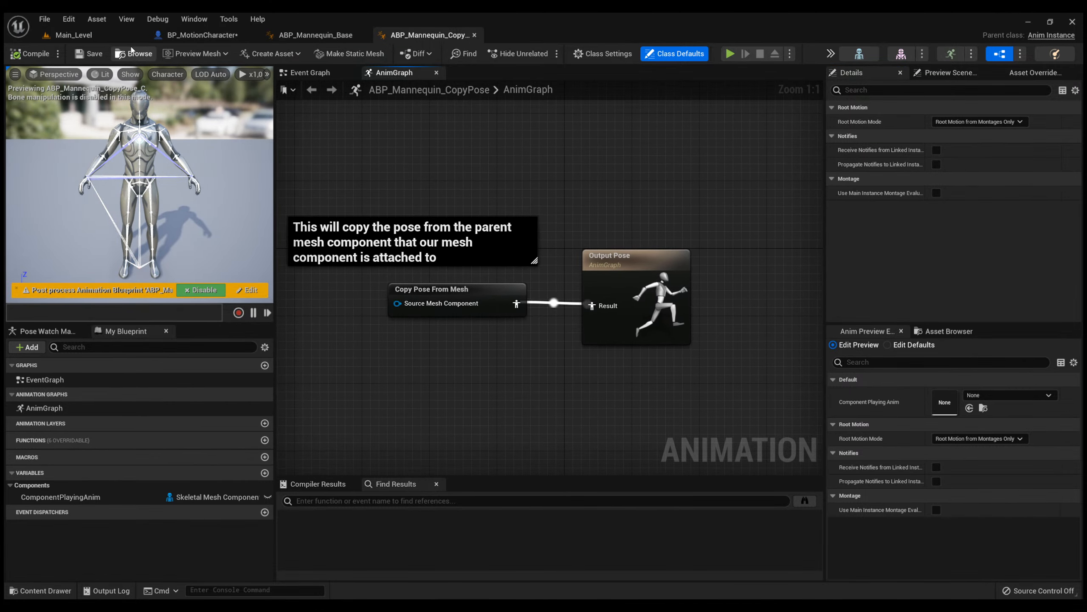
Open ABP_UnarmedAnimLayers from the Link Anim Class Layers node in BP_MotionCharacter's construction script and review its animation set properties.
left_click(189, 38)
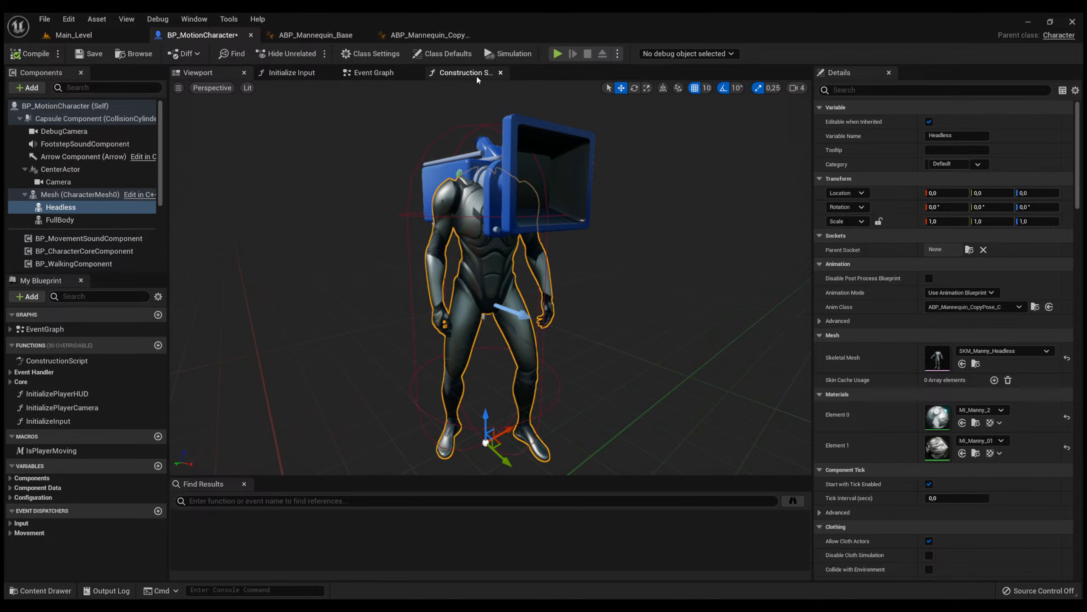
left_click(453, 73)
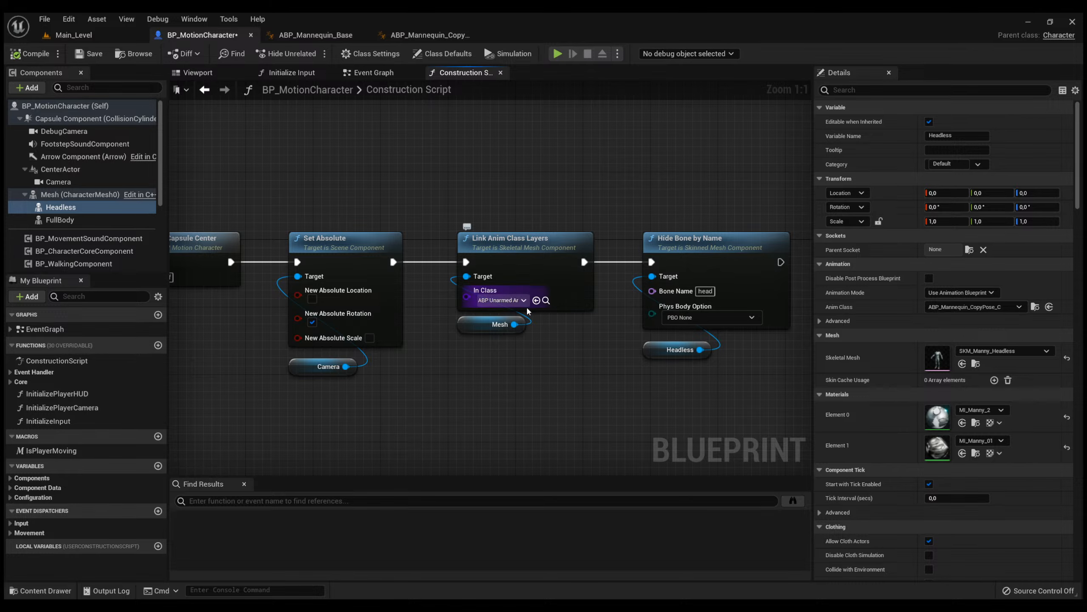
left_click(545, 300)
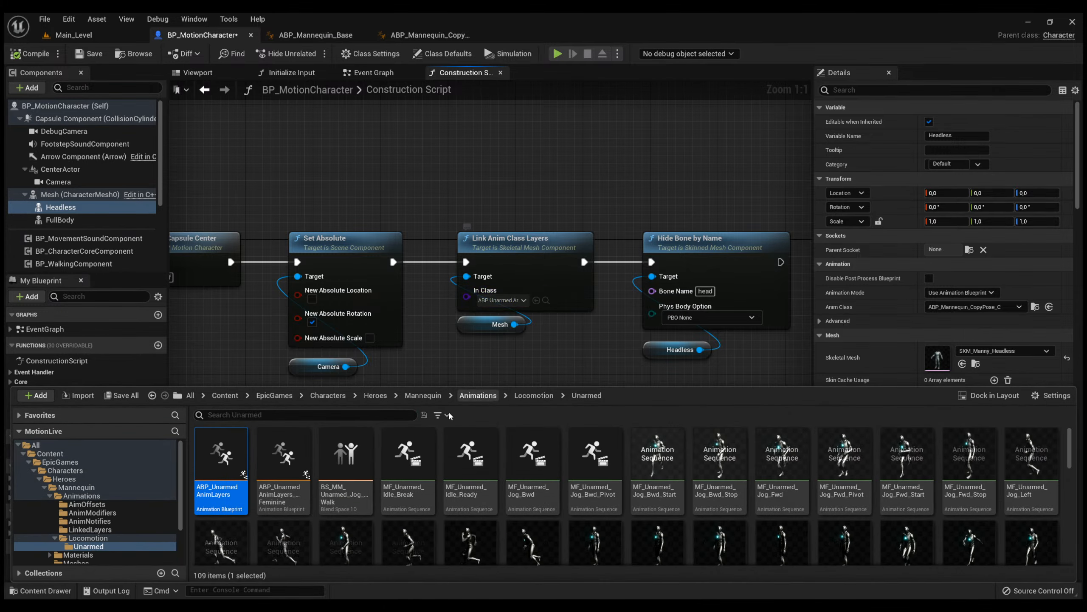
double_click(217, 458)
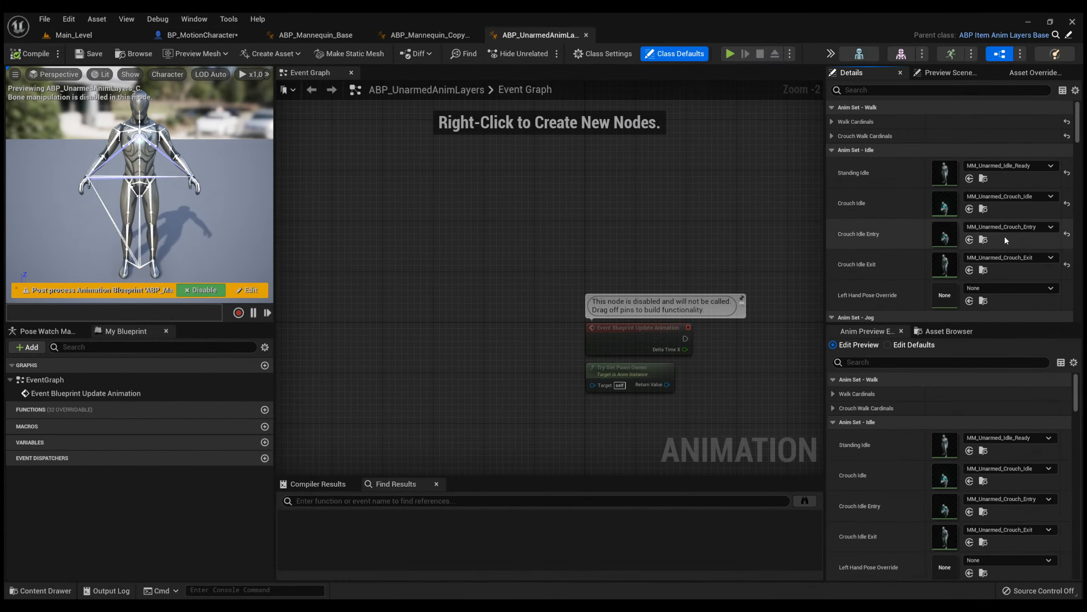
scroll(918, 265, "down", 10)
scroll(920, 271, "down", 5)
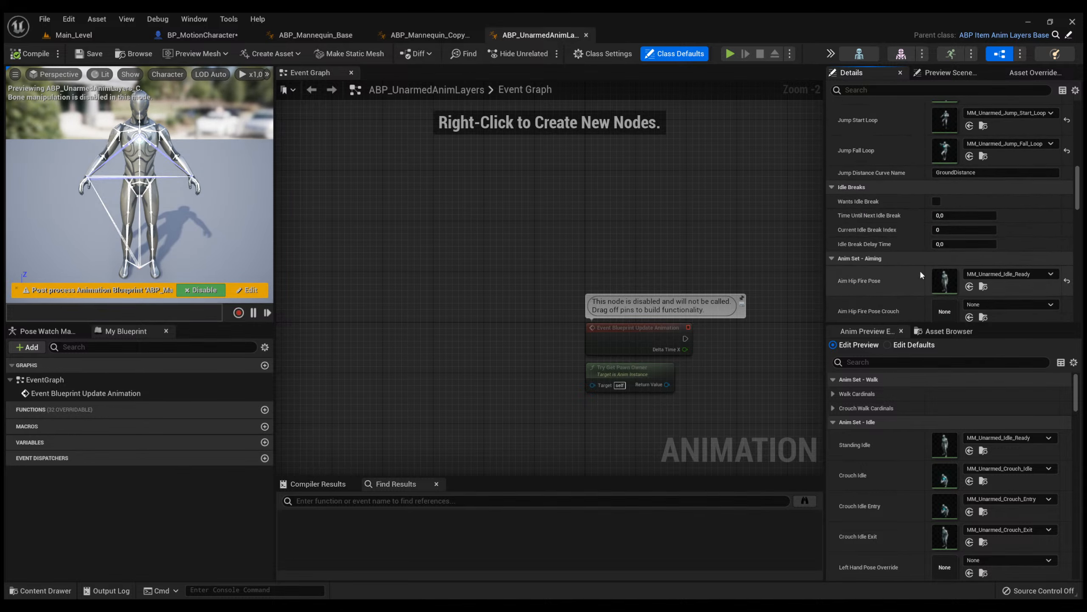
Look through the Aiming, Jump, Stops and Starts animation set properties of ABP_UnarmedAnimLayers.
scroll(920, 272, "down", 7)
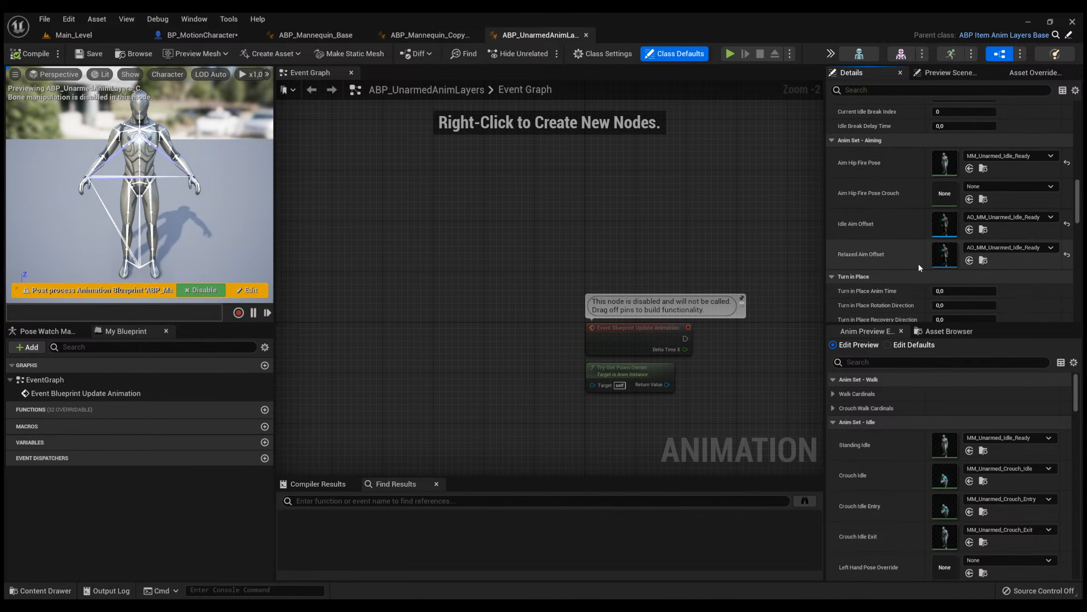
scroll(915, 258, "up", 13)
scroll(914, 253, "up", 8)
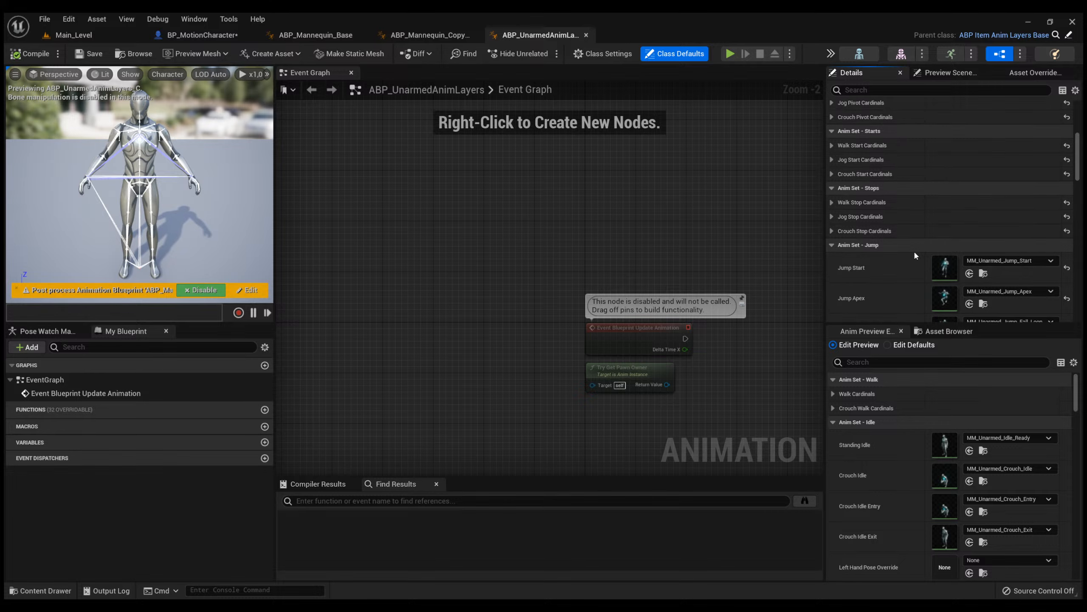
Return to BP_MotionCharacter, review the Mesh component's rendering and shadow properties, and inspect the Headless component in the viewport.
left_click(232, 35)
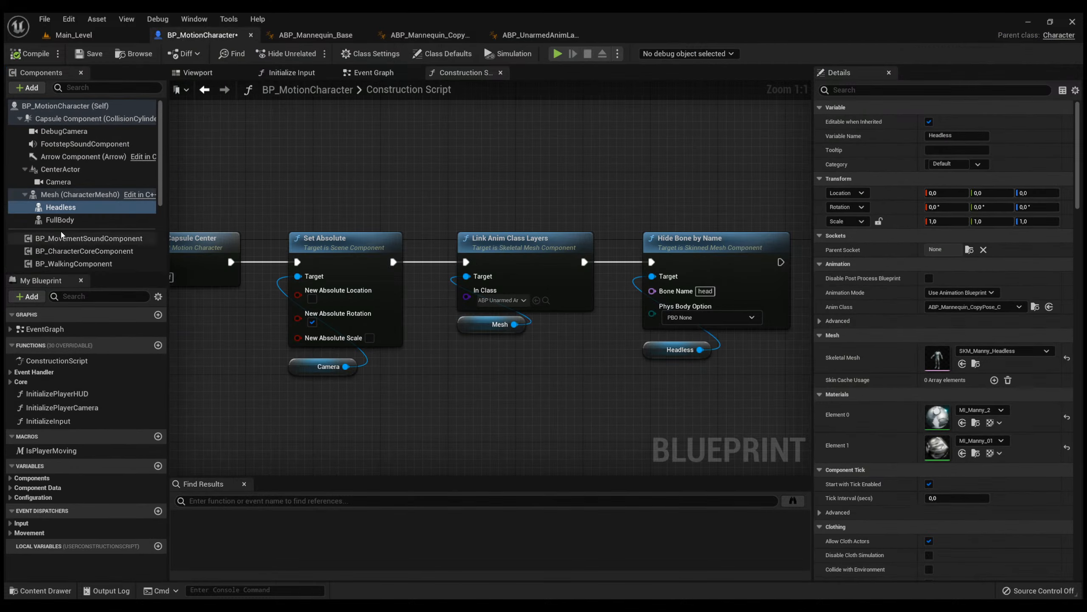
left_click(79, 195)
scroll(966, 279, "down", 10)
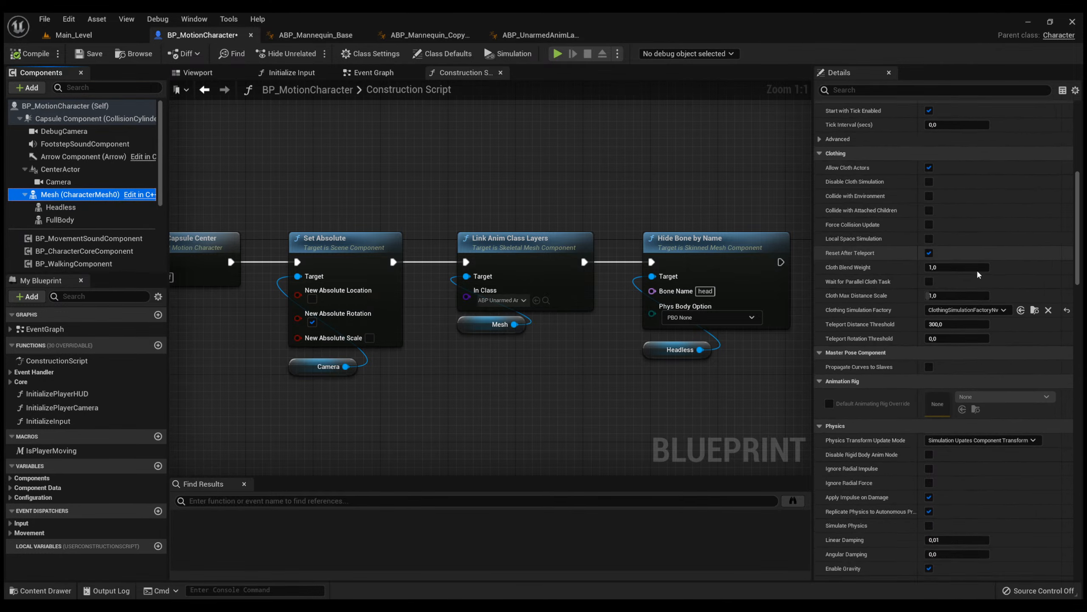
scroll(967, 267, "down", 8)
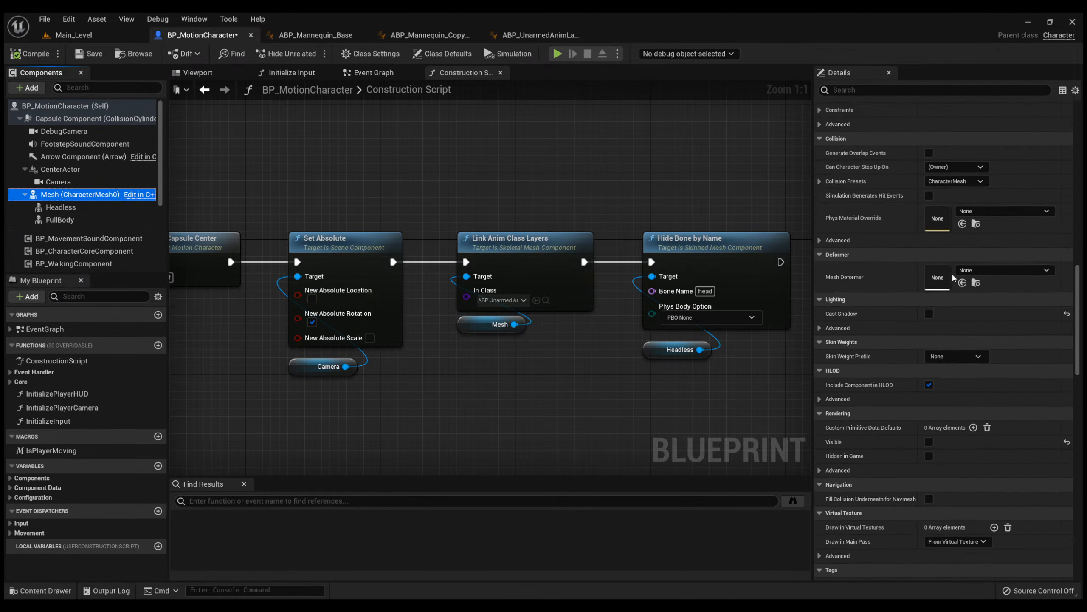
scroll(937, 269, "up", 8)
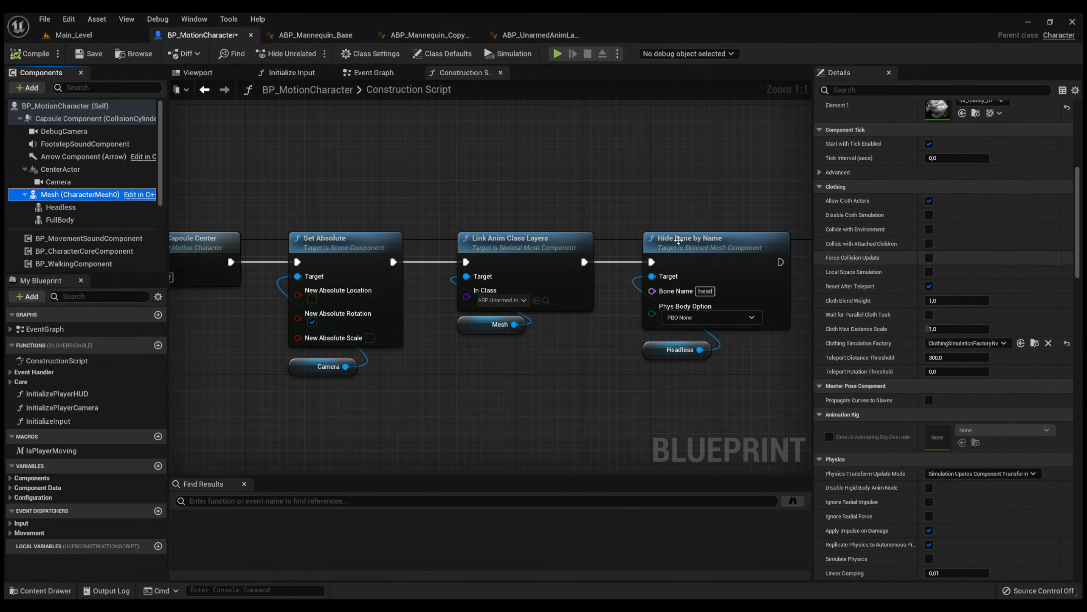
left_click(89, 206)
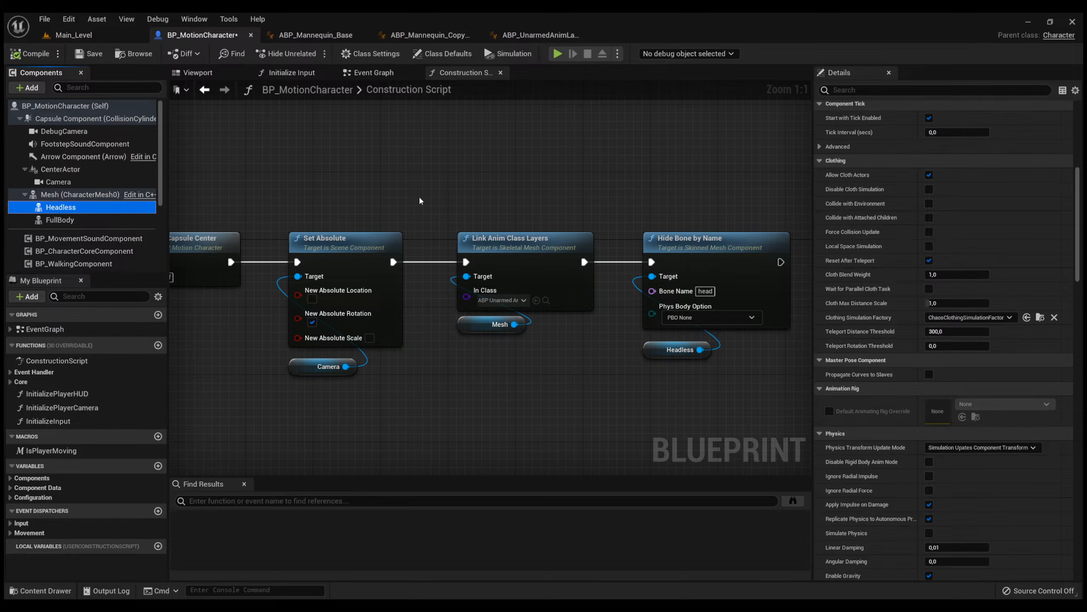
left_click(198, 72)
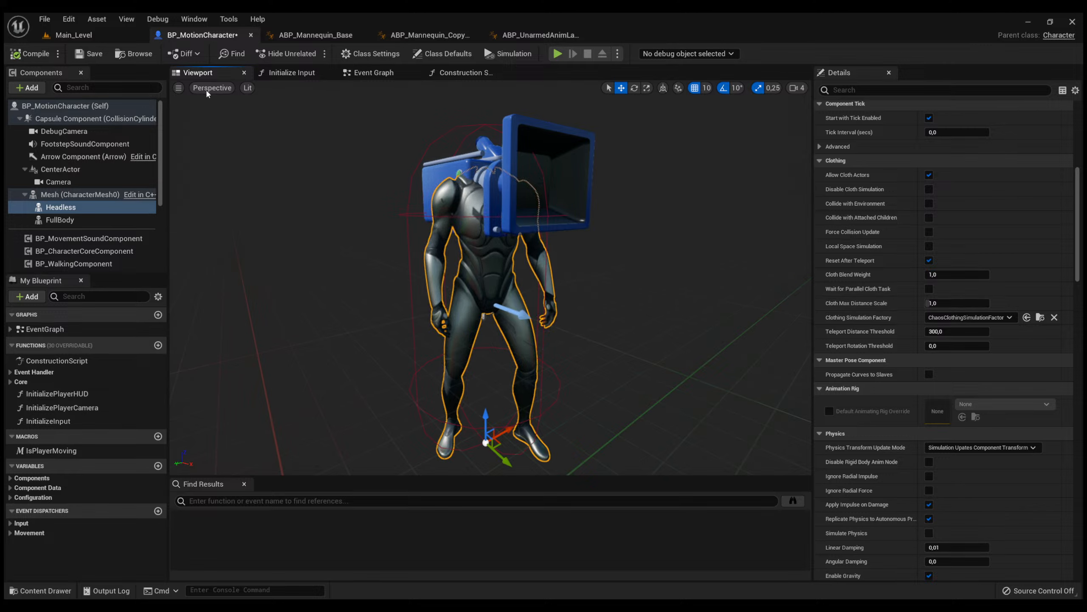
Play Main_Level and walk the character forward while looking down to check its body and shadow.
left_click(73, 35)
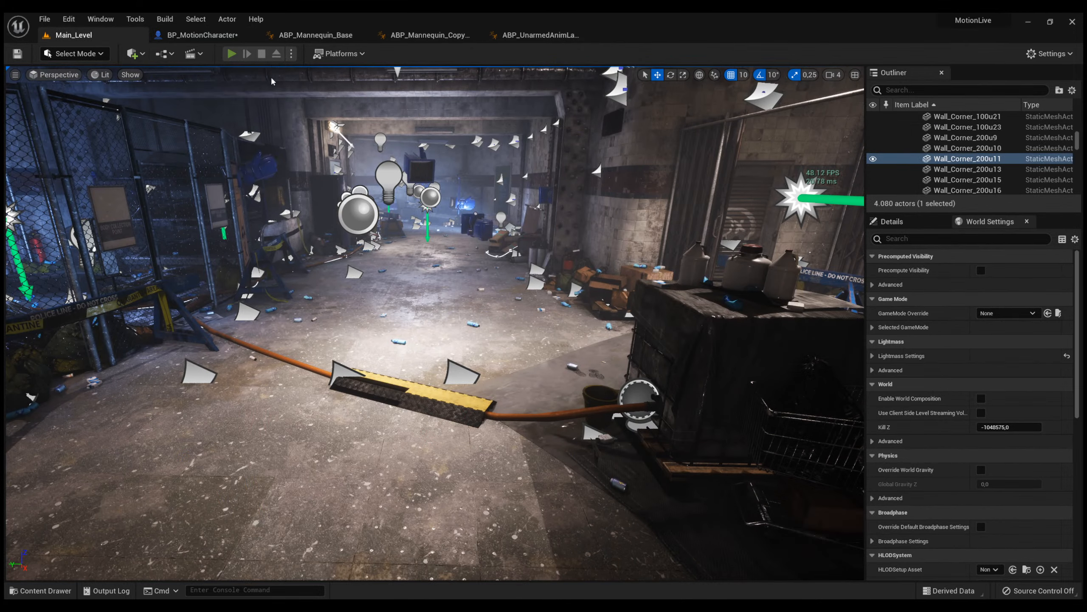
key("alt+p")
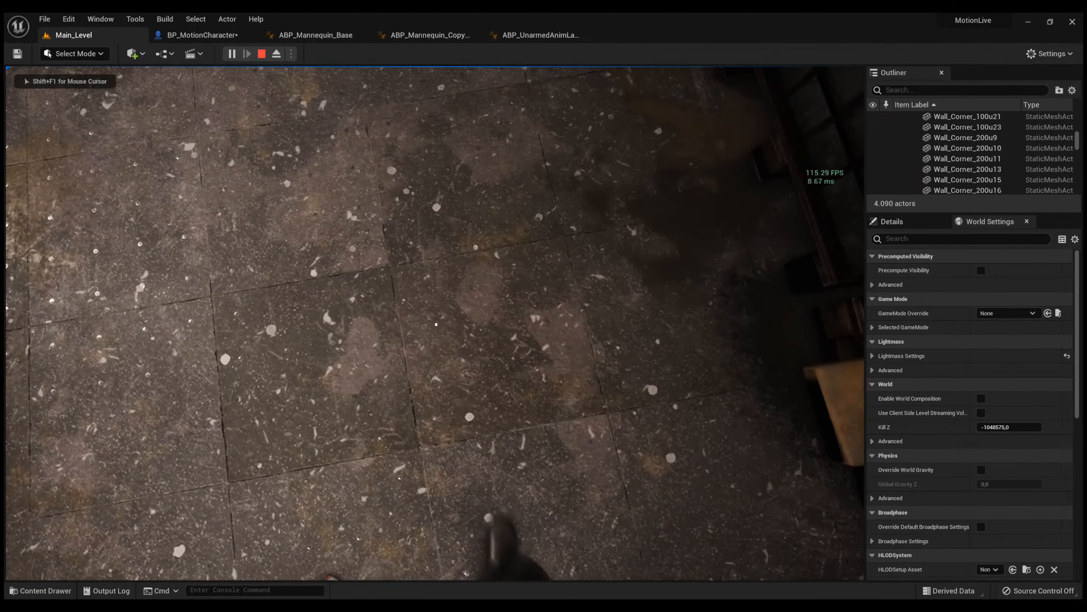
key("w")
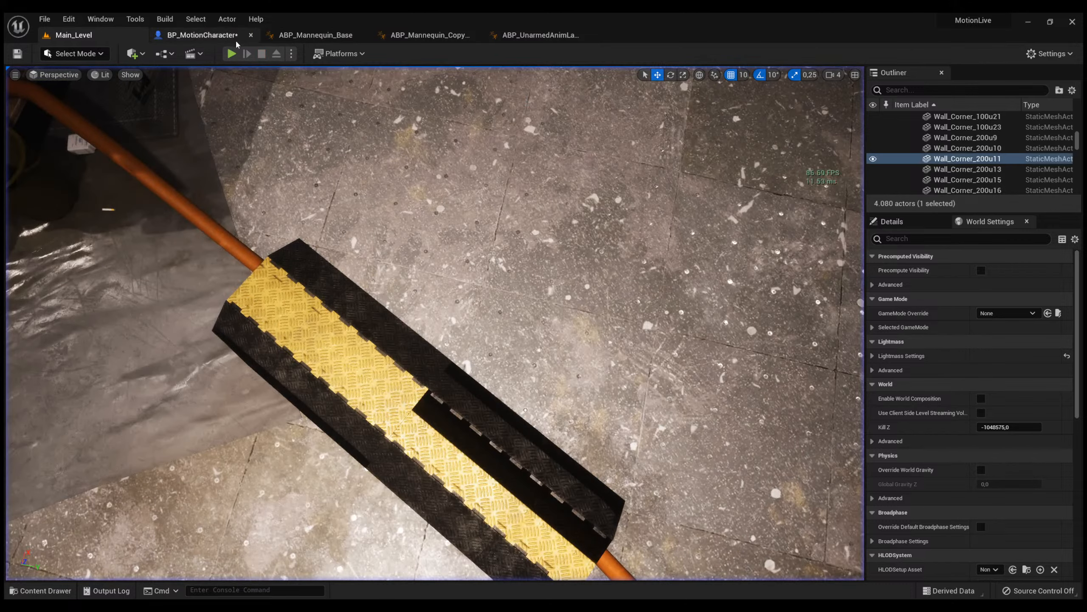
Stop the play session and go through the FullBody, Headless and Mesh components of BP_MotionCharacter alongside its event graph.
left_click(201, 35)
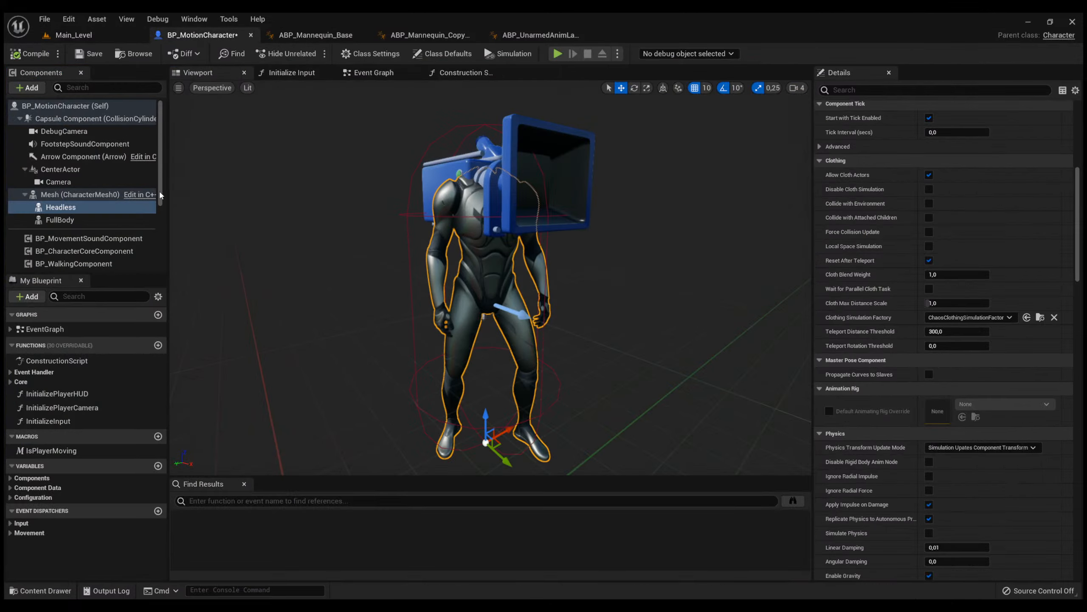
left_click(94, 226)
left_click(93, 223)
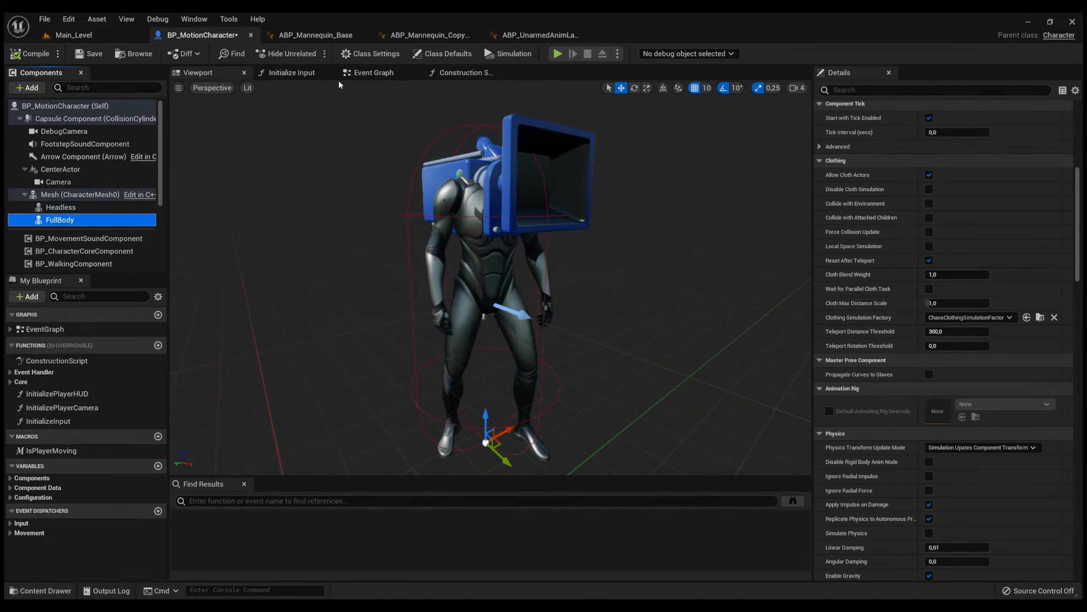
left_click(371, 72)
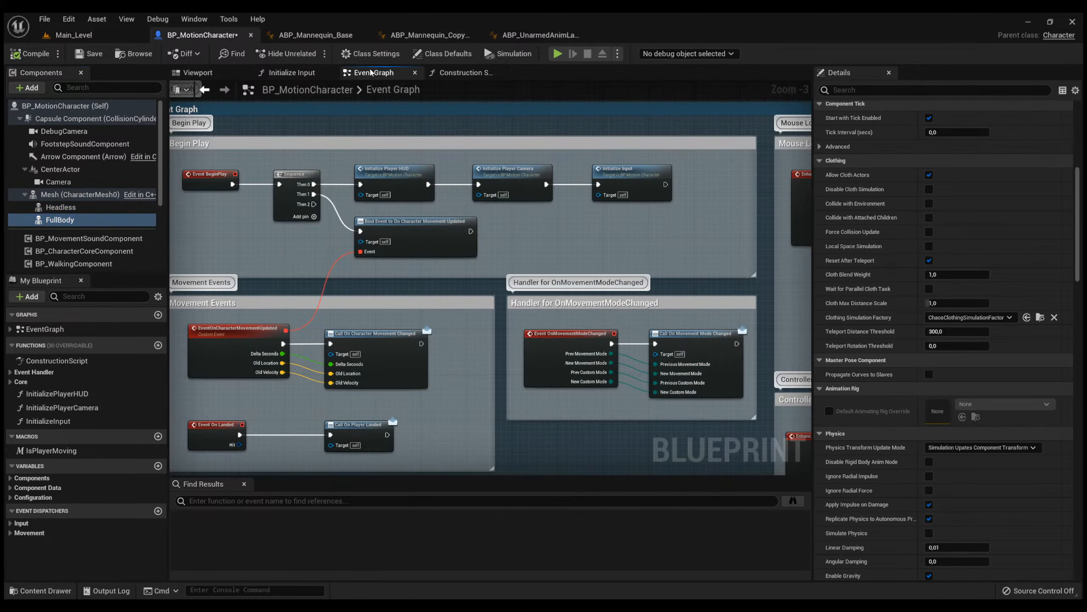
left_click(76, 207)
left_click(77, 194)
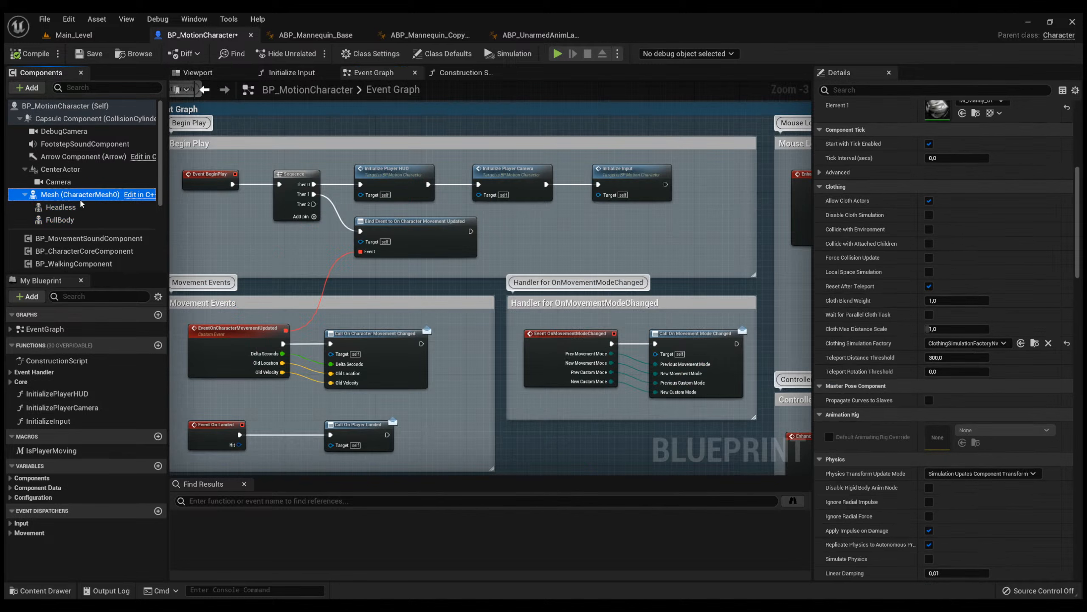
In the construction script, move the Headless node closer beneath the Hide Bone by Name node.
left_click(467, 74)
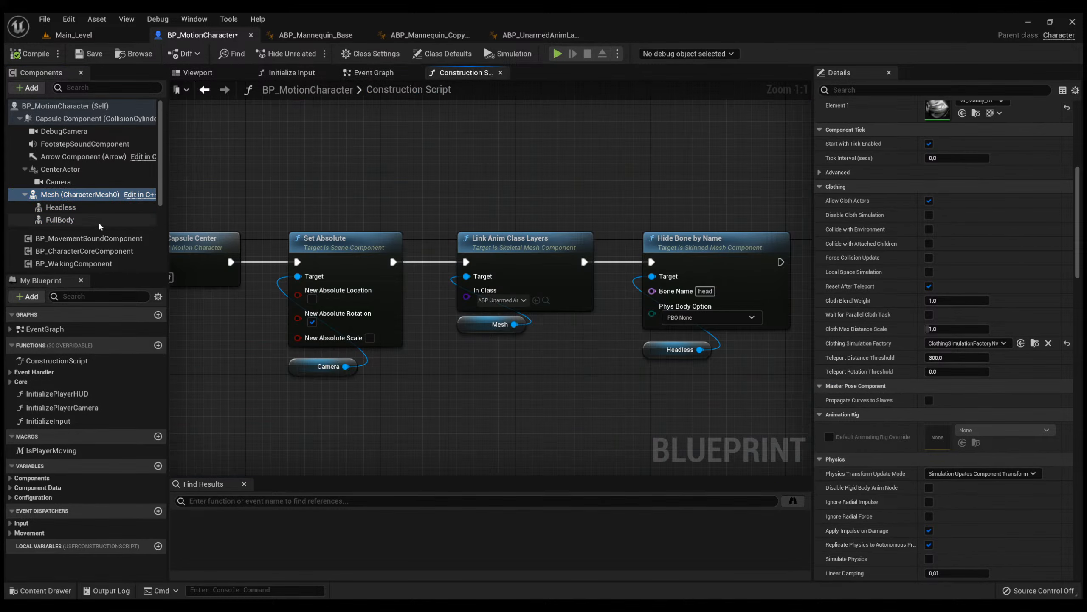
right_click_drag(572, 185, 472, 181)
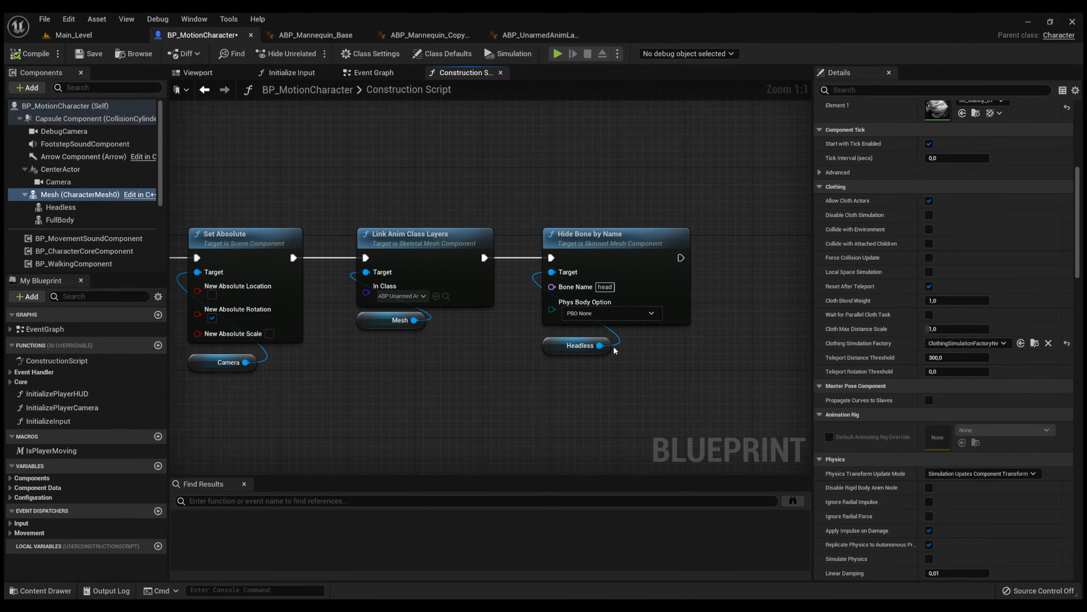
left_click_drag(554, 351, 553, 343)
left_click_drag(629, 366, 521, 201)
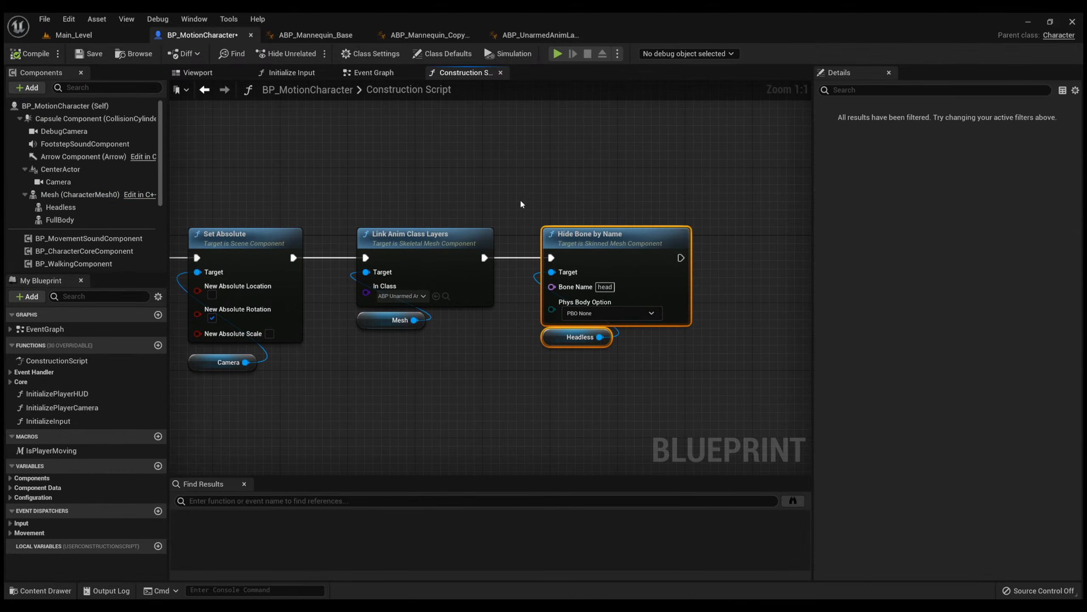
left_click(521, 201)
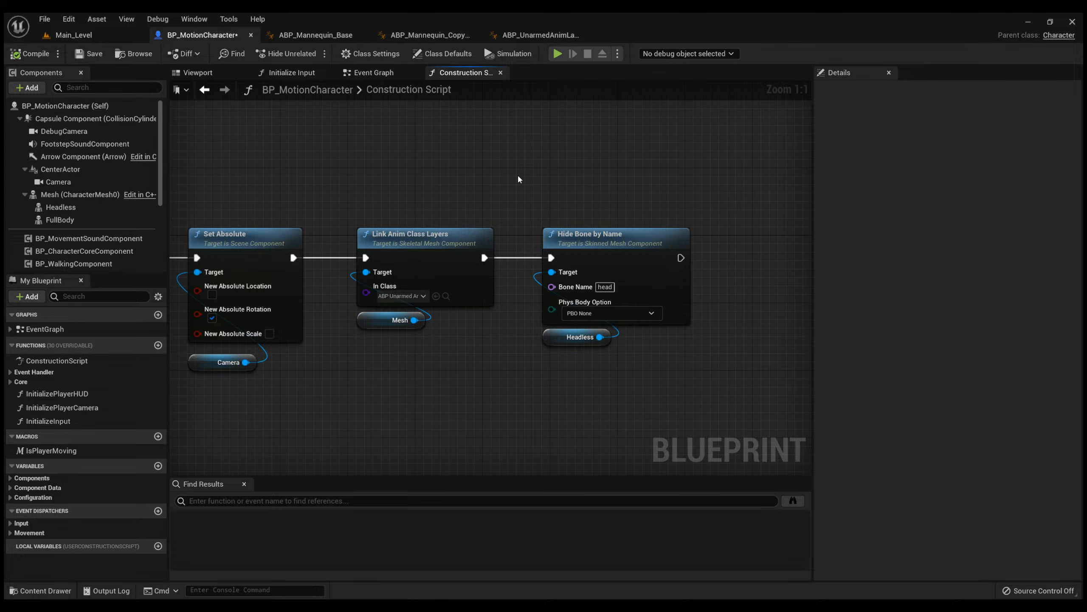
Review the FullBody component's mesh and animation class and compare them with the Headless bone-hiding nodes.
left_click(62, 220)
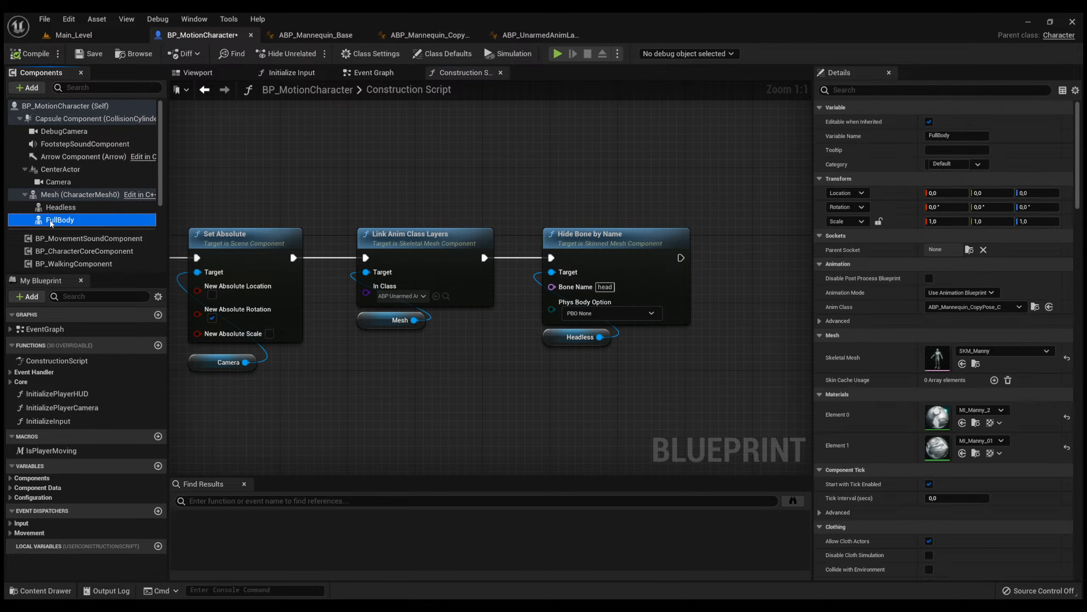
left_click_drag(737, 375, 562, 206)
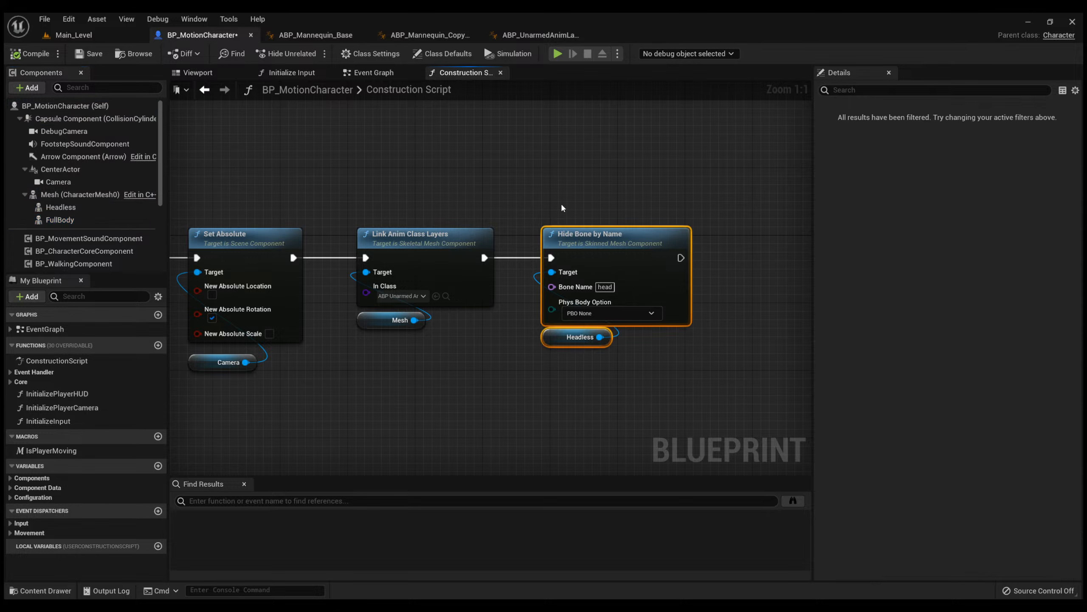
left_click(428, 204)
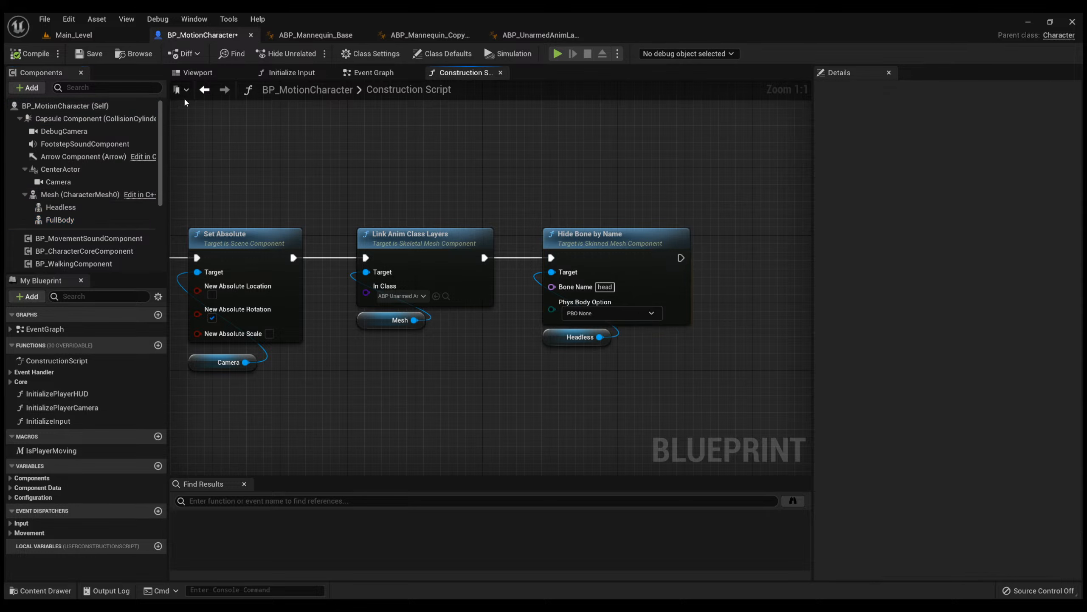
Switch to Main_Level and browse the project content to the Marketplace/GKnight/Meshes folder.
left_click(110, 35)
key("ctrl+space")
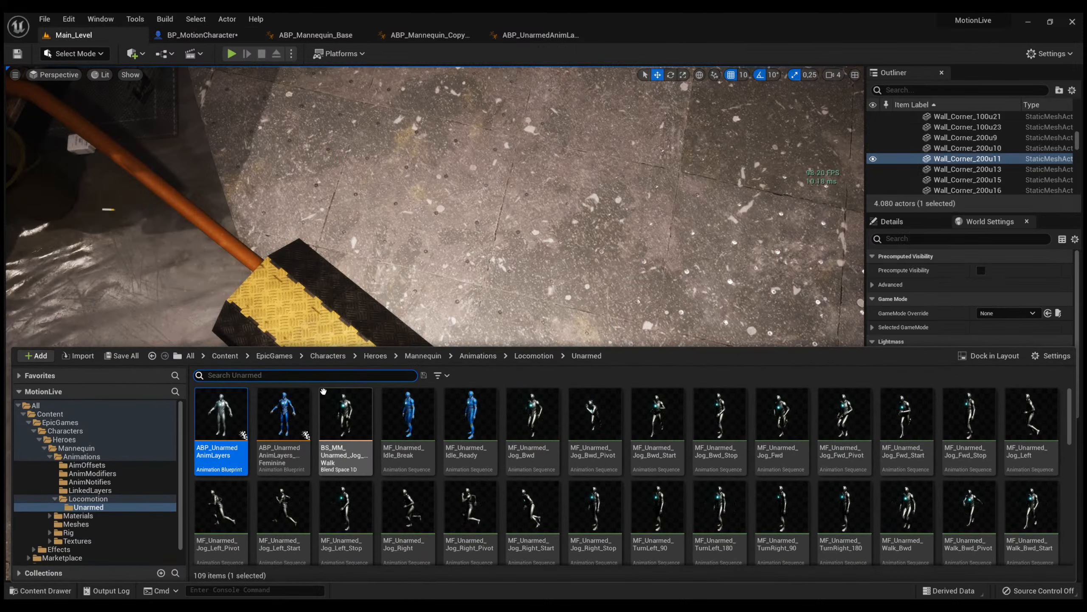
left_click(224, 356)
double_click(285, 428)
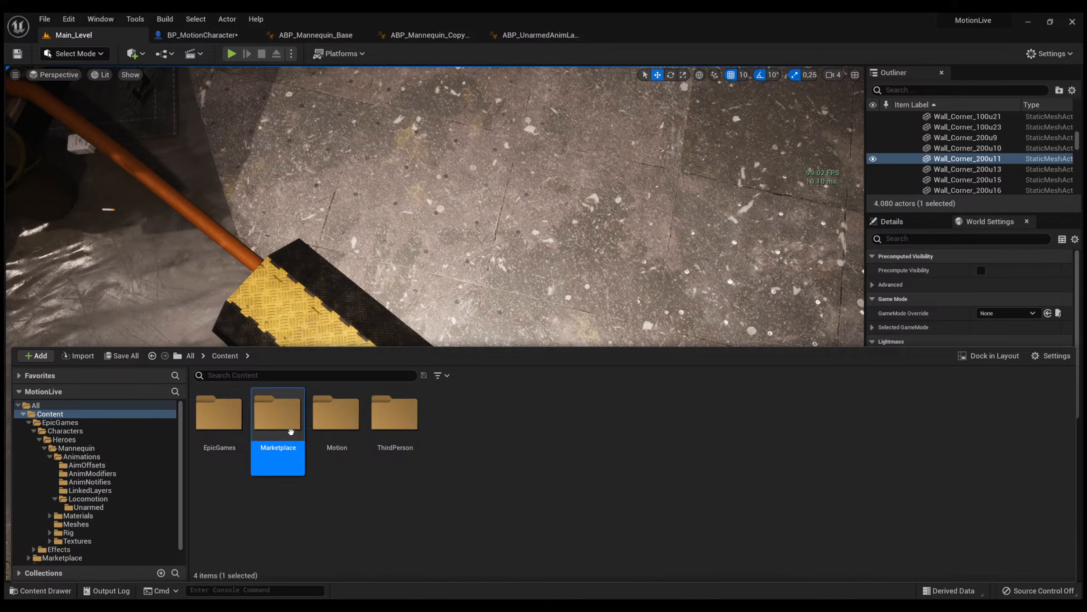
double_click(289, 432)
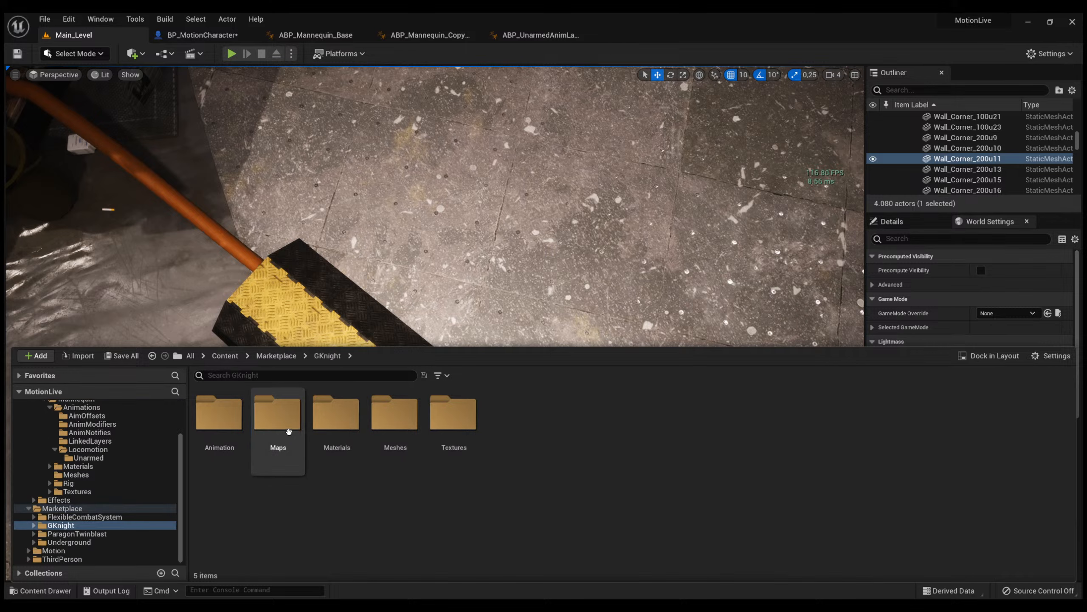
double_click(388, 428)
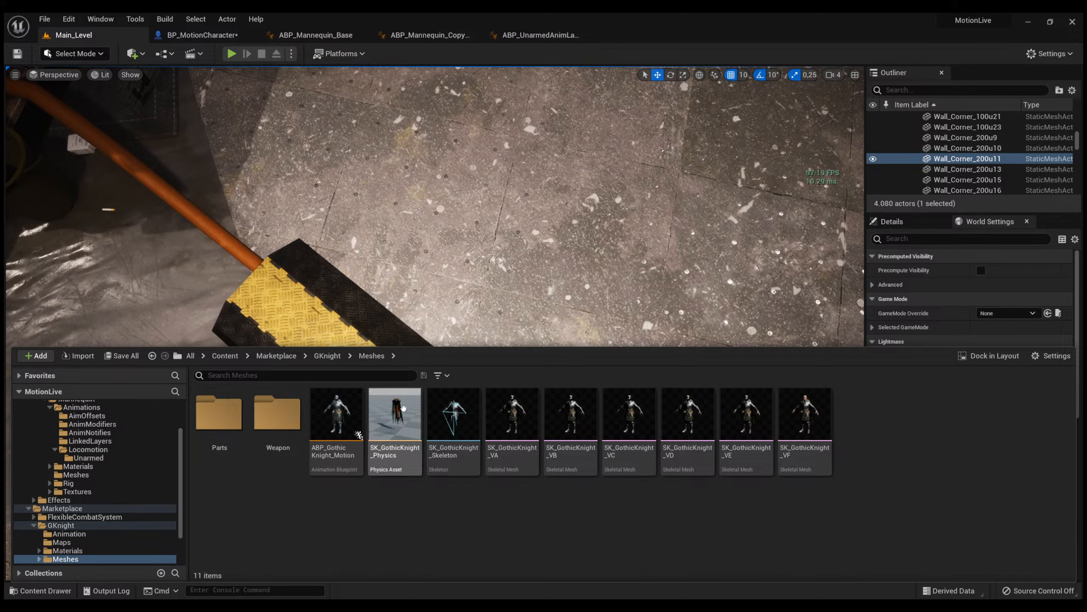
Browse from the Content folder to ThirdPerson/Characters/Mannequin_UE4/Rigs to view the IK rig and retargeter assets.
left_click(225, 358)
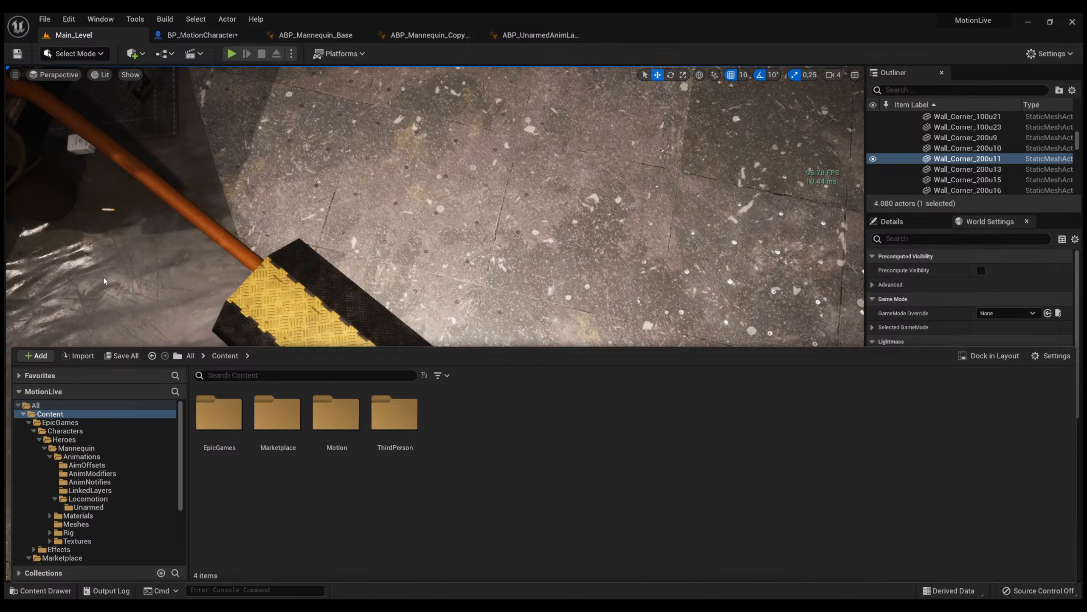
right_click(118, 256)
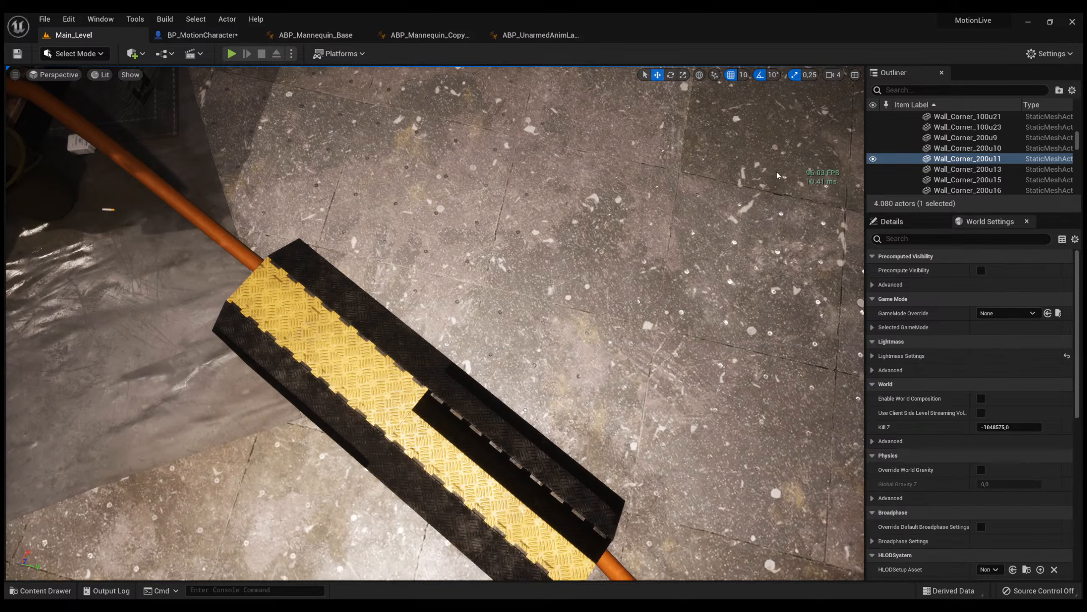
key("ctrl+space")
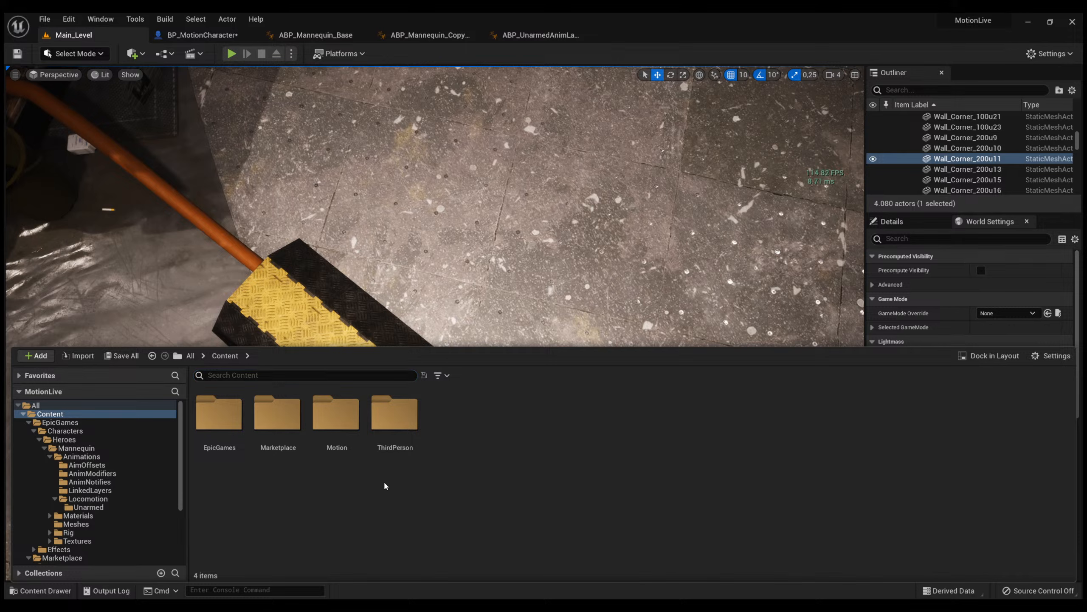
left_click(387, 465)
left_click(318, 520)
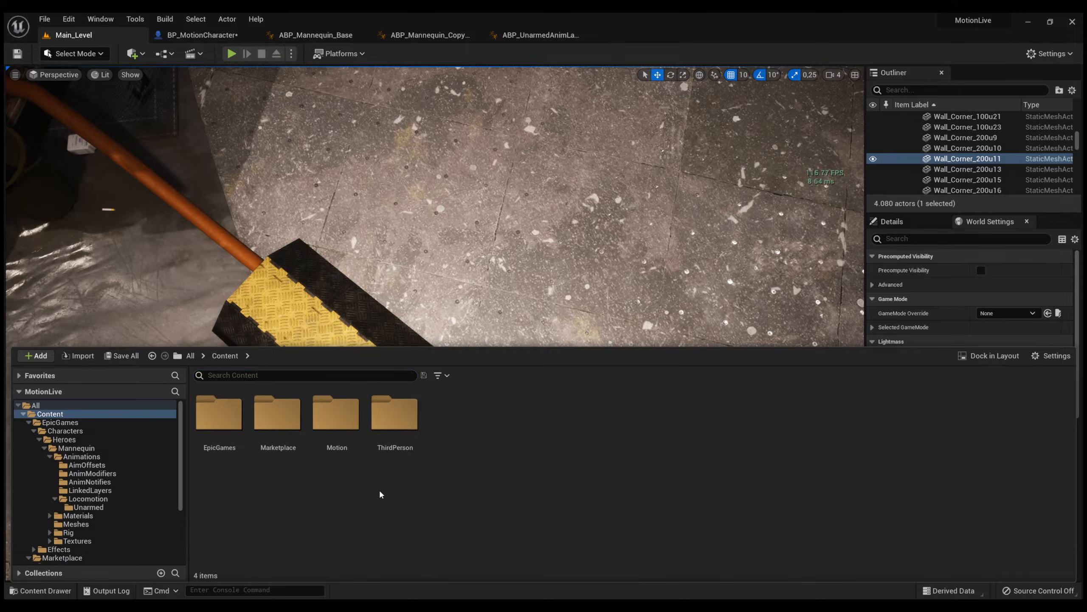
double_click(388, 457)
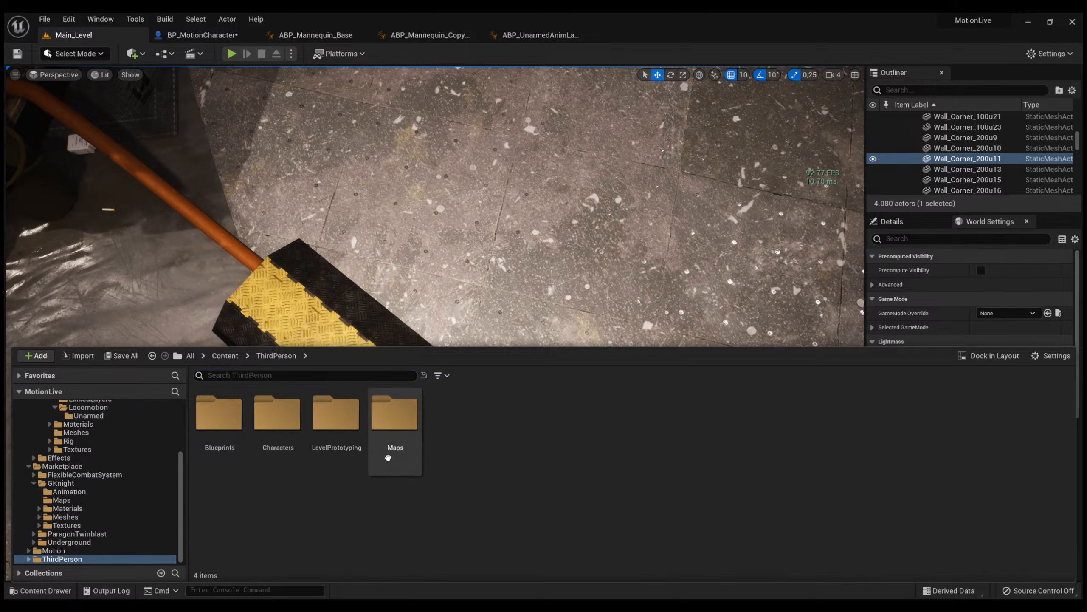
double_click(278, 443)
double_click(233, 441)
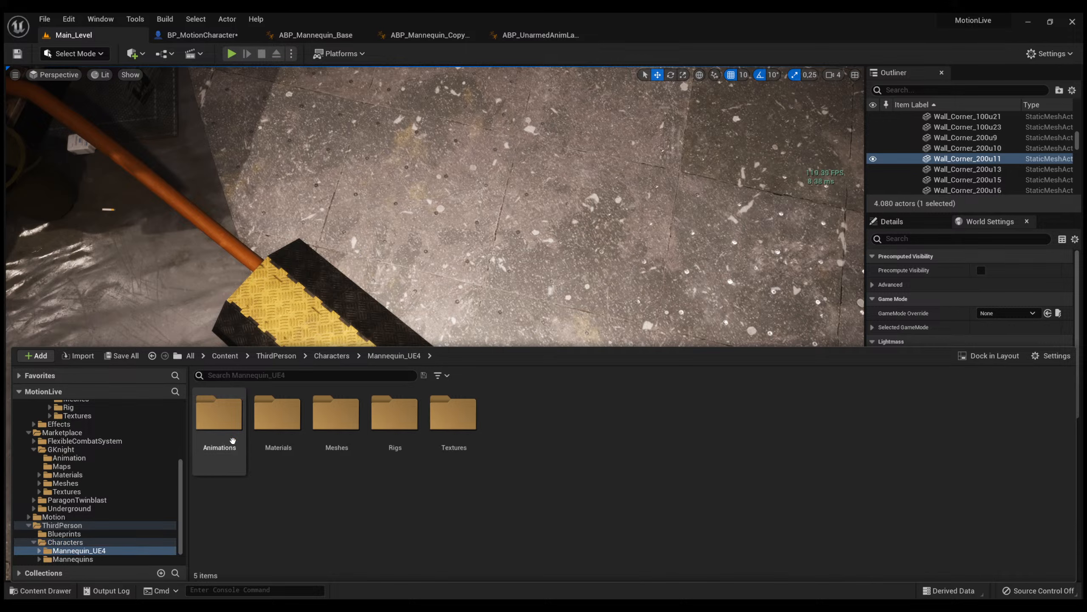
double_click(391, 442)
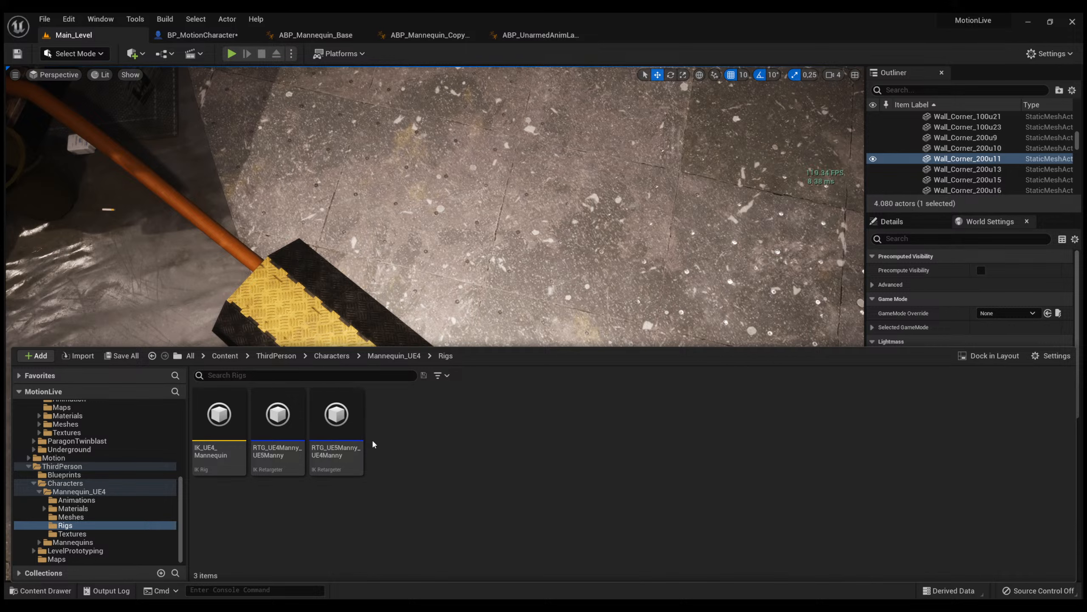
Browse from the Content folder to the Marketplace/GKnight/Meshes folder.
left_click(224, 355)
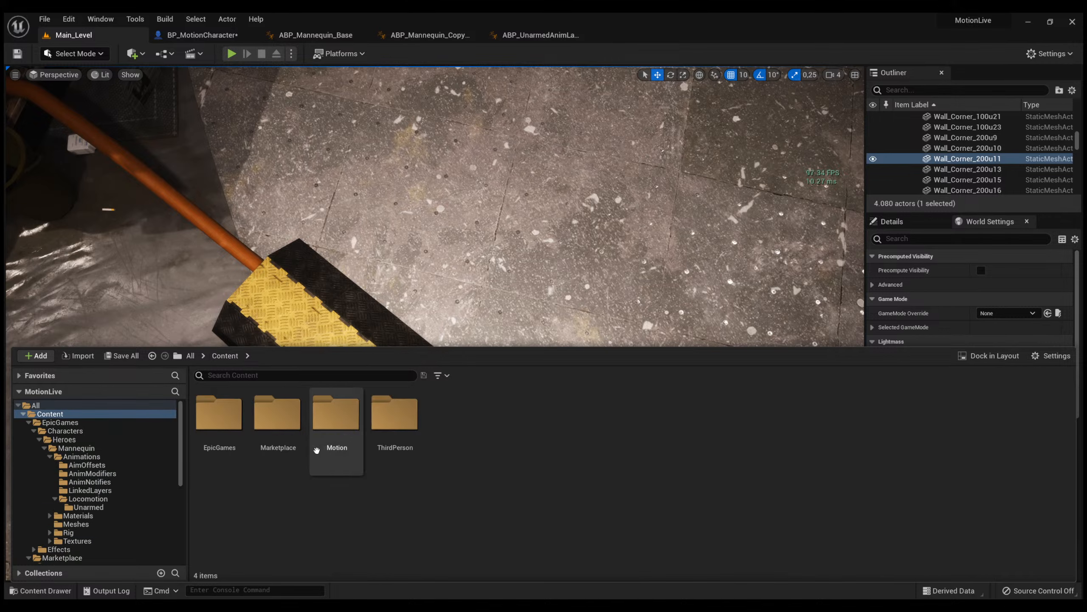
left_click(264, 431)
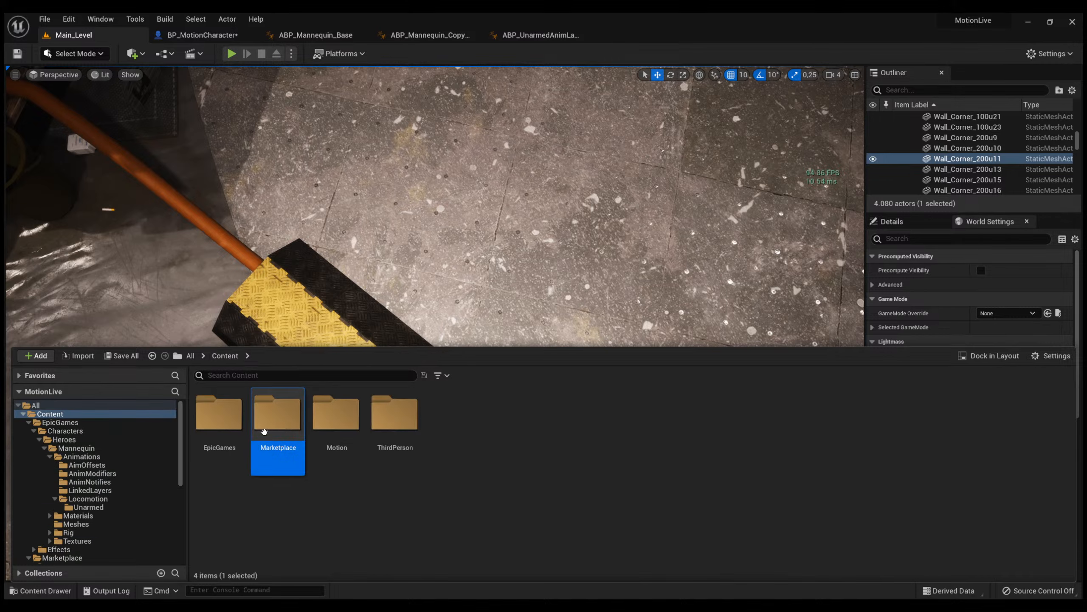
double_click(264, 432)
double_click(264, 432)
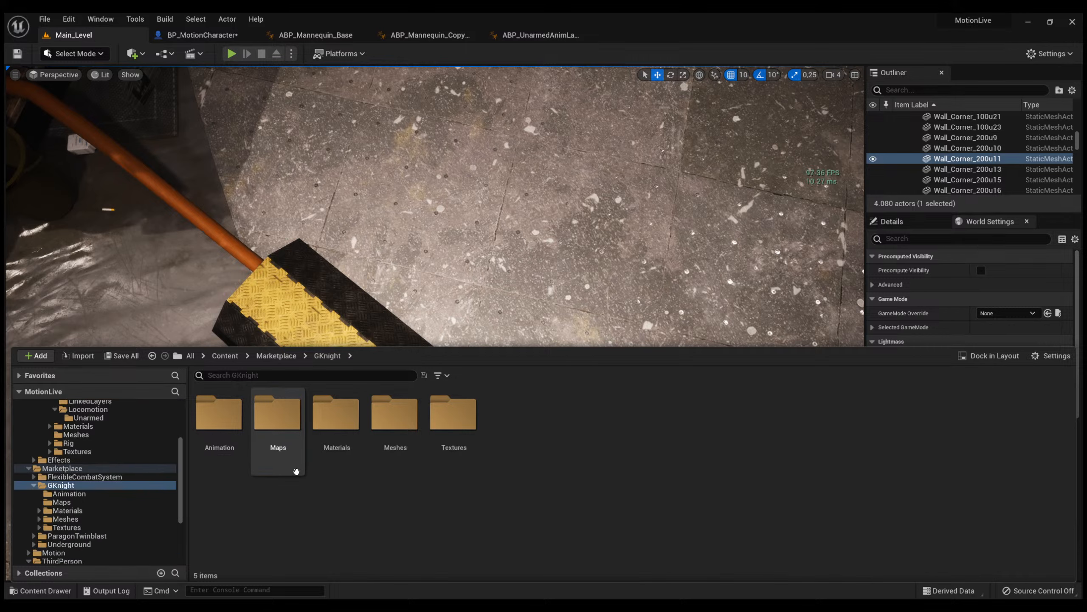
double_click(377, 434)
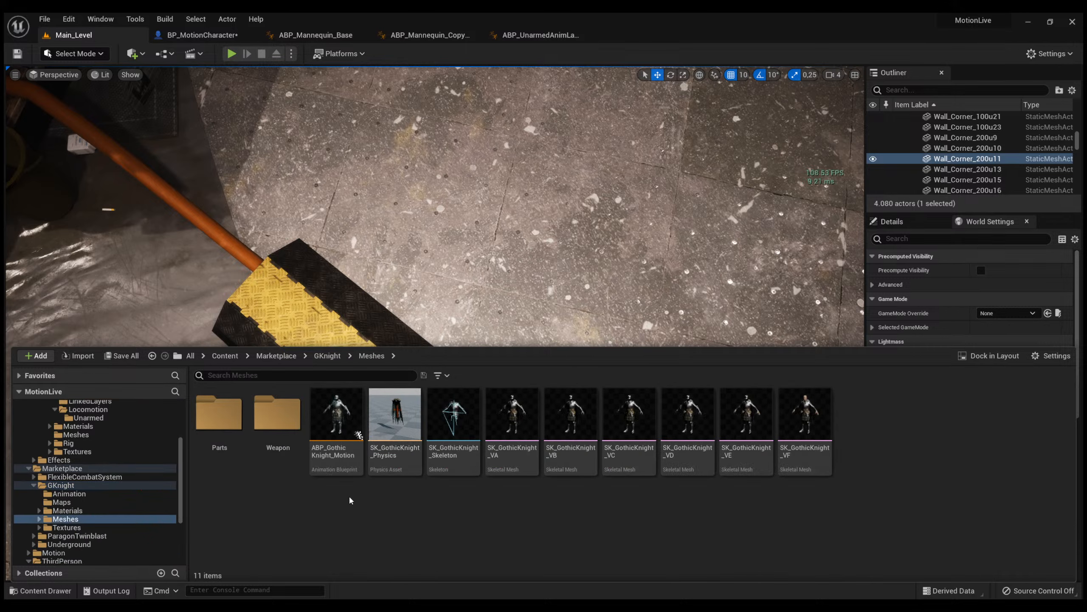
Create an Animation Blueprint from the SK_GothicKnight_VA skeletal mesh and name it ABP_Knight.
left_click(510, 462)
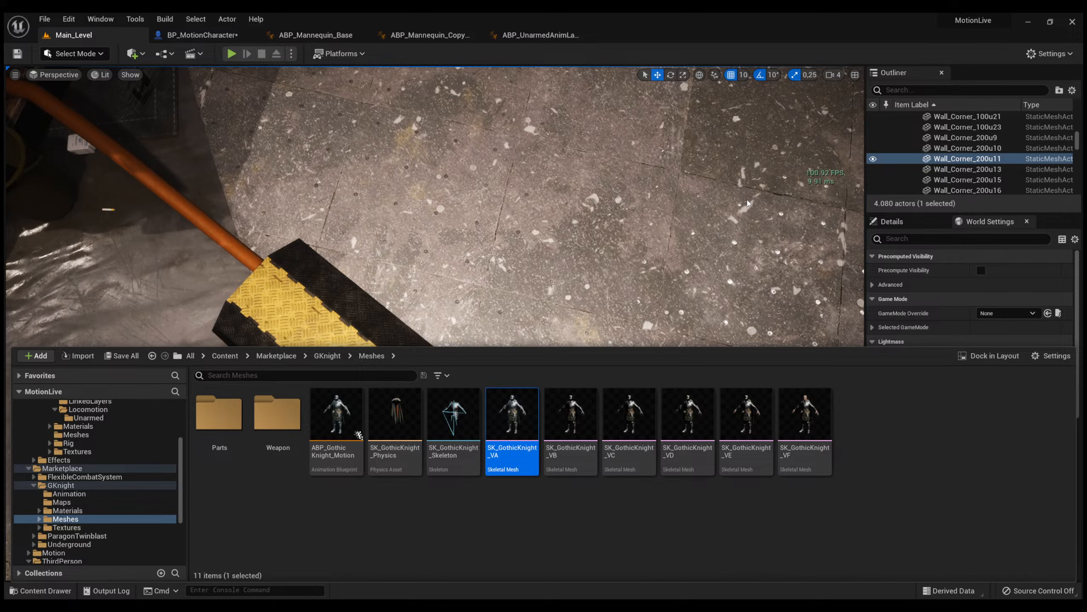
left_click(736, 167)
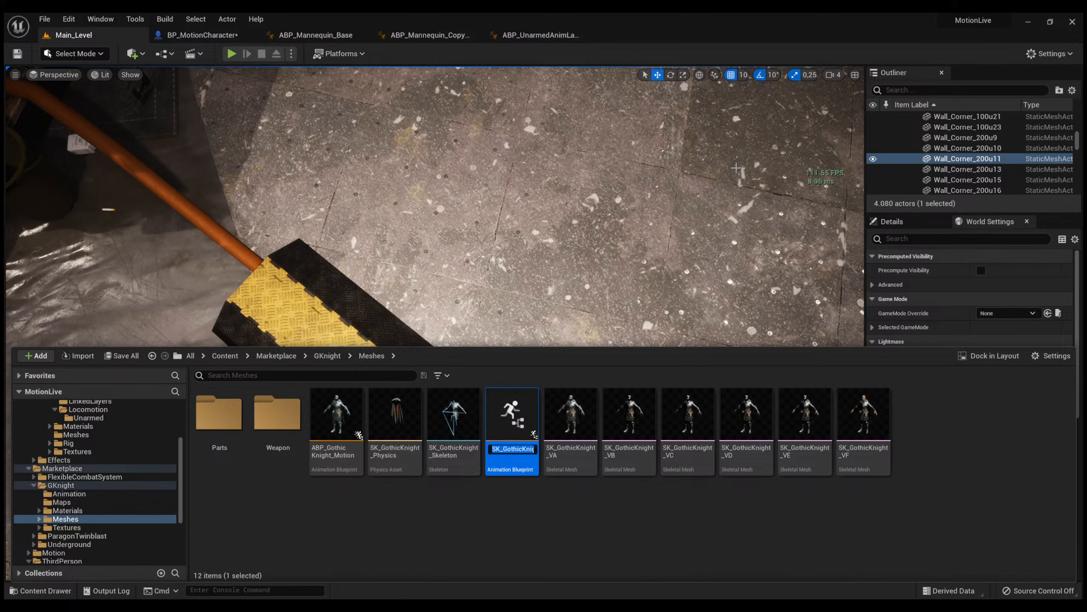
key("Home")
key("End")
key("shift+Home")
type("ABP")
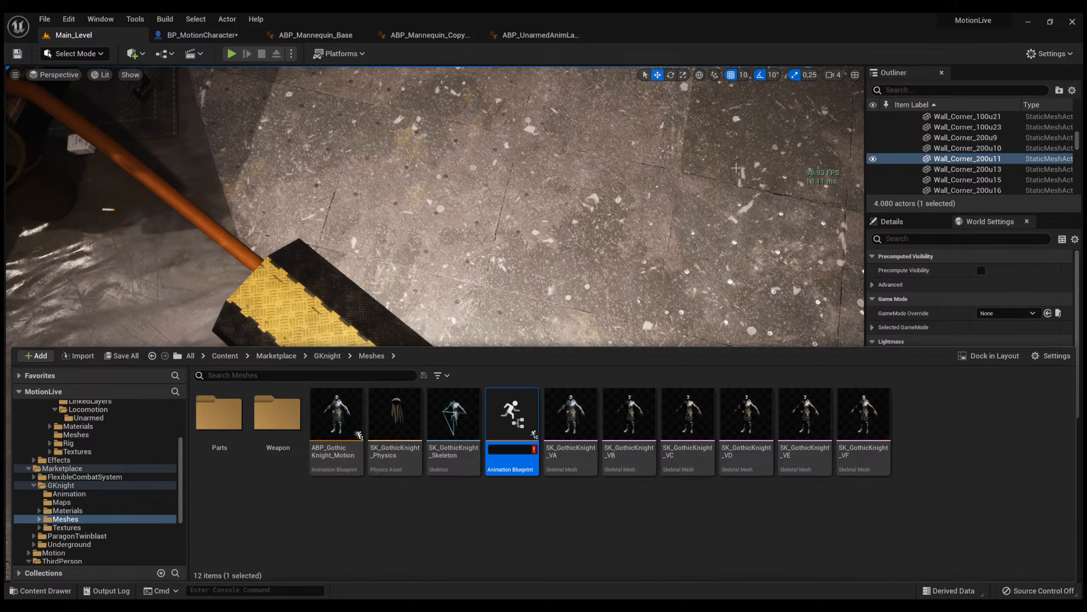
type("_Knight")
key("Return")
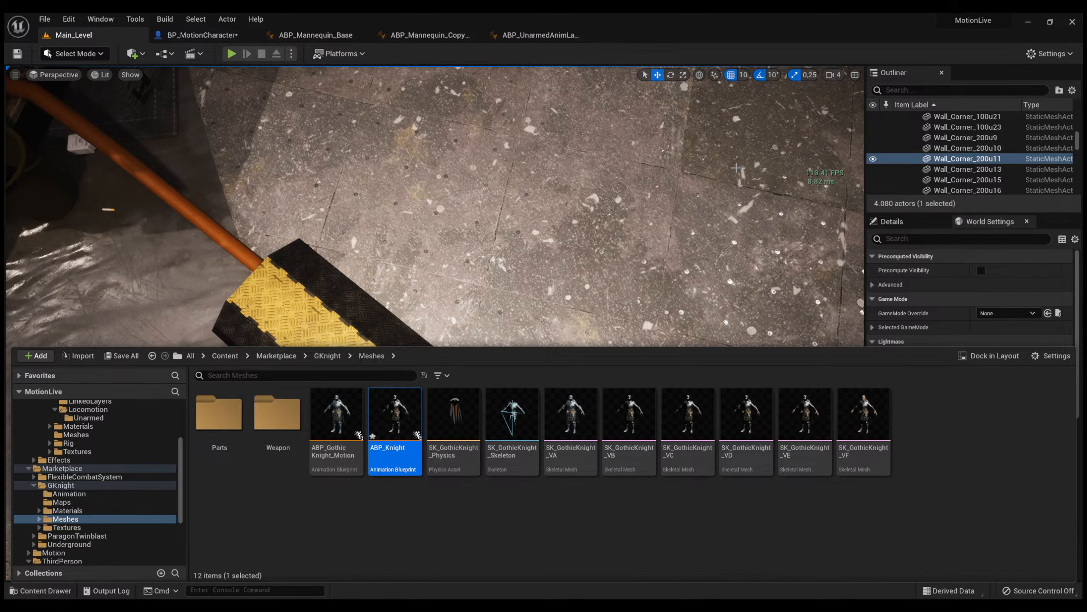
Open ABP_Knight and paste the copied Retarget Pose From Mesh node into its AnimGraph, with space before the Output Pose.
key("Return")
right_click_drag(655, 234, 654, 197)
right_click_drag(538, 237, 534, 238)
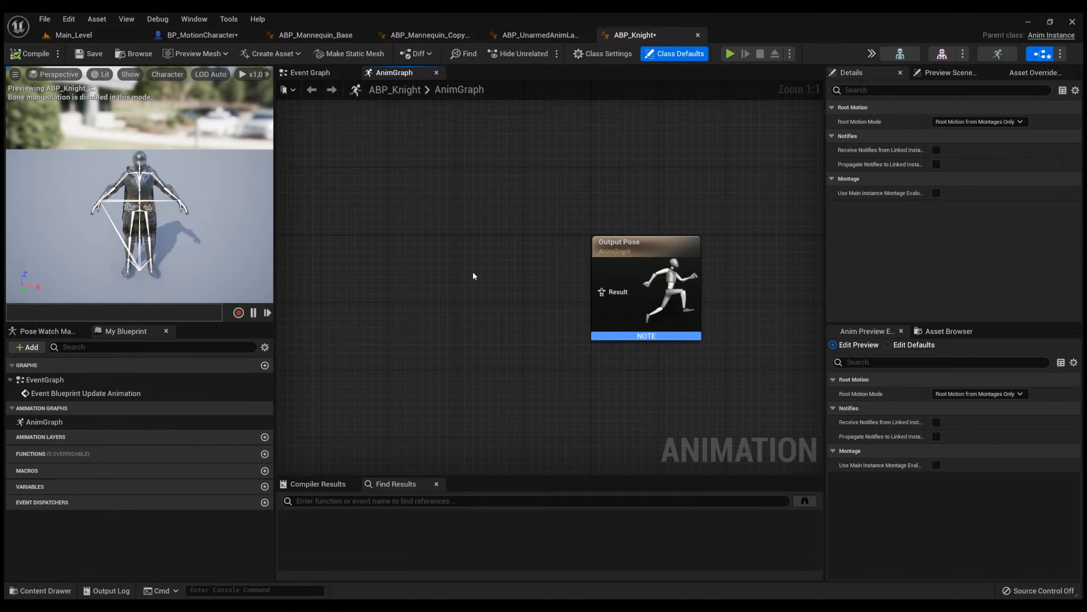
key("ctrl+v")
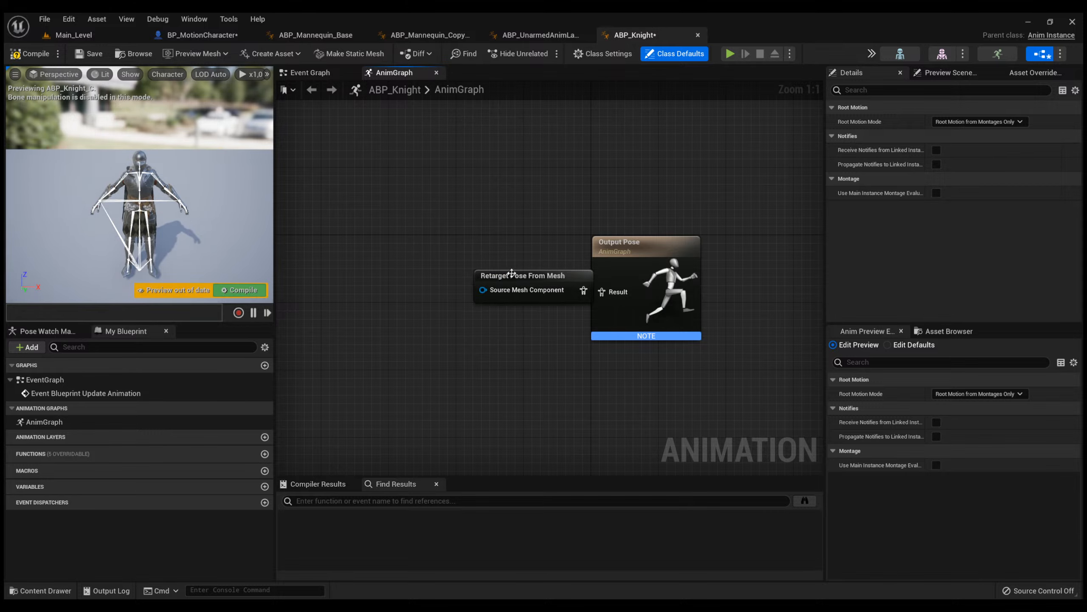
left_click_drag(508, 275, 466, 272)
left_click(448, 267)
left_click(504, 263)
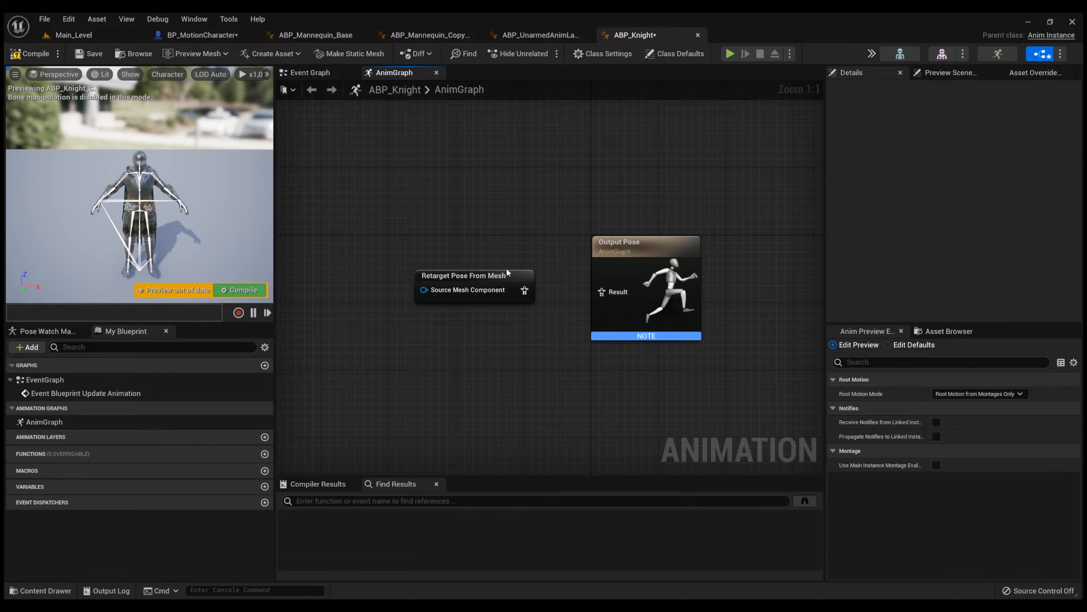
Connect Retarget Pose From Mesh to the Output Pose result, check its IK Retargeter asset, and compile and save ABP_Knight.
left_click_drag(530, 293, 601, 292)
left_click(499, 277)
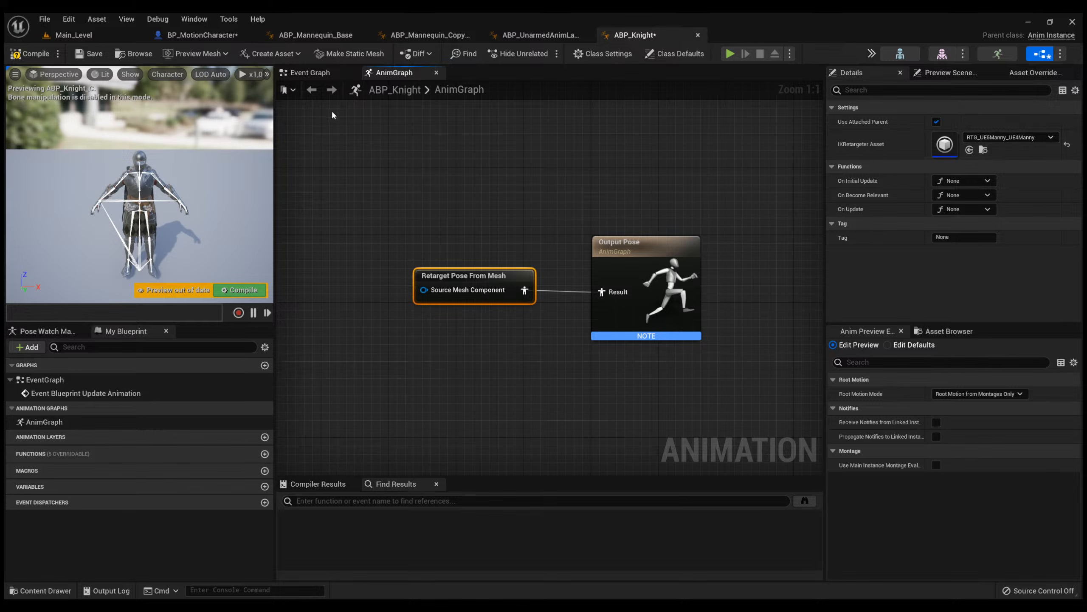
left_click(30, 54)
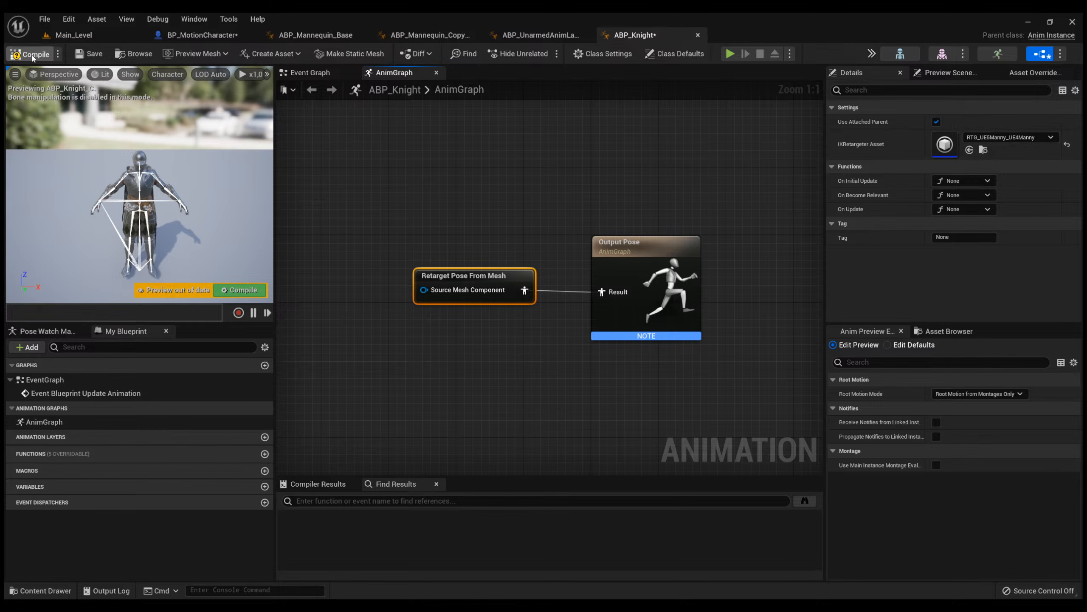
left_click(78, 57)
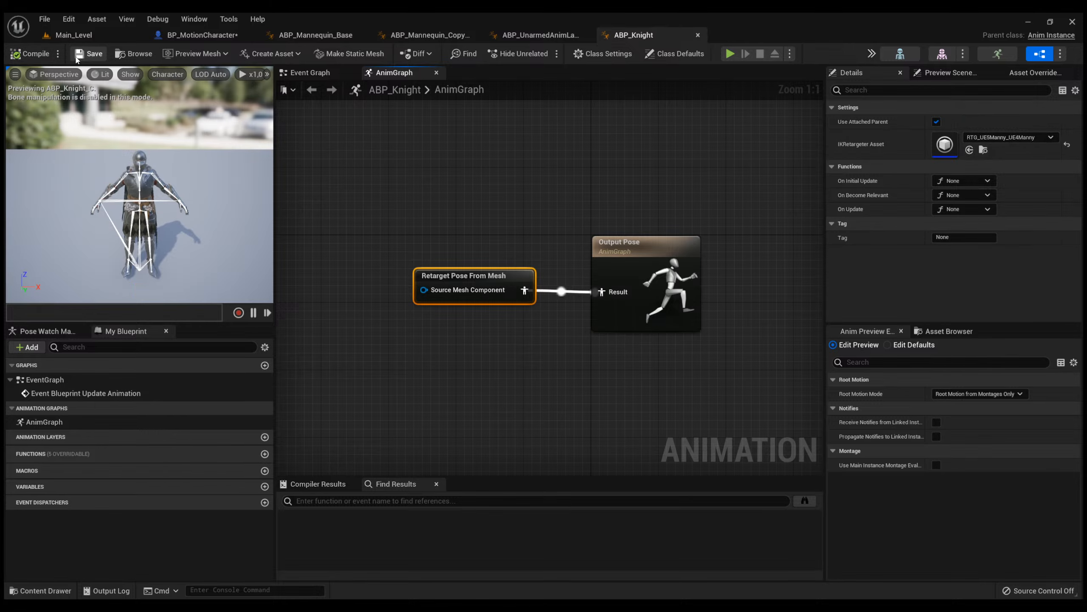
left_click(386, 171)
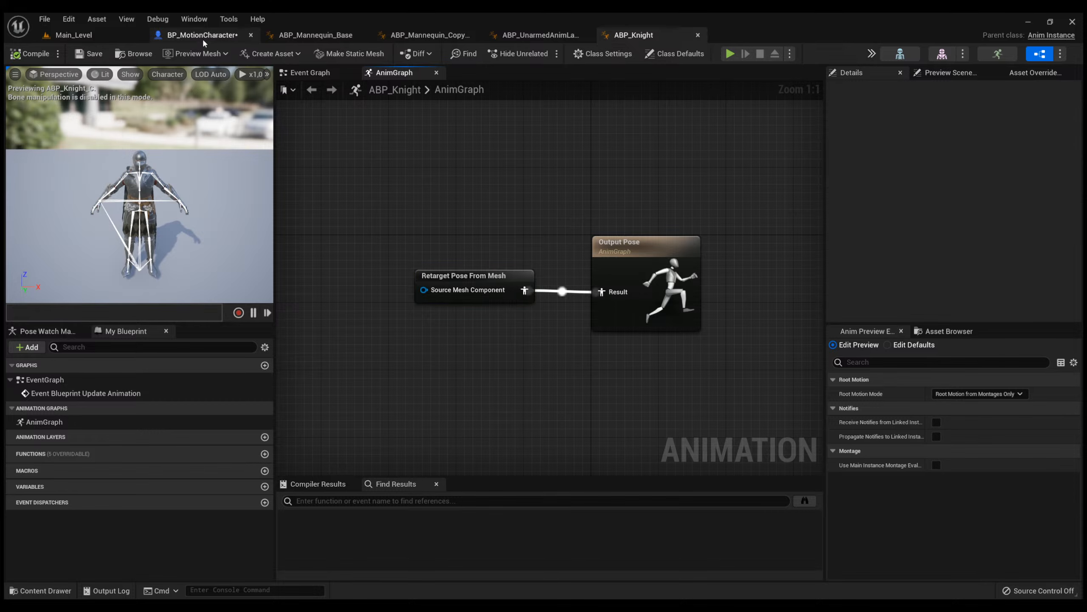
In BP_MotionCharacter, set the Headless component's skeletal mesh to SK_GothicKnight_VA.
left_click(203, 37)
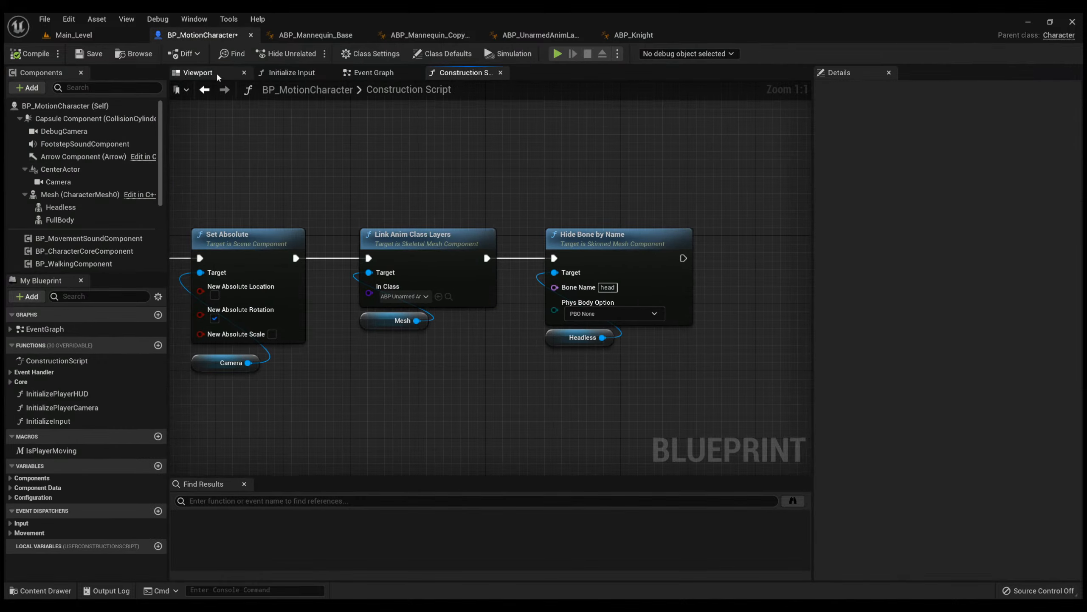
left_click(201, 73)
left_click(89, 207)
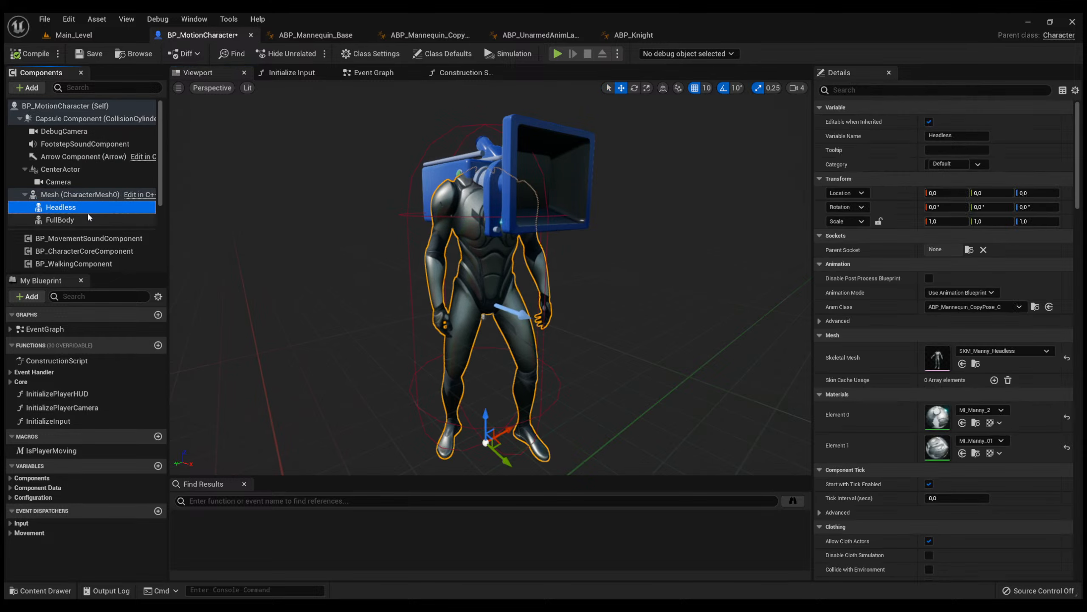
key("Down")
key("Up")
key("Up")
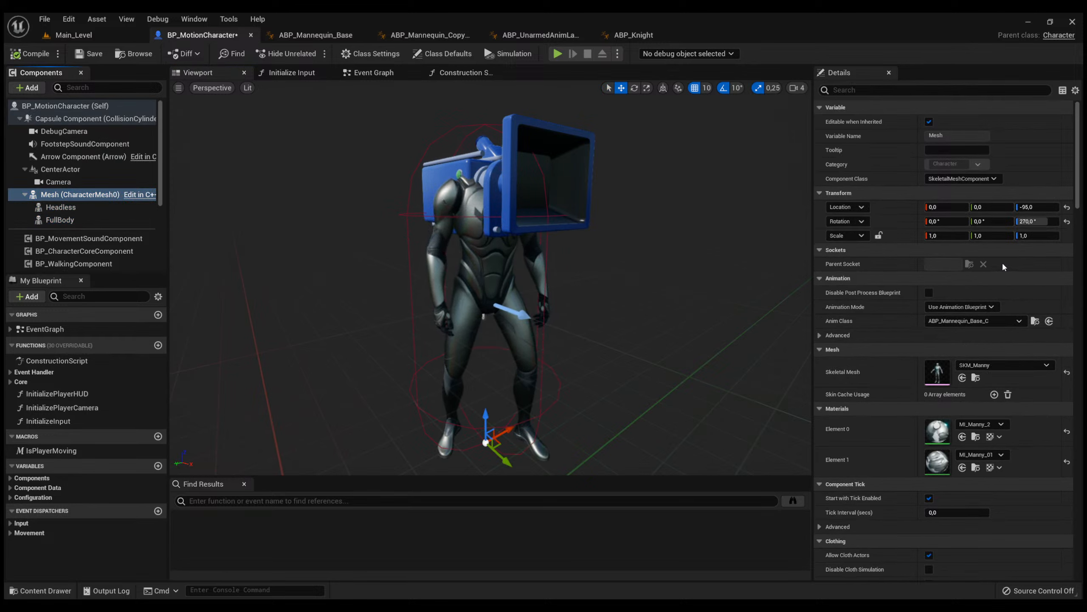
key("ctrl+z")
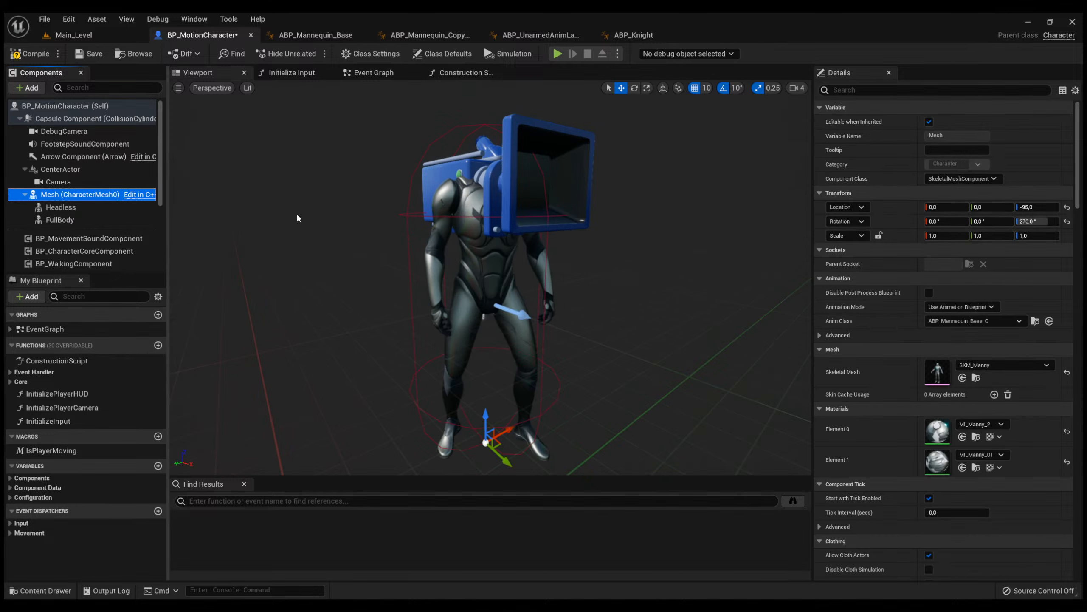
left_click(61, 207)
left_click(966, 355)
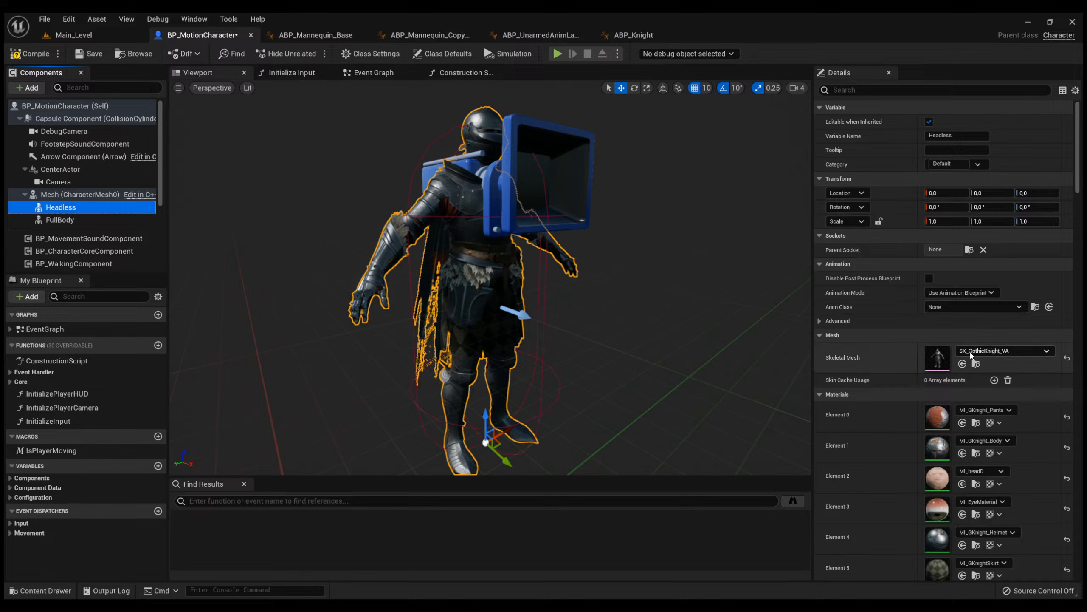
Check the Hide Bone by Name nodes in the construction script and set the Headless component's Anim Class to ABP_Knight.
left_click(452, 72)
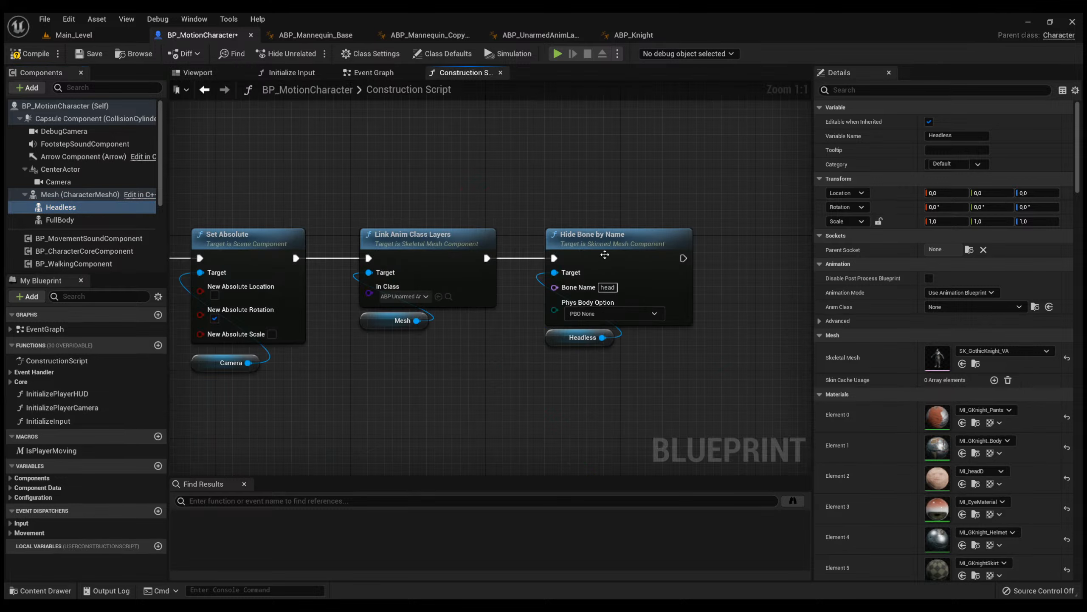
left_click_drag(661, 395, 535, 209)
left_click(535, 208)
left_click(198, 72)
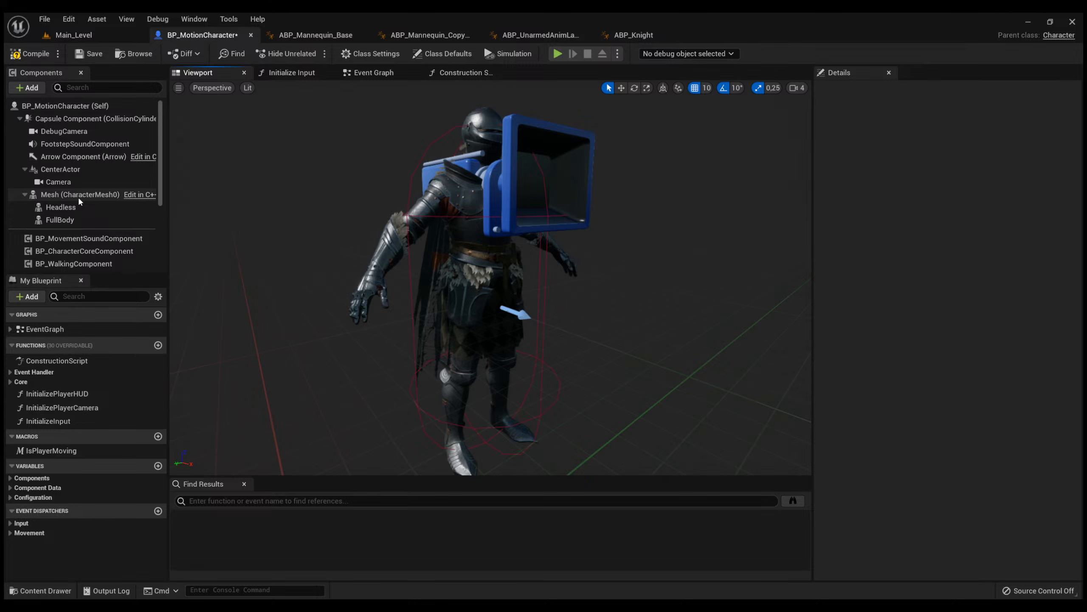
left_click(77, 208)
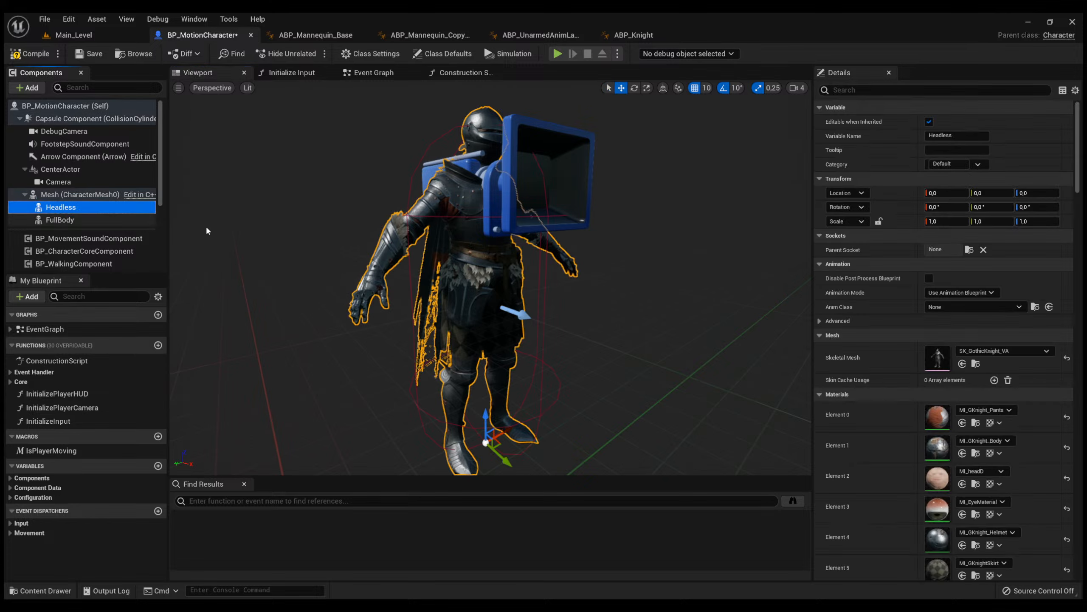
left_click(942, 312)
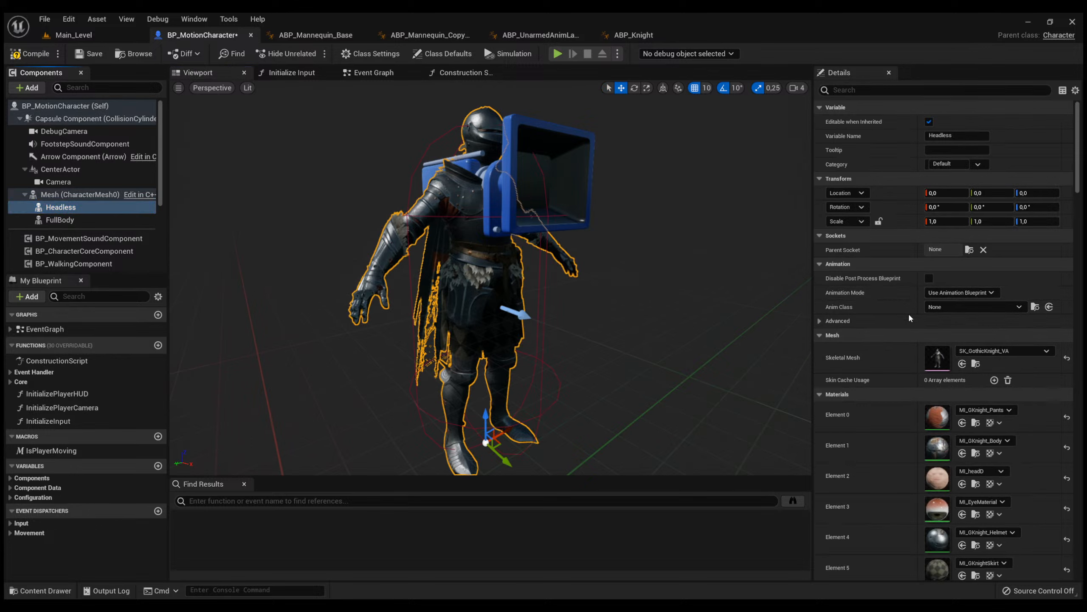
key("ctrl+z")
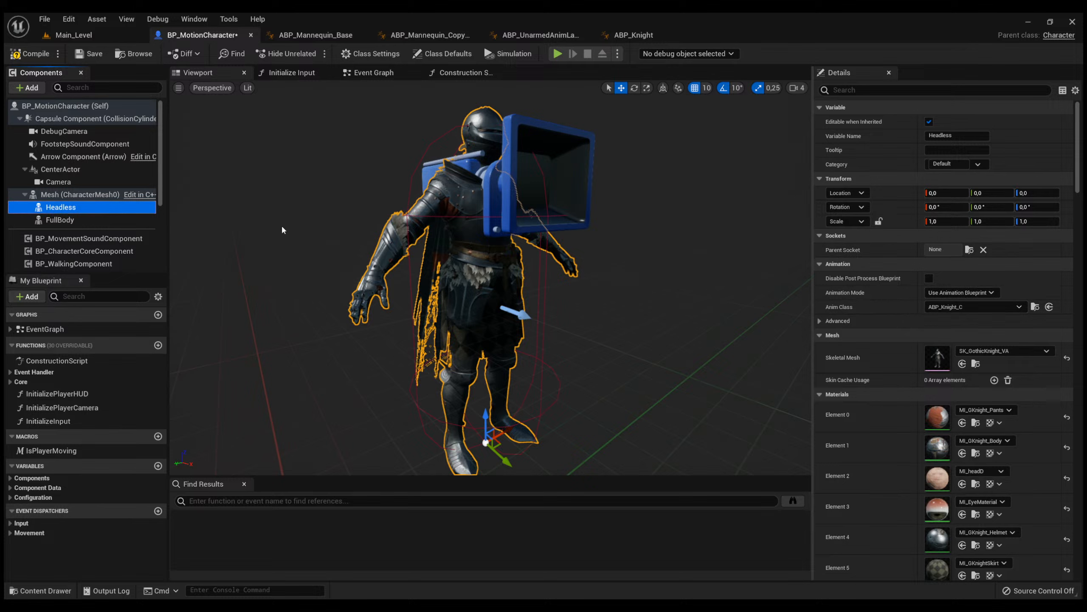
Give the FullBody component the SK_GothicKnight_VA mesh and ABP_Knight Anim Class, and compile and save BP_MotionCharacter.
left_click(108, 221)
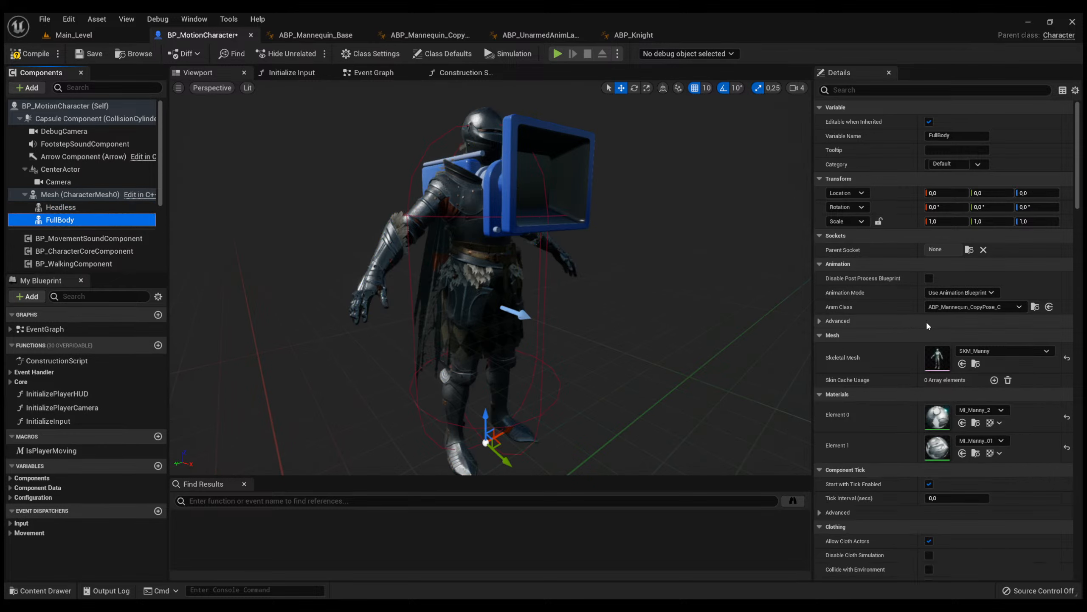
left_click(980, 351)
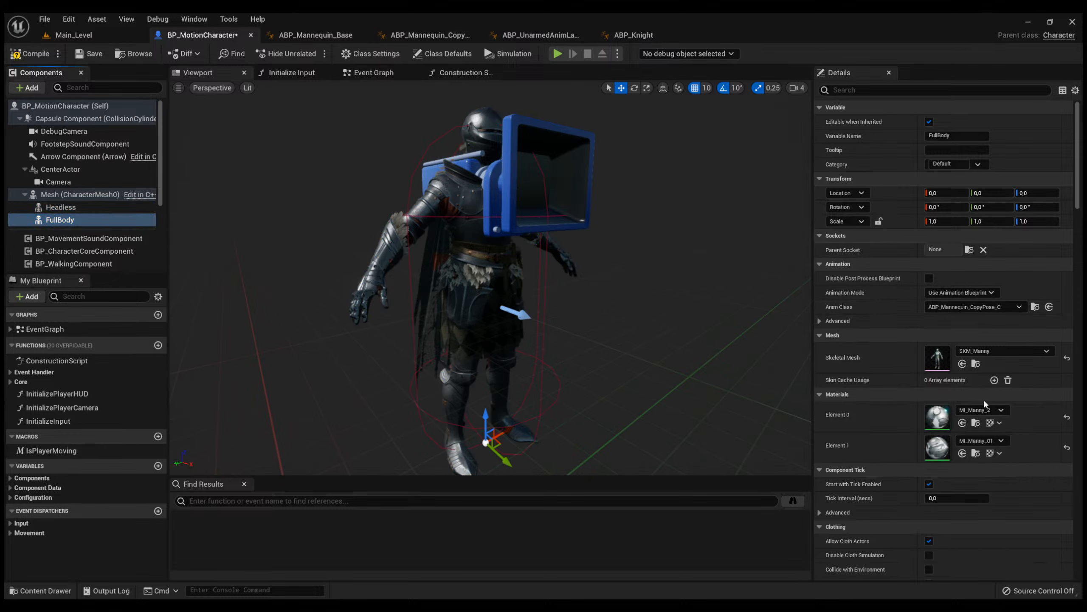
left_click(1023, 526)
left_click(973, 309)
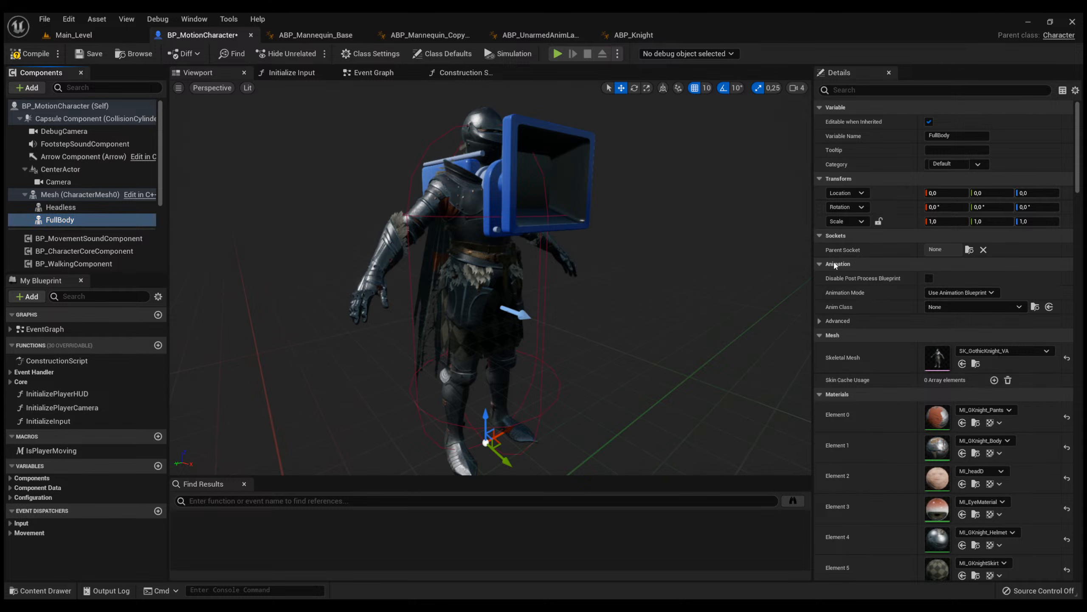
left_click(831, 250)
left_click(30, 53)
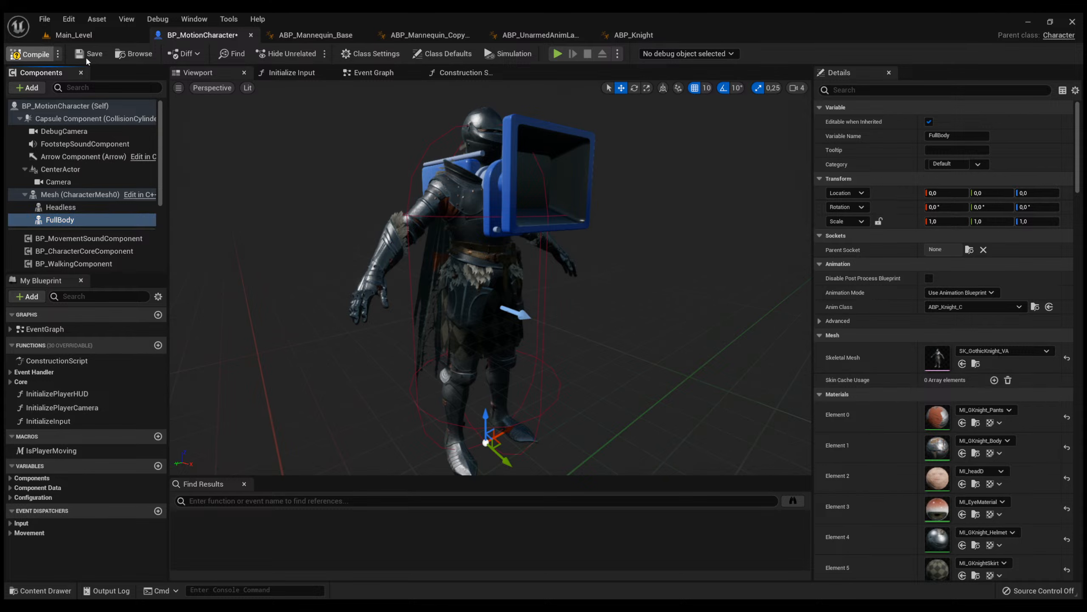
left_click(90, 54)
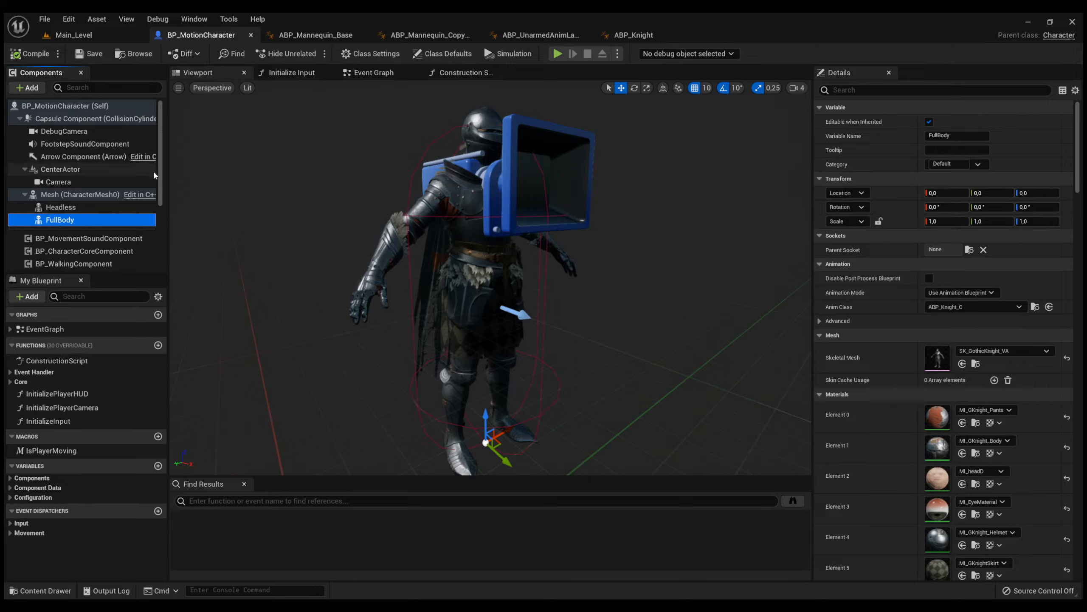
Play-test Main_Level by walking around as the knight and looking down at the body, and end the session.
left_click(107, 35)
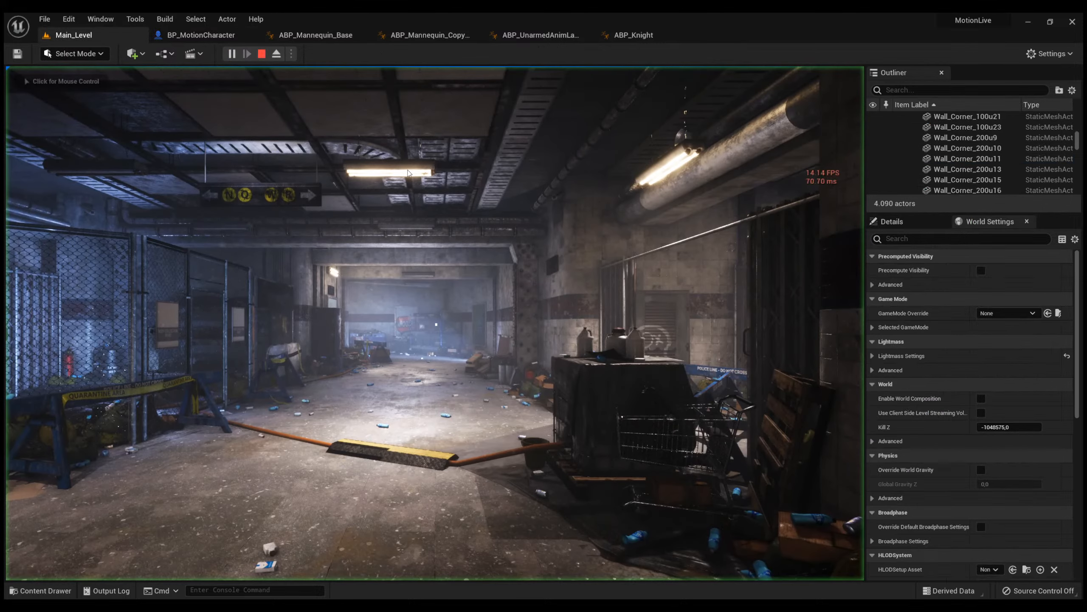
left_click(381, 166)
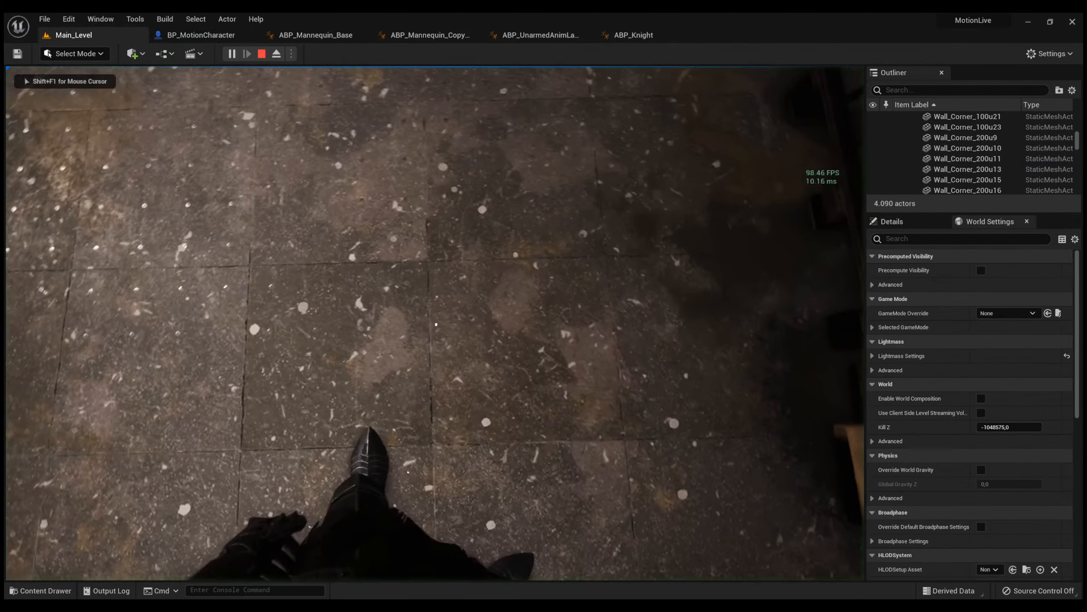
key("w")
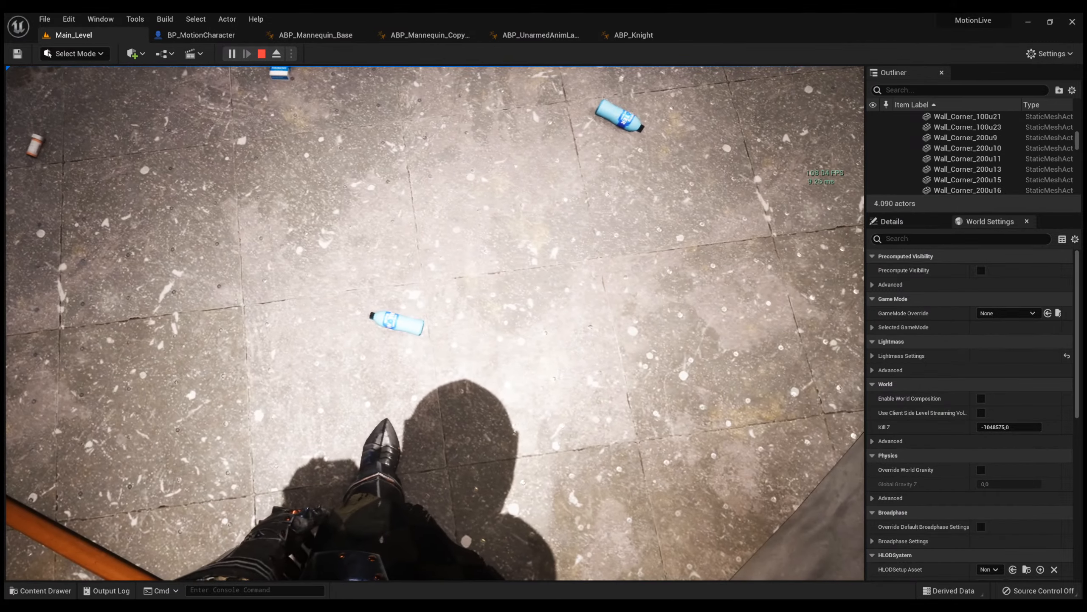
key("Escape")
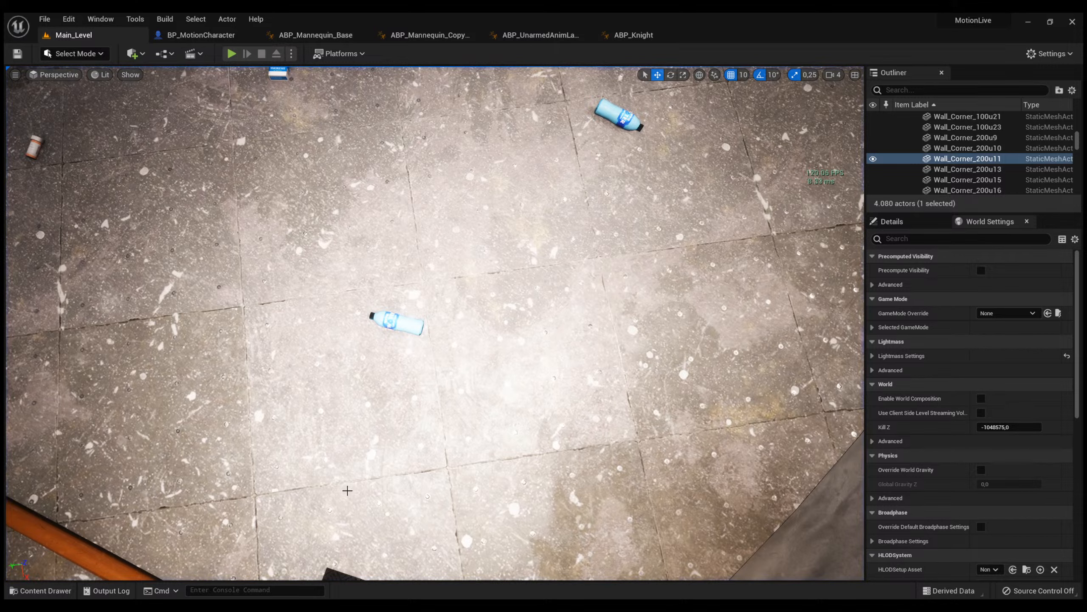
Browse the project content to the Meshes folder of the TwinBlast hero under Marketplace/ParagonTwinblast/Characters/Heroes.
key("ctrl+space")
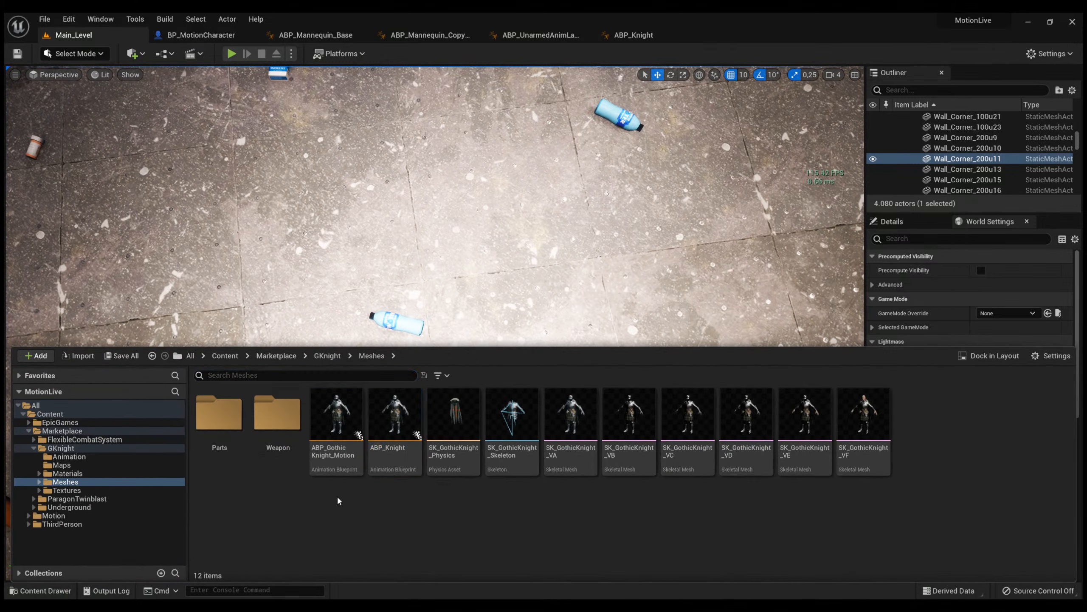
left_click(227, 357)
double_click(276, 446)
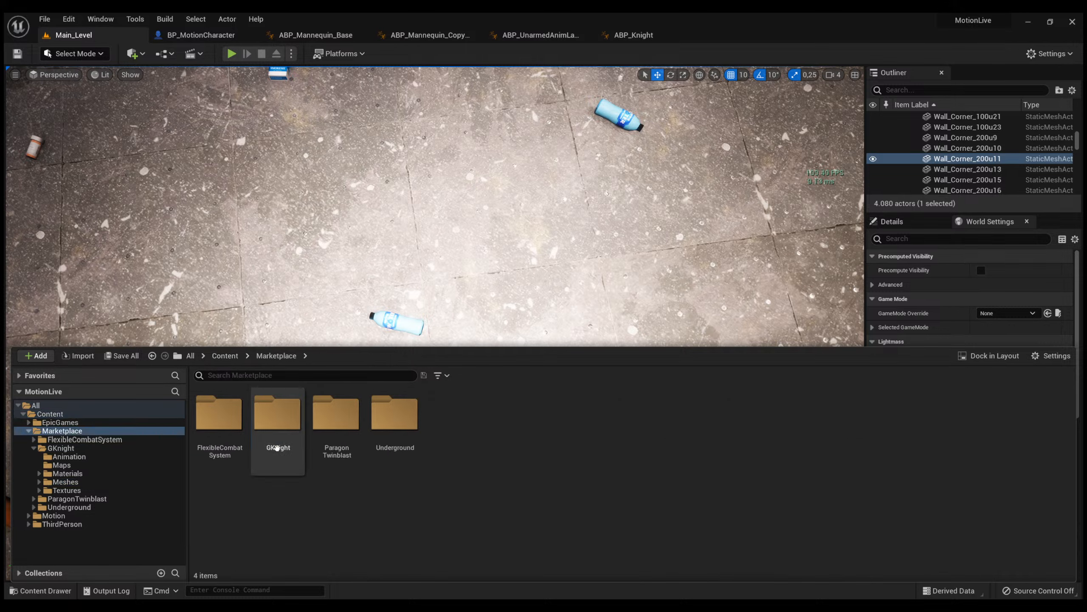
left_click(337, 456)
double_click(336, 428)
double_click(219, 415)
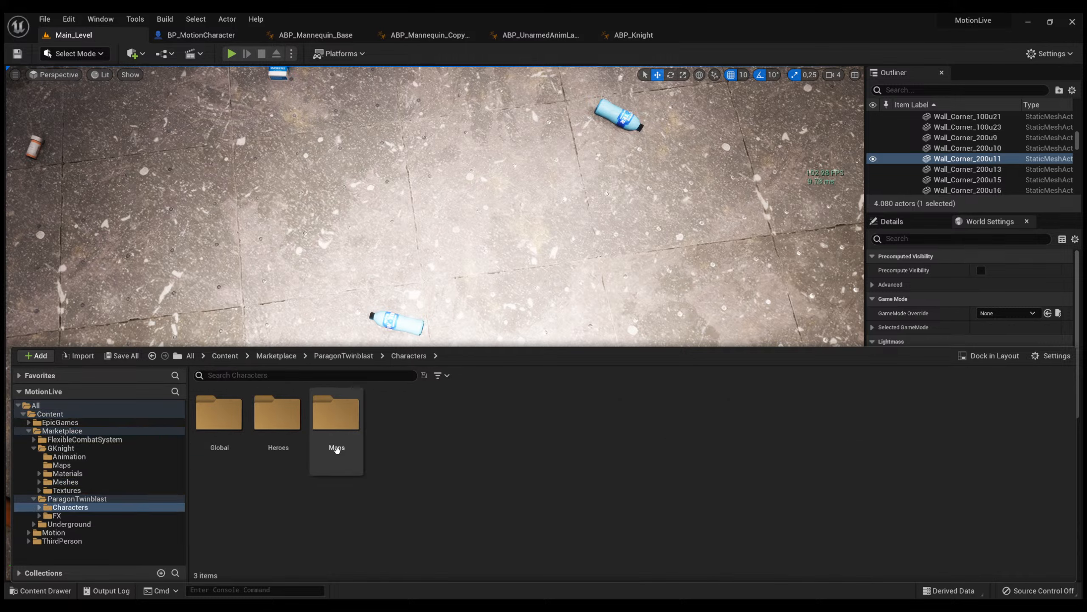
double_click(278, 415)
key("alt+Left")
left_click(238, 439)
double_click(286, 437)
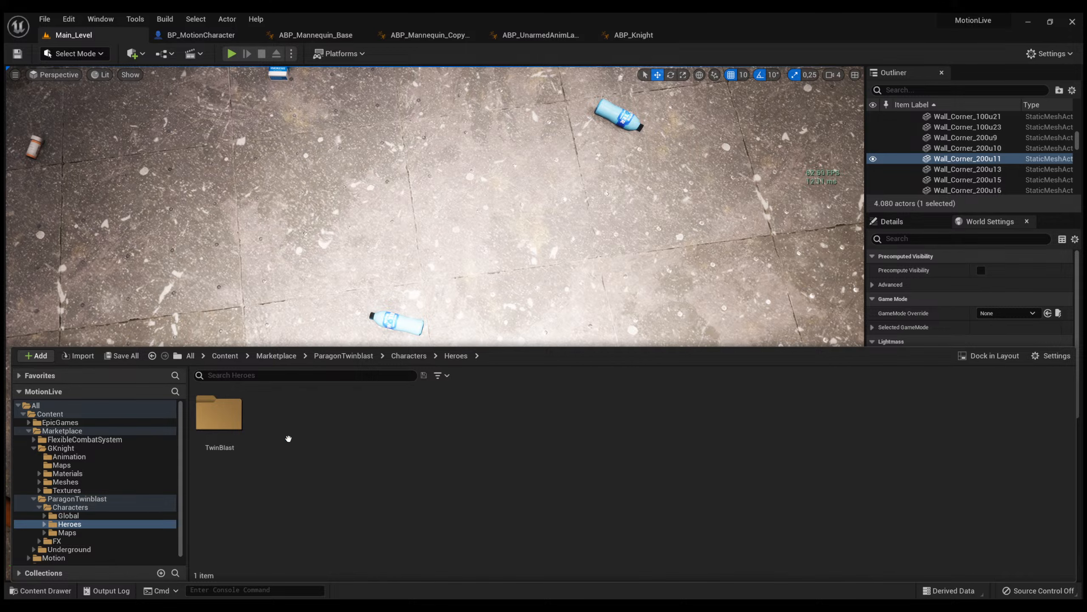
double_click(238, 428)
double_click(395, 415)
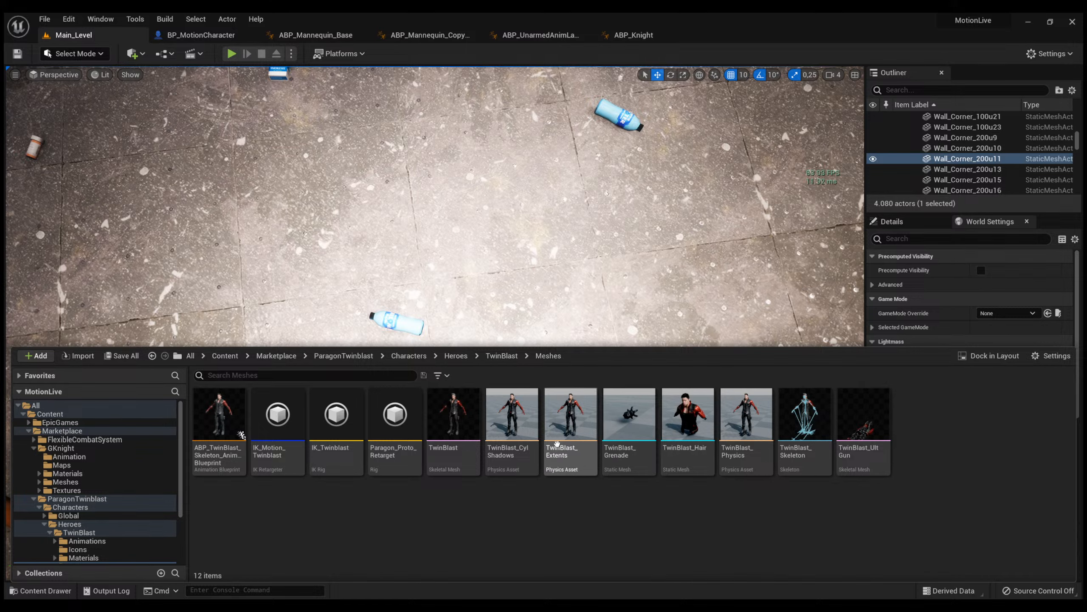
Open the TwinBlast skeletal mesh, view its Twinblast_Locomotion_BS blend space, and switch to the TwinBlast_Skeleton asset.
left_click(463, 423)
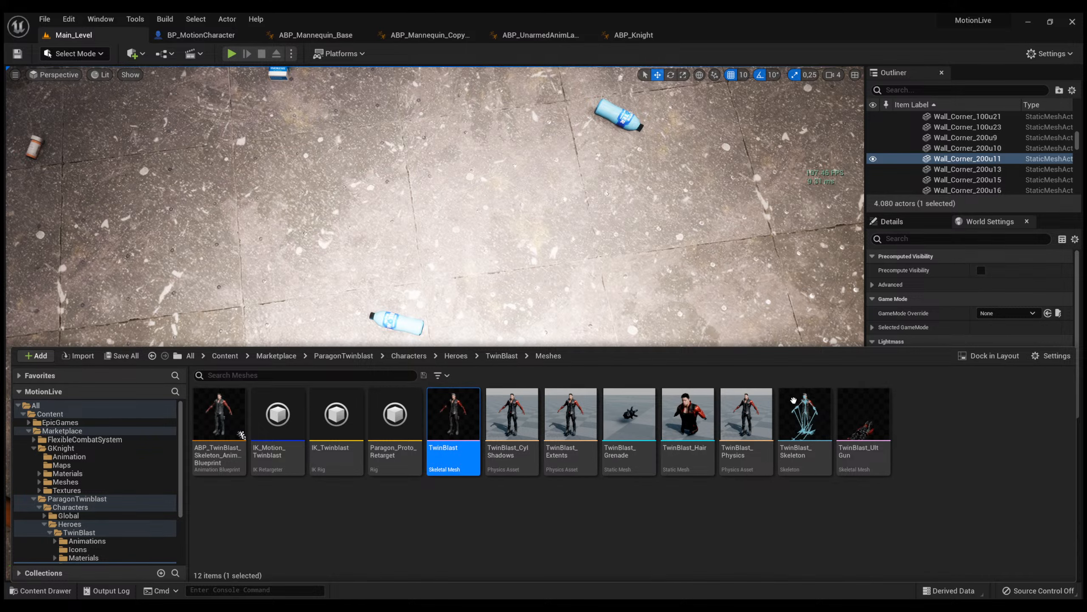
key("Return")
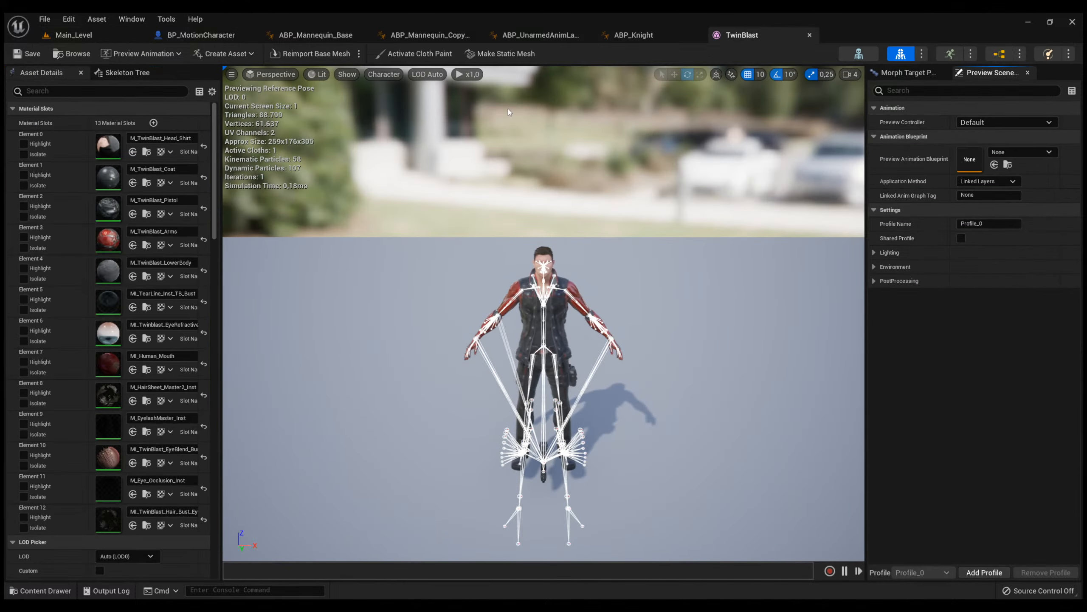
left_click(948, 59)
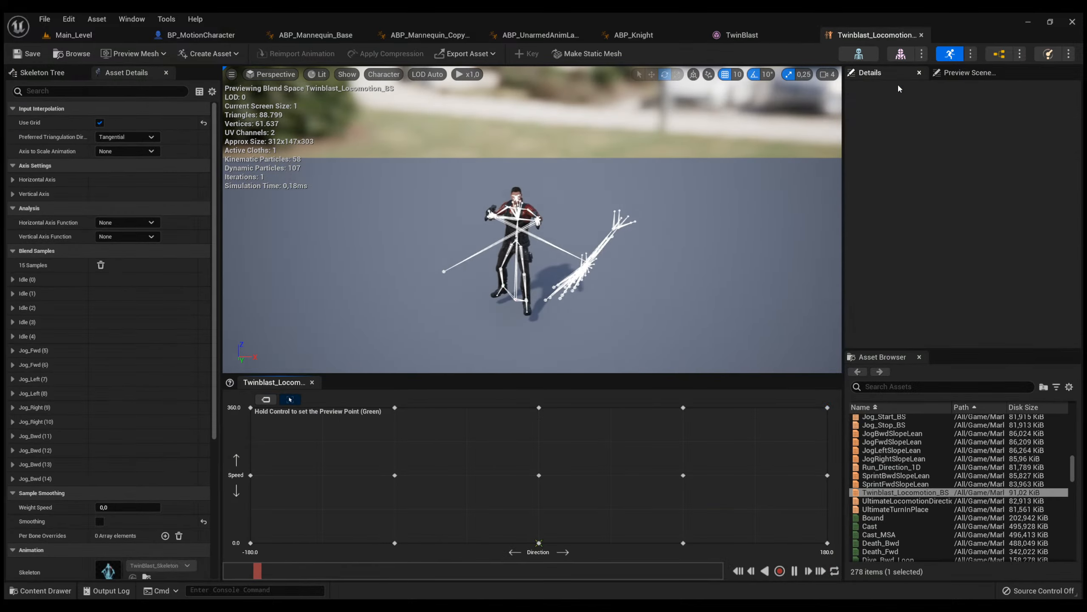
left_click(853, 57)
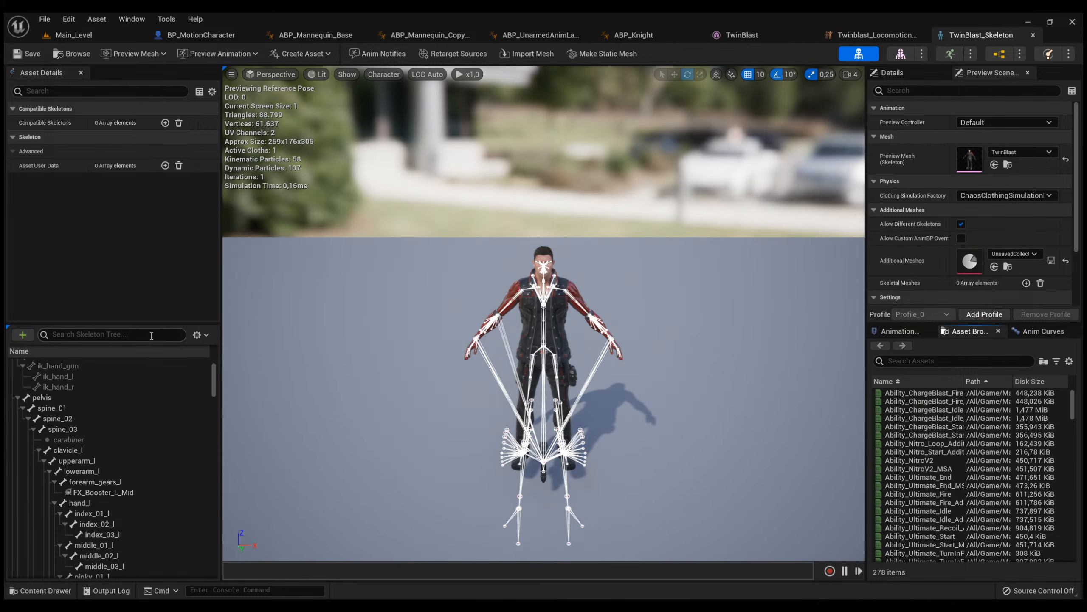
Examine TwinBlast_Skeleton's bone hierarchy, including its arm, hand and weapon bones, and compare it with the bones shown on the character.
left_click_drag(140, 322, 141, 188)
scroll(134, 320, "down", 5)
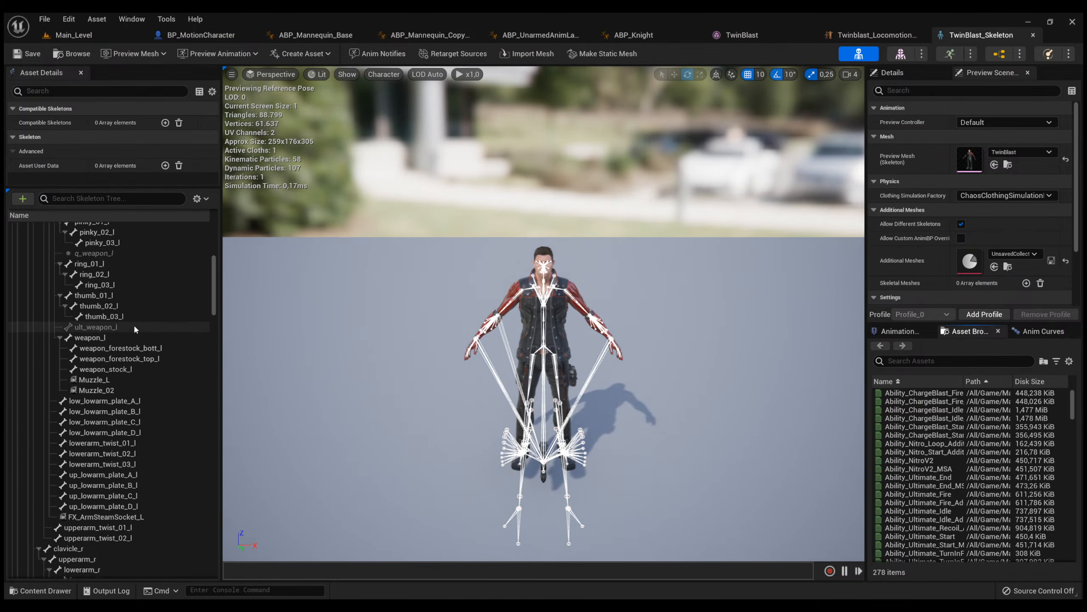
scroll(128, 362, "down", 5)
right_click_drag(463, 334, 500, 377)
key("w")
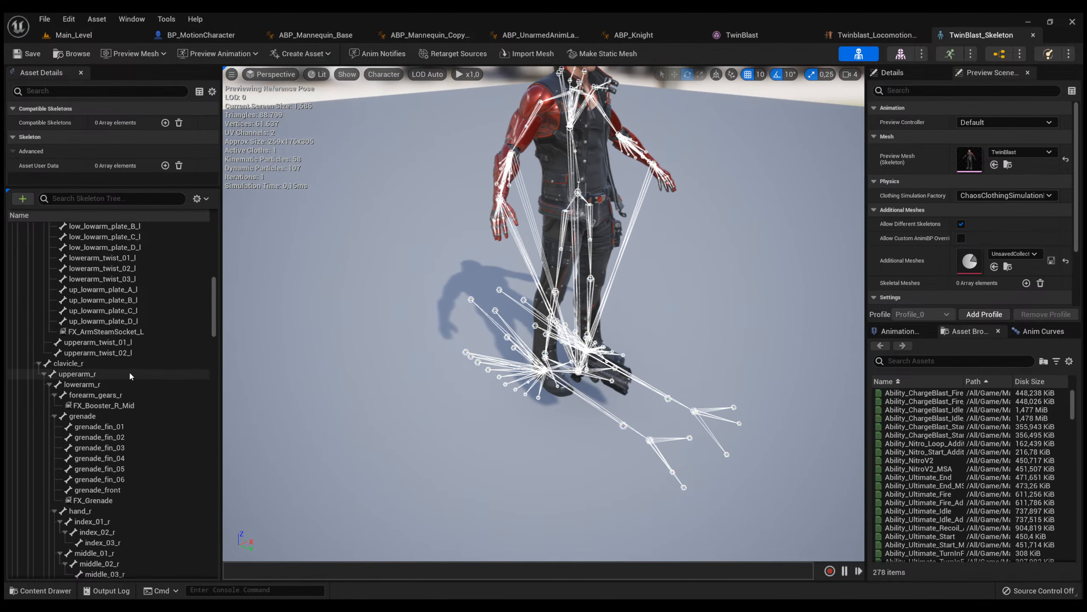
scroll(126, 372, "up", 10)
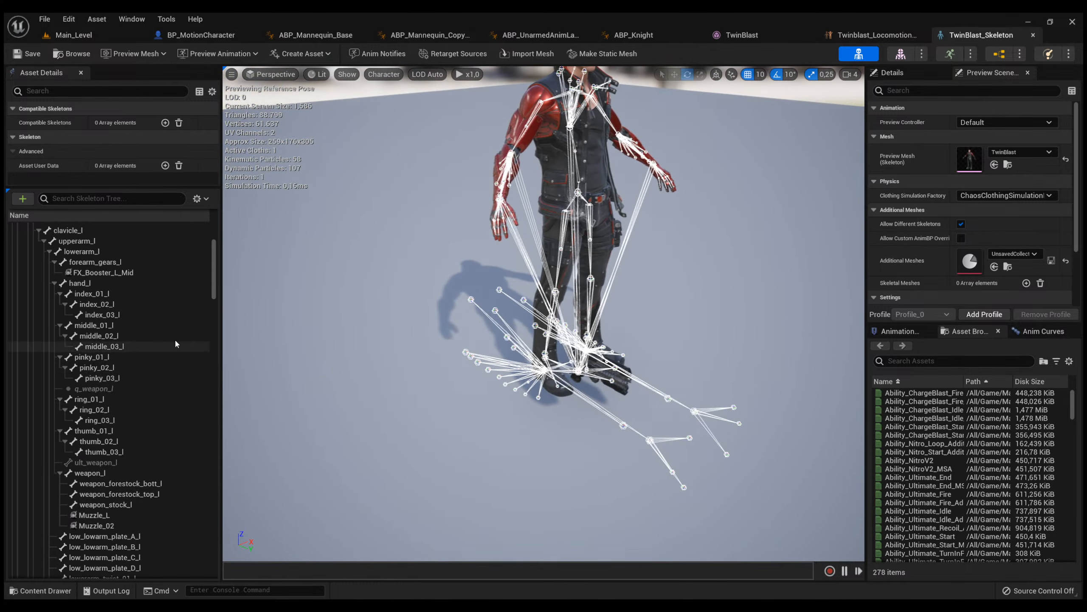
scroll(99, 312, "up", 5)
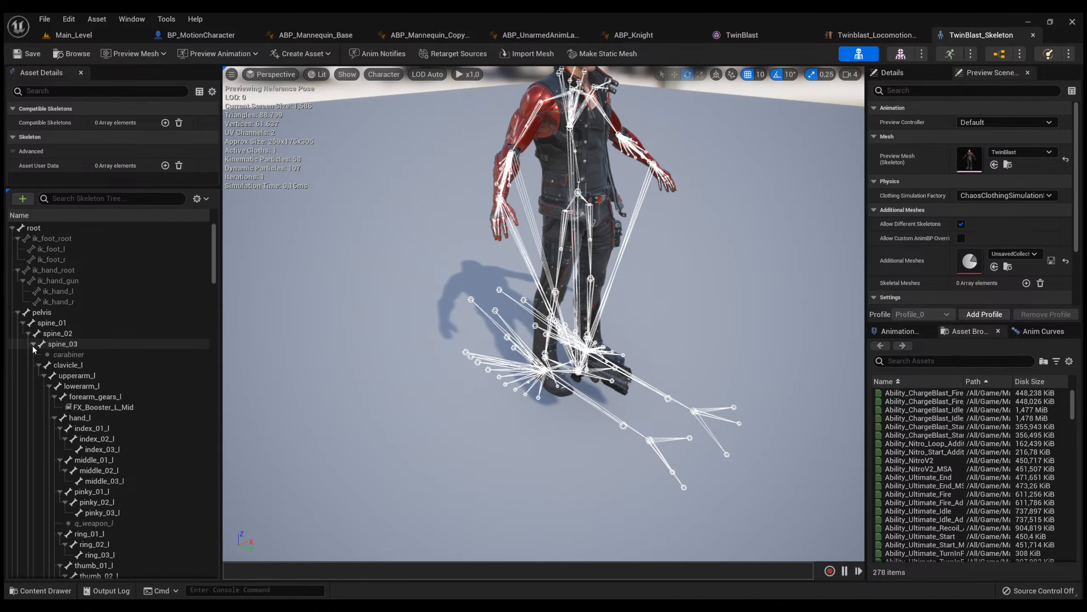
Collapse the spine_03 branch and inspect the leg bones and sockets, including where HoverAttachPoint sits on the character.
left_click(33, 344)
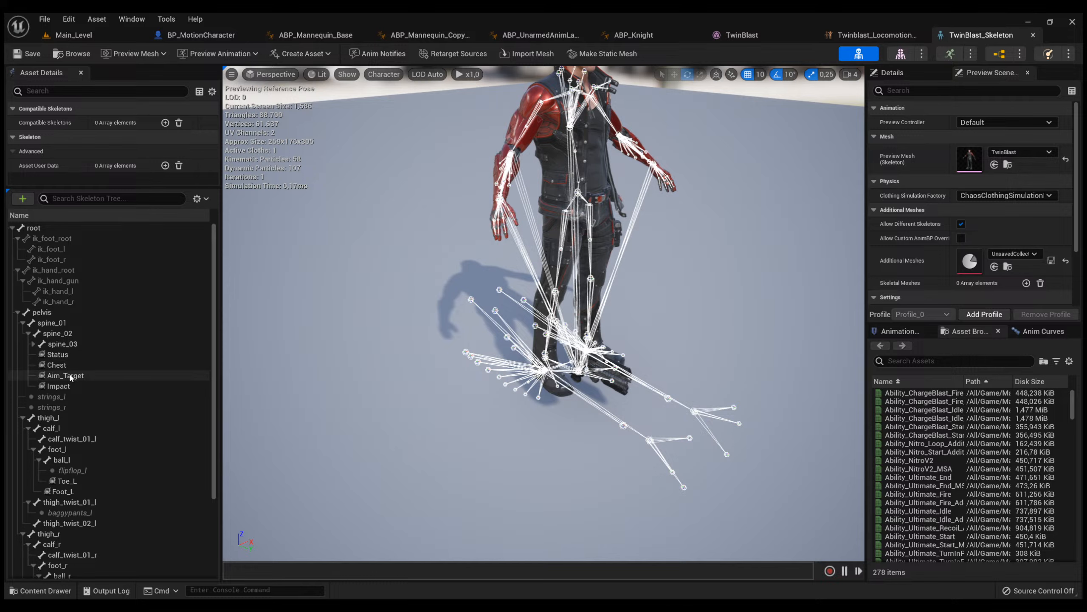
scroll(41, 413, "down", 5)
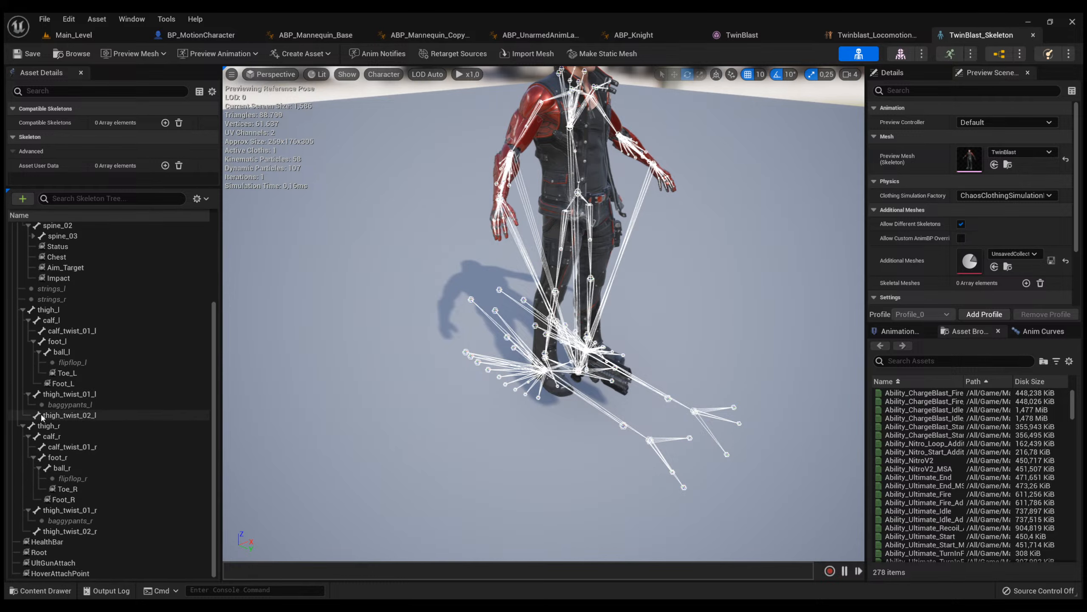
left_click(60, 573)
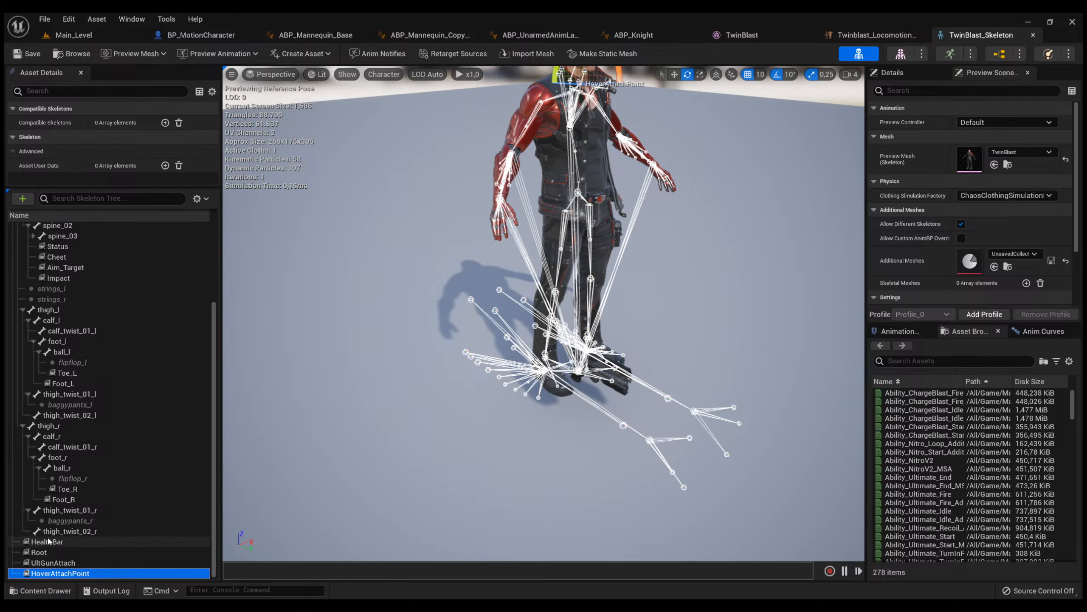
right_click_drag(344, 461, 413, 369)
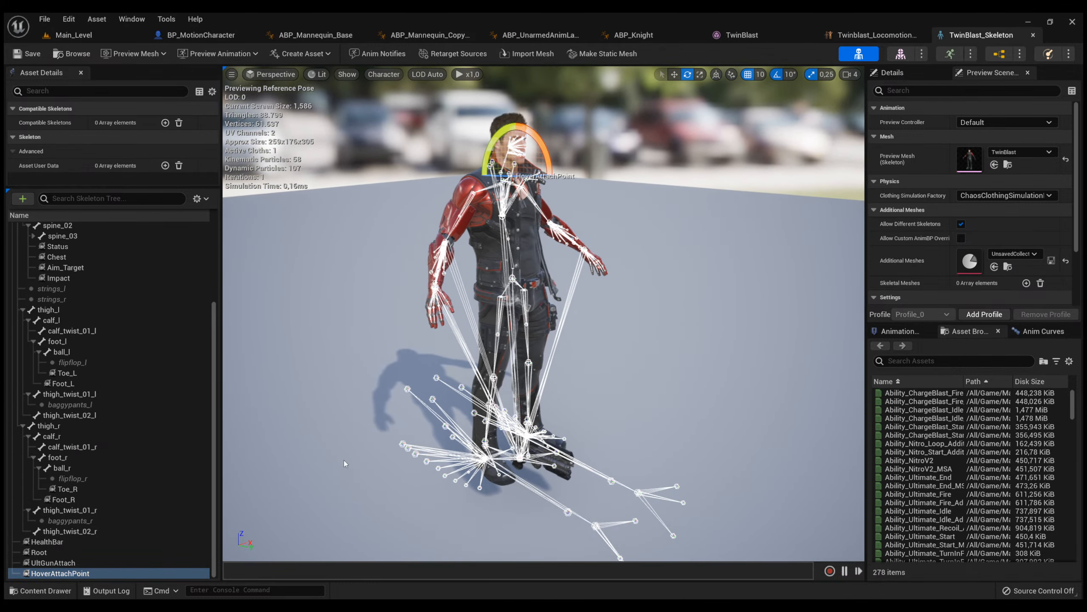
scroll(155, 462, "up", 5)
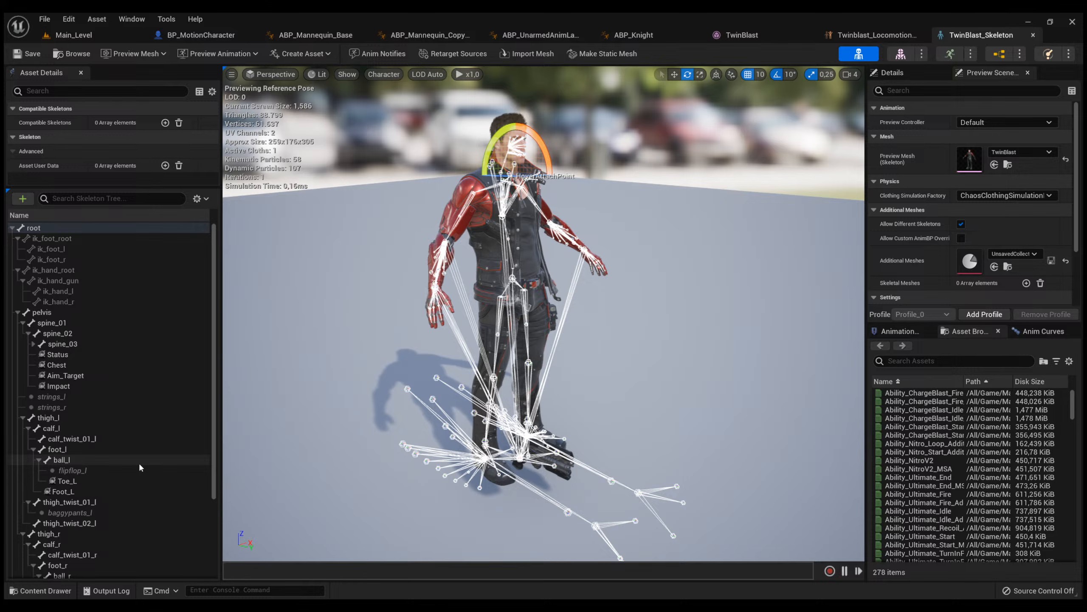
right_click_drag(469, 386, 437, 364)
scroll(469, 385, "up", 4)
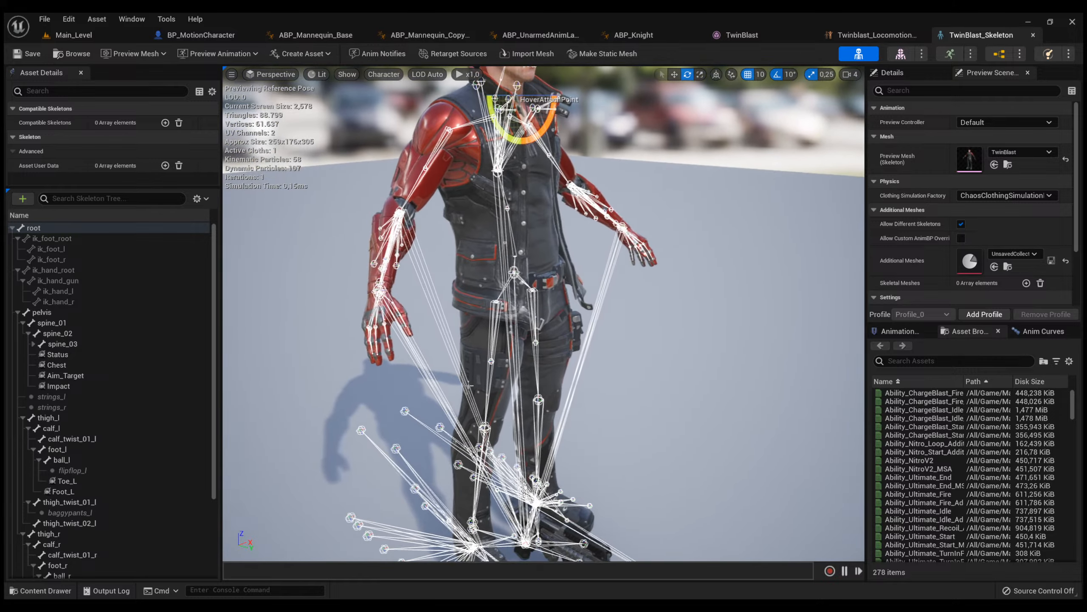
Create an IK Rig for the TwinBlast skeletal mesh in its Meshes folder and name it IK_TwinblastDemo.
key("ctrl+space")
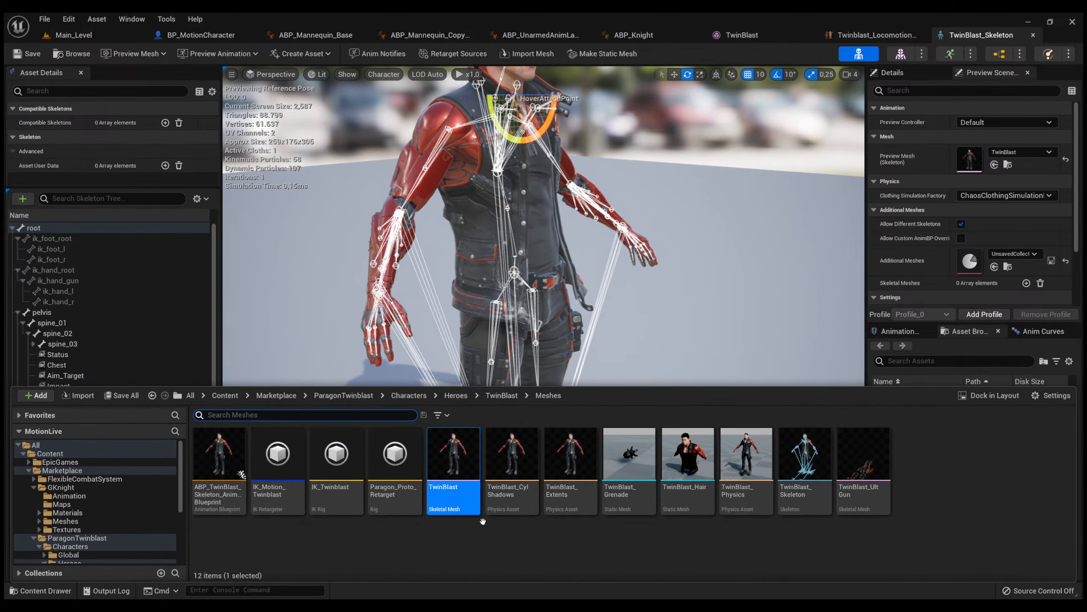
left_click(479, 547)
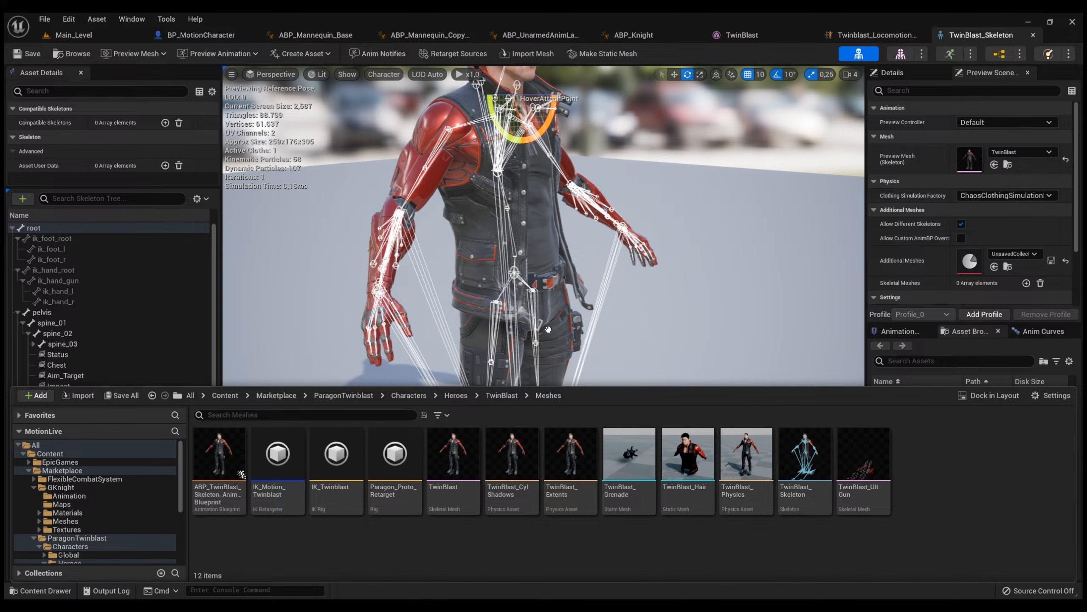
left_click(467, 260)
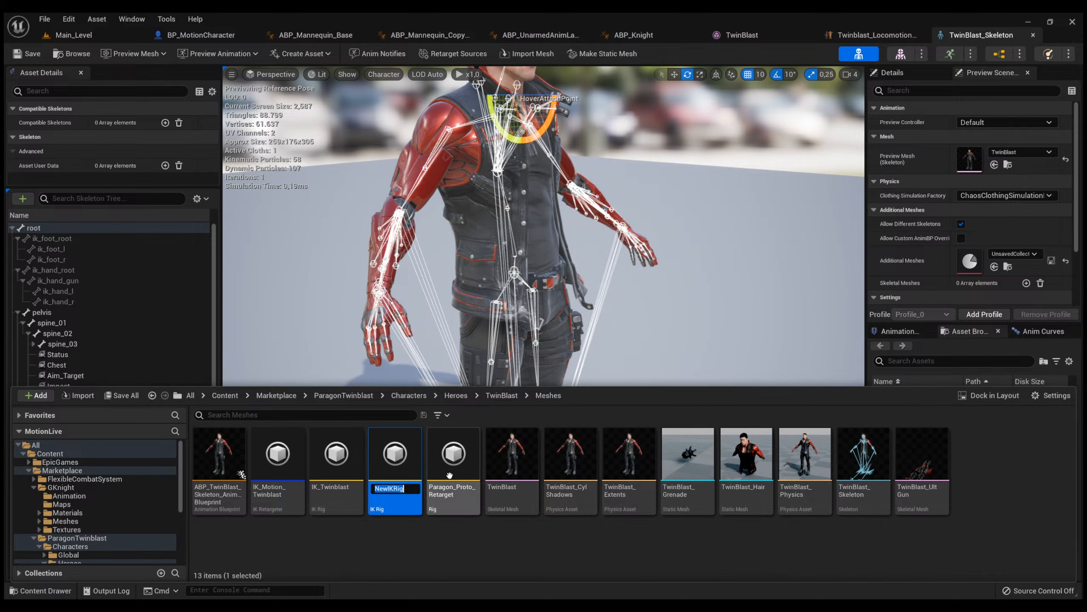
type("IK_Twio")
type("nblastDemo")
key("Return")
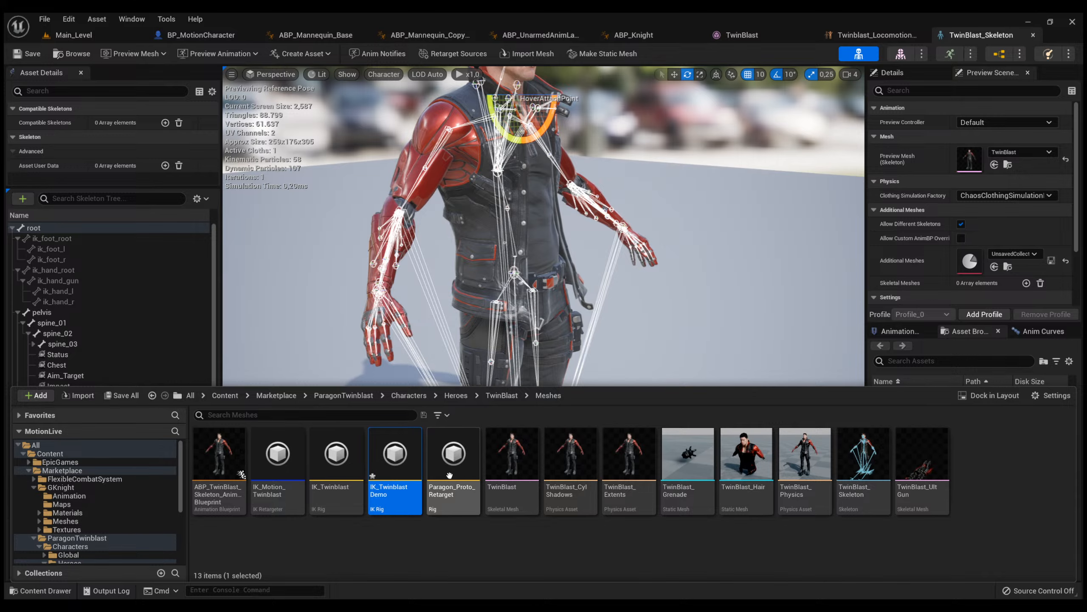
Open the IK_TwinblastDemo rig, enlarge its preview settings area, and select the pelvis bone in the hierarchy.
double_click(395, 454)
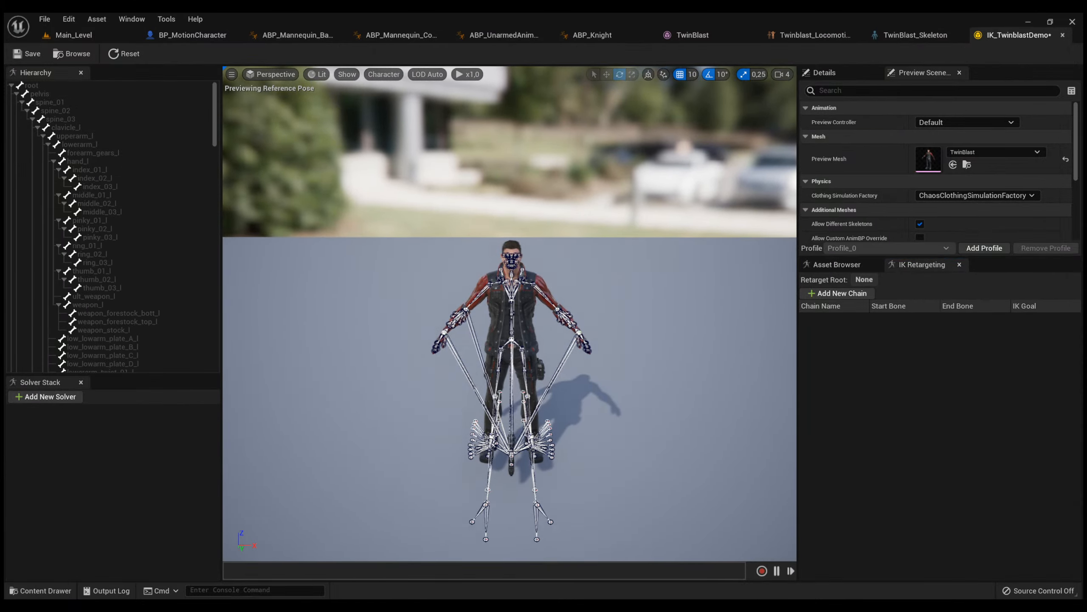
mouse_move(434, 344)
right_mouse_down()
mouse_move(435, 265)
mouse_move(435, 344)
right_mouse_up()
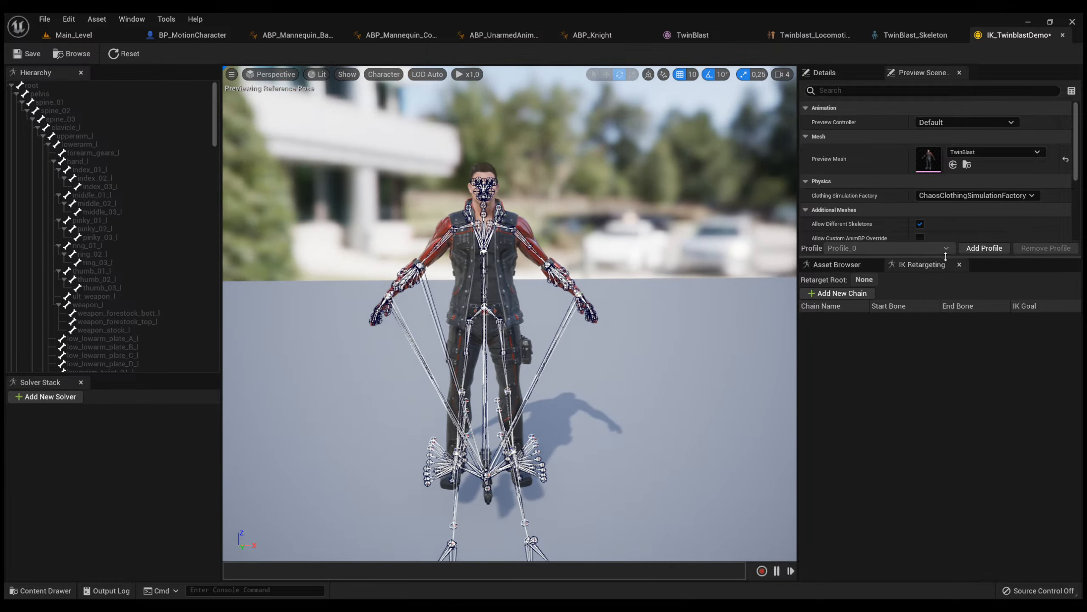
left_click_drag(945, 256, 940, 323)
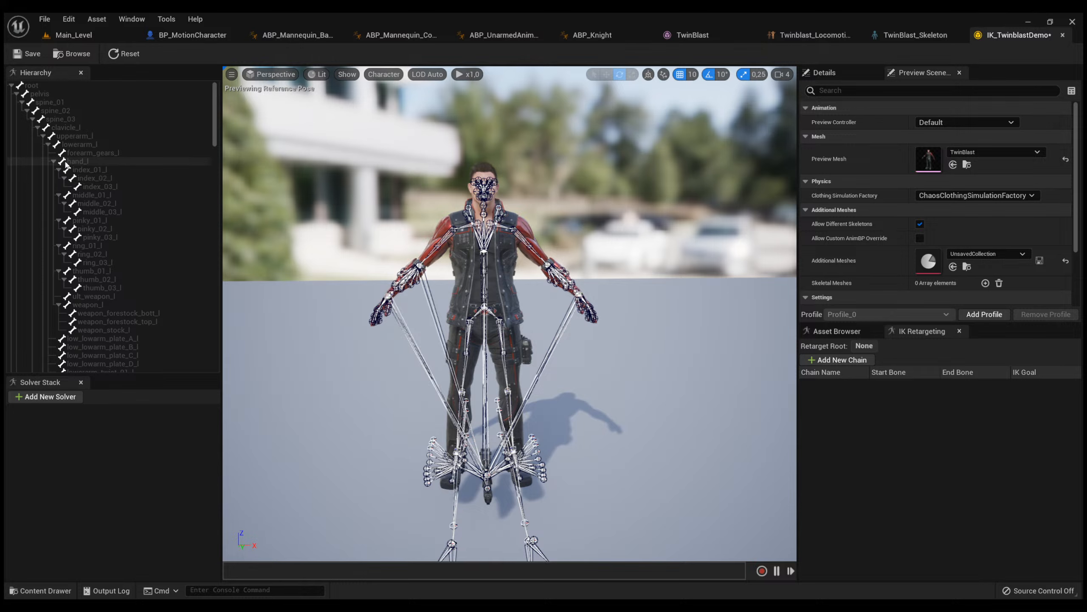
left_click(35, 94)
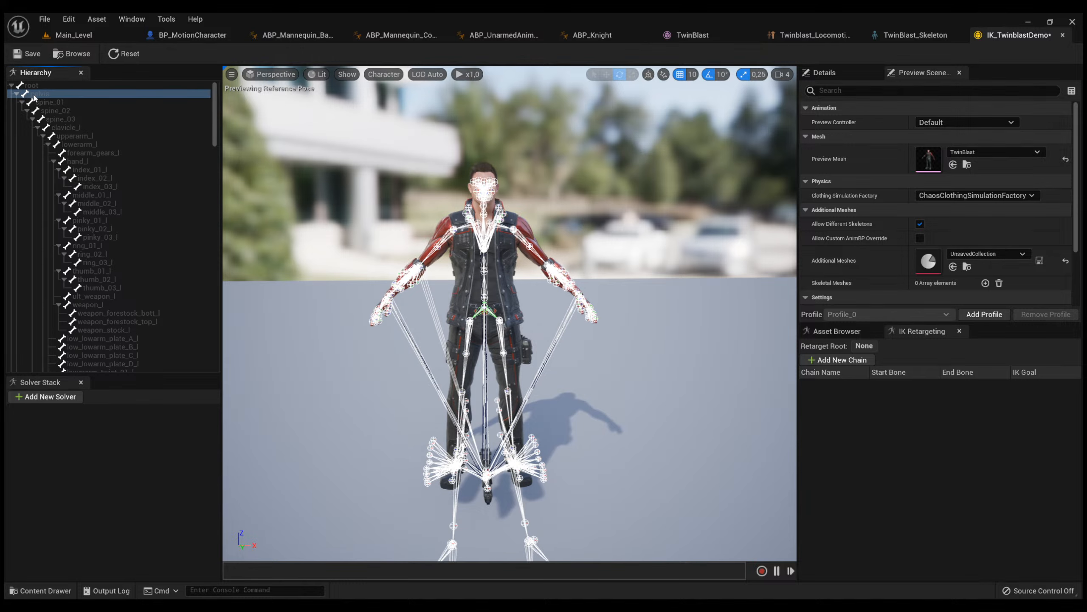
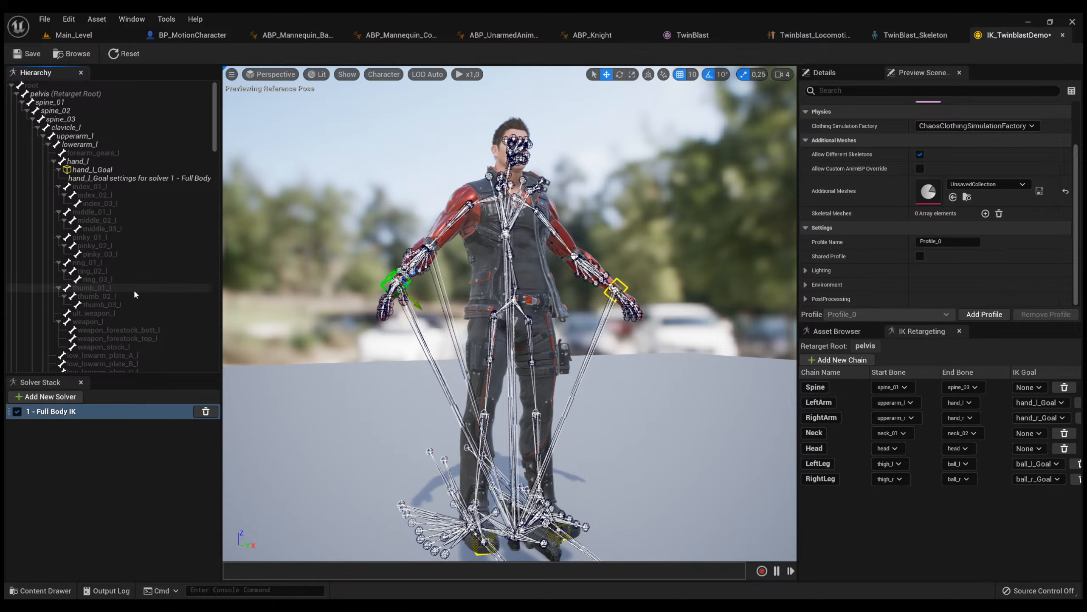
Inspect the left hand's finger bones in the hierarchy and save the IK_TwinblastDemo rig.
left_click(133, 287)
left_click(133, 304)
left_click(103, 262)
left_click(107, 237)
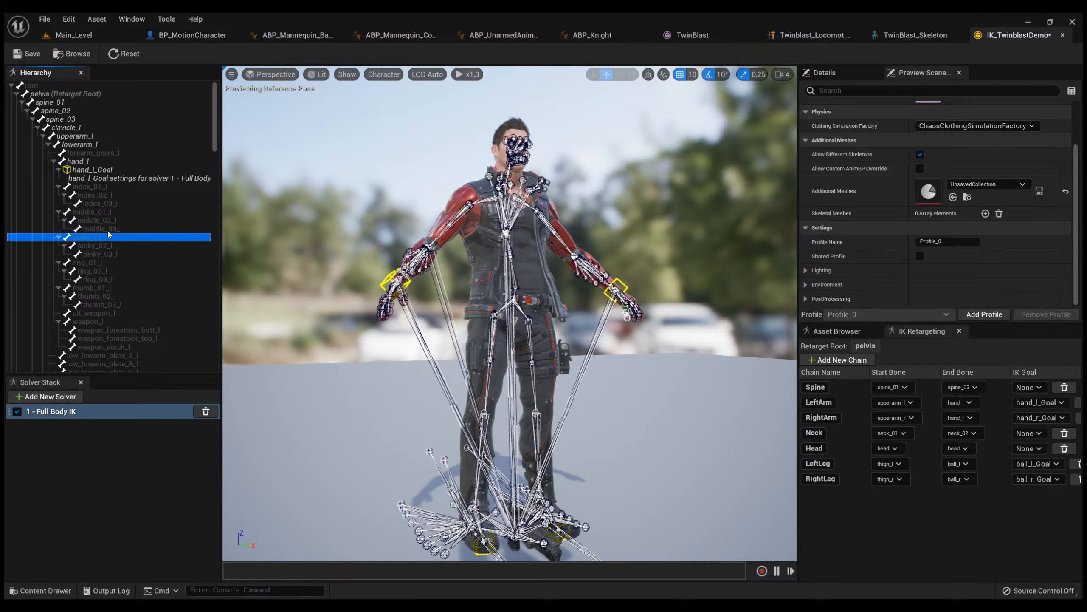
left_click(109, 203)
left_click(111, 185)
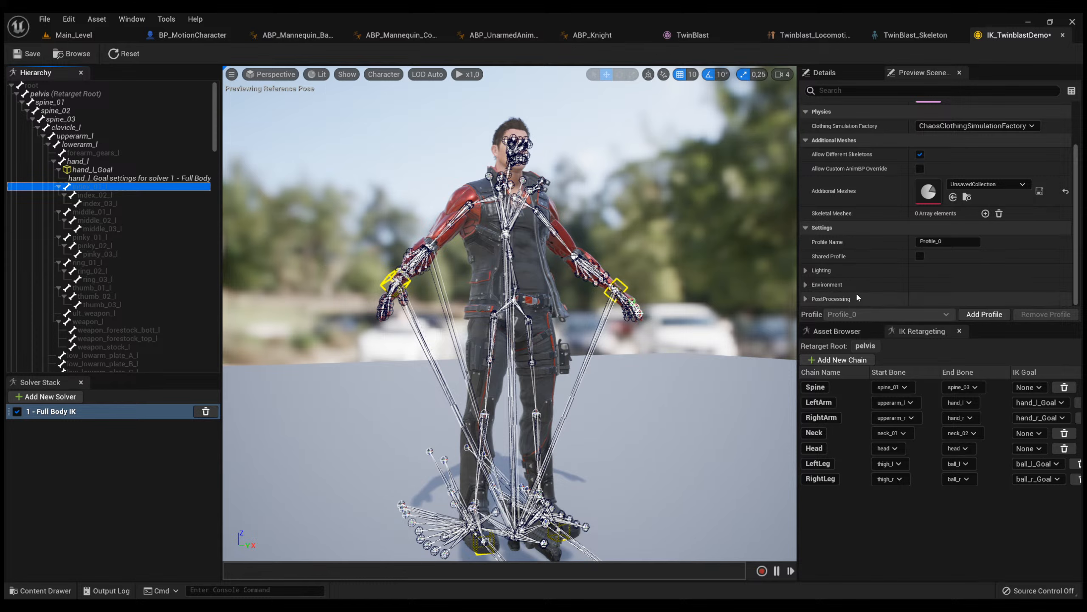
key("ctrl+s")
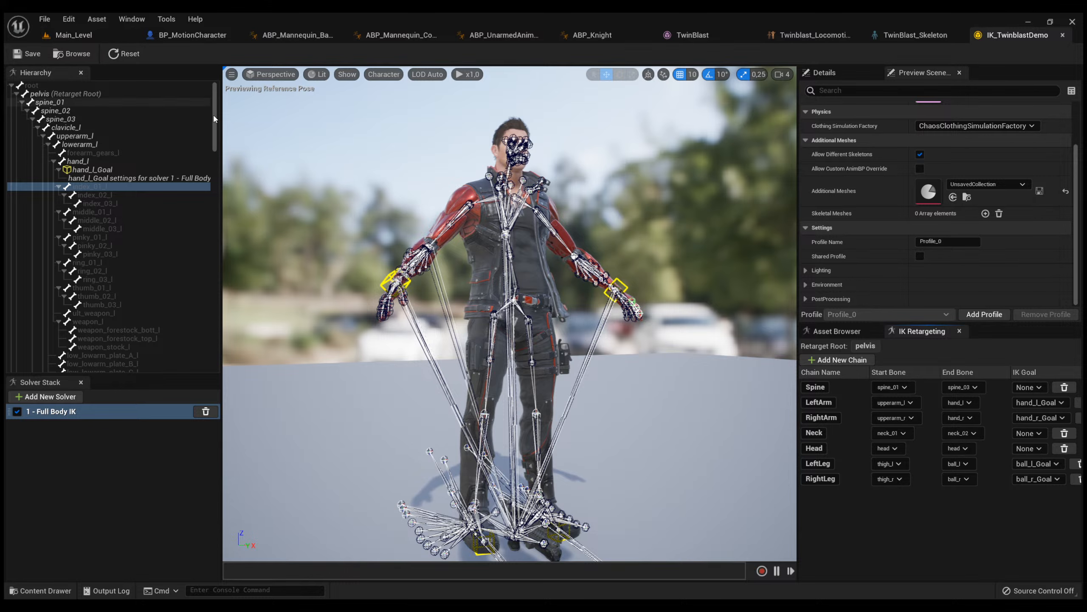
Create an IK Retargeter with IK_TwinblastDemo as its source in the TwinBlast Meshes folder and name it RTG_Twinblast.
key("ctrl+space")
left_click(372, 552)
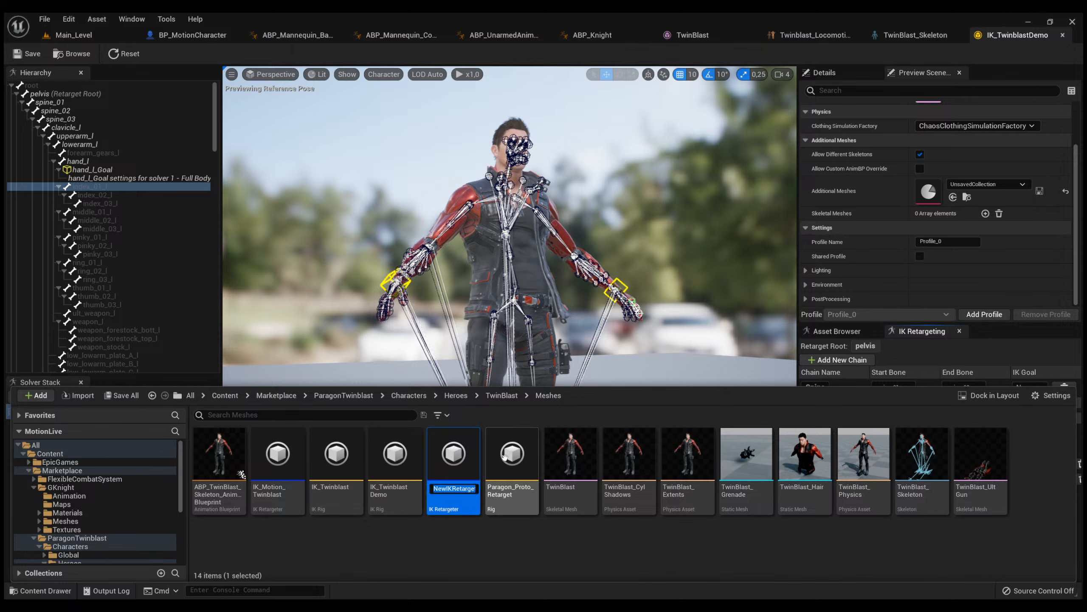
type("IKR")
type("_Twinblast")
key("BackSpace")
type("R")
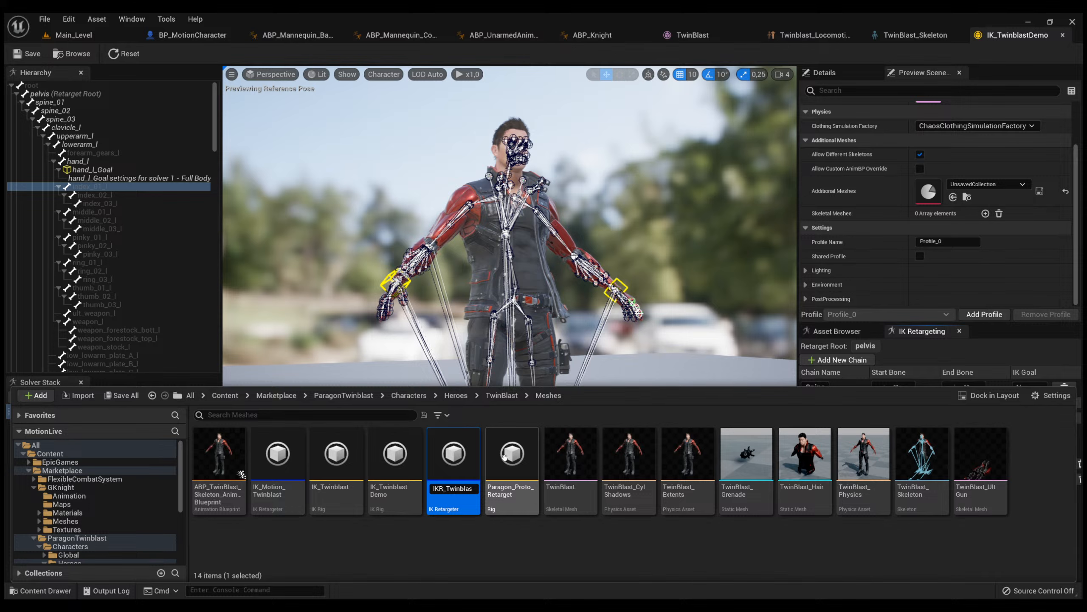
key("End")
type("t")
key("Return")
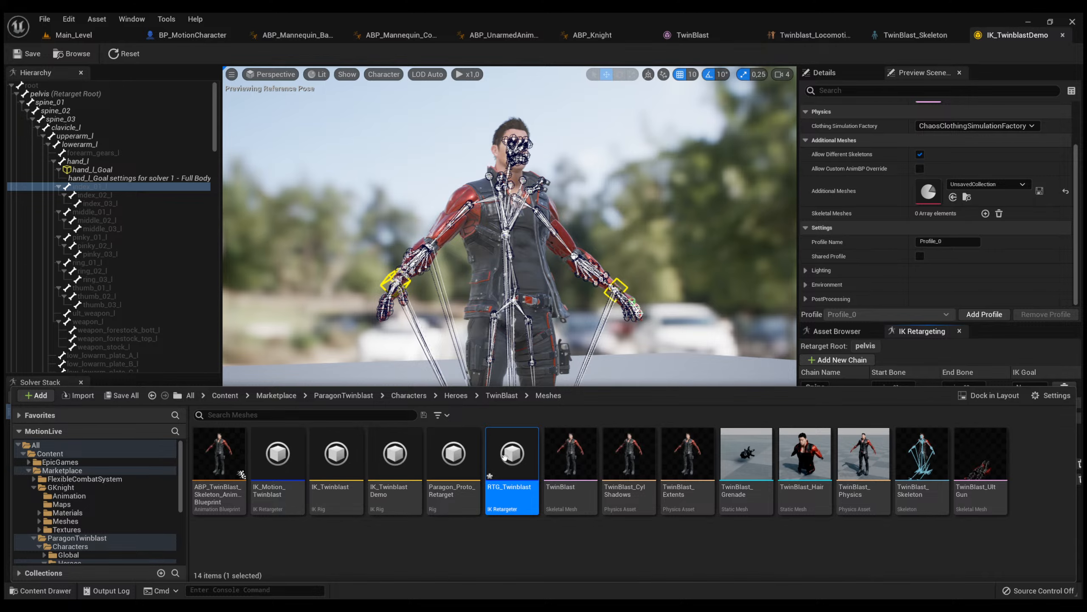
Open the RTG_Twinblast retargeter, look over its source rig and preview character, and close it.
double_click(504, 458)
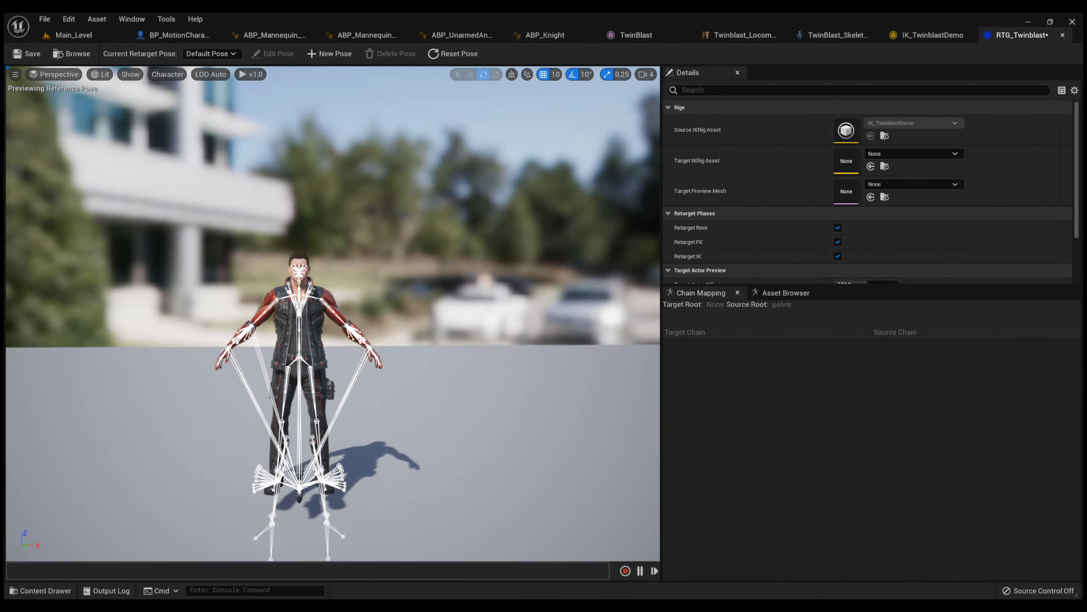
key("w")
right_click_drag(457, 350, 435, 362)
key("d")
key("s")
left_click(1063, 35)
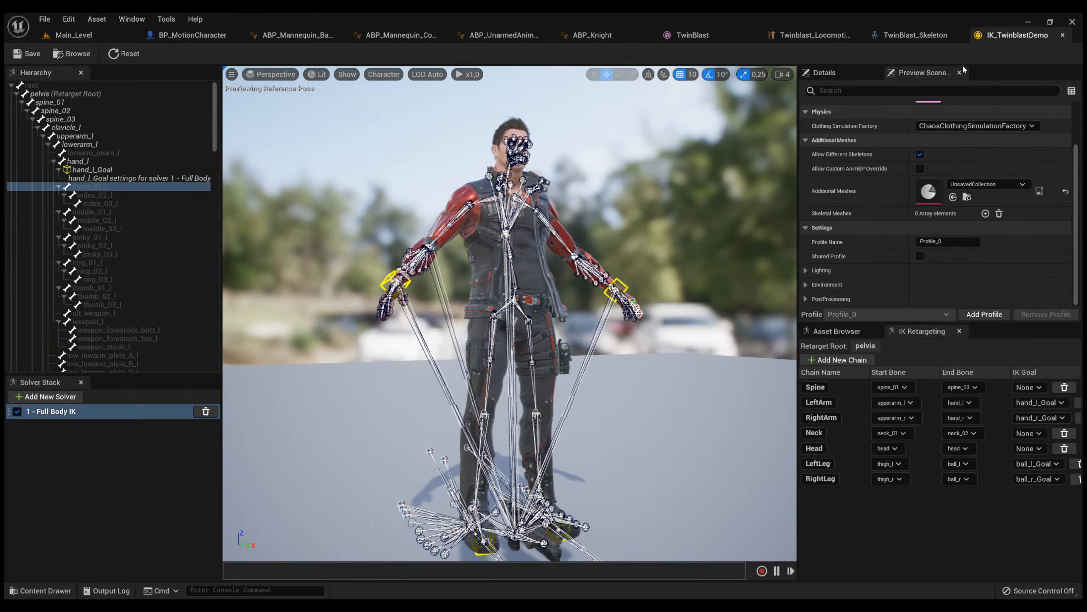
Create a second IK Retargeter with IK_Mannequin as its source in the TwinBlast Meshes folder and name it RTG_Twinblast2.
key("ctrl+space")
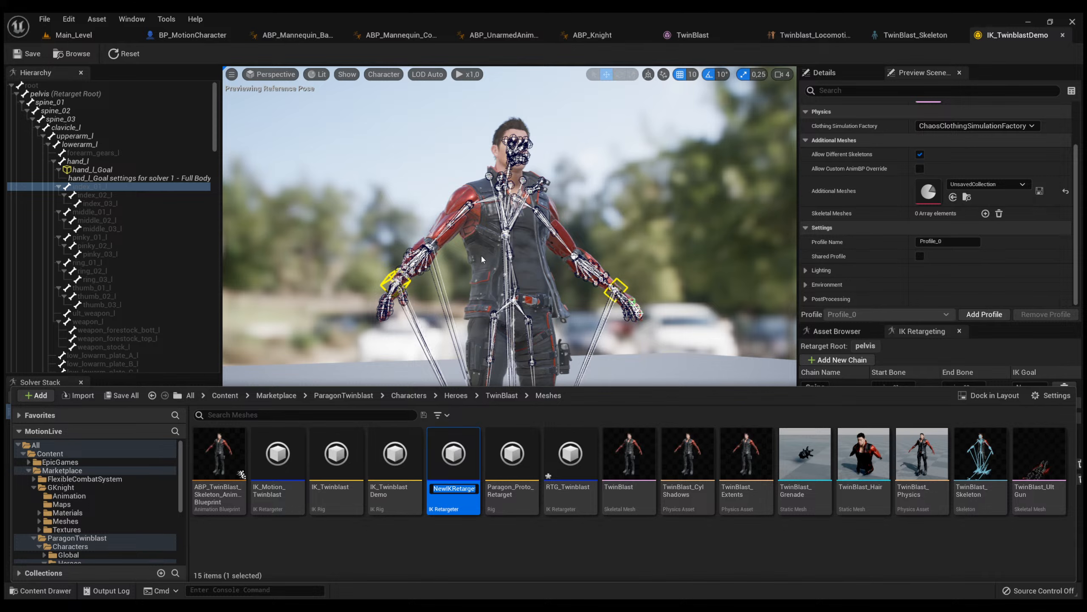
key("BackSpace")
type("RTG_Twinblast2")
key("Return")
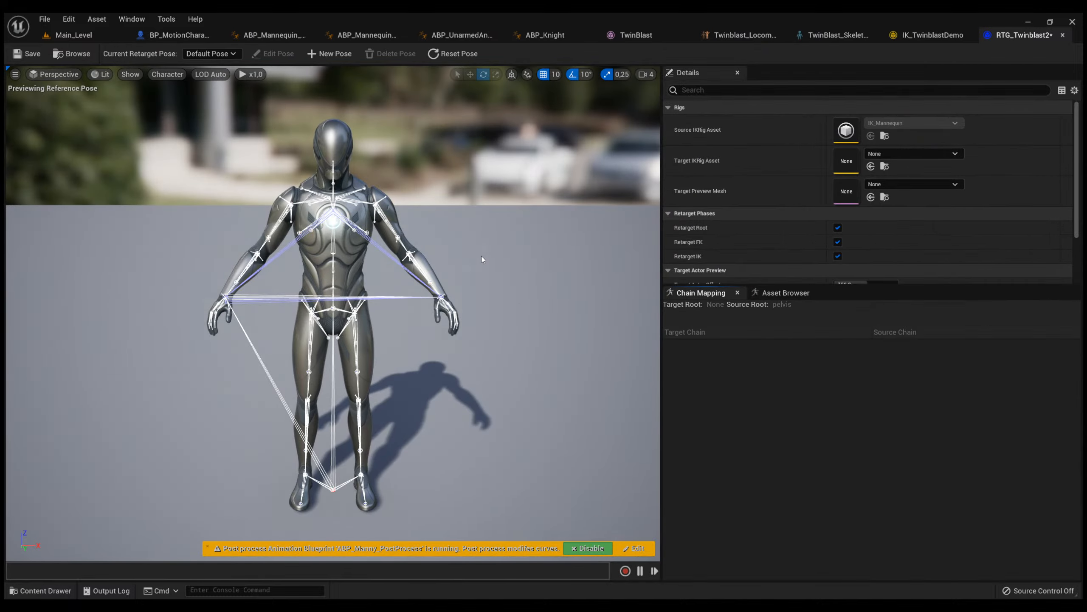
Enlarge the details area of RTG_Twinblast2 and set its Target IKRig Asset to IK_TwinblastDemo.
right_click_drag(482, 256, 487, 253)
key("s")
key("w")
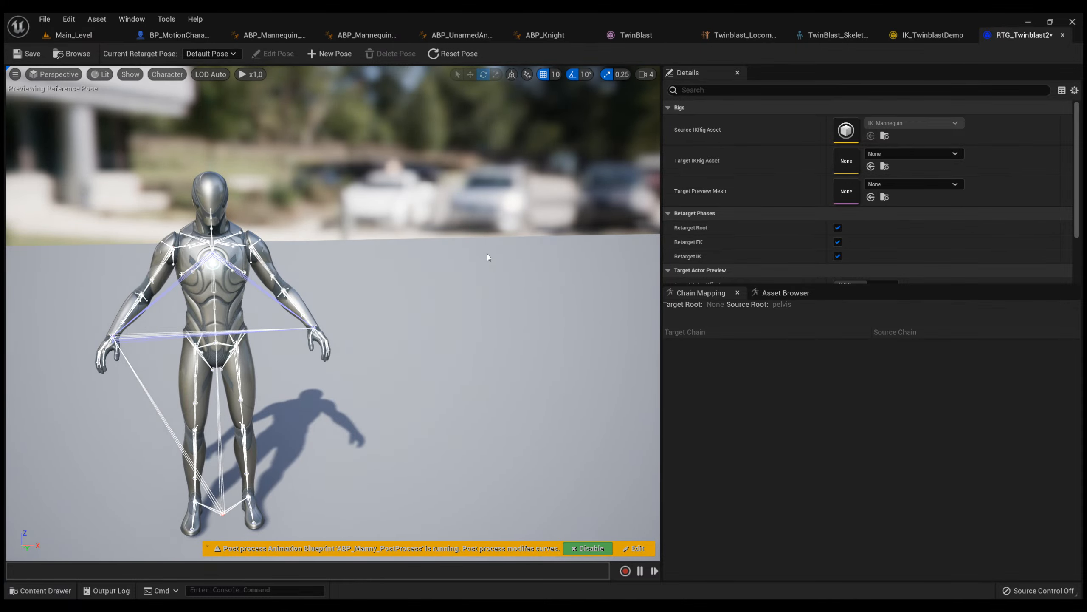
key("s")
right_click_drag(487, 253, 483, 252)
left_click_drag(838, 285, 835, 319)
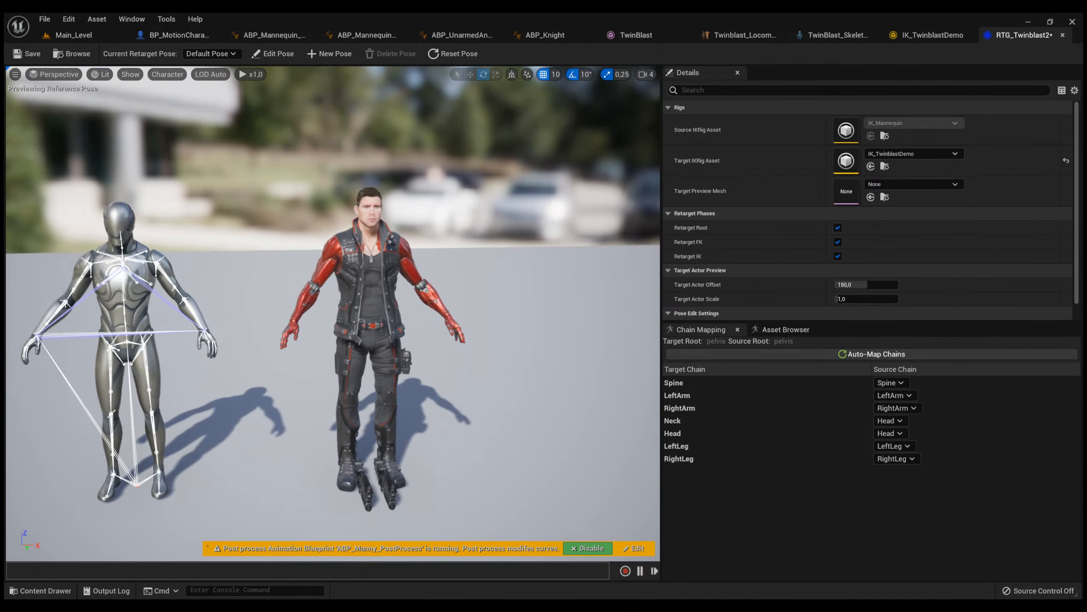
mouse_move(334, 313)
right_mouse_down()
mouse_move(287, 312)
mouse_move(358, 313)
right_mouse_up()
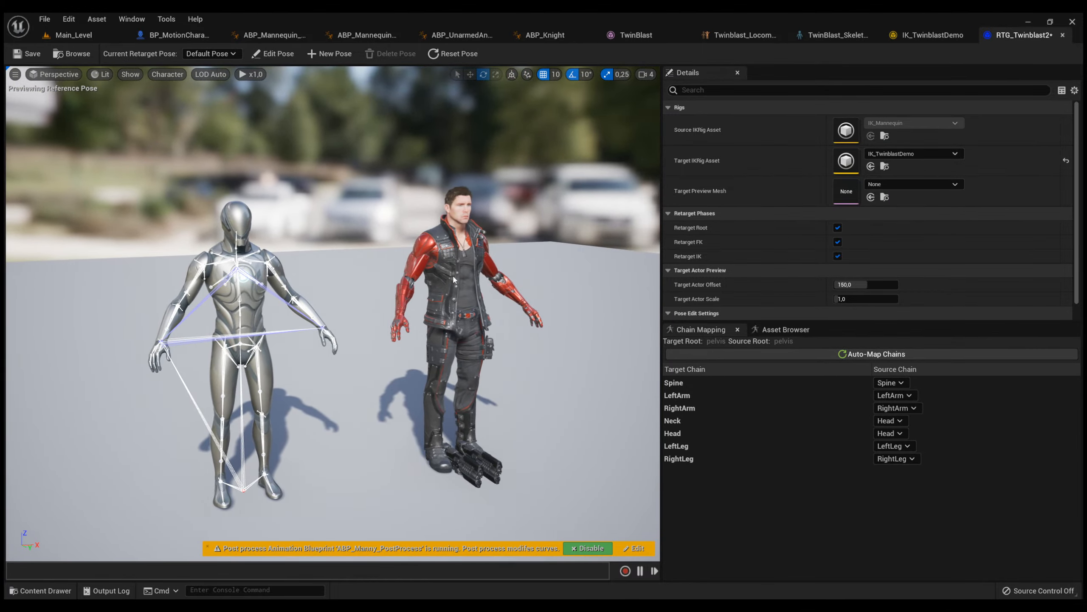
Preview the MM_Unarmed_Walk_Fwd animation on the mannequin and TwinBlast.
scroll(788, 267, "down", 2)
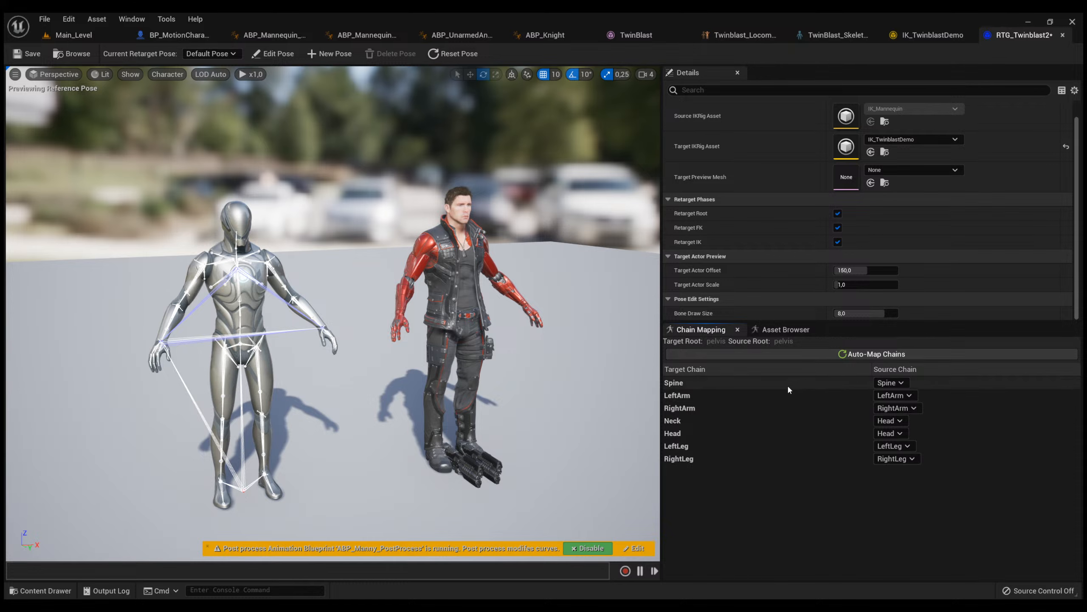
left_click(769, 335)
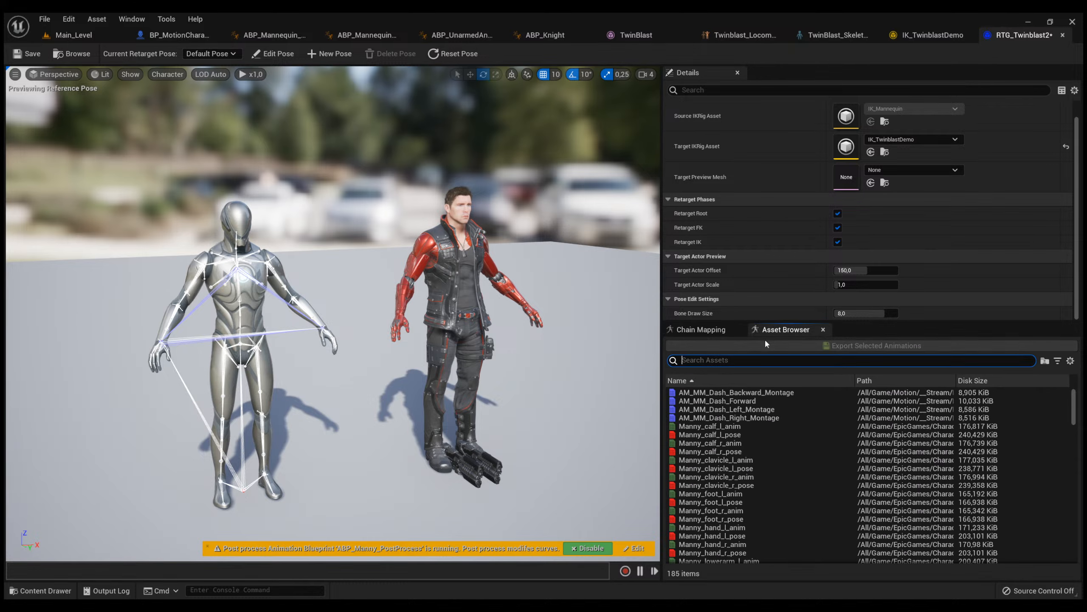
scroll(728, 467, "down", 20)
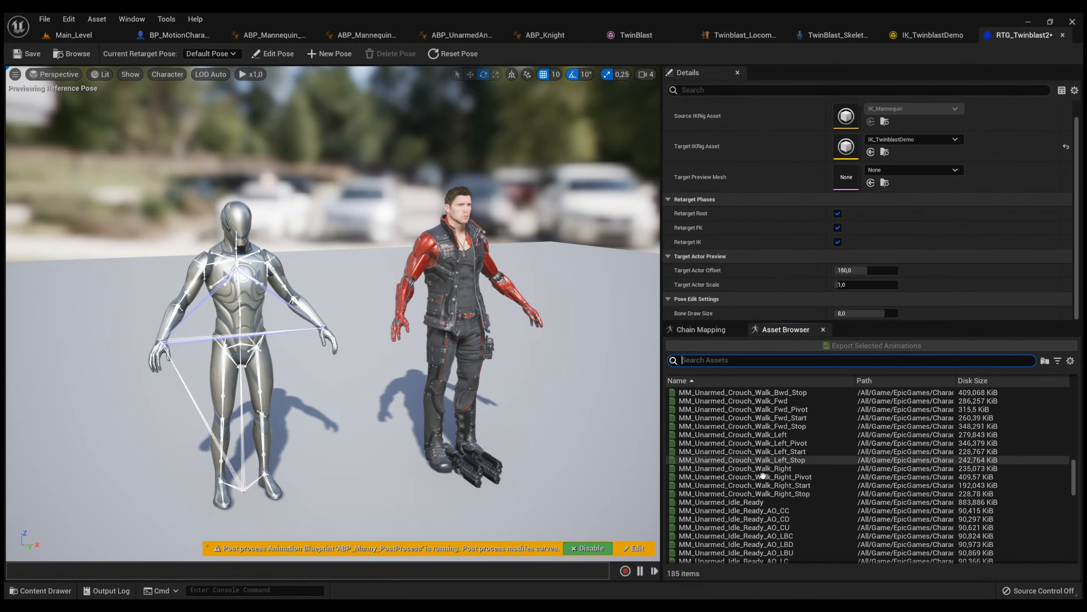
scroll(757, 473, "down", 20)
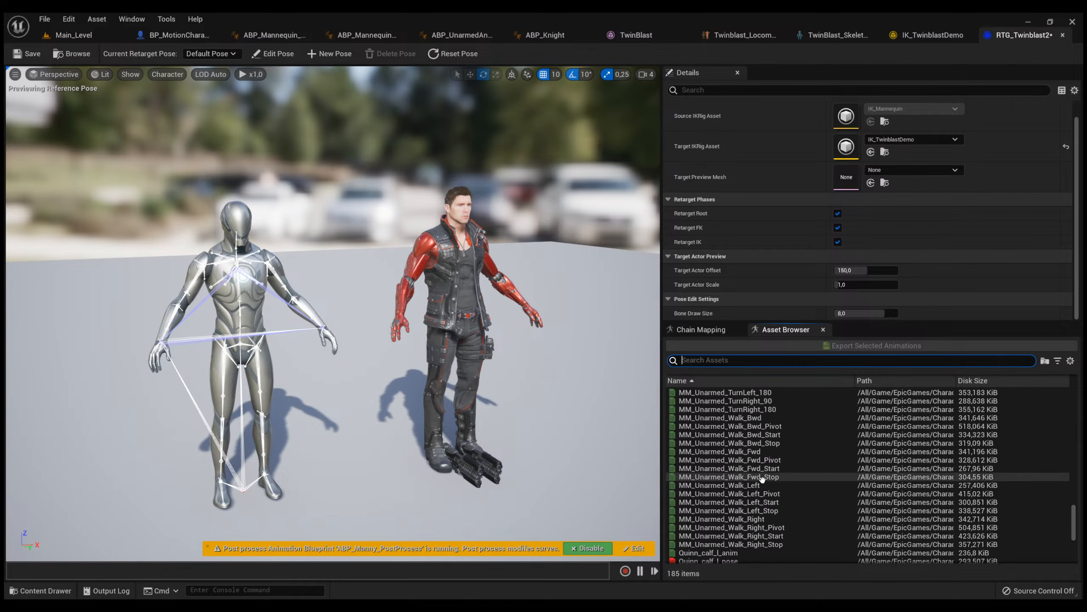
left_click(764, 451)
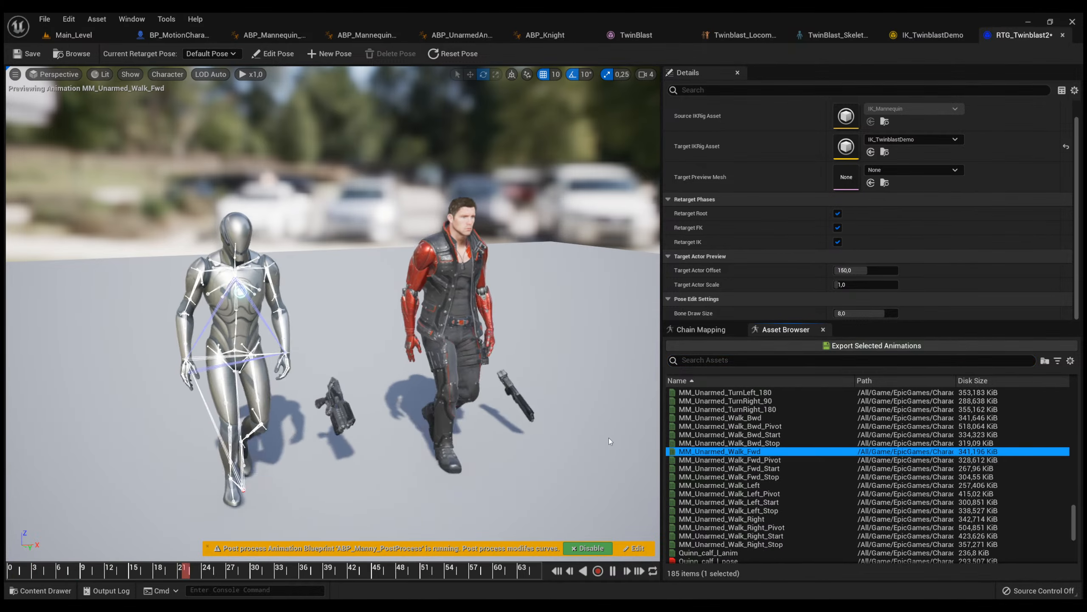
Compare both characters' forward walk from several angles and pause the playback.
right_click_drag(560, 423, 515, 423)
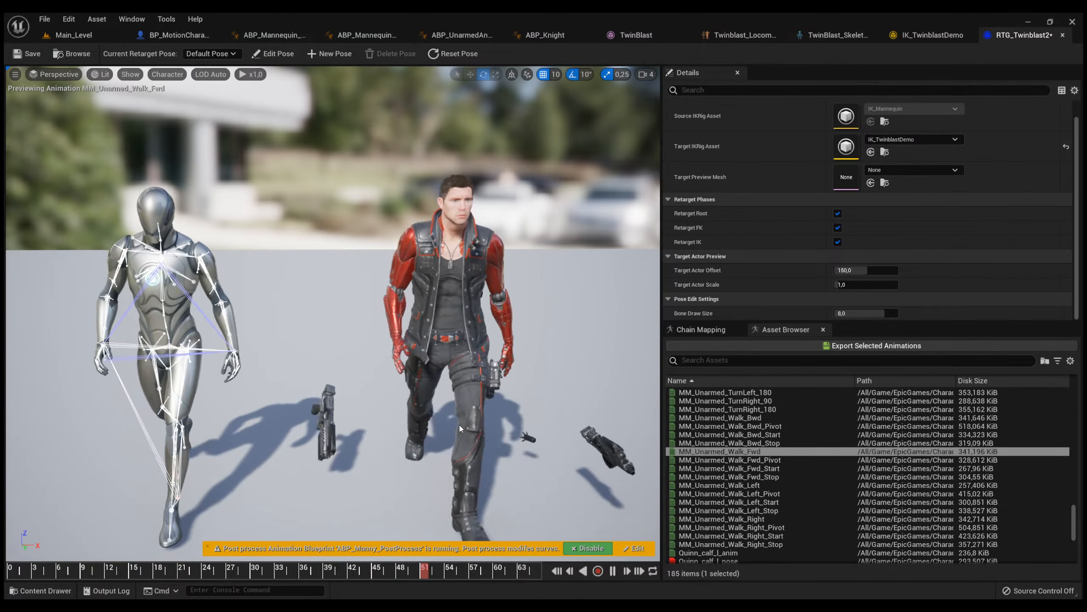
right_click_drag(441, 345, 565, 364)
left_click_drag(565, 364, 438, 368, "alt")
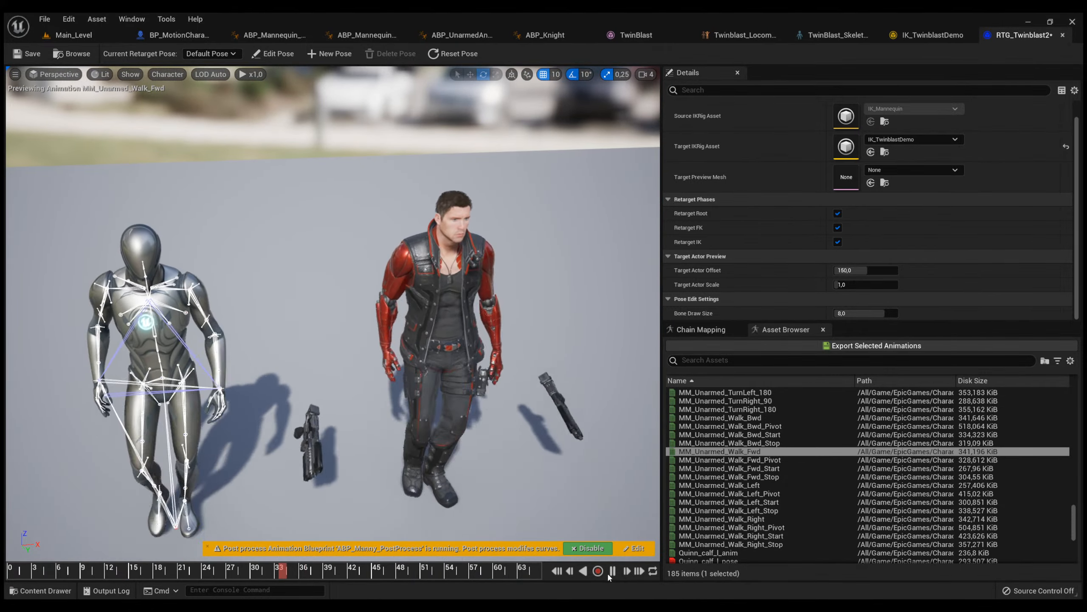
left_click(612, 570)
left_click_drag(417, 368, 419, 283, "alt")
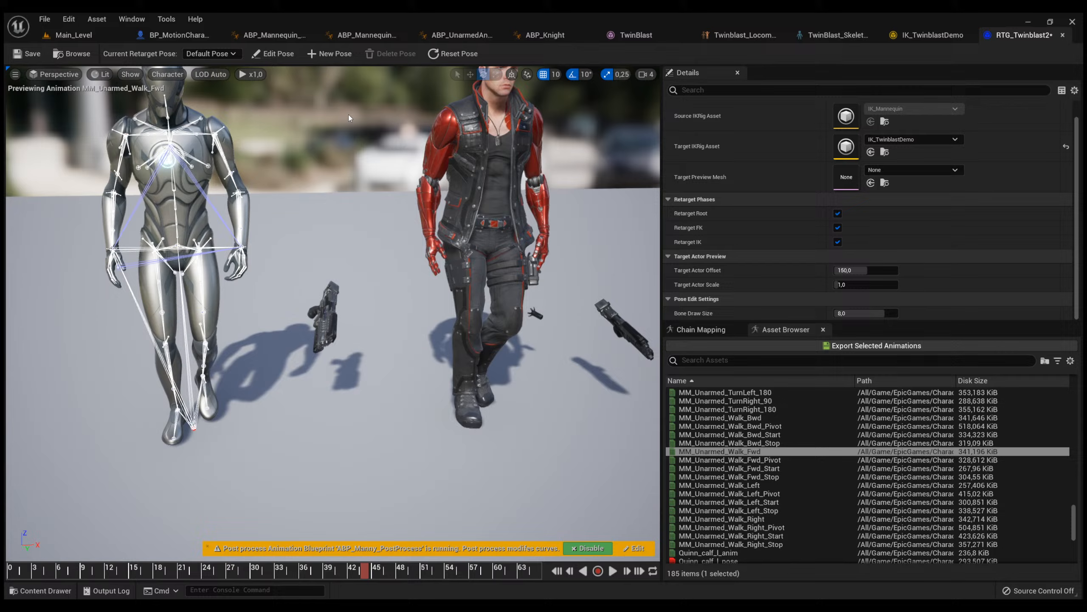
Start editing the default retarget pose and reduce the bone draw size to about 3.33.
left_click(273, 53)
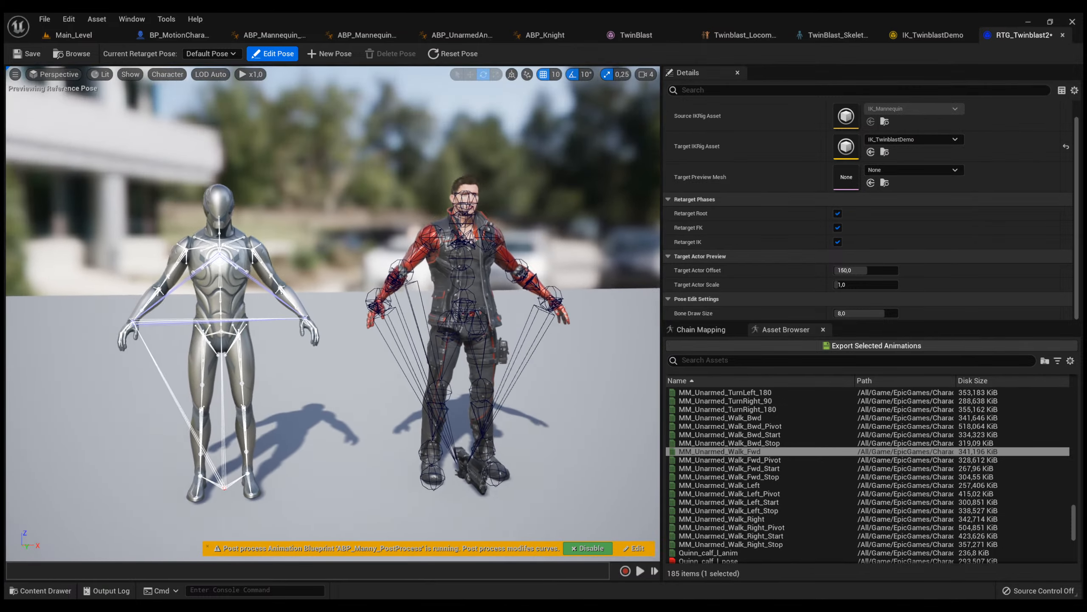
mouse_move(368, 308)
right_mouse_down()
mouse_move(342, 308)
mouse_move(371, 310)
mouse_move(371, 324)
mouse_move(309, 324)
right_mouse_up()
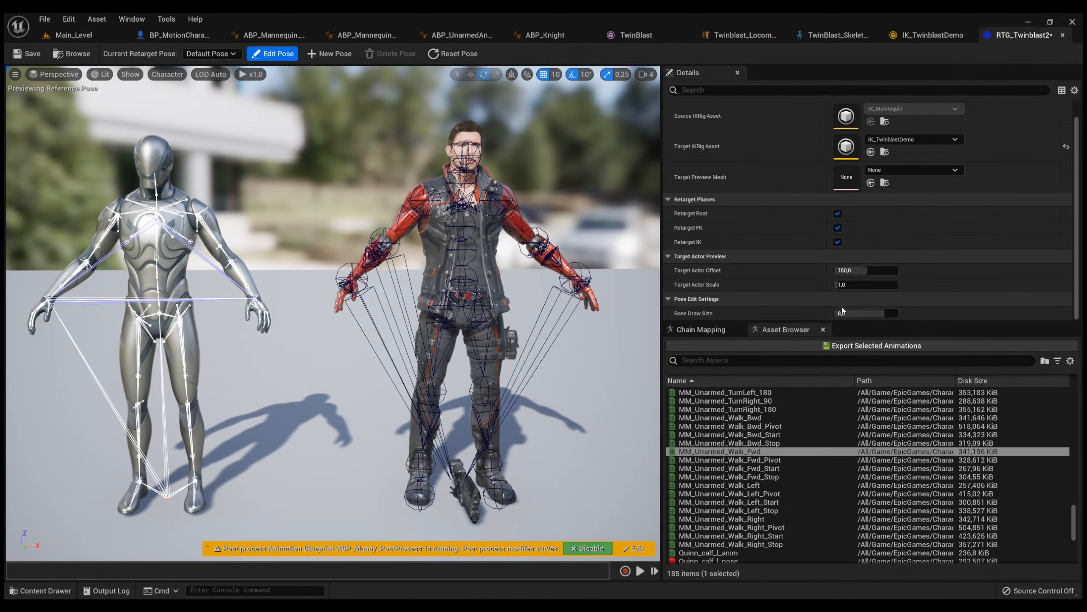
left_click_drag(864, 314, 838, 314)
Check TwinBlast's right upper arm from the side and rotate the right forearm bone slightly in the retarget pose.
right_click_drag(505, 300, 544, 310)
right_click_drag(336, 250, 401, 280)
left_click(348, 234)
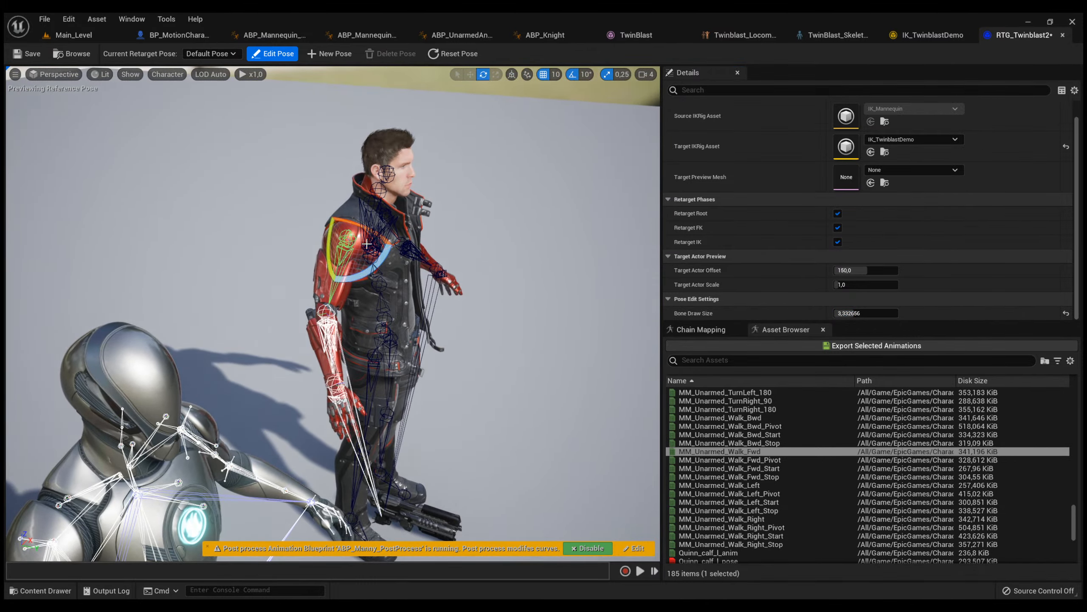
right_click_drag(347, 234, 305, 389)
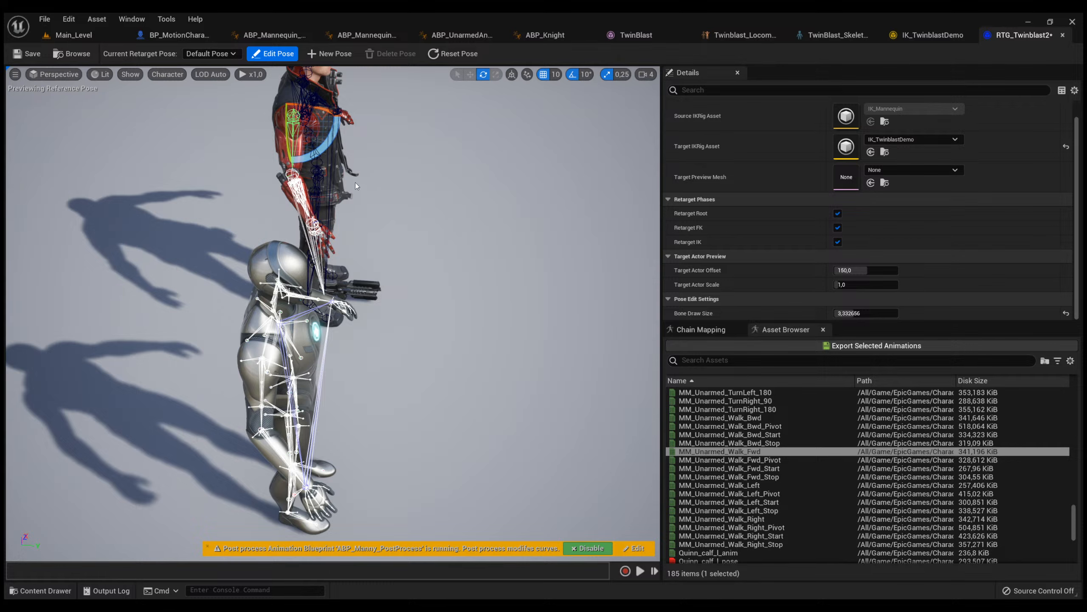
left_click(298, 192)
left_click_drag(325, 206, 336, 189)
left_click(412, 188)
Rotate TwinBlast's left forearm bone slightly in the retarget pose and finish the pose editing.
key("d")
right_click_drag(411, 188, 156, 189)
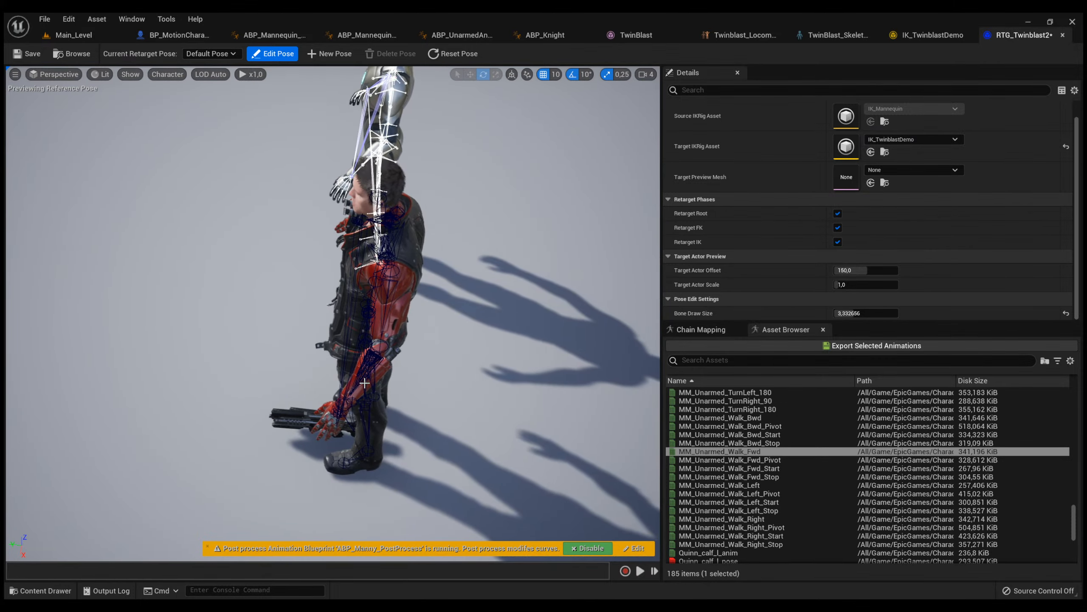
left_click(364, 379)
scroll(368, 372, "up", 5)
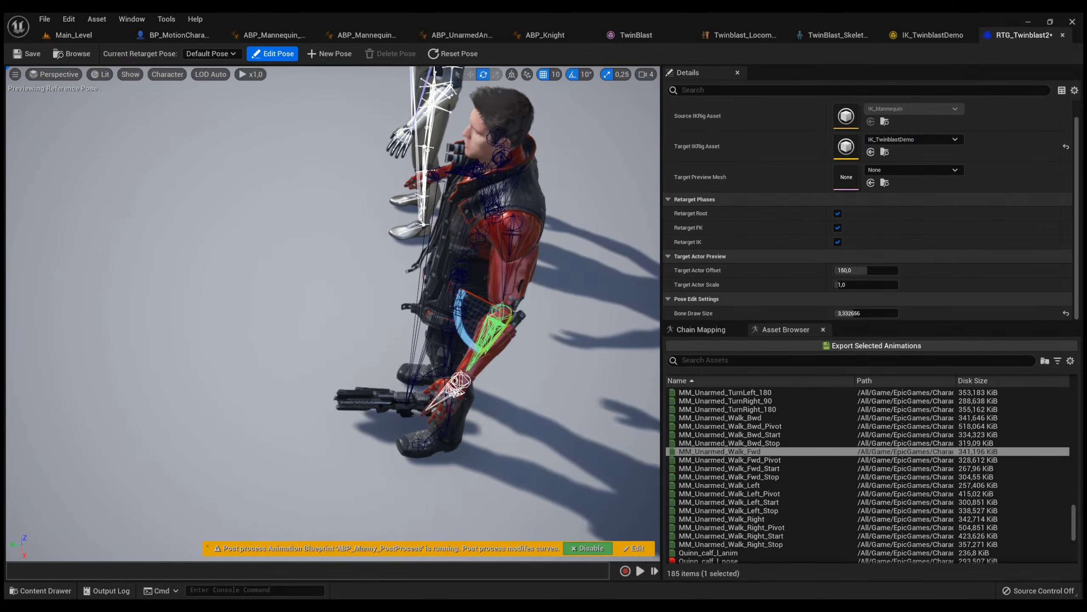
right_click_drag(466, 296, 472, 296)
left_click_drag(414, 290, 434, 284)
left_click(436, 333)
right_click_drag(437, 333, 556, 323)
left_click(272, 54)
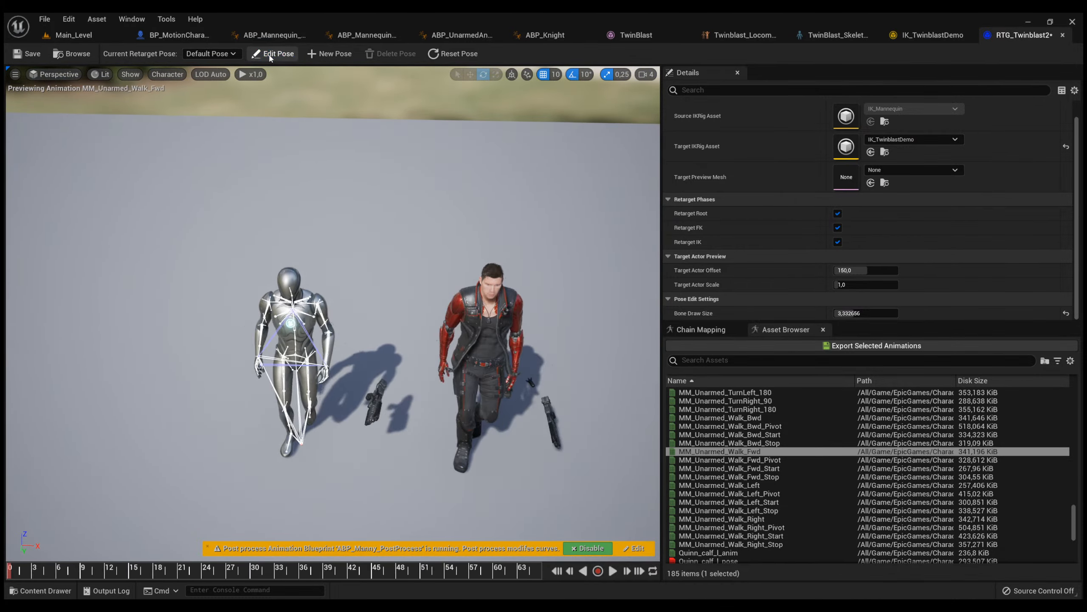
Replay the forward walk with the adjusted pose, pause it, and scrub to about frame 54 to examine the legs and feet.
right_click_drag(368, 446, 404, 398)
key("w")
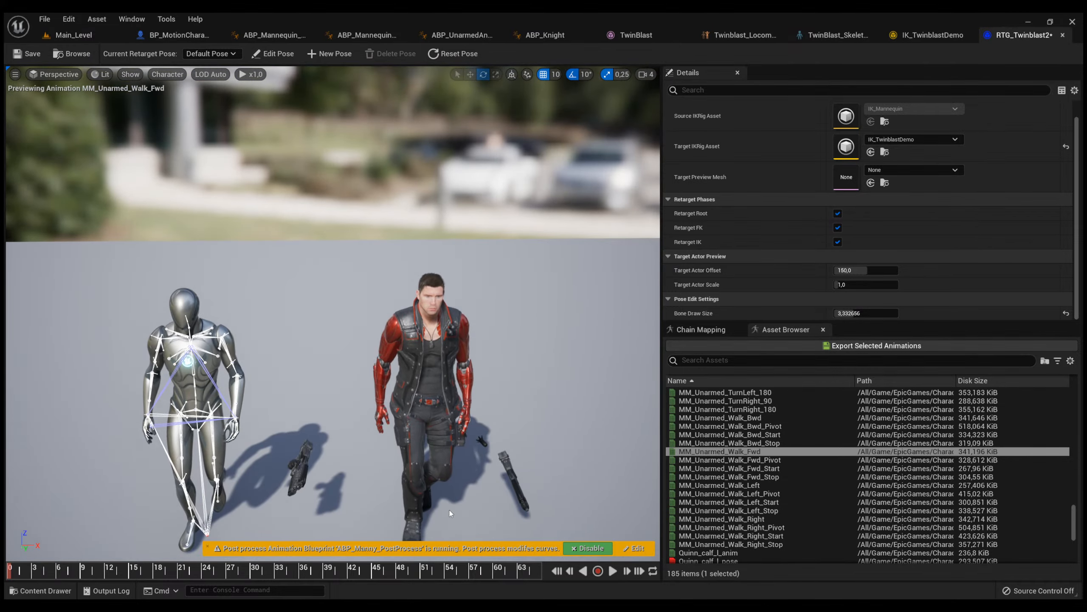
left_click(613, 571)
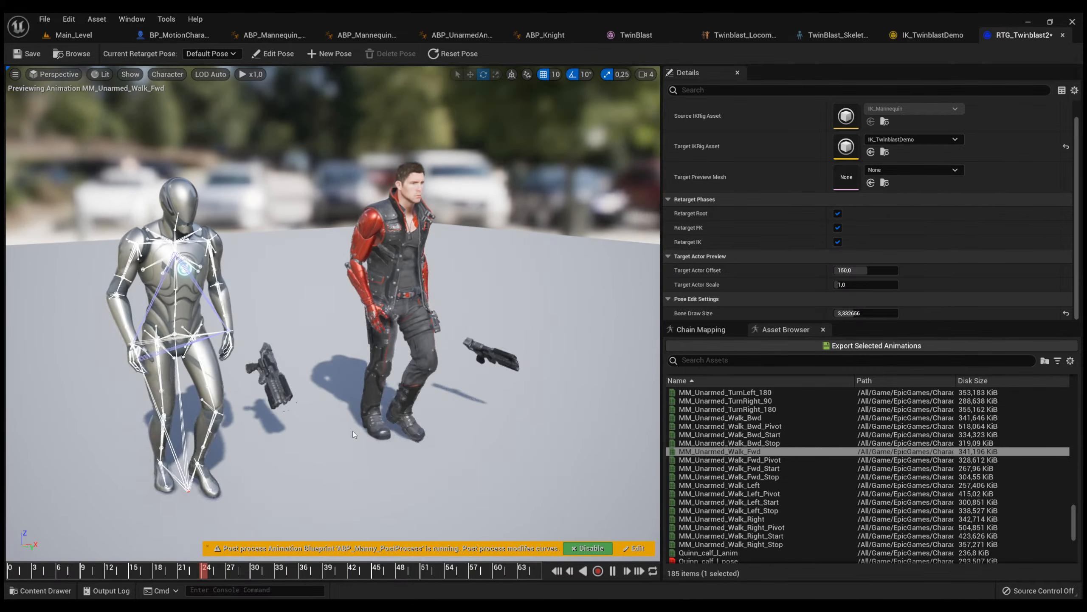
left_click(613, 571)
mouse_move(365, 396)
right_mouse_down()
mouse_move(377, 343)
mouse_move(374, 392)
right_mouse_up()
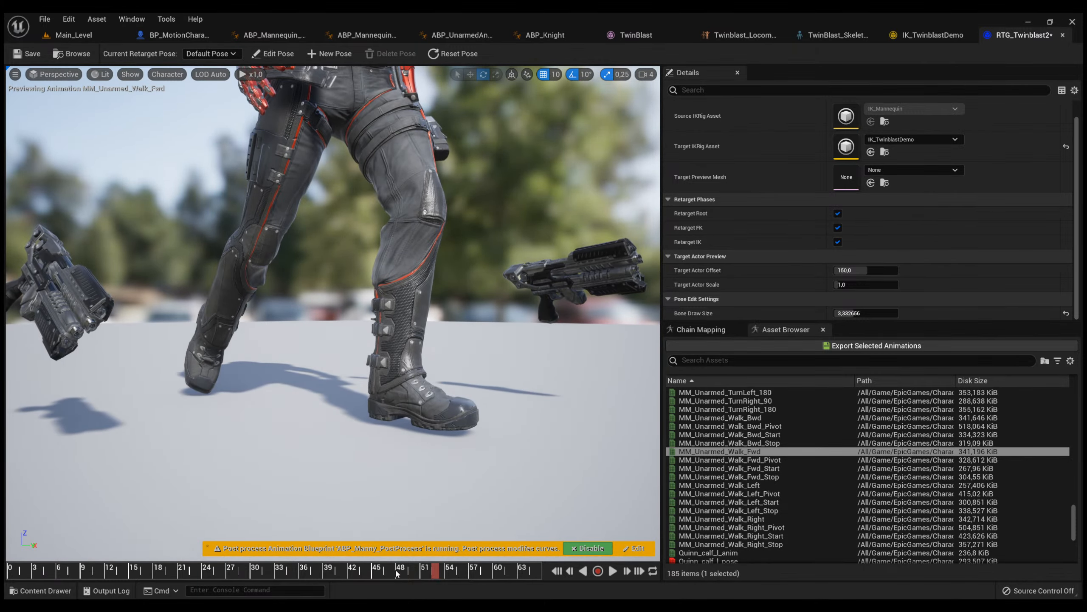
left_click_drag(398, 567, 446, 572)
right_click_drag(386, 364, 445, 349)
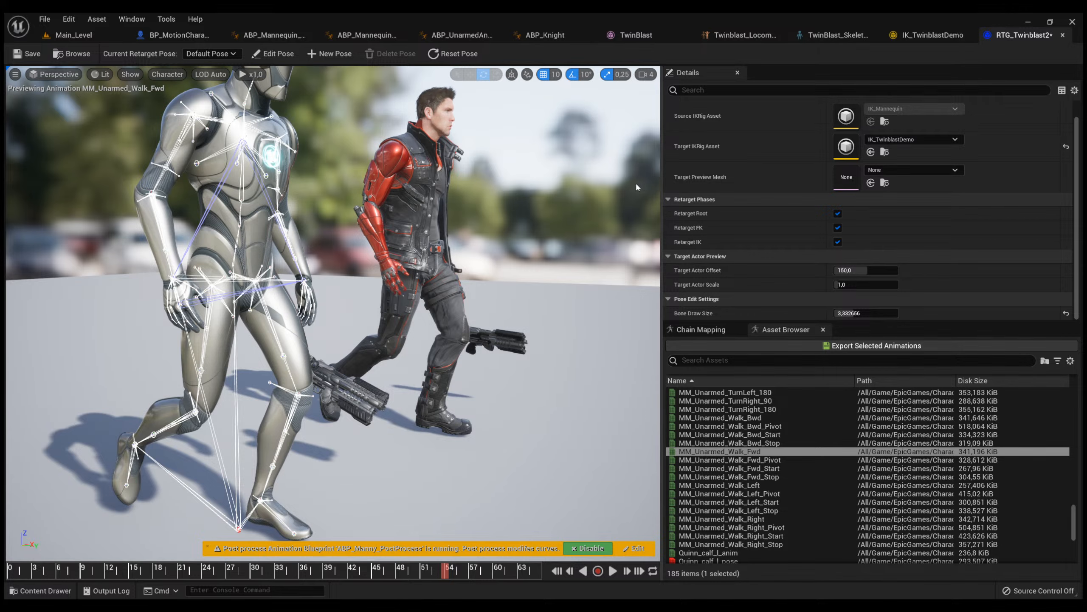
Save RTG_Twinblast2, review the IK_TwinblastDemo rig's chains, and return to the retargeter.
scroll(635, 182, "down", 3)
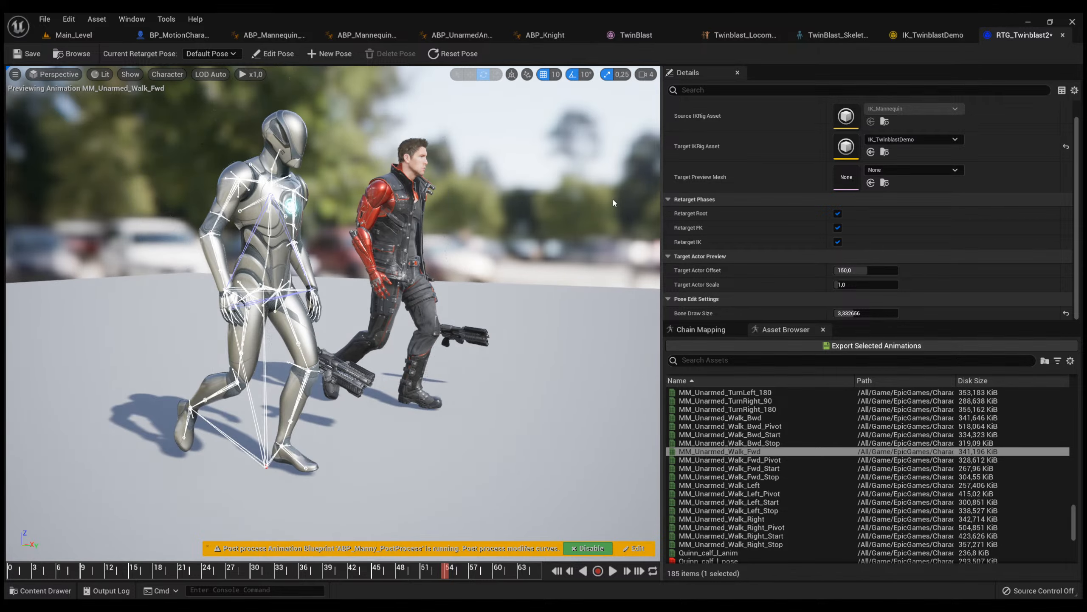
left_click(930, 36)
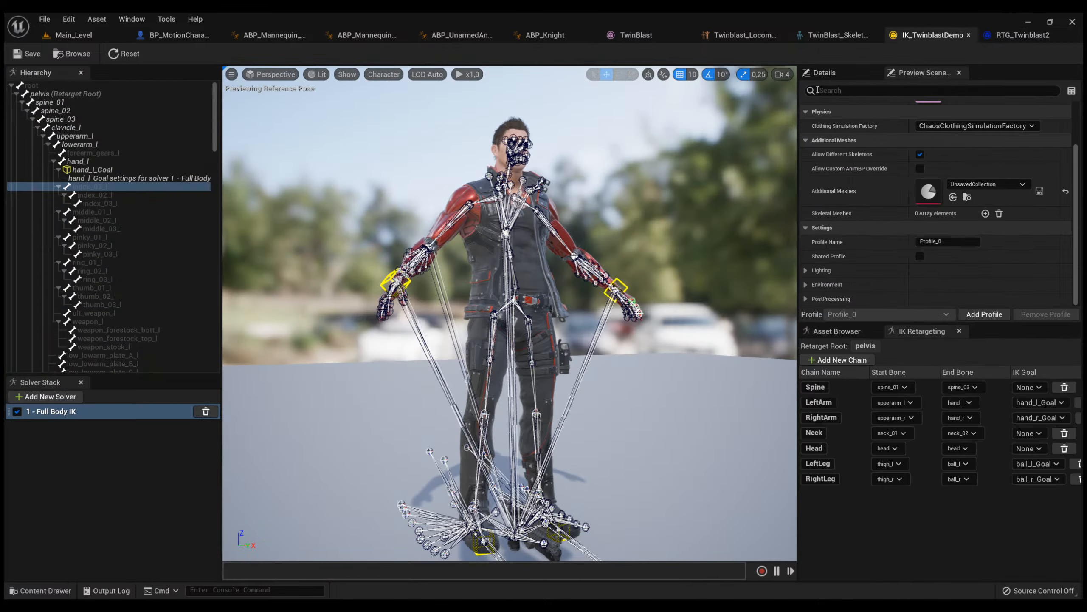
left_click(707, 139)
scroll(899, 172, "up", 3)
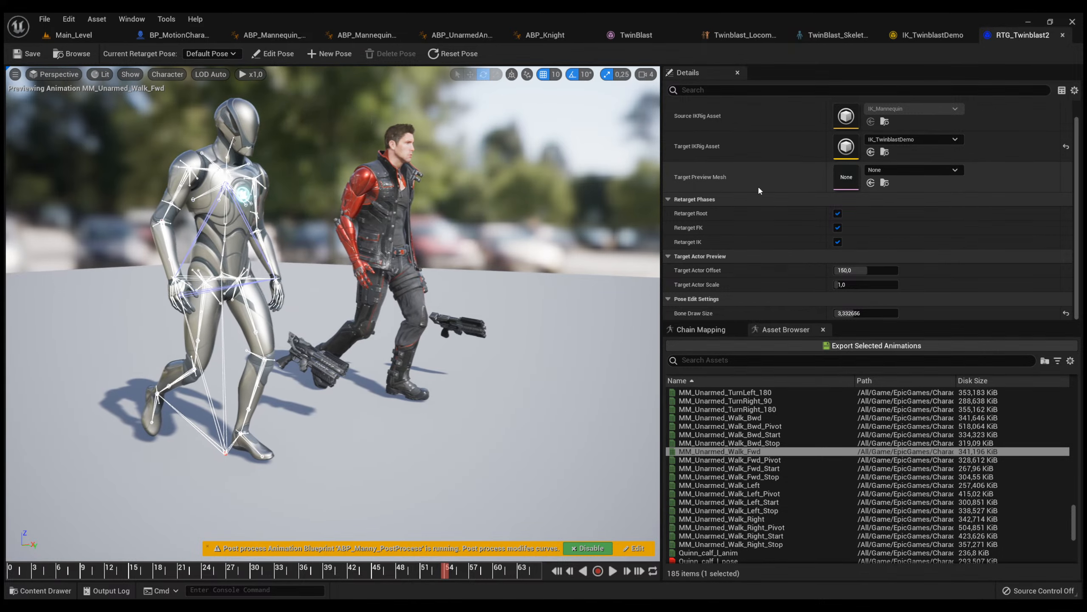
Review the Spine and LeftArm chain mapping settings and replay the forward walk to examine TwinBlast's left arm.
scroll(758, 191, "up", 1)
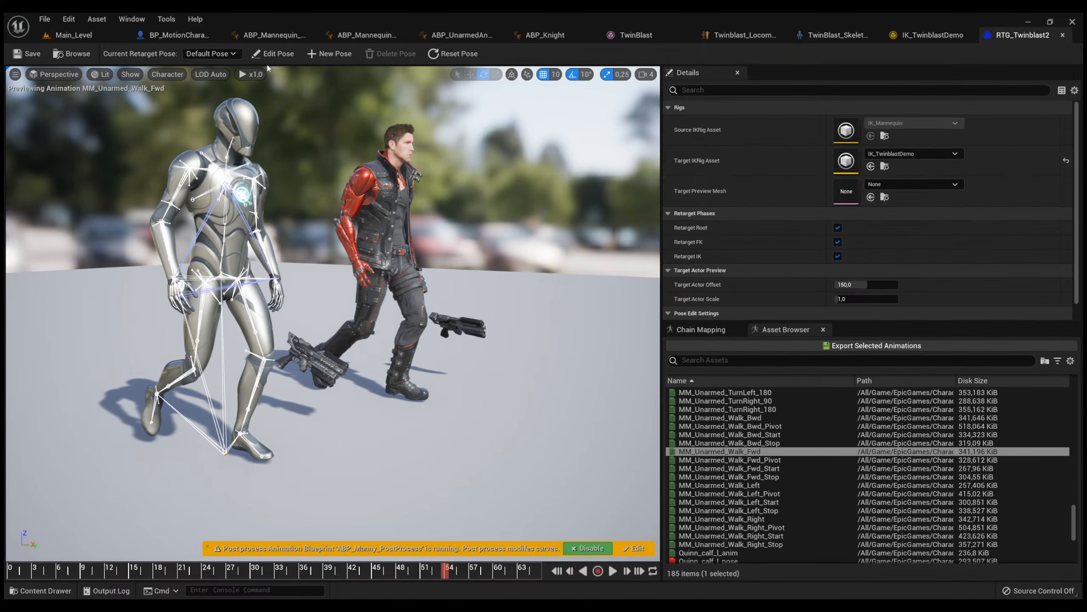
left_click(701, 329)
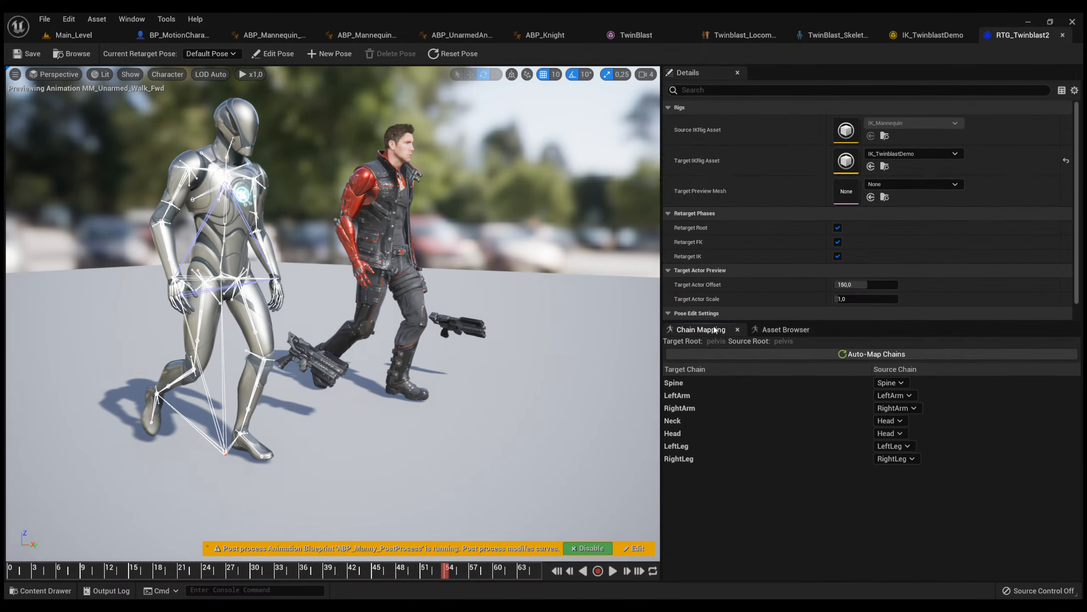
left_click(714, 384)
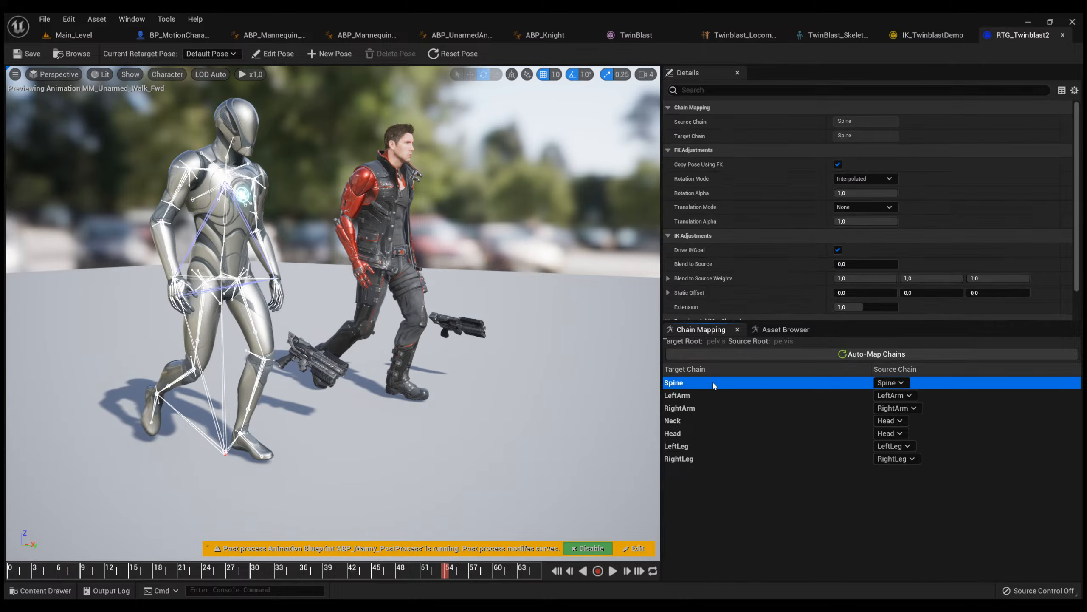
right_click_drag(554, 324, 428, 343)
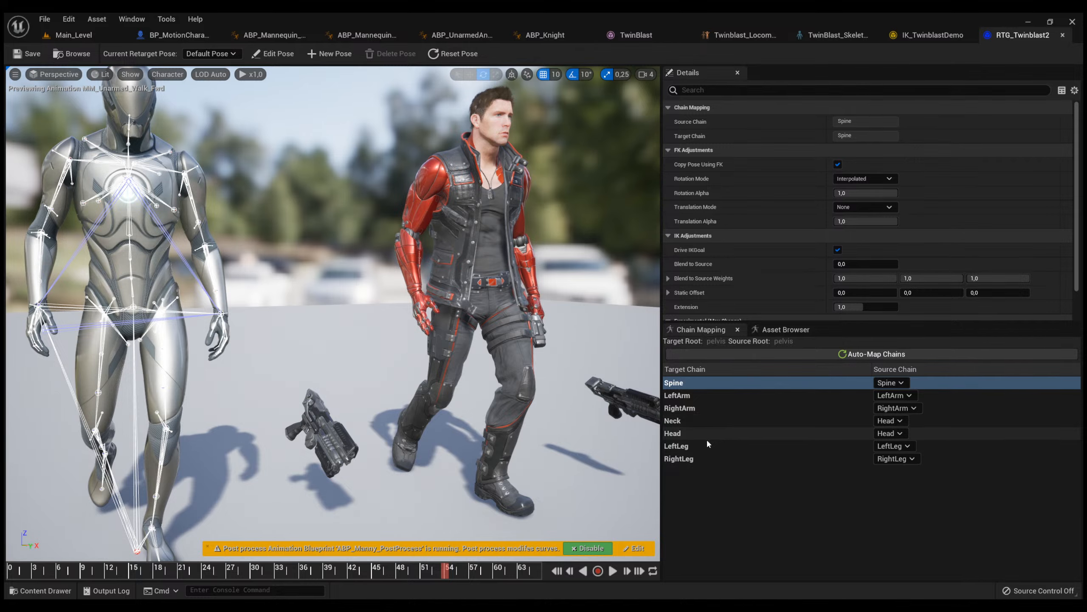
left_click(693, 396)
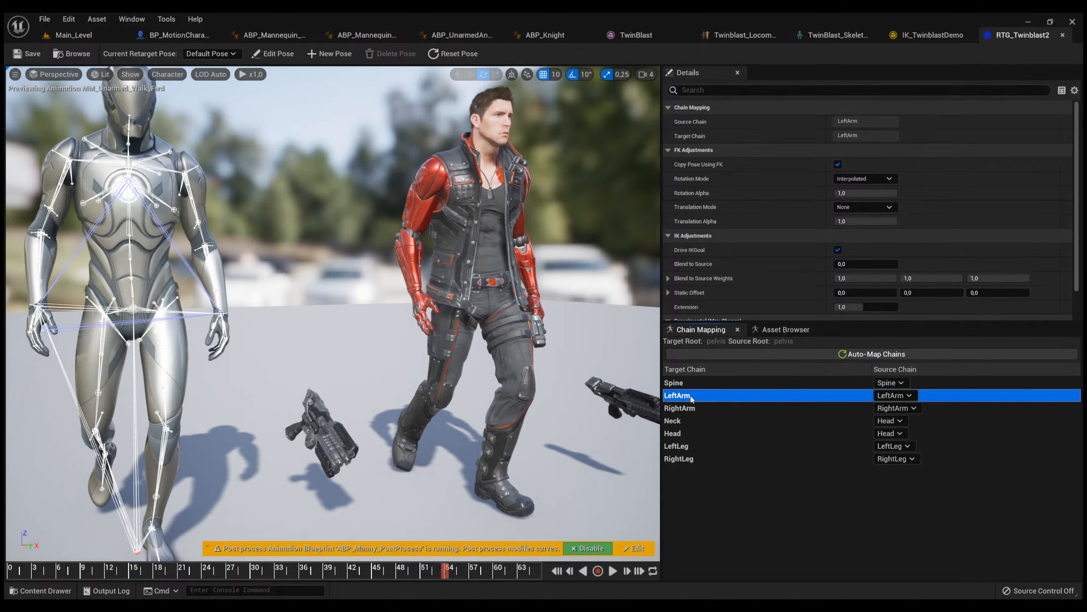
right_click_drag(539, 364, 441, 343)
left_click(613, 570)
right_click_drag(493, 377, 473, 433)
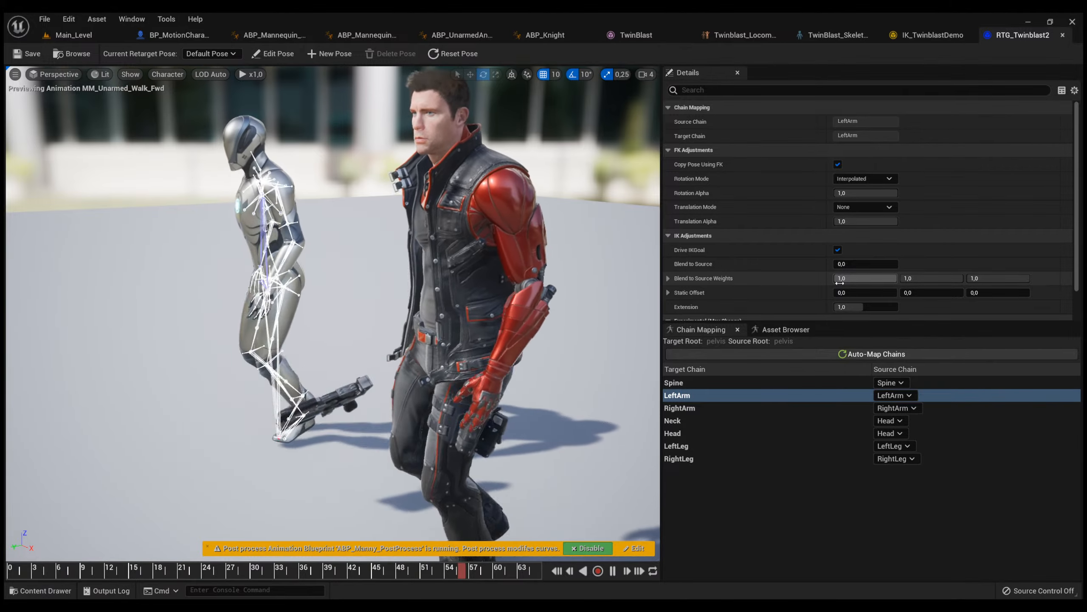
scroll(804, 292, "down", 2)
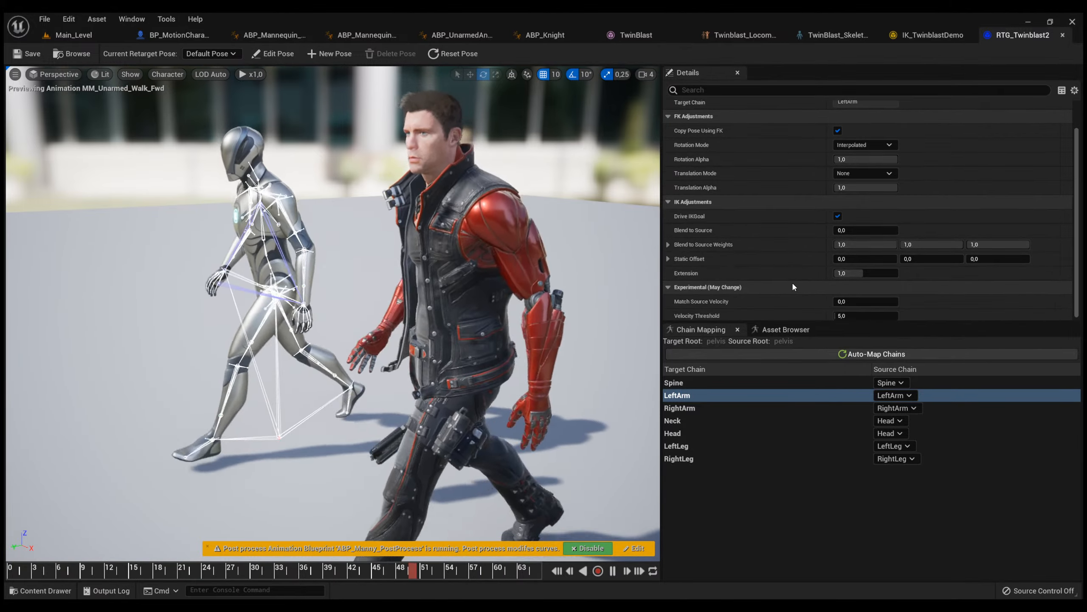
scroll(783, 265, "down", 1)
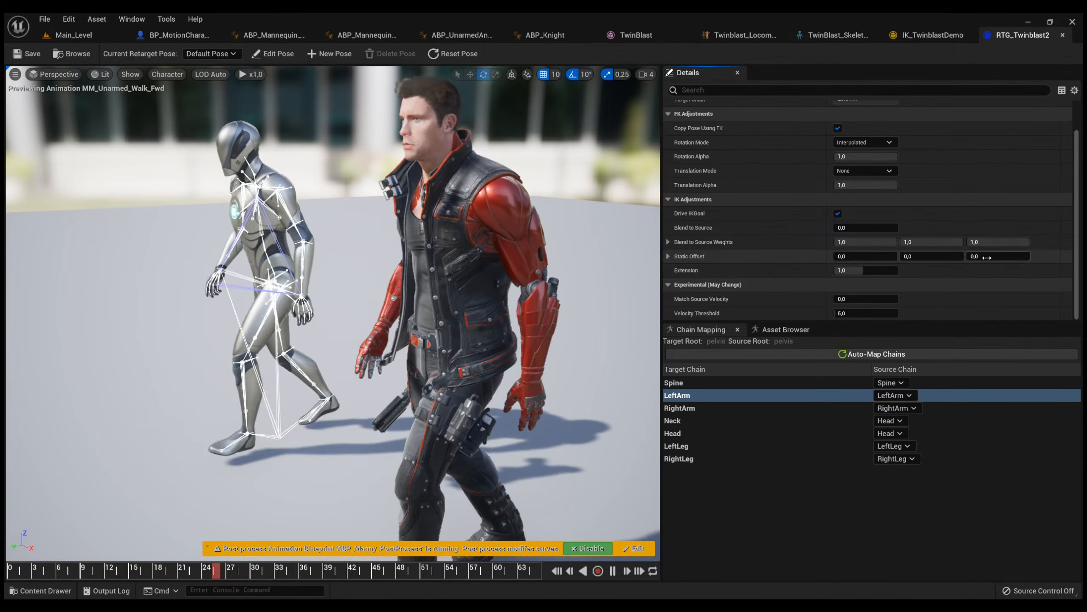
Try Z static offsets up to about 8.24 on the LeftArm chain, pause the walk, and set the offset back to 0.
left_click_drag(1011, 257, 1002, 256)
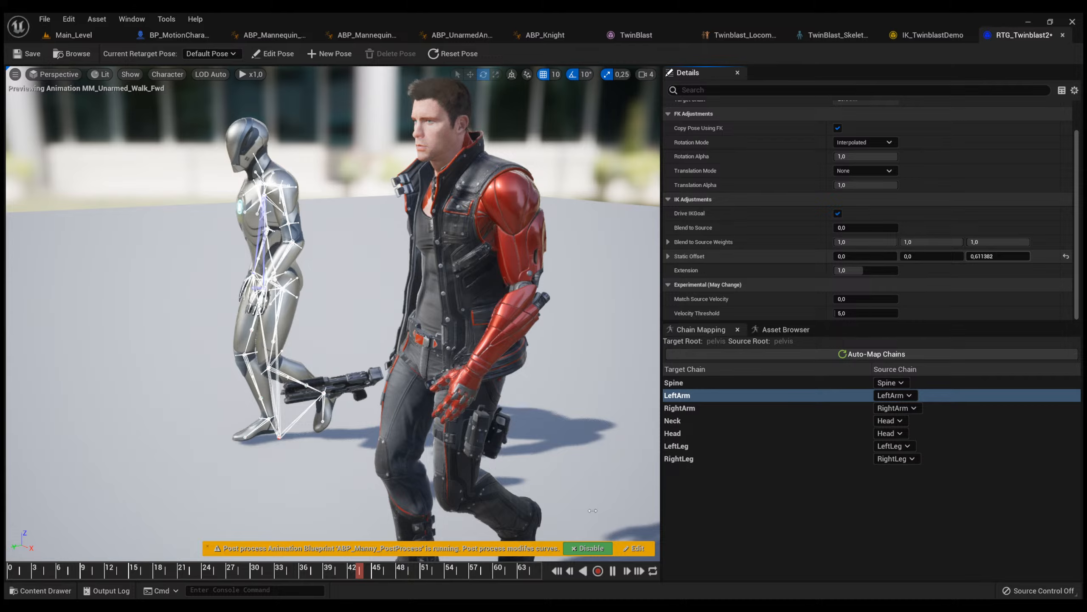
left_click_drag(1002, 255, 1020, 256)
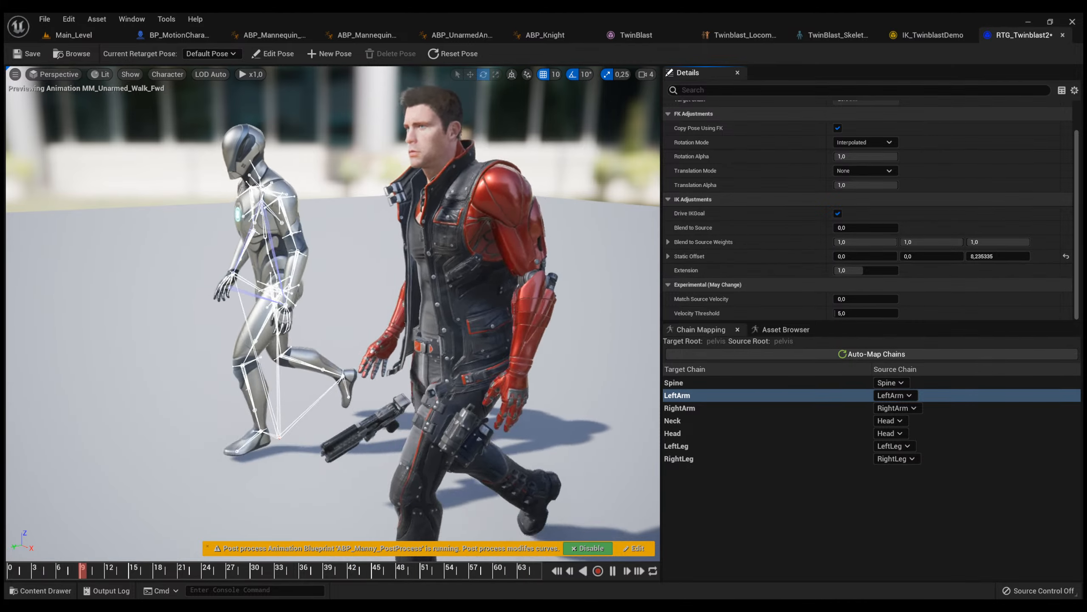
left_click(613, 572)
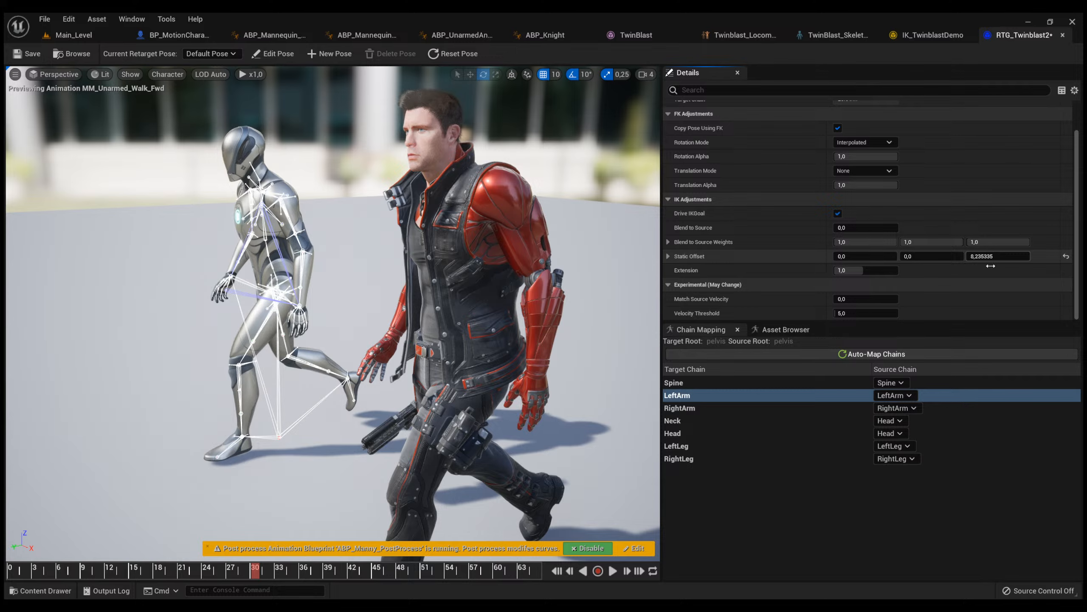
left_click_drag(986, 257, 982, 256)
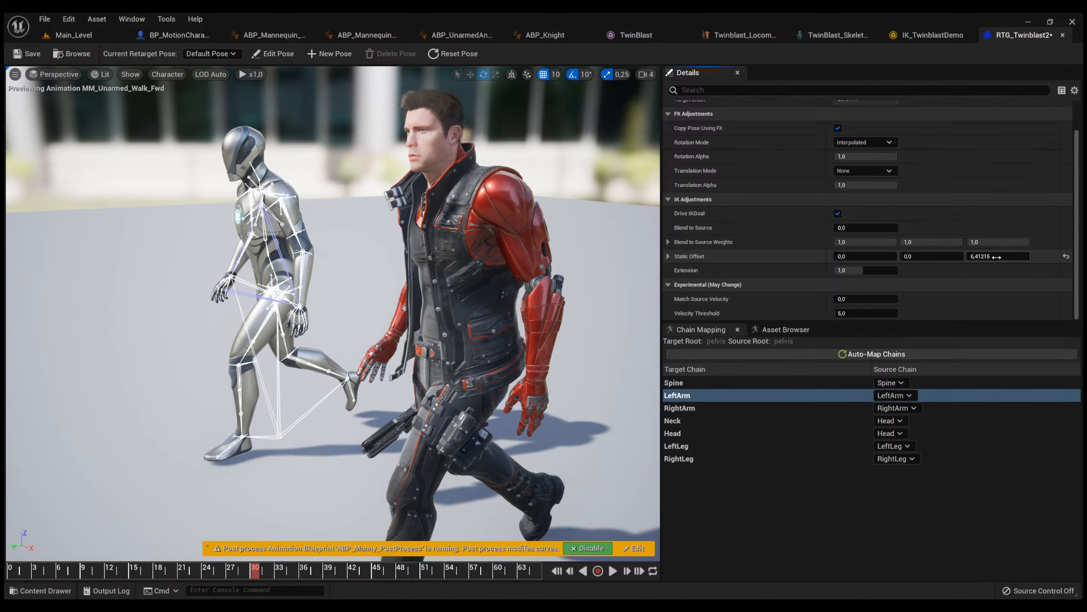
left_click(995, 260)
type("0")
key("Return")
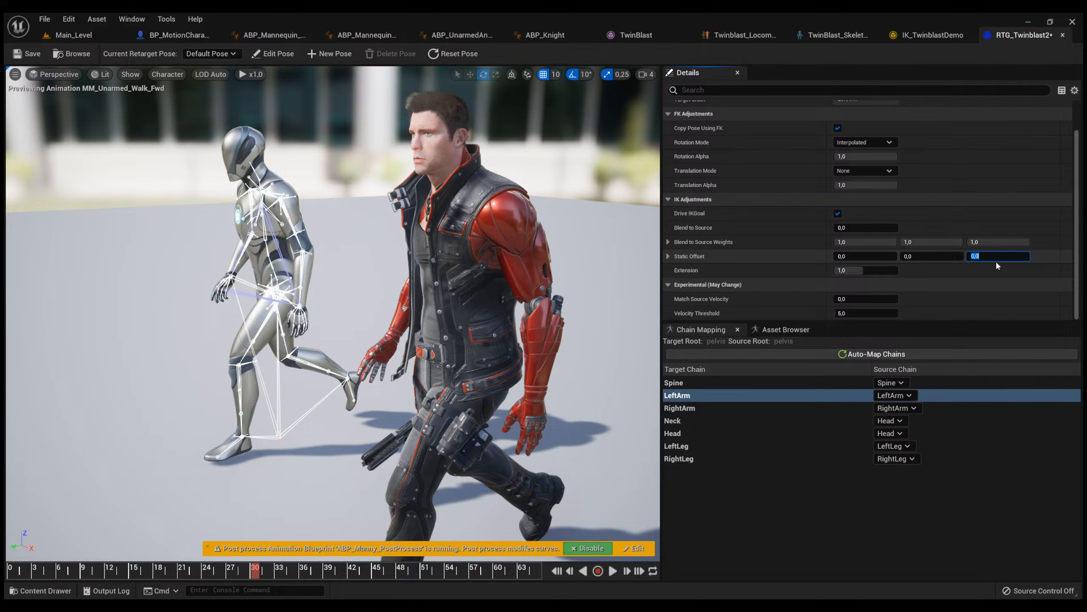
Check the chains in IK_TwinblastDemo, try a Z static offset of 50 on the LeftArm chain, and return it to 0.
left_click(932, 34)
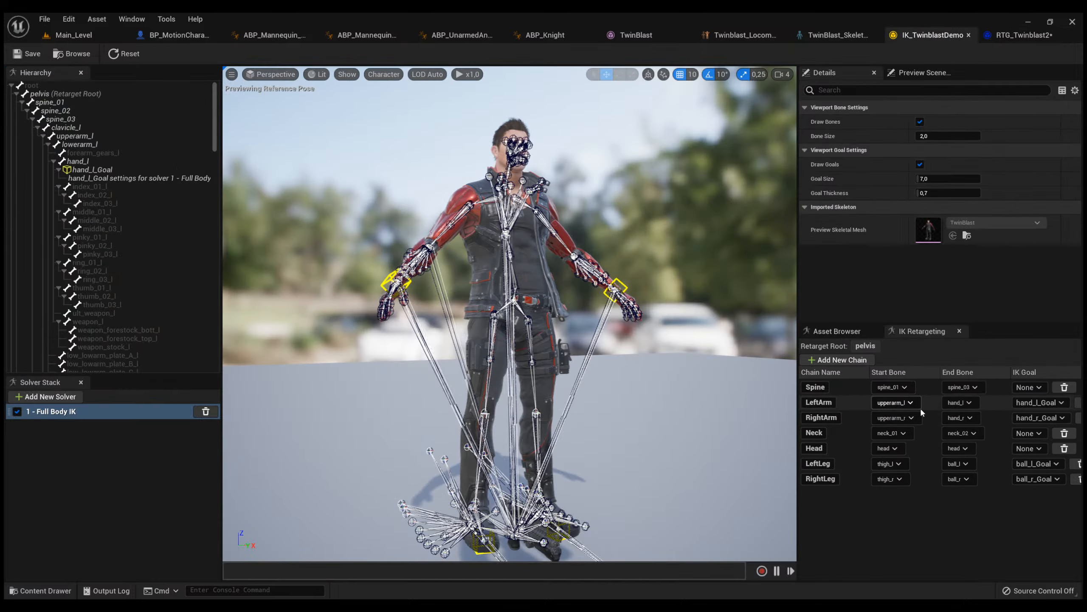
left_click(1022, 35)
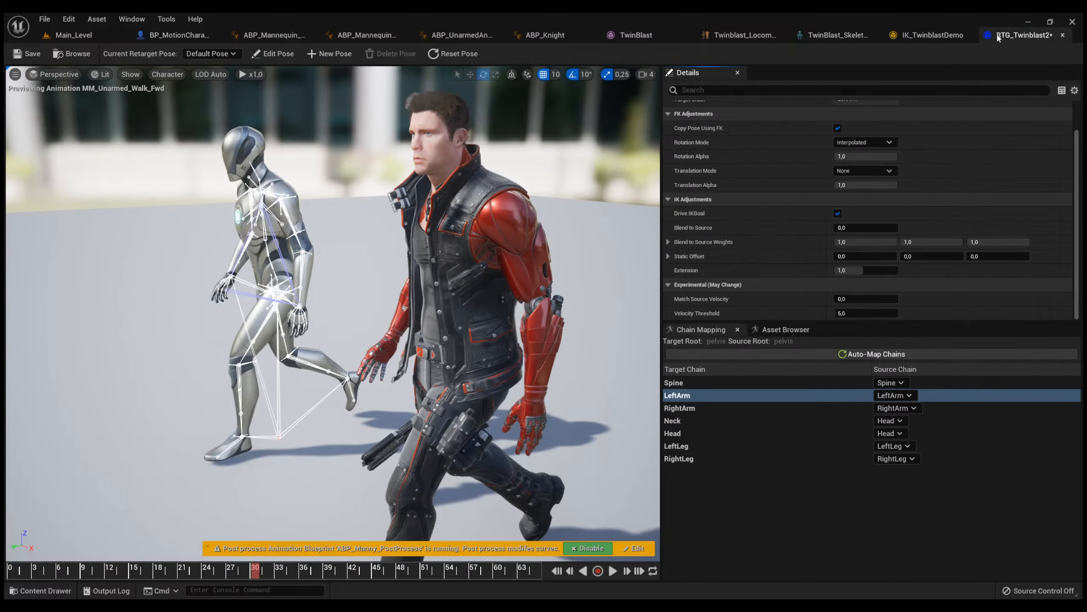
left_click(990, 256)
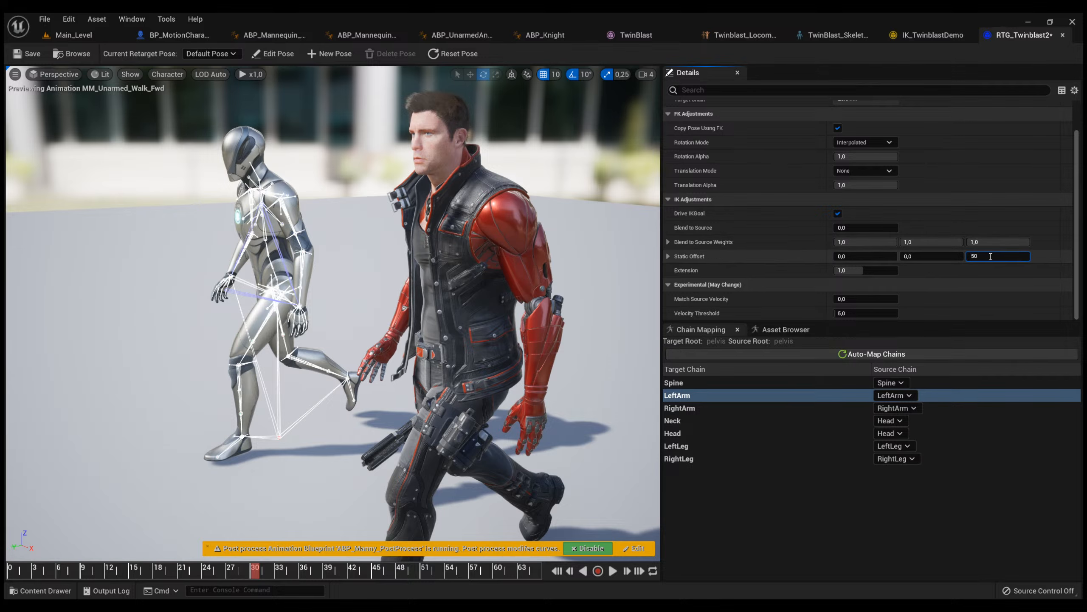
key("Return")
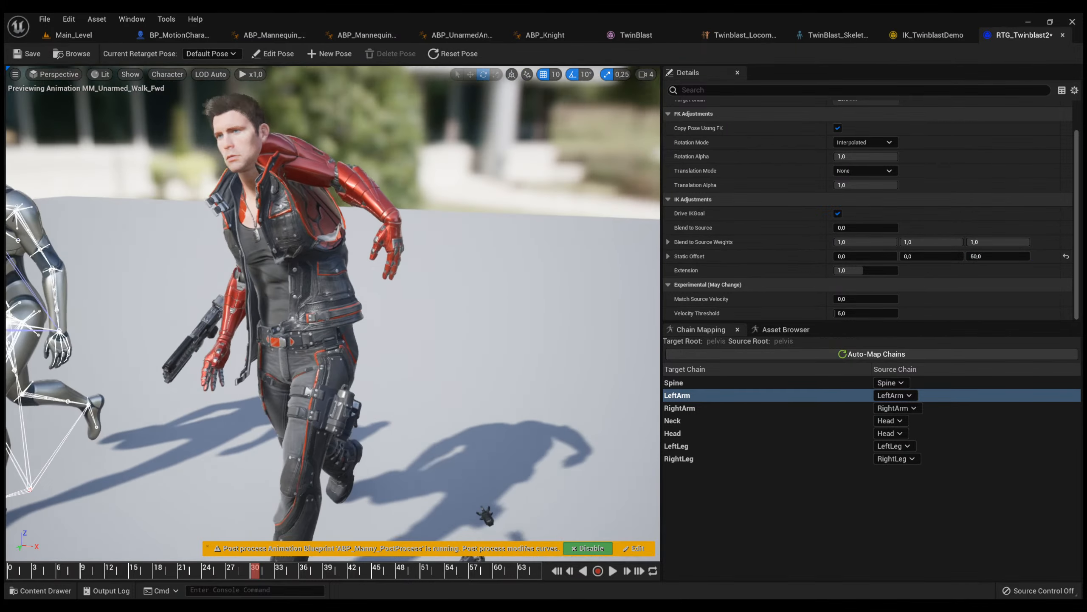
right_click_drag(441, 257, 467, 258)
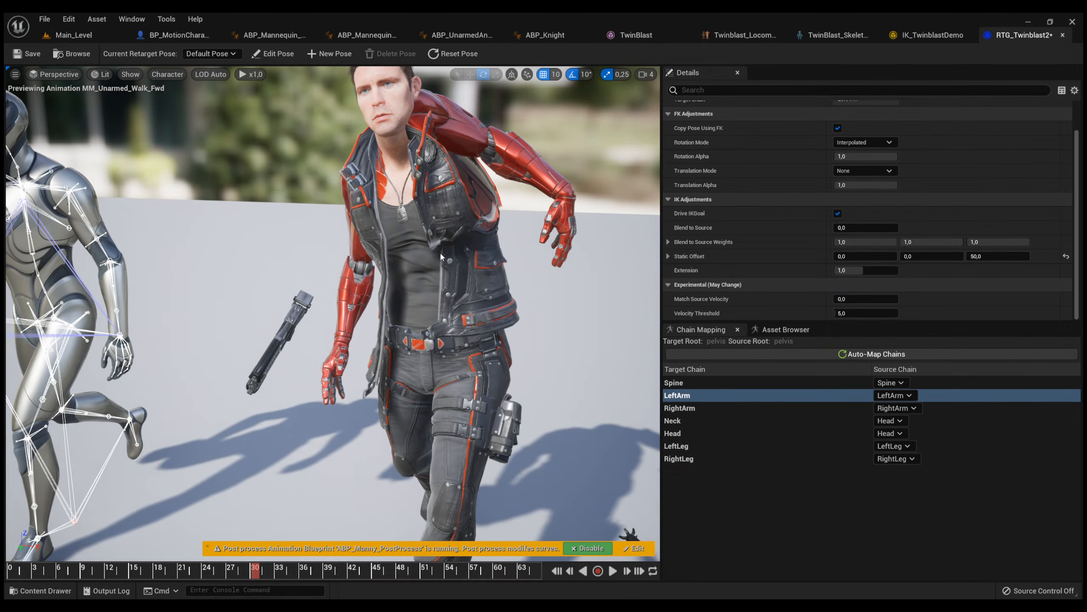
left_click(987, 256)
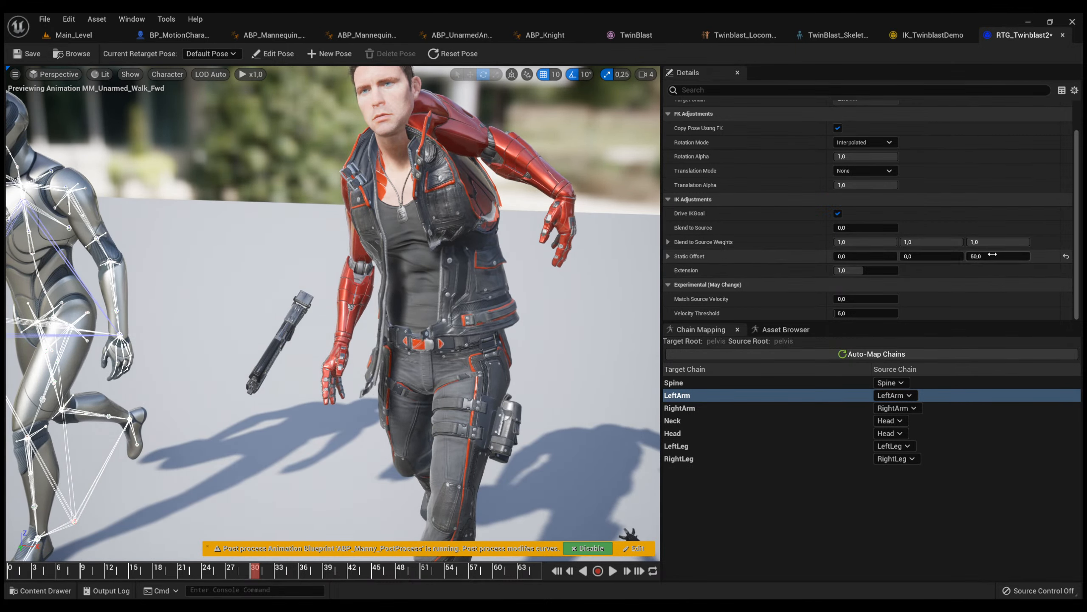
type("0")
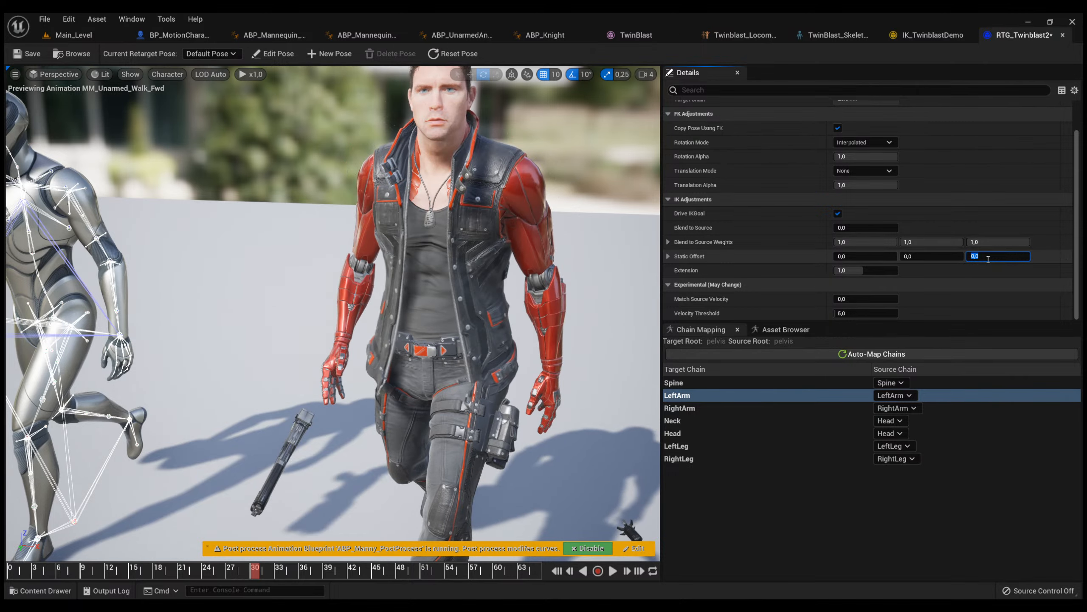
key("Return")
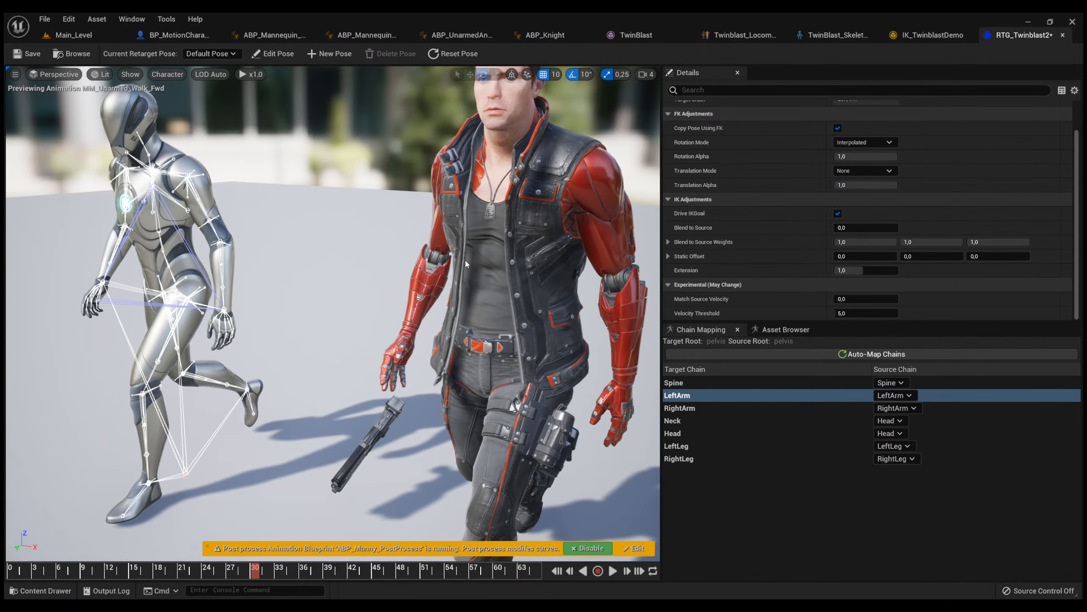
Try a Blend to Source of 1 on the LeftArm chain and reset it to 0.
right_click_drag(465, 261, 372, 300)
key("q")
key("e")
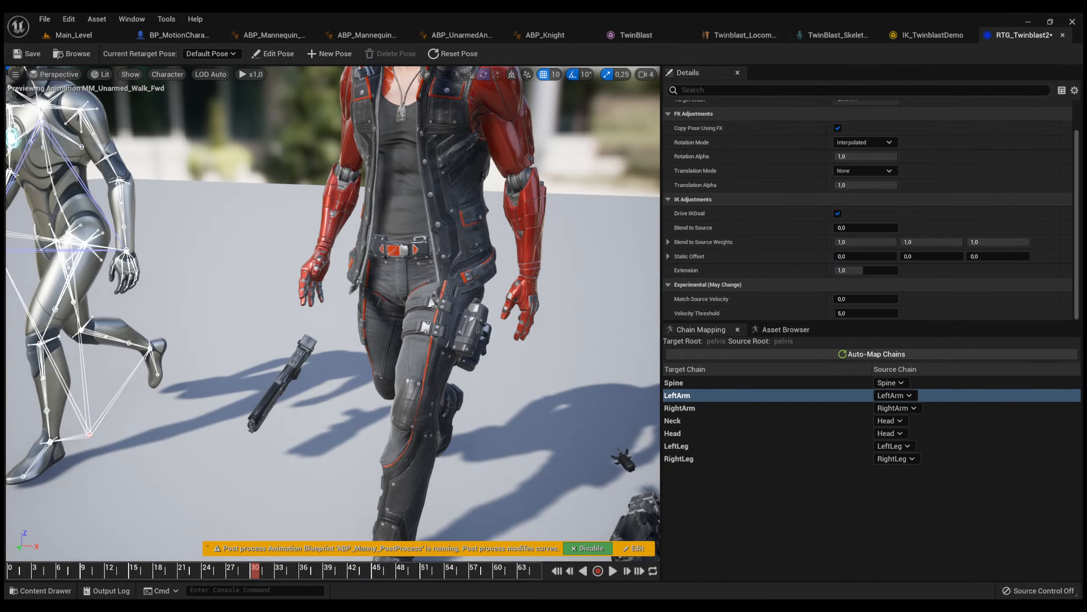
key("e")
right_click_drag(511, 255, 488, 261)
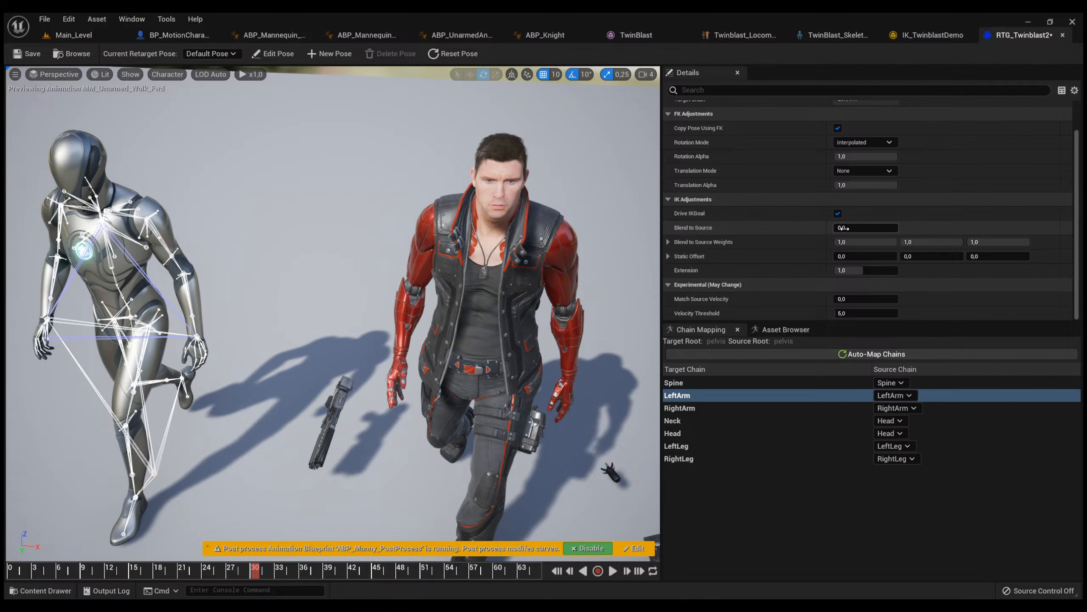
left_click(865, 227)
left_click_drag(865, 227, 898, 227)
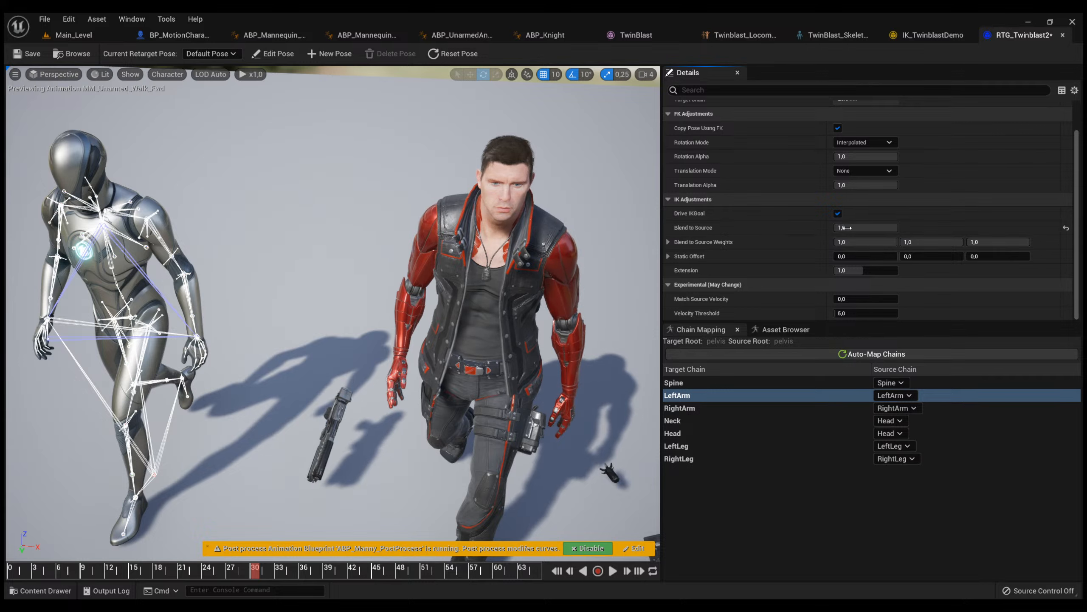
left_click(862, 228)
type("0")
key("Return")
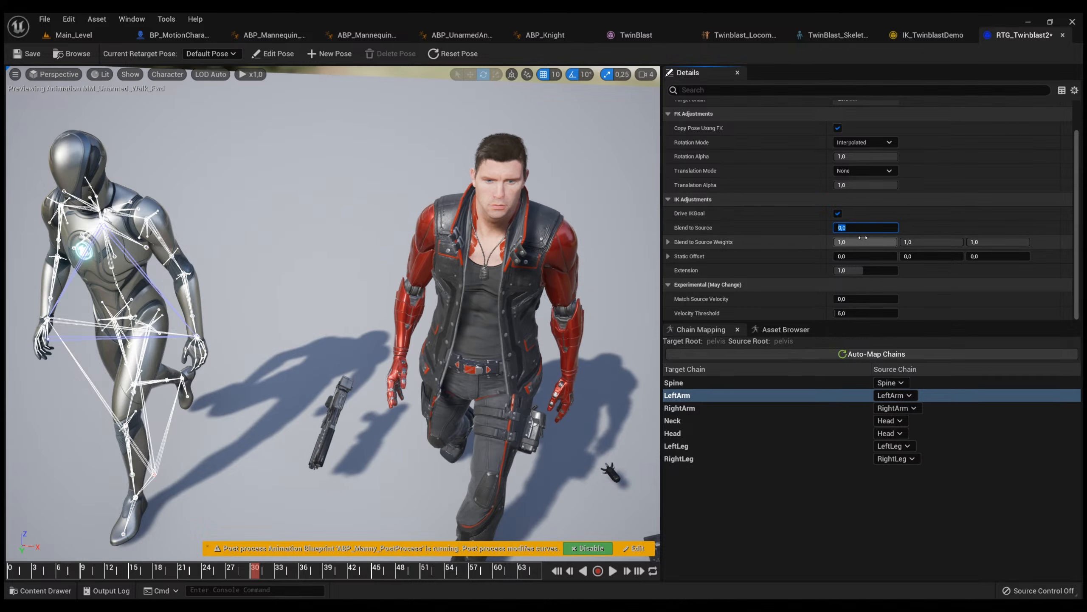
Compare the LeftArm chain's Blend to Source at 1 and 0 from the side, leaving it set to 1.
type("1")
key("Return")
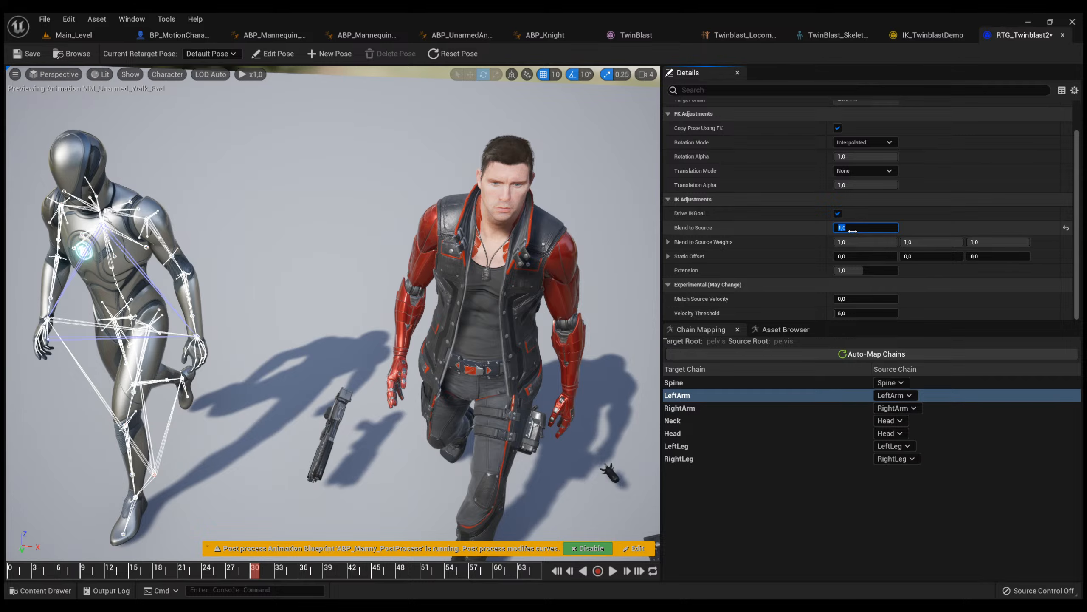
left_click_drag(548, 223, 509, 163, "alt")
left_click(869, 228)
type("0")
key("Return")
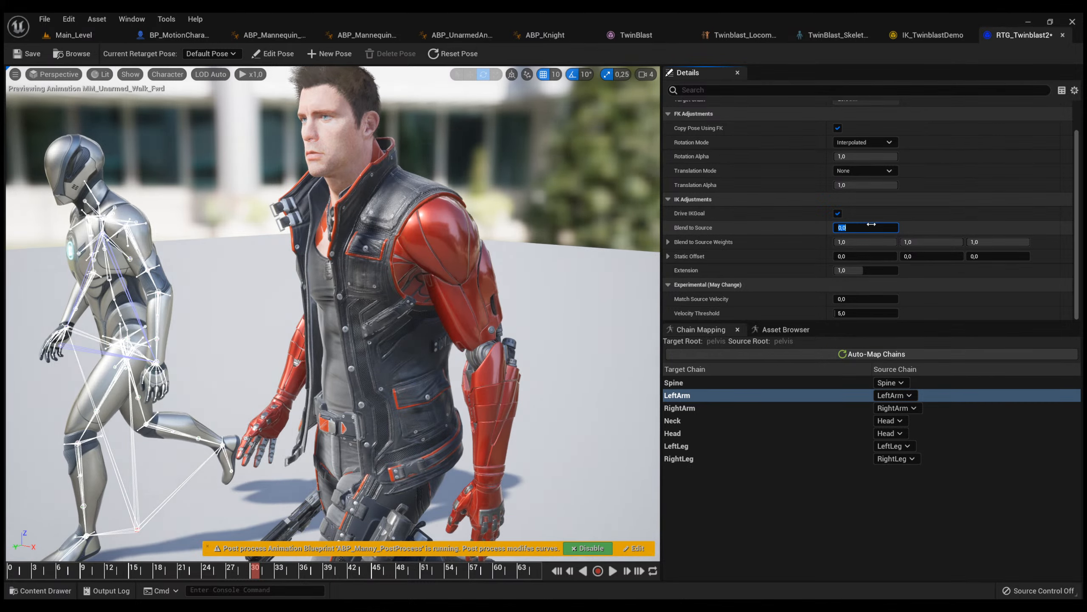
type("1")
key("Return")
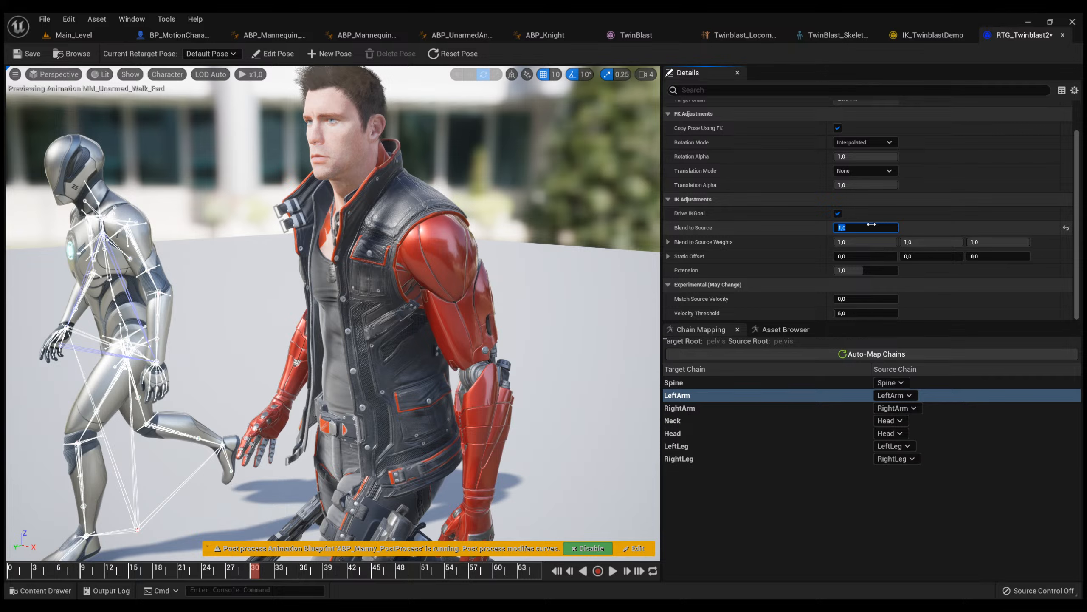
Set the RightArm chain's Blend to Source to 1 and save RTG_Twinblast2.
left_click(745, 408)
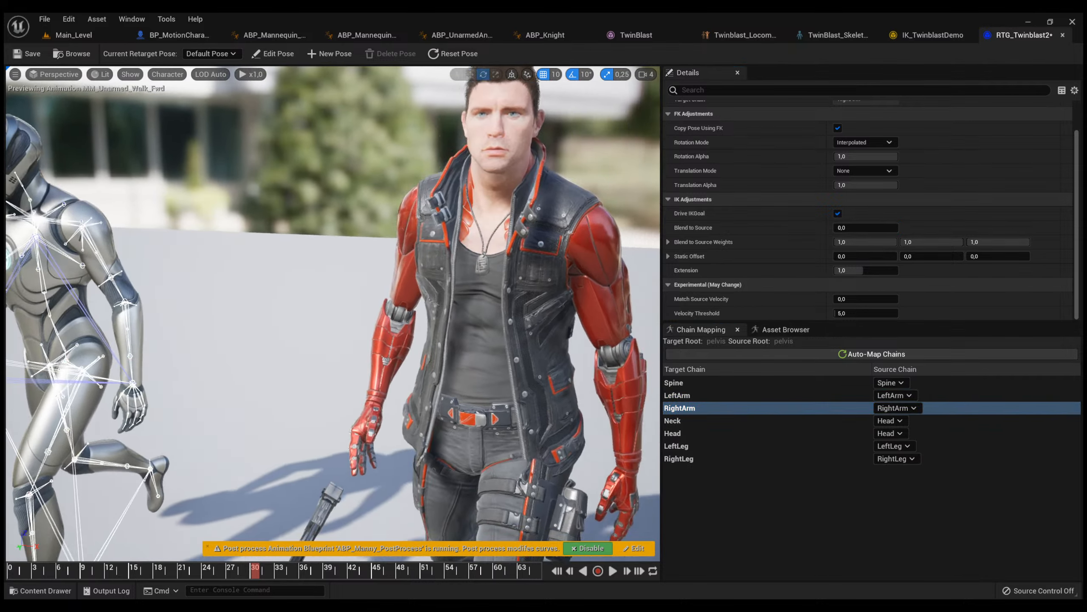
right_click_drag(471, 300, 485, 247)
left_click(859, 226)
type("1")
key("Return")
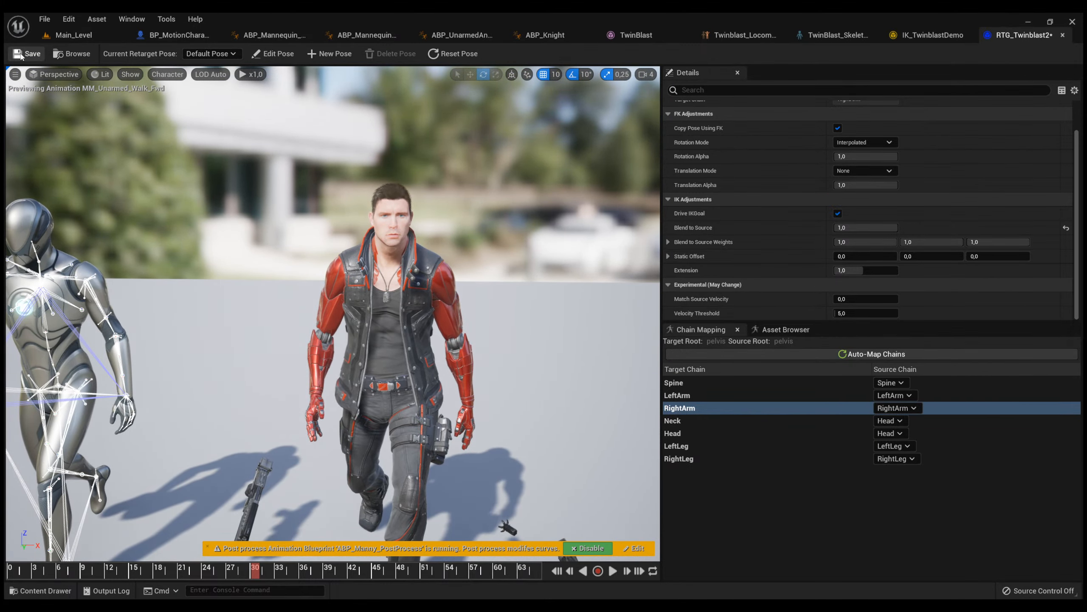
Open ABP_TwinBlast_Skeleton_AnimBlueprint from the TwinBlast Meshes folder and select its Retarget Pose From Mesh node.
left_click(165, 38)
left_click(90, 37)
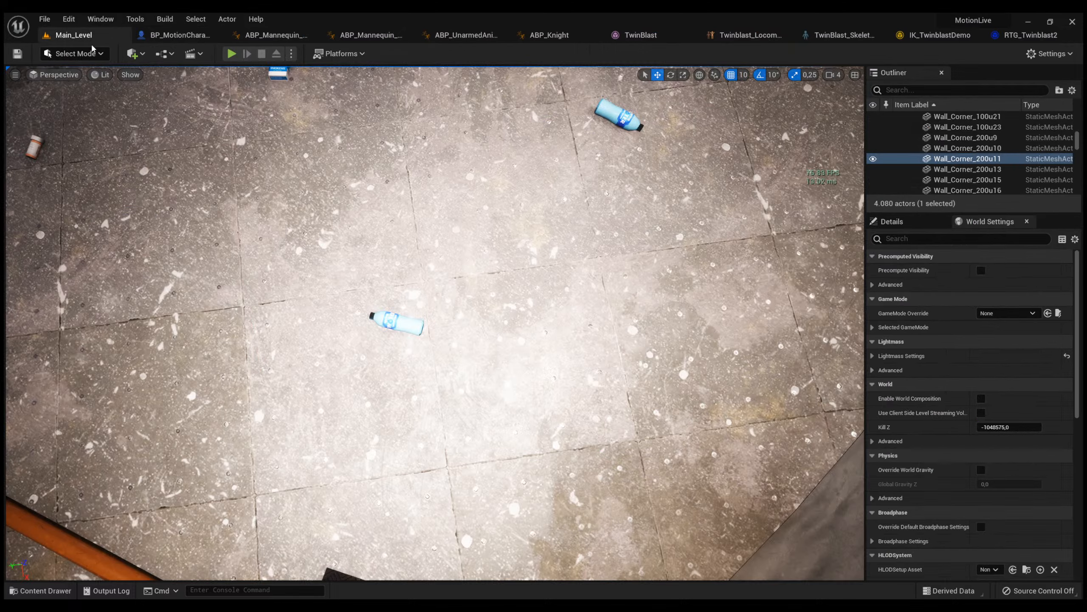
key("ctrl+space")
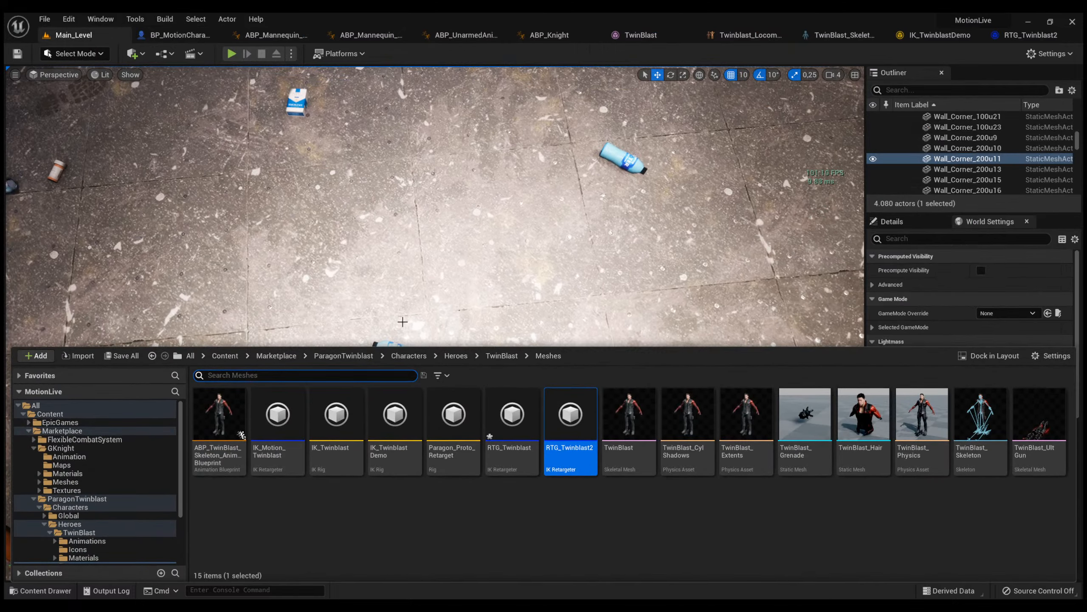
left_click(454, 550)
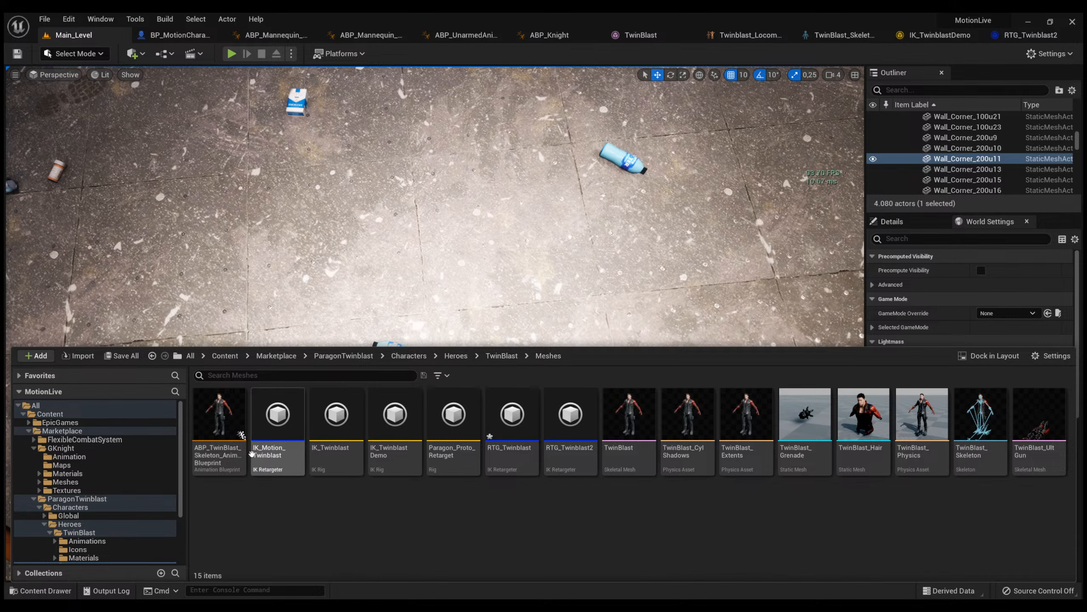
double_click(226, 447)
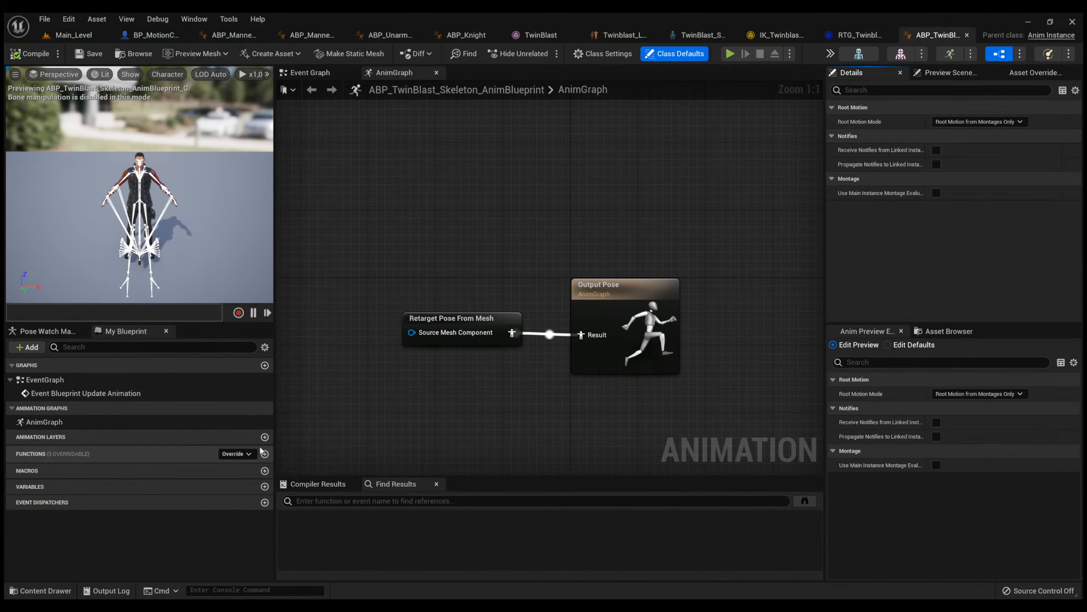
left_click(463, 318)
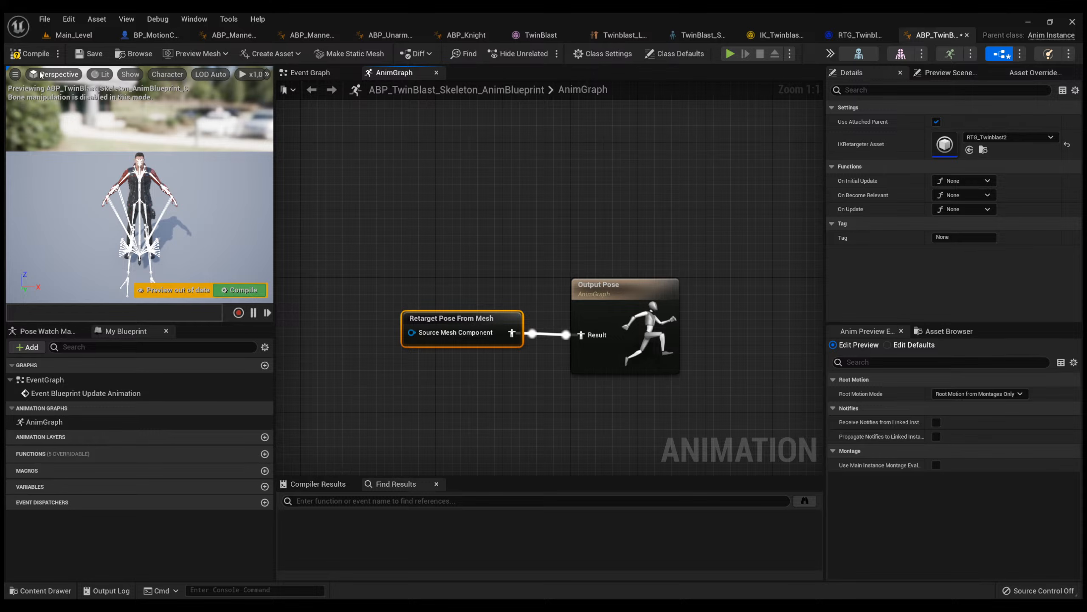
Compile and save the ABP_TwinBlast_Skeleton_AnimBlueprint animation blueprint.
left_click(37, 57)
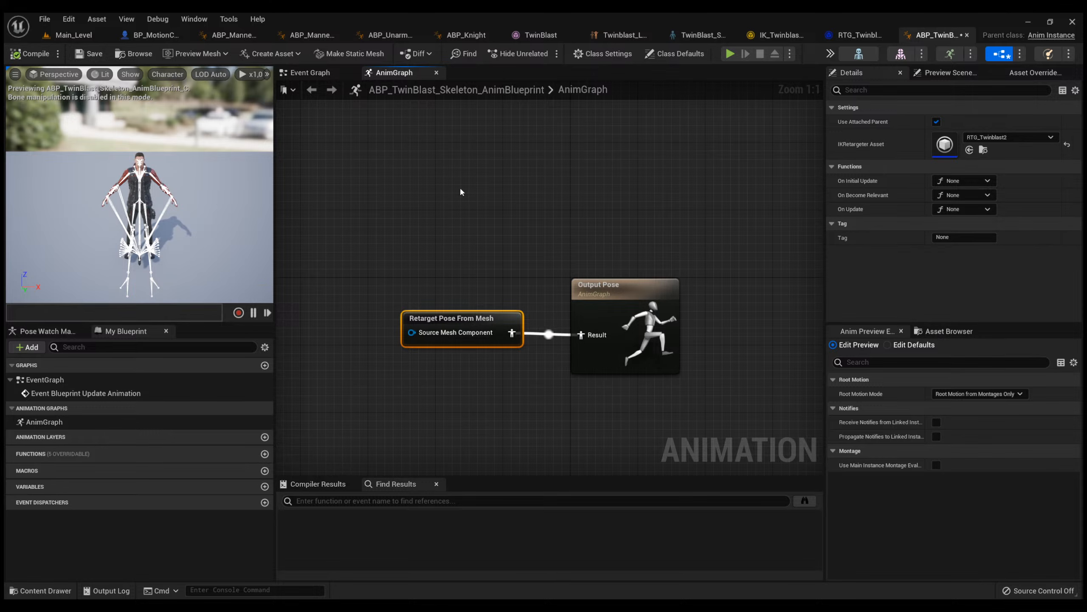
left_click(502, 241)
left_click(89, 54)
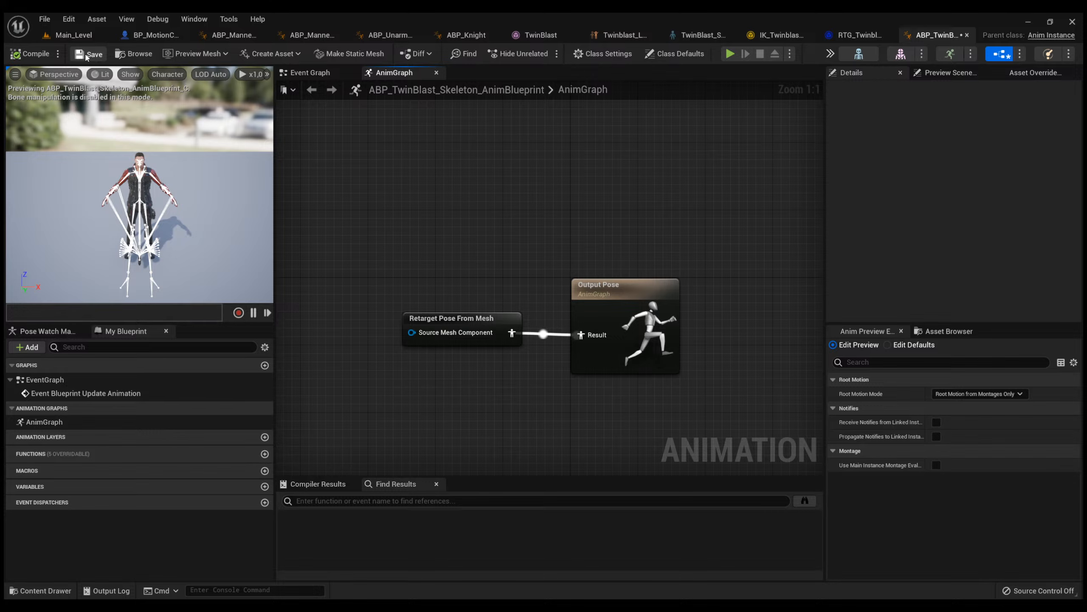
In BP_MotionCharacter, set the Headless and FullBody meshes to TwinBlast and FullBody's Anim Class to ABP_TwinBlast_Skeleton_AnimBlueprint.
left_click(142, 37)
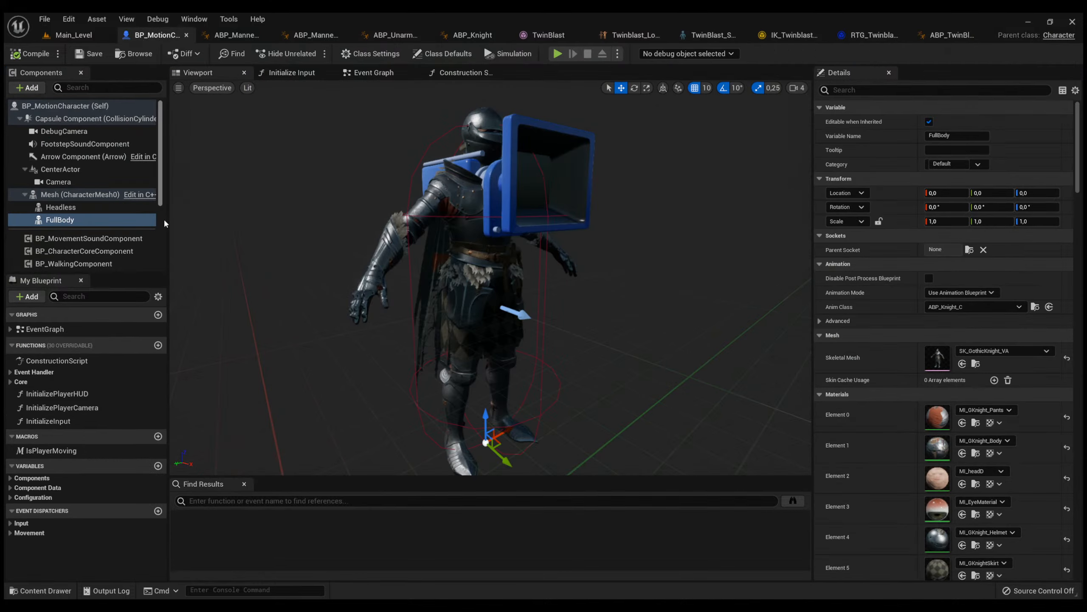
left_click(93, 206)
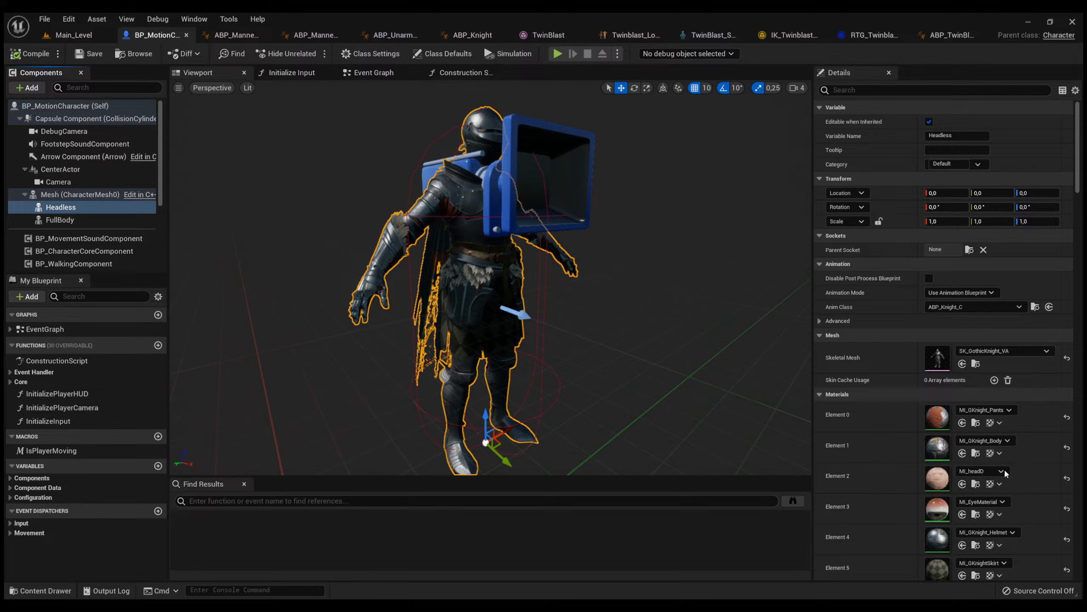
left_click(80, 220)
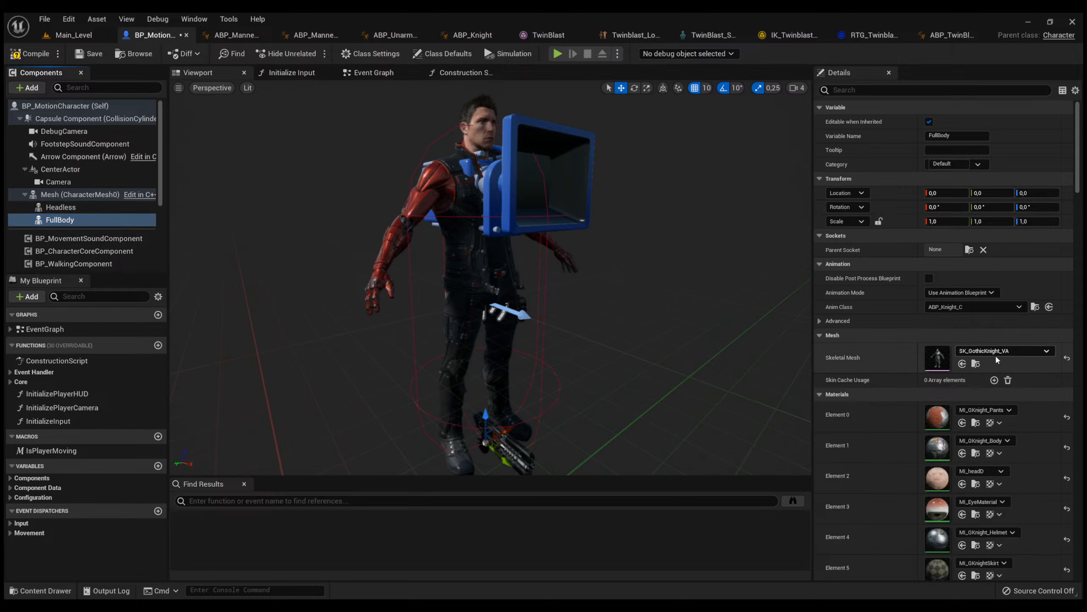
left_click(1005, 483)
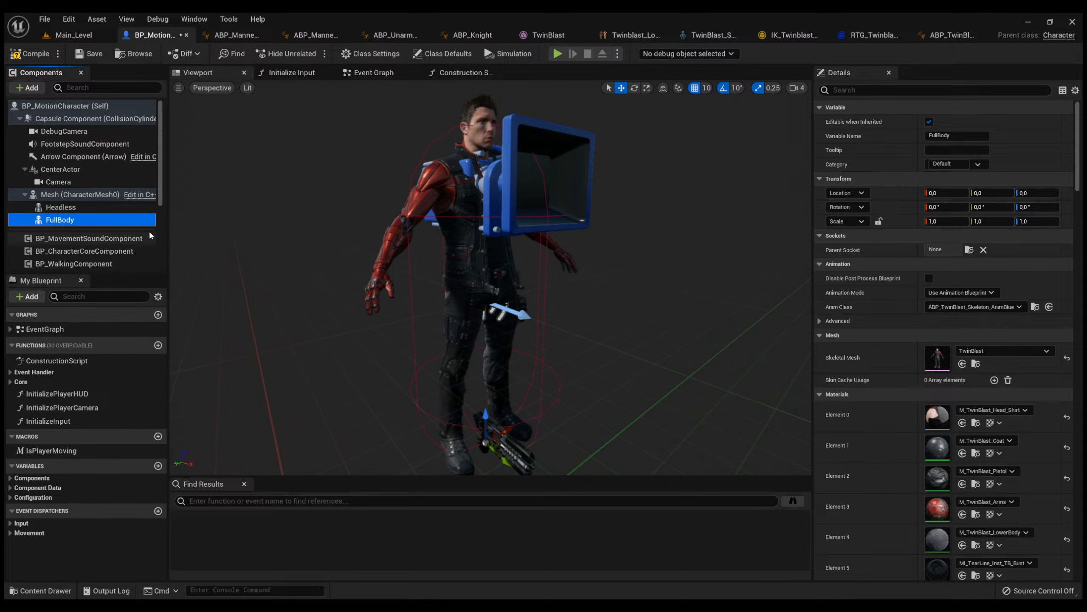
Assign TwinBlast's animation blueprint as the Headless component's Anim Class, and compile and save BP_MotionCharacter.
left_click(60, 206)
left_click(952, 308)
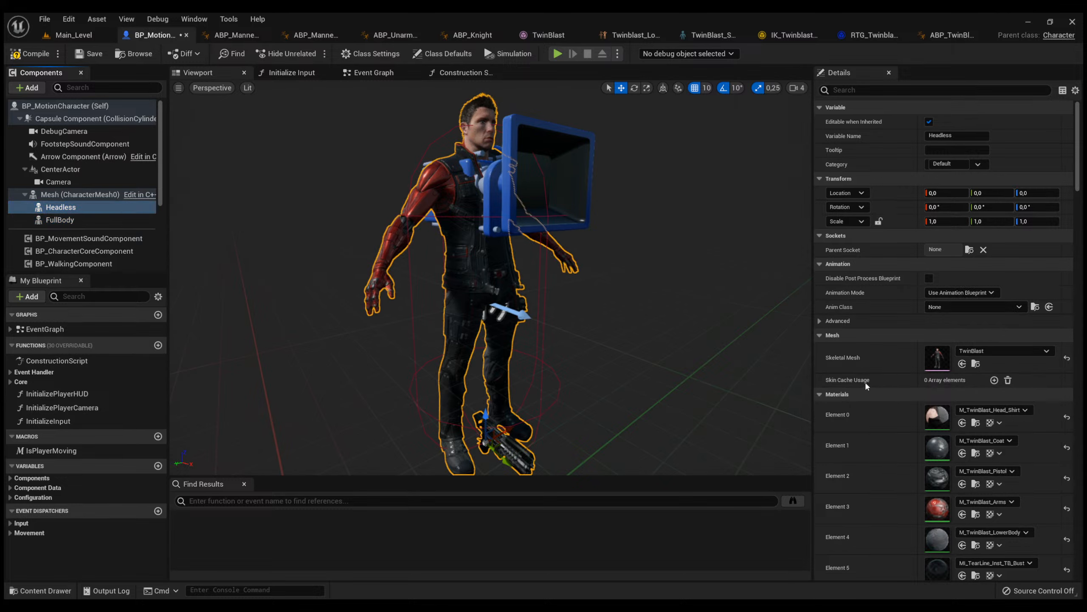
left_click(865, 383)
left_click(28, 58)
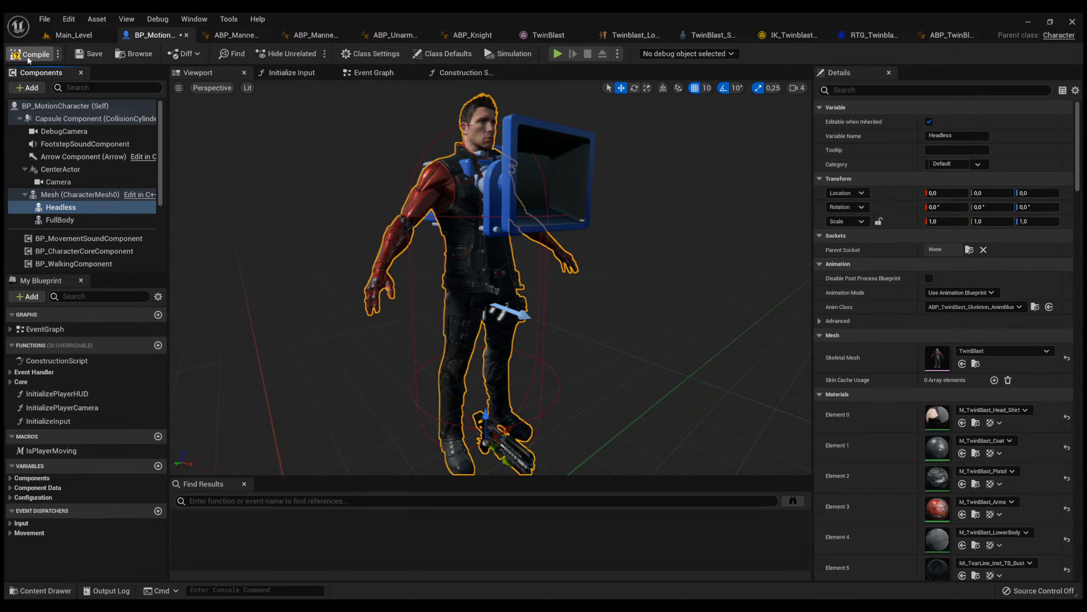
left_click(85, 55)
Play-test Main_Level, walking around while looking down to check the retargeted TwinBlast body, and end the session.
left_click(87, 36)
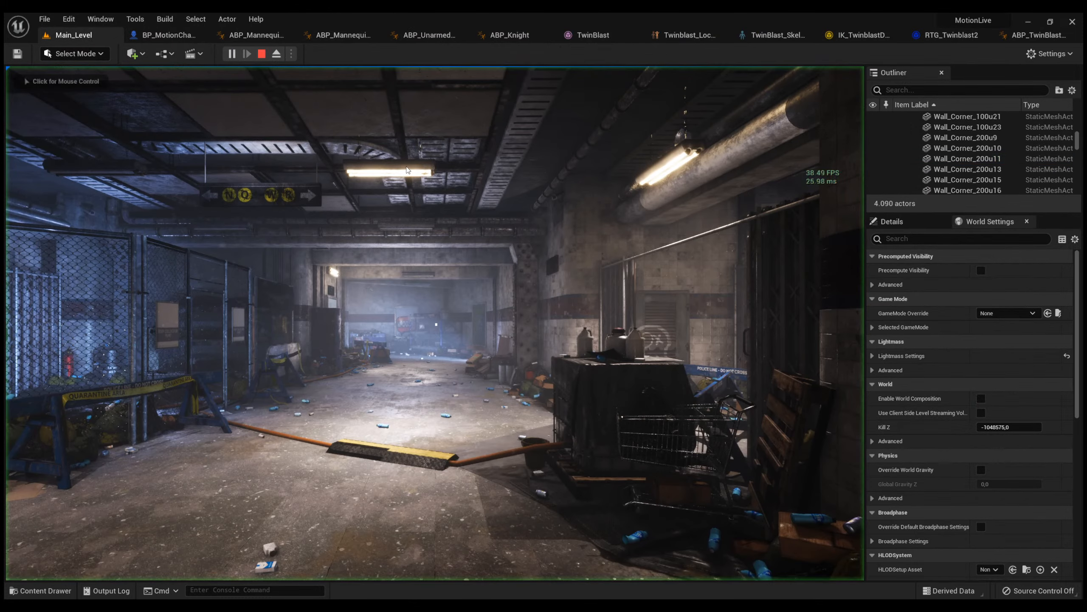
left_click(396, 169)
key("w")
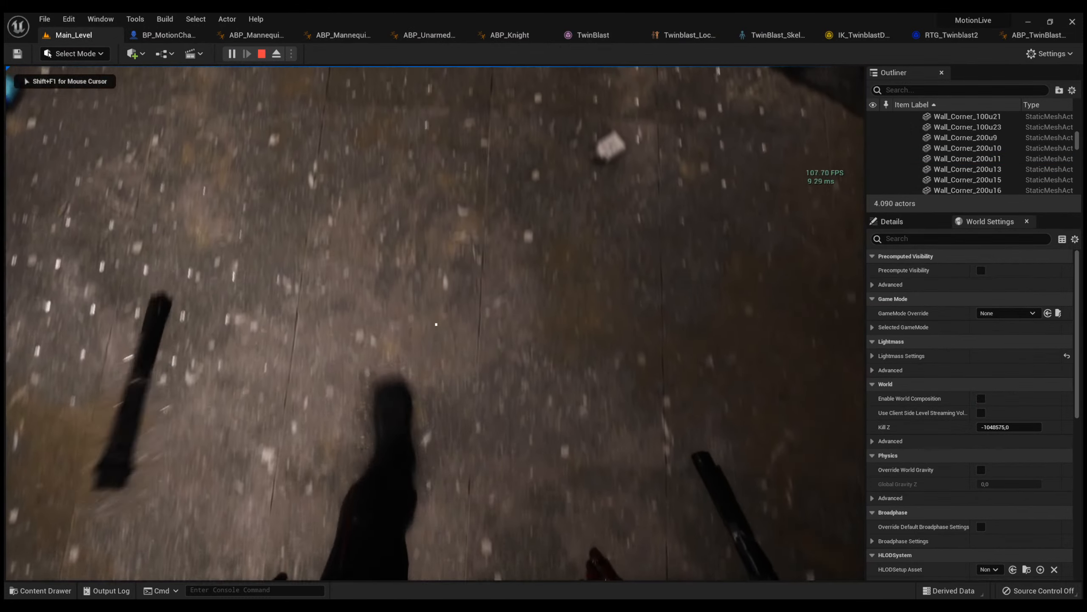
key("w")
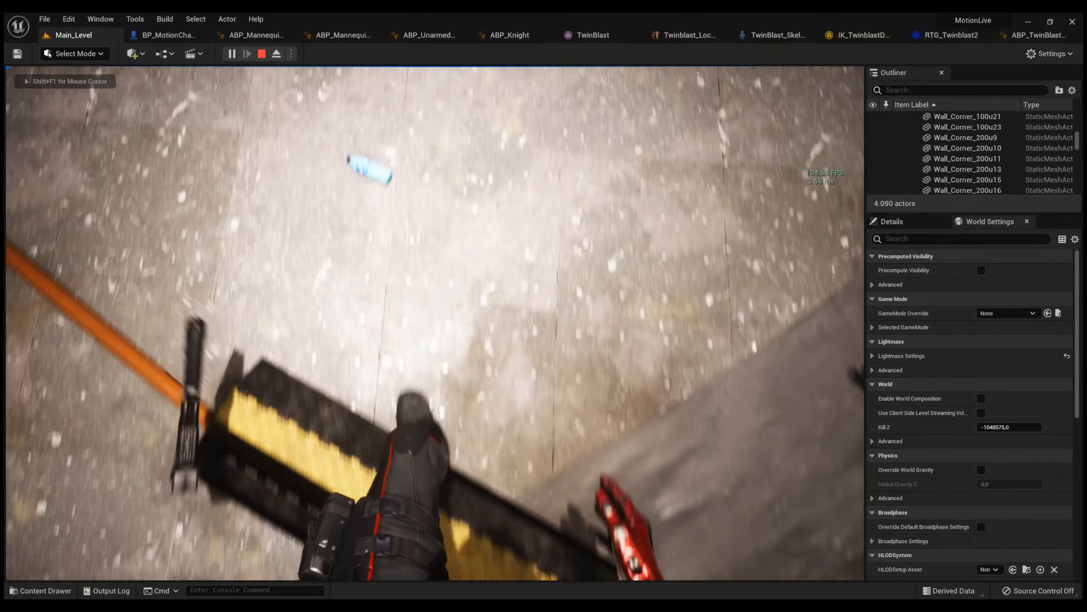
key("w")
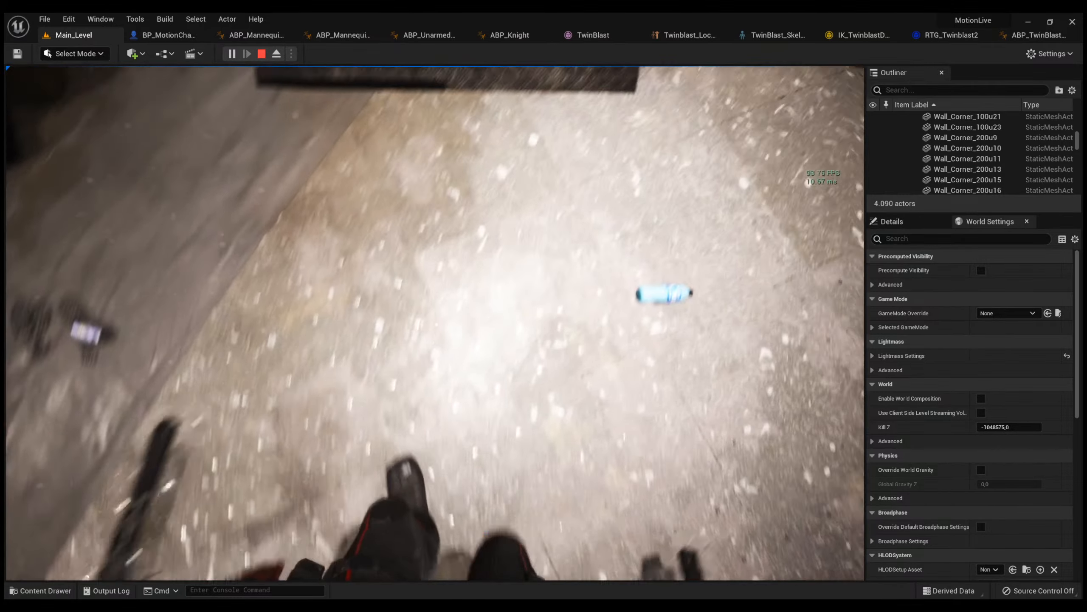
key("w")
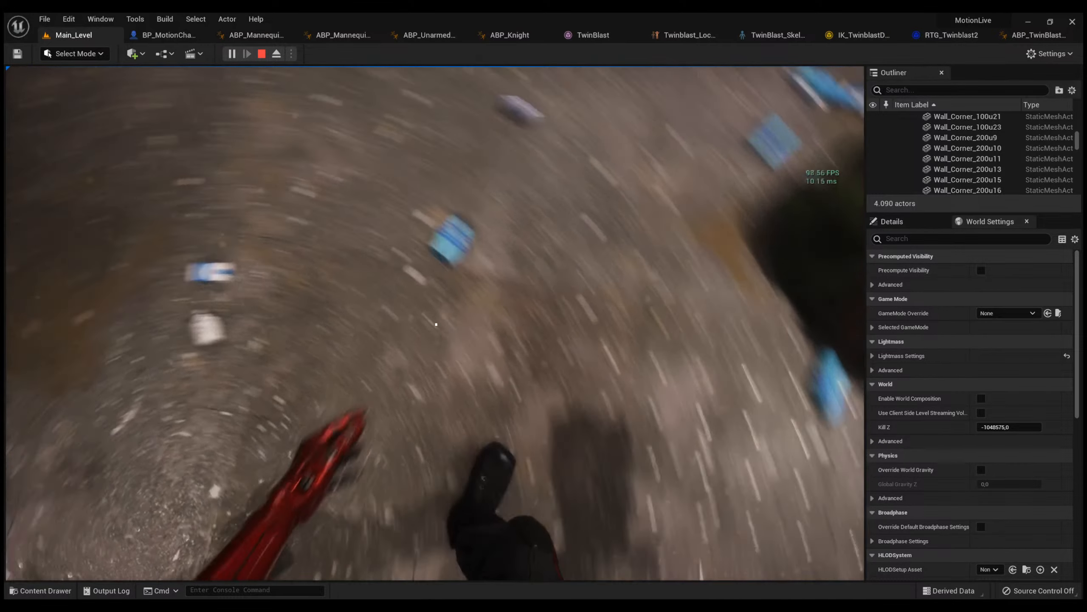
key("w")
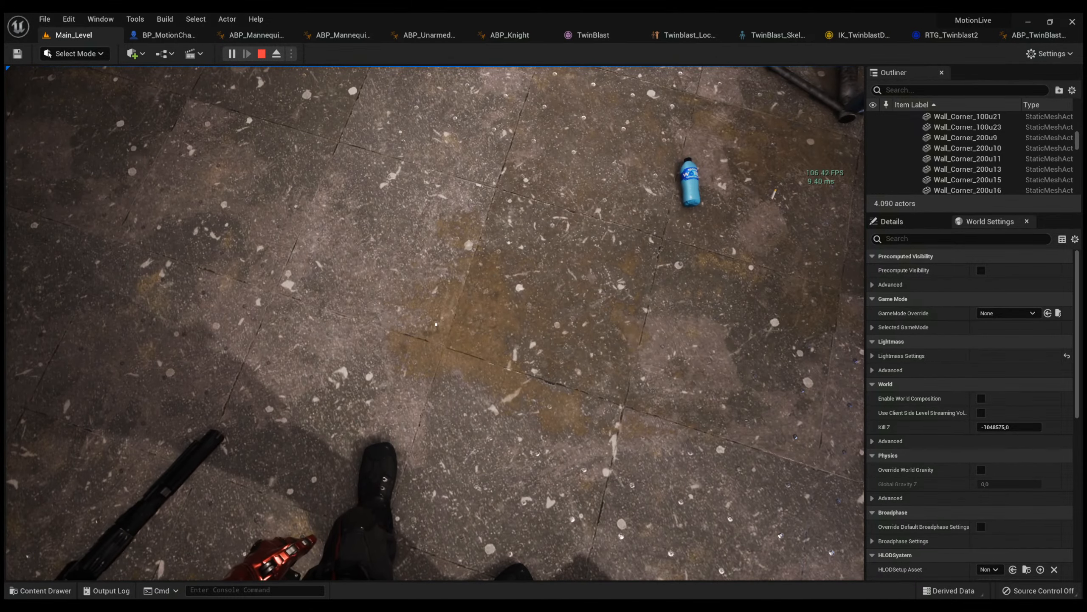
key("w")
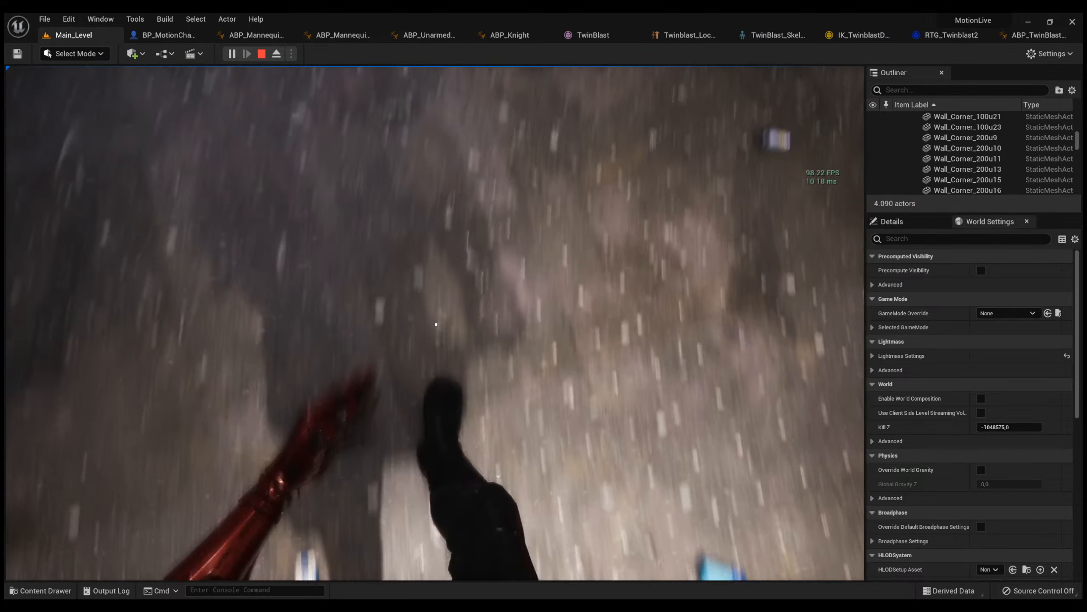
key("w")
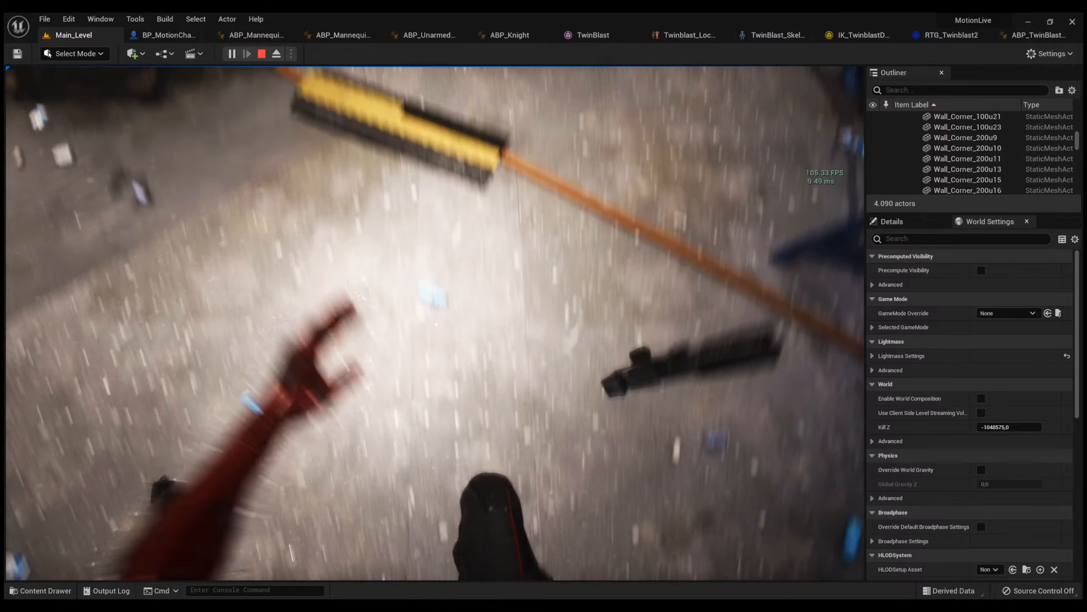
key("w")
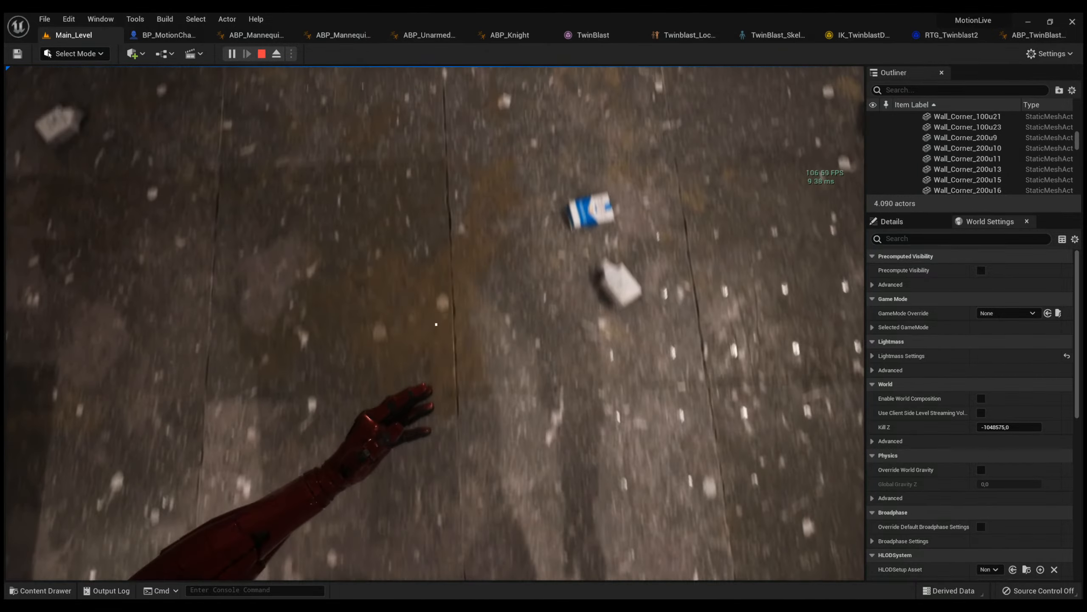
key("w")
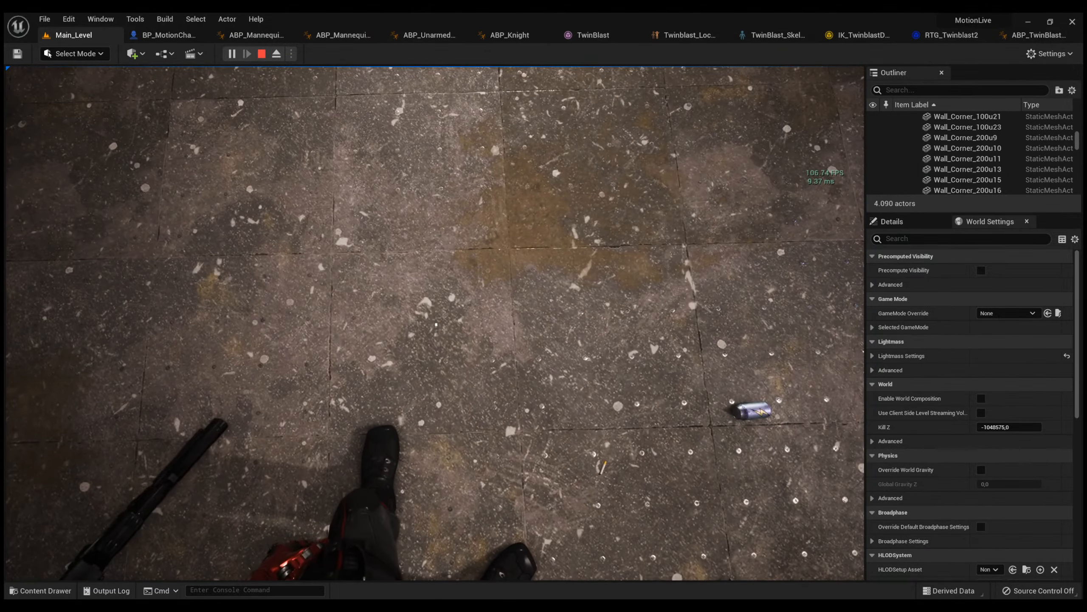
key("Escape")
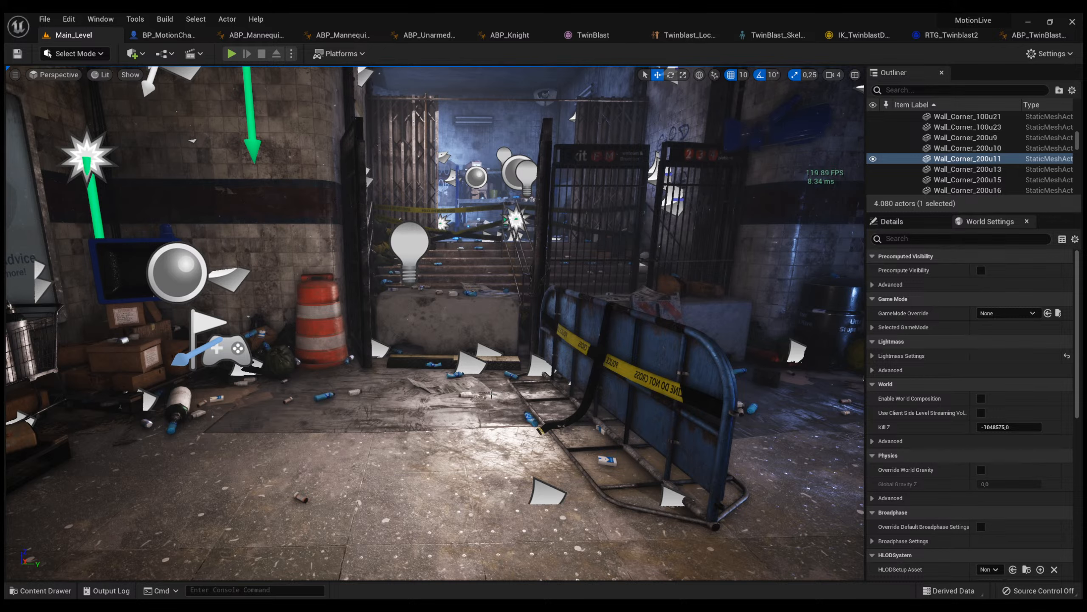
Show the project's top-level Content folders and select the Motion folder.
key("ctrl+space")
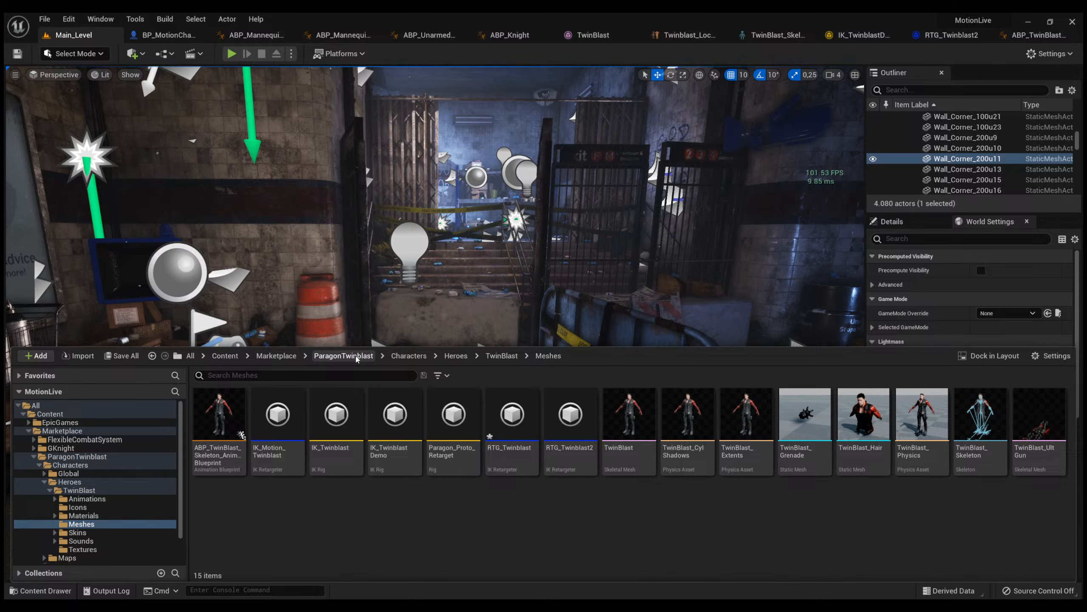
left_click(224, 355)
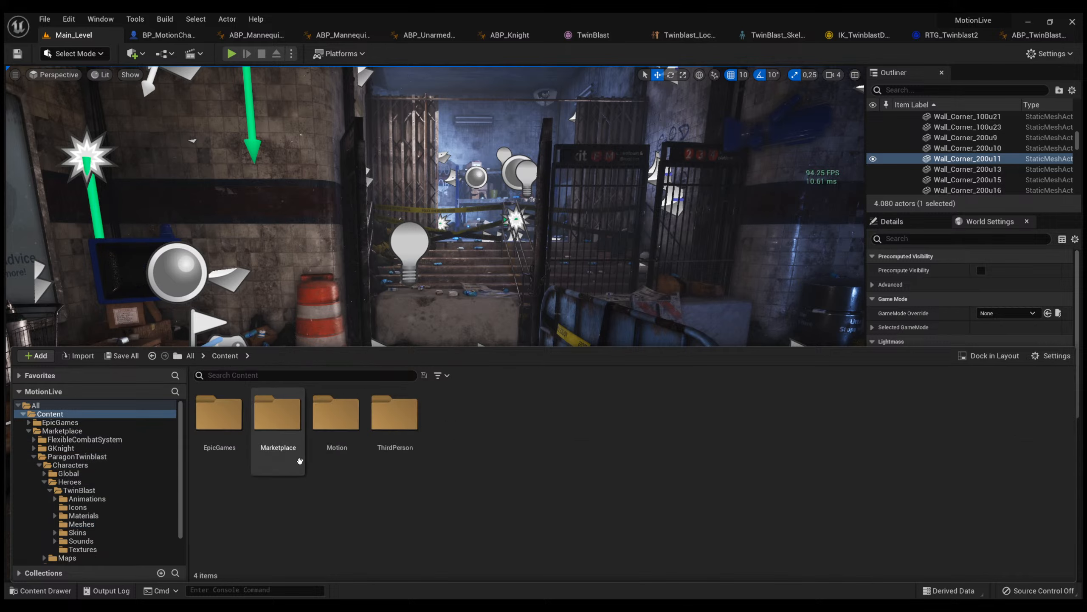
left_click(323, 441)
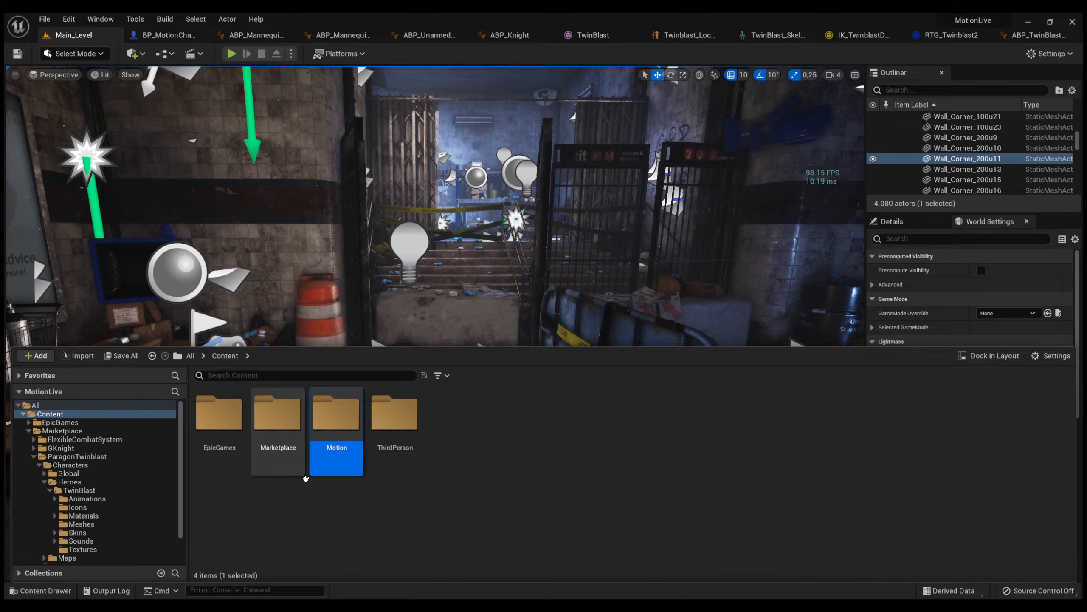
Briefly play-test Main_Level again, walking forward to view TwinBlast's legs and arms.
left_click(233, 56)
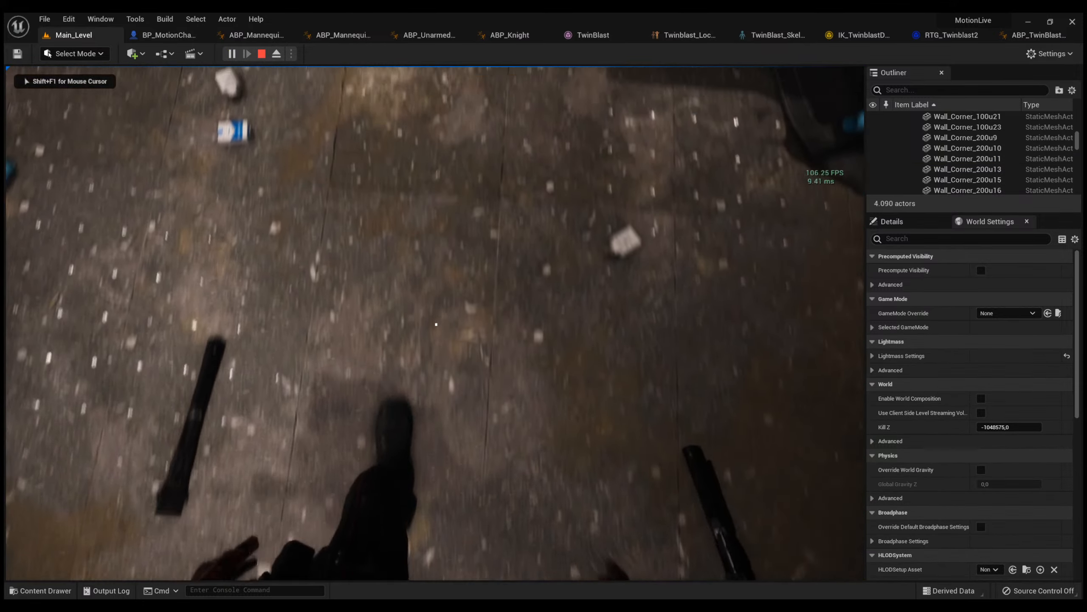
key("w")
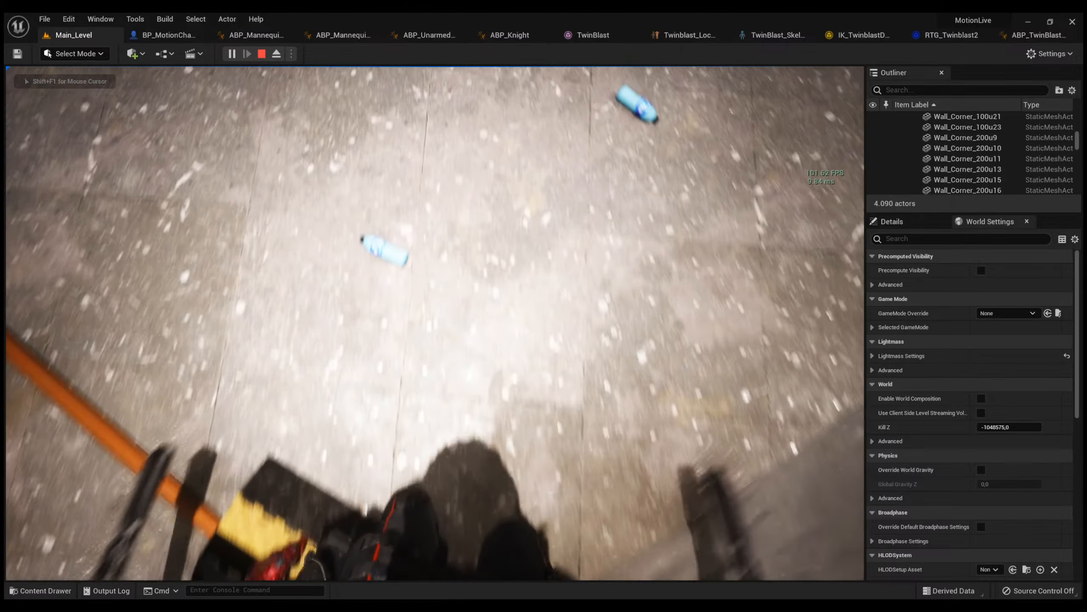
key("Escape")
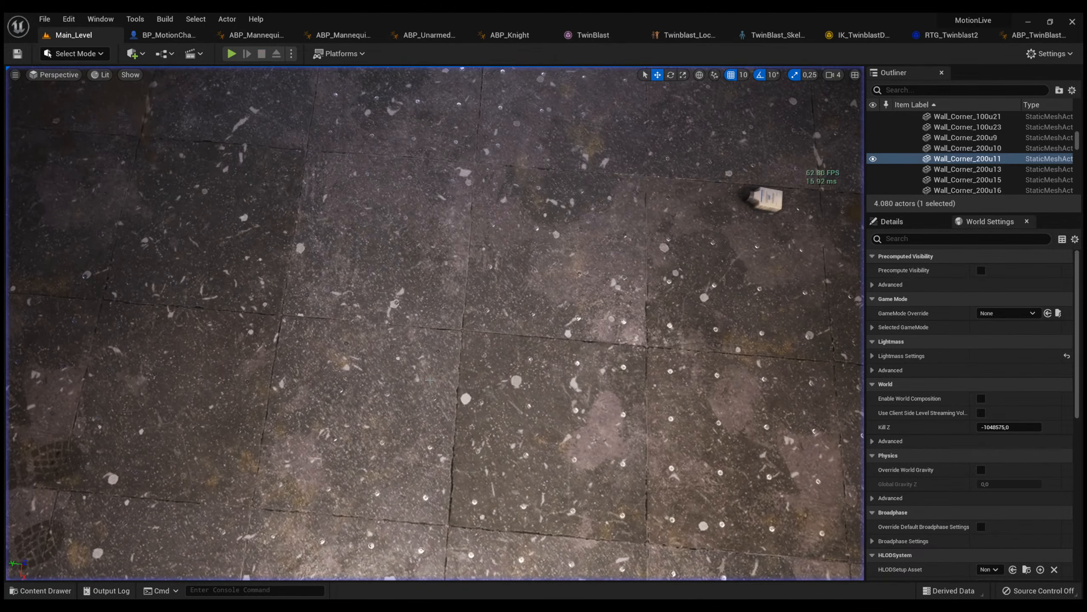
Browse the Dual-Wield and TwoHanded animation folders of the Marketplace FlexibleCombatSystem.
key("ctrl+space")
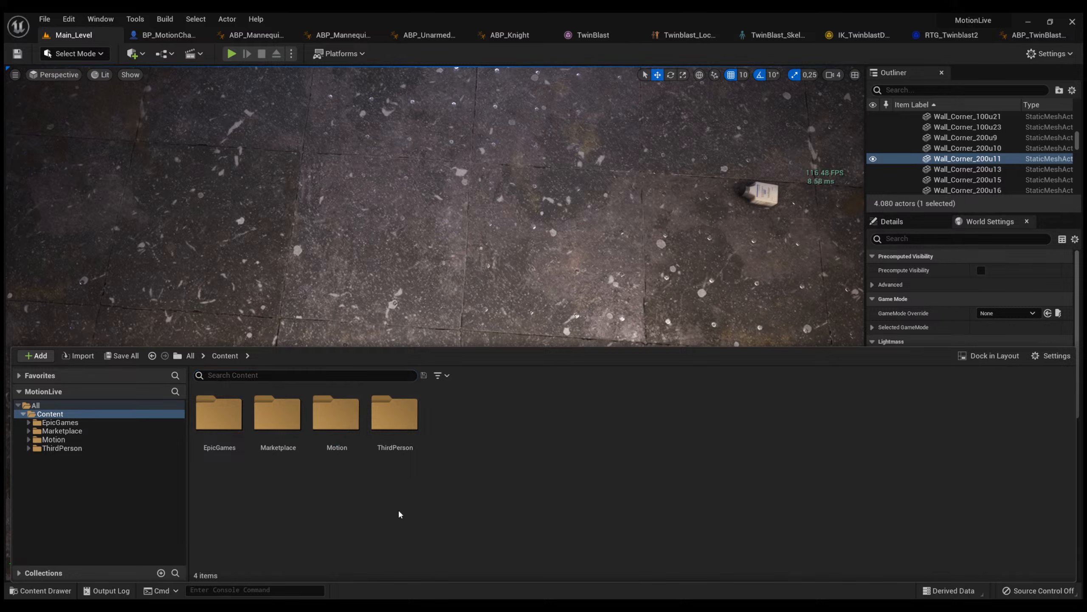
double_click(278, 428)
double_click(219, 428)
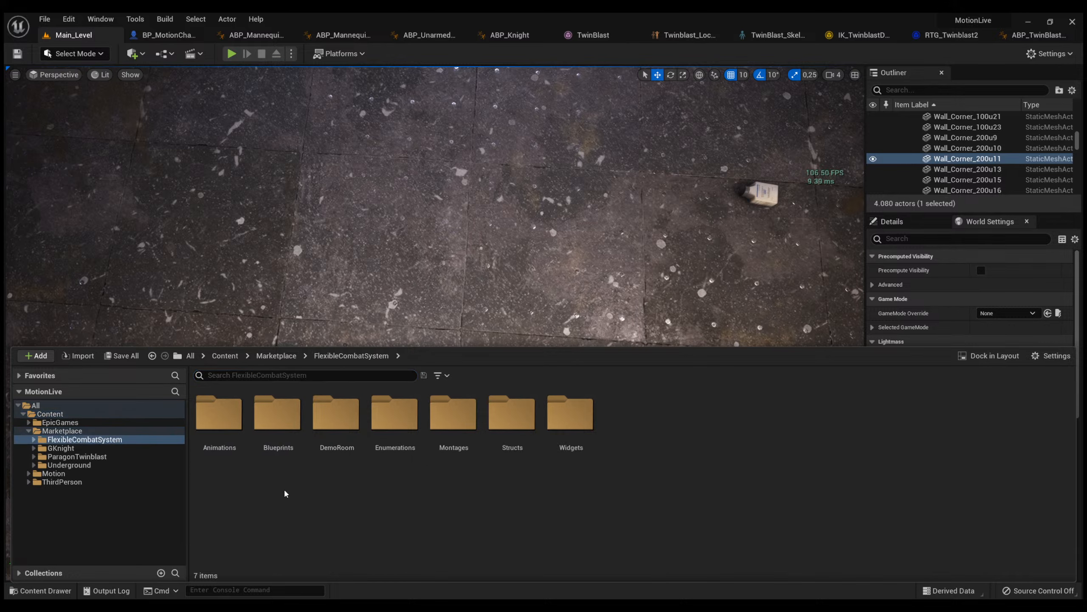
double_click(221, 446)
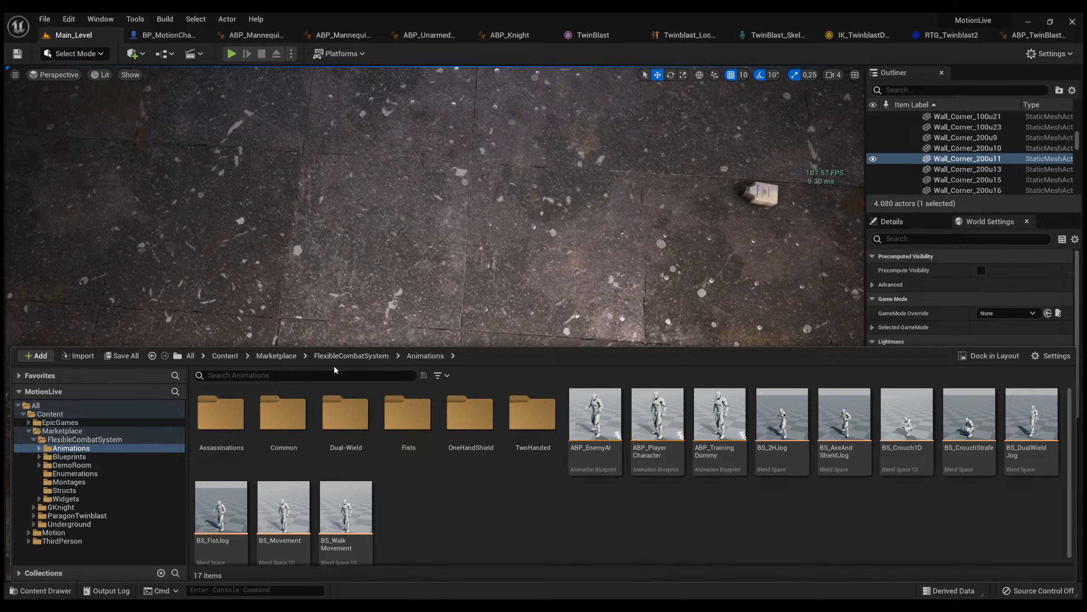
double_click(324, 407)
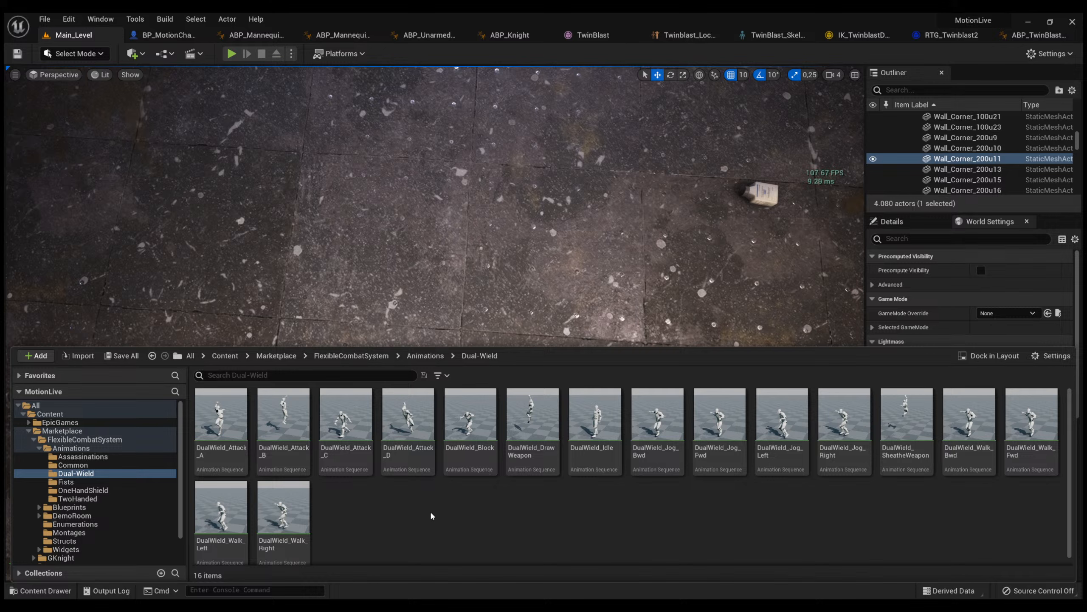
key("alt+Left")
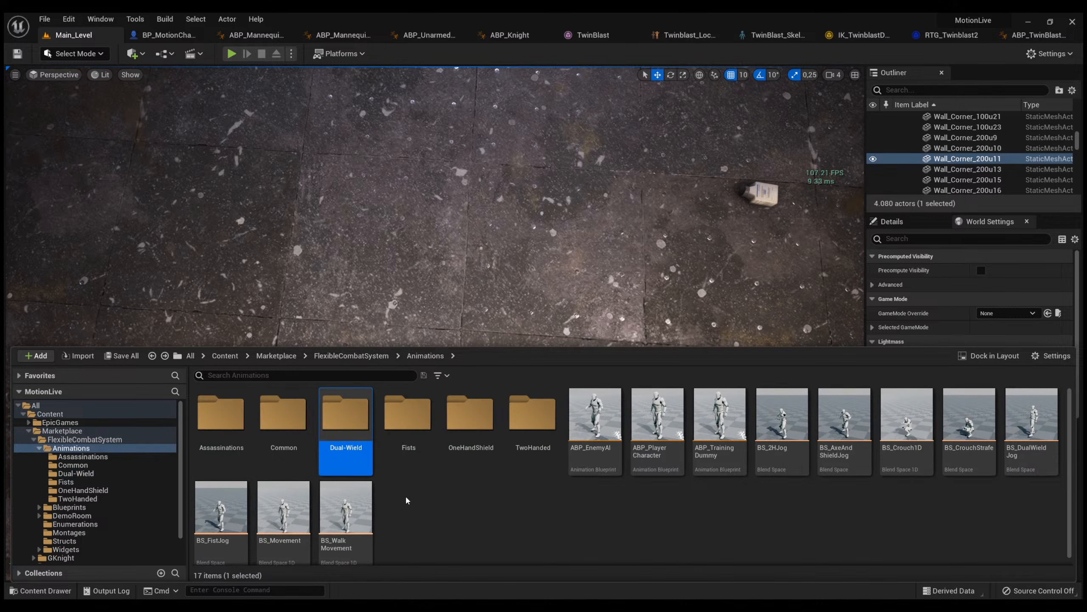
double_click(530, 422)
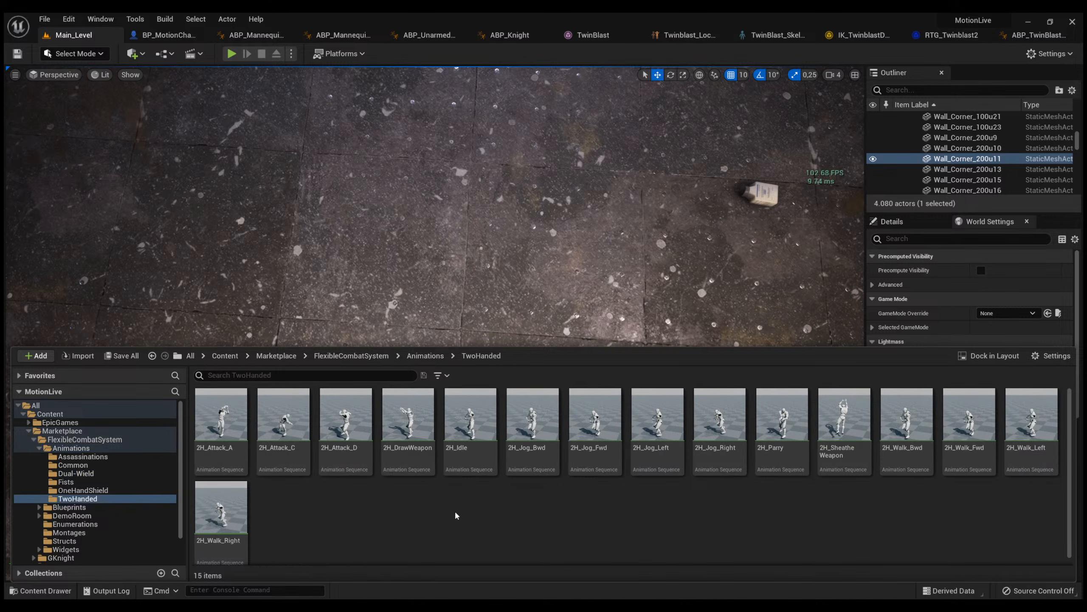
Open the 2H_Attack_A animation and pause its preview to examine the skeleton it uses.
left_click(227, 442)
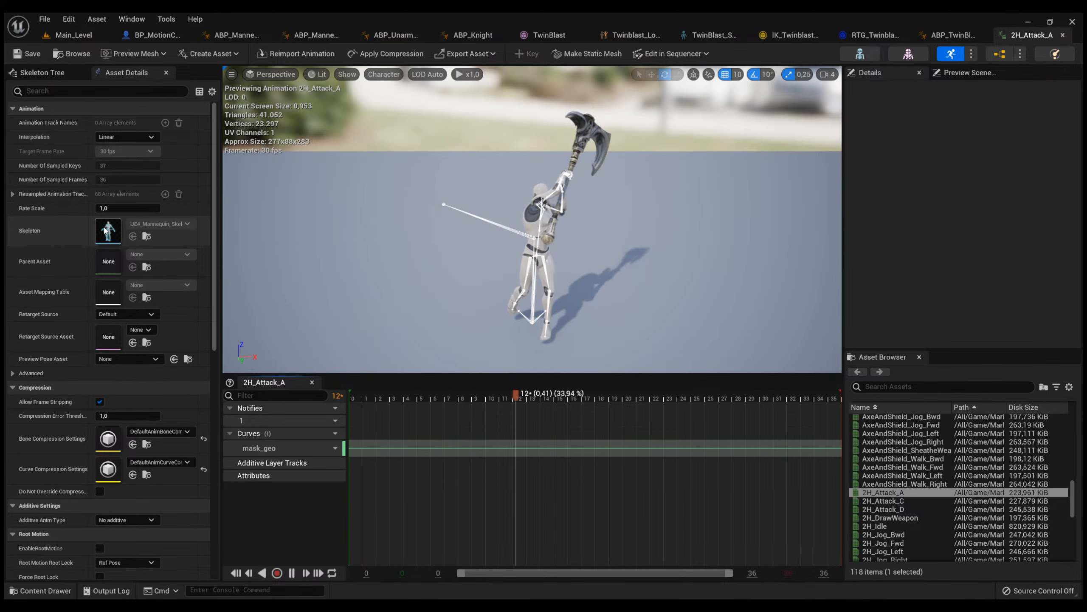
left_click(599, 454)
left_click(592, 449)
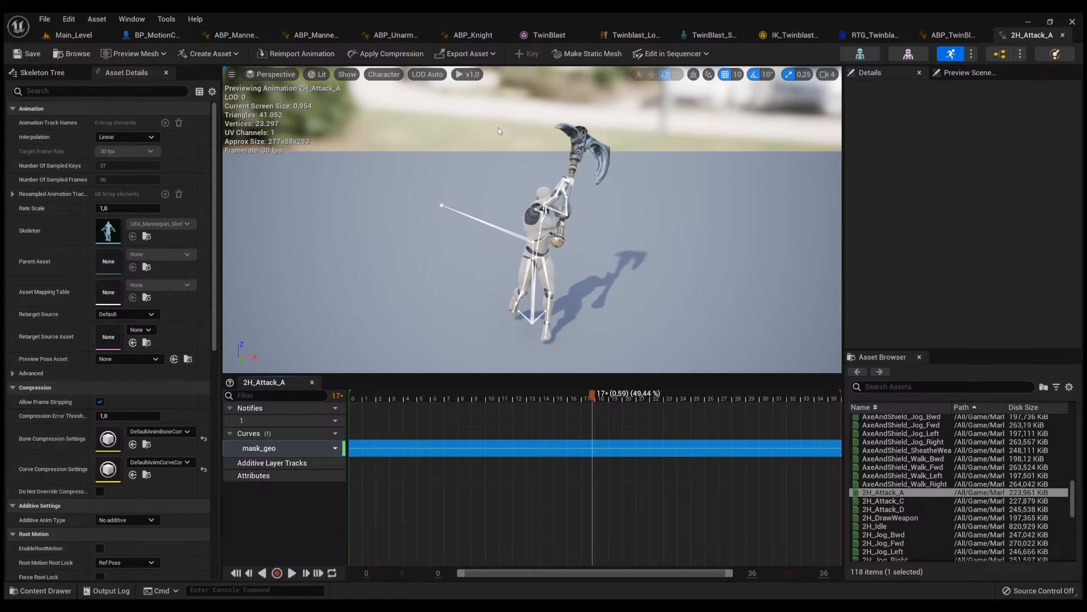
In RTG_Twinblast2's list of animations, select the range from MF_Unarmed_TurnRight_180 through MF_Unarmed_Walk_Fwd_Start.
left_click(867, 35)
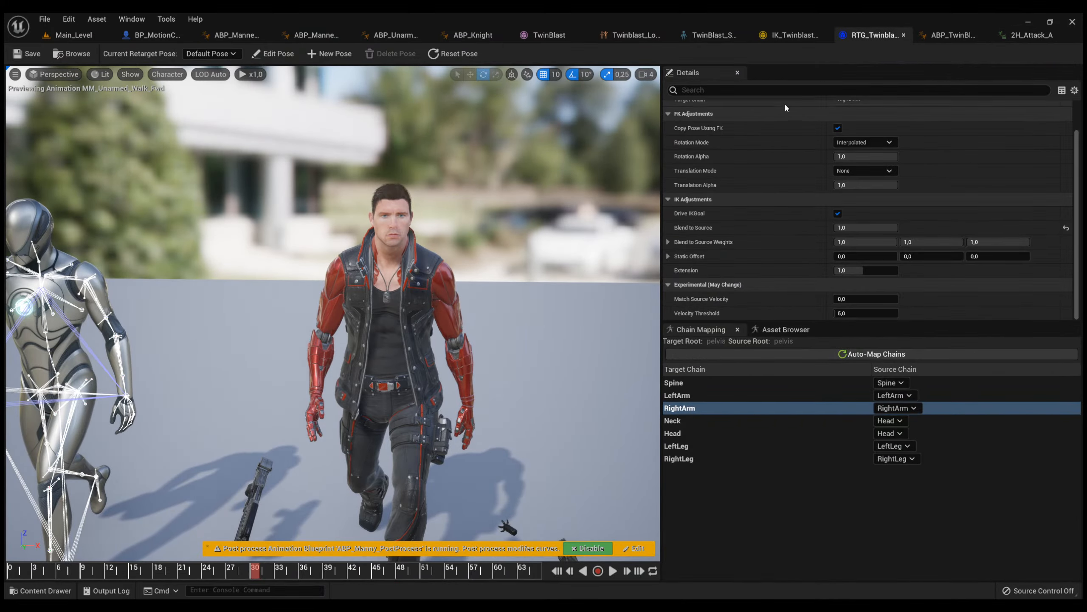
left_click(785, 329)
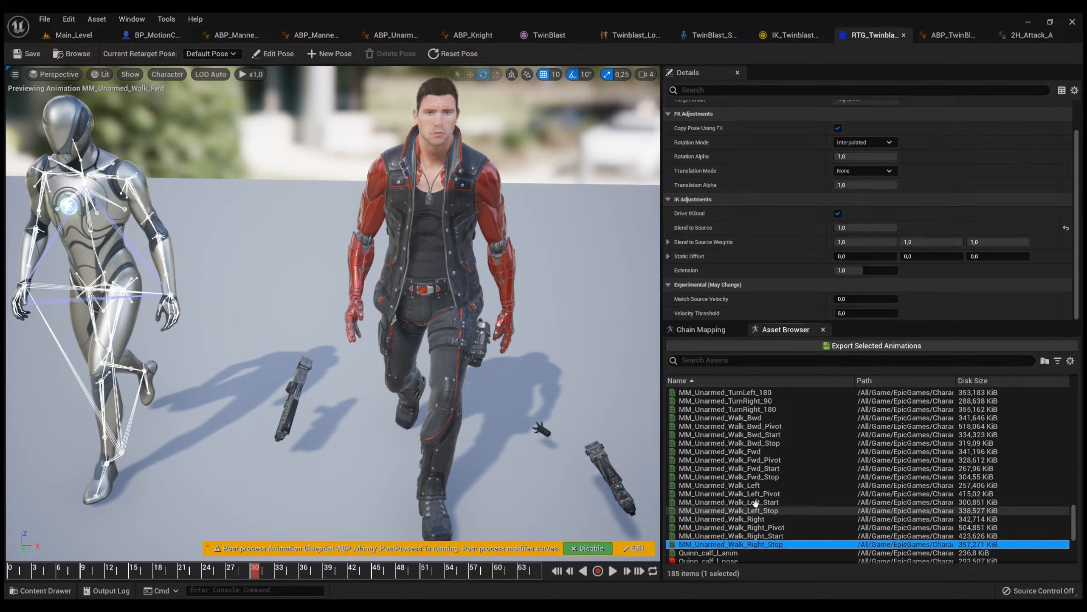
scroll(768, 483, "up", 15)
scroll(762, 479, "up", 7)
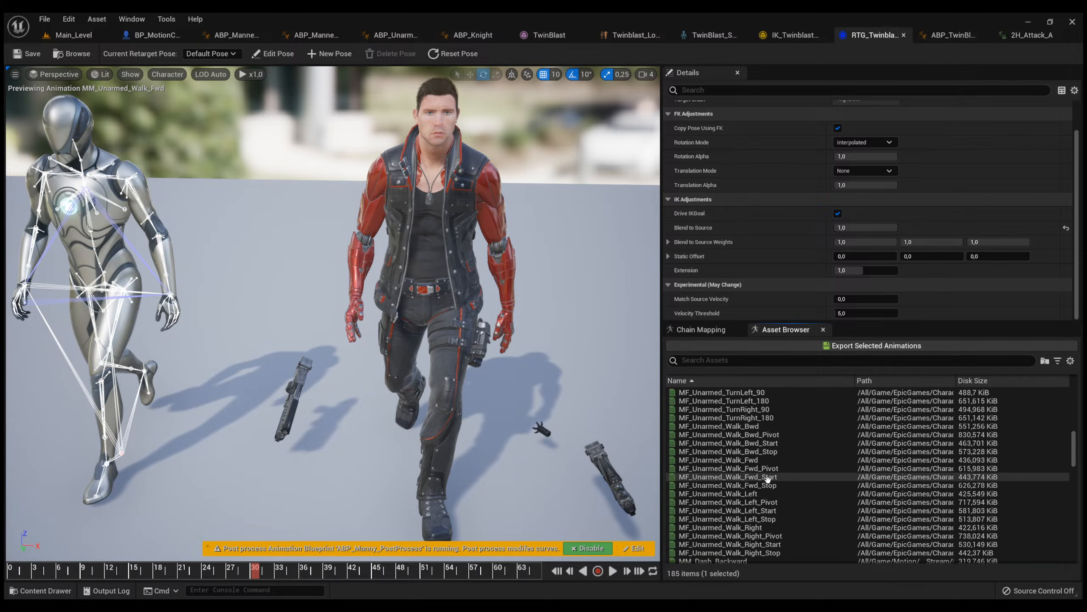
left_click(750, 476)
left_click(739, 418, "shift")
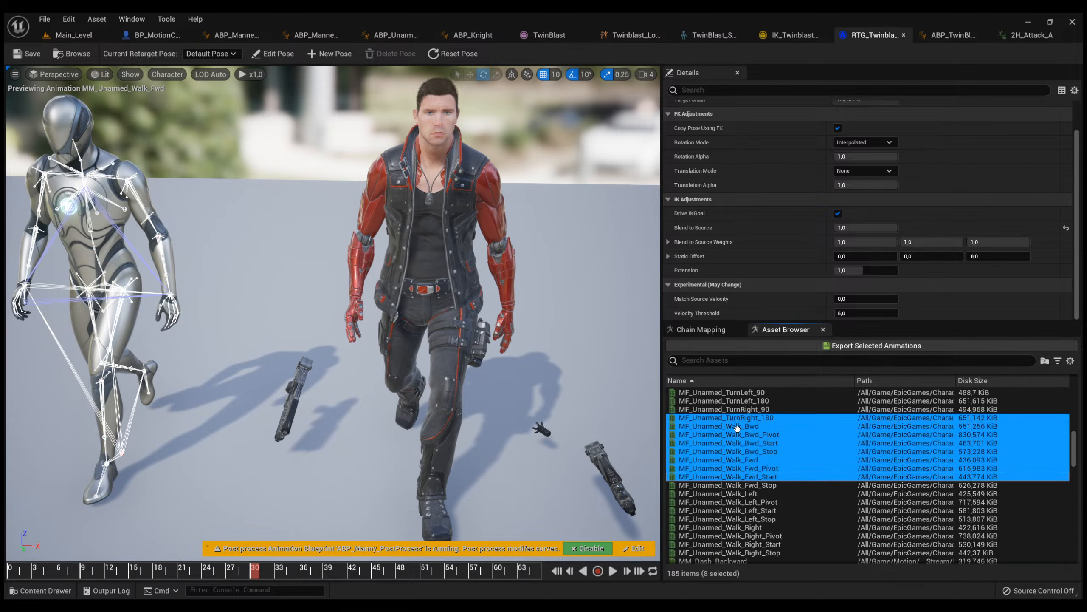
Select the animations from MF_Unarmed_Walk_Bwd through MF_Unarmed_Walk_Fwd_Stop and return to the 2H_Attack_A animation.
left_click(736, 426)
left_click(736, 486, "shift")
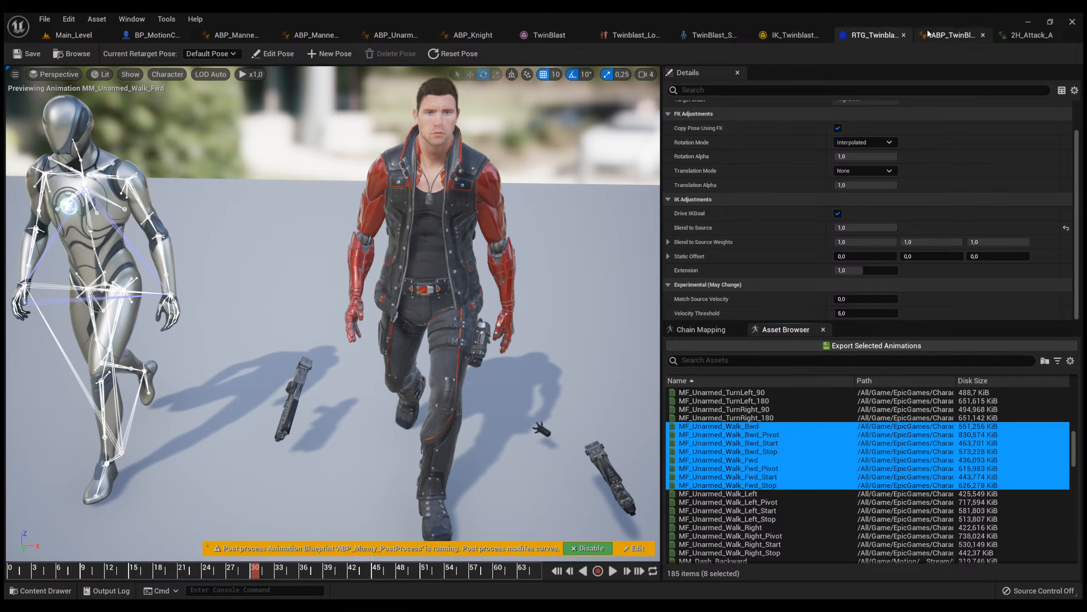
left_click(1017, 37)
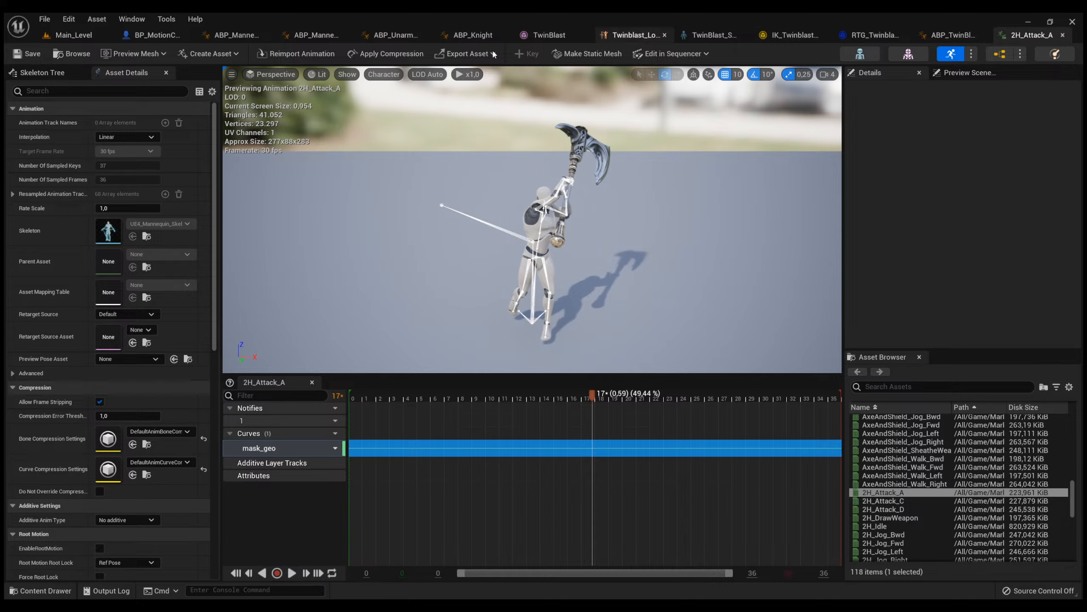
Open the RTG_UE4Manny_UE5Manny retargeter from ThirdPerson's Mannequin_UE4 Rigs folder and compare its source rig with the skeleton of 2H_Attack_A.
left_click(93, 37)
key("ctrl+space")
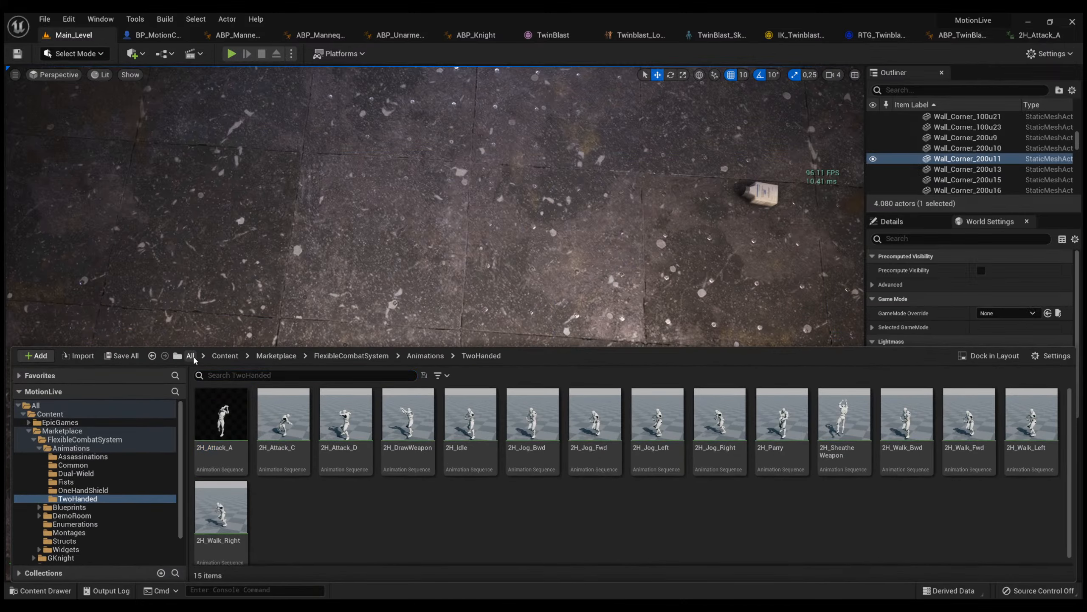
left_click(225, 356)
double_click(379, 442)
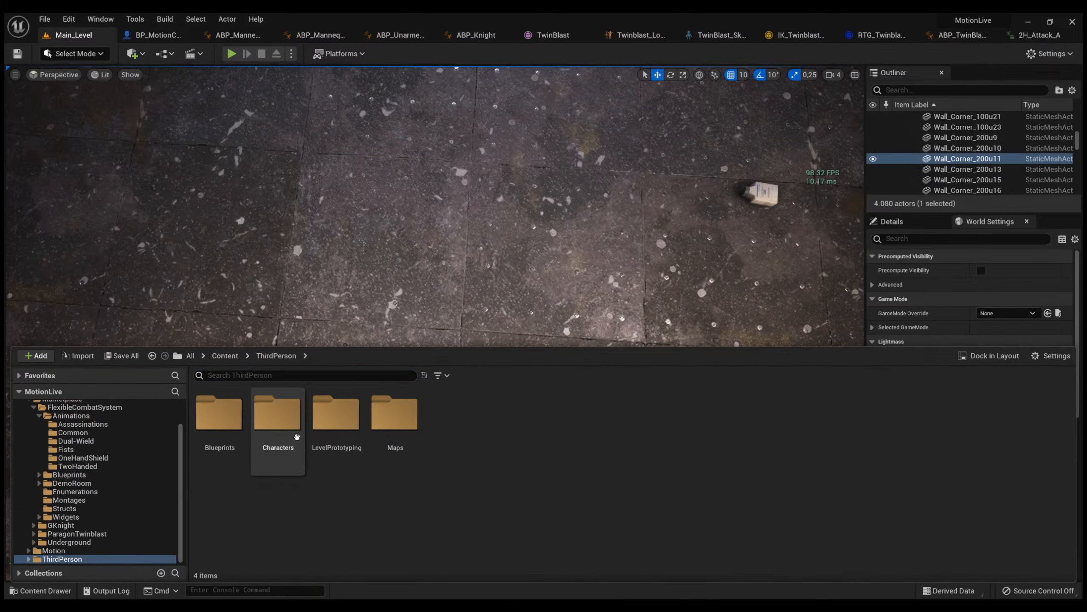
double_click(270, 424)
double_click(219, 413)
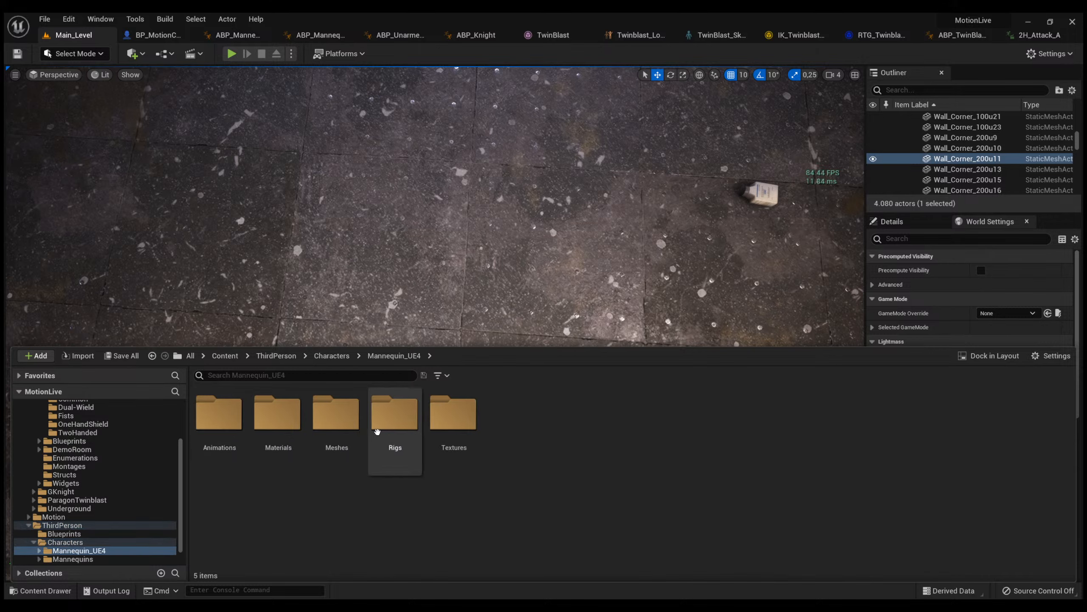
double_click(395, 413)
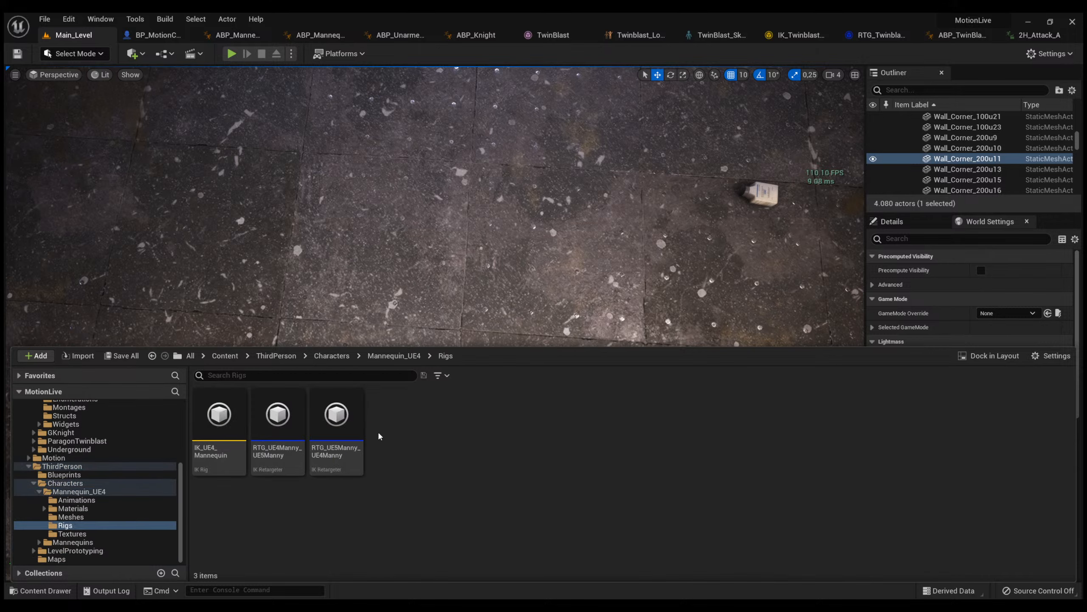
double_click(281, 456)
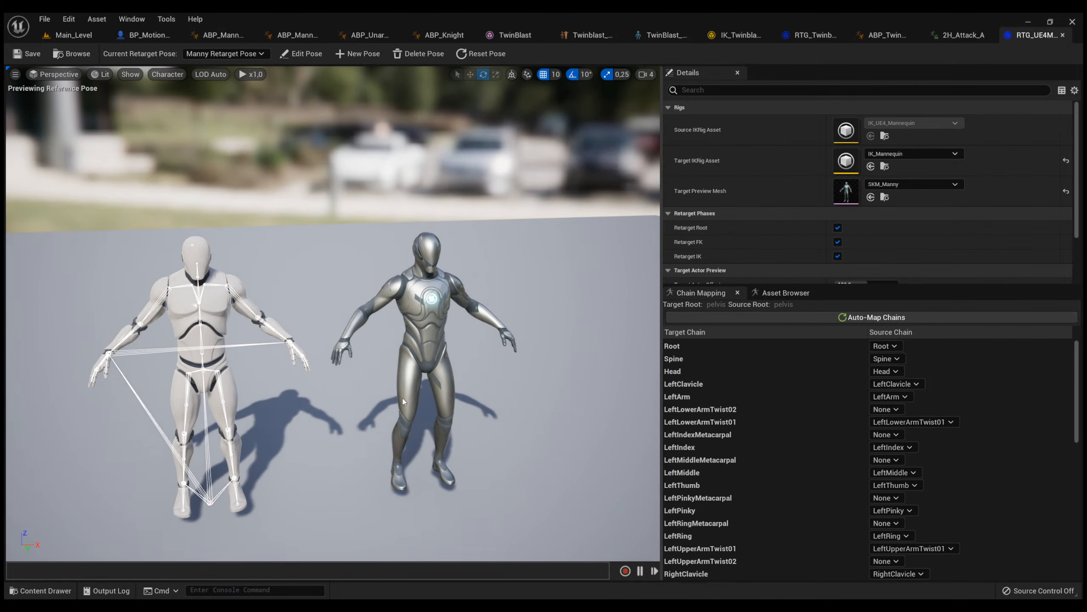
left_click(961, 34)
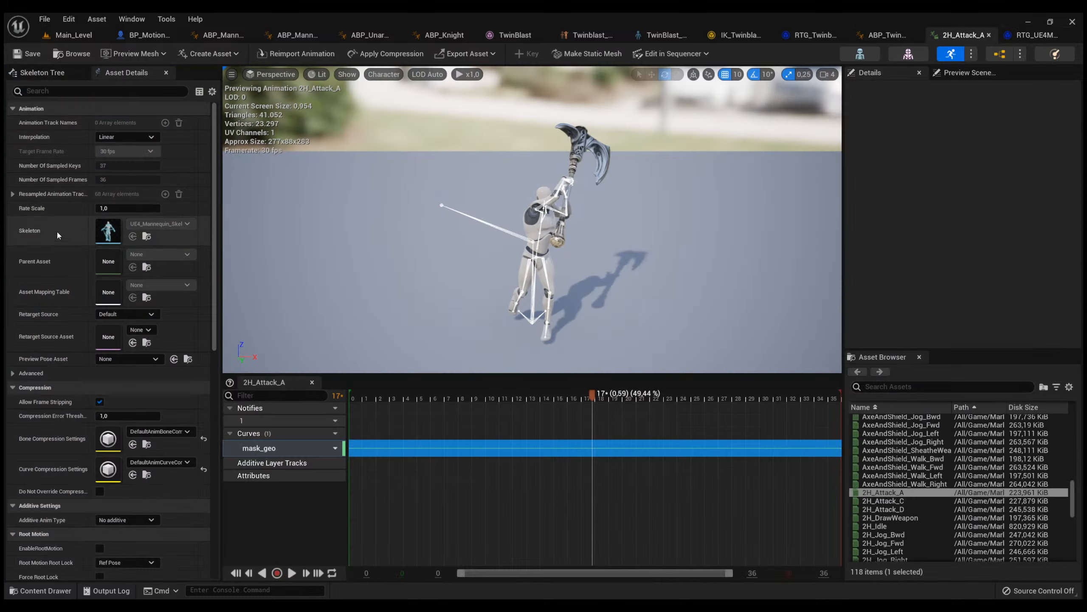
left_click(1034, 35)
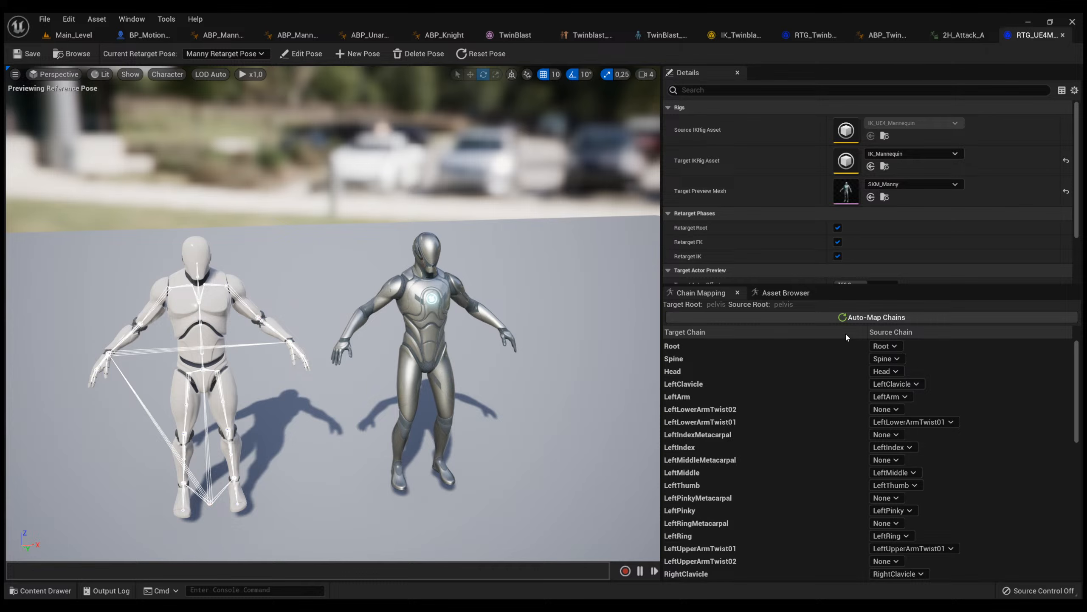
Preview the 2H_Jog_Fwd animation on both mannequins in the retargeter and pause it mid-stride.
left_click(785, 293)
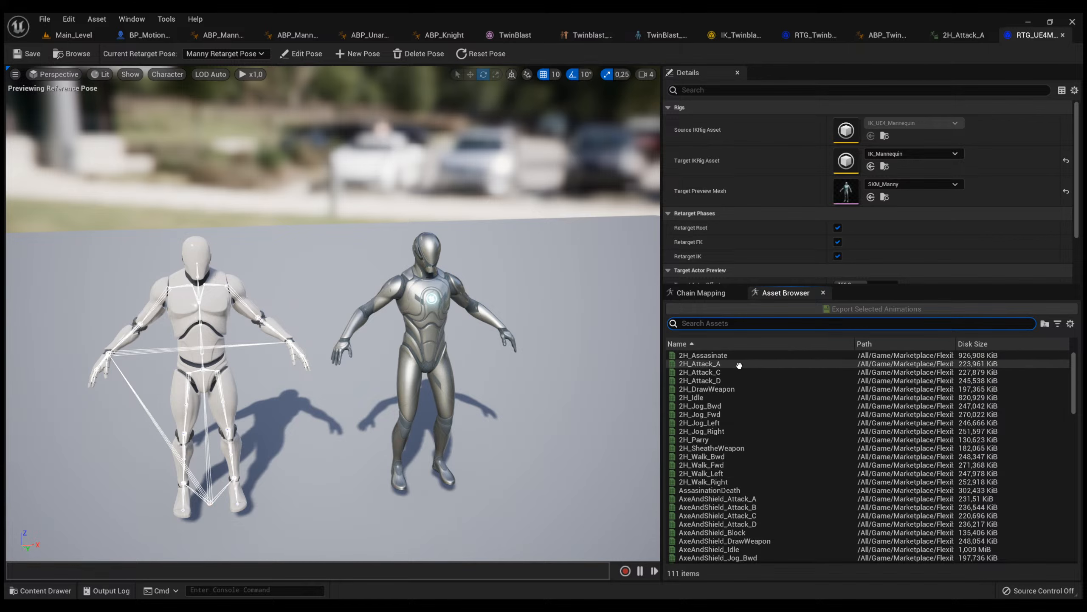
left_click(749, 413)
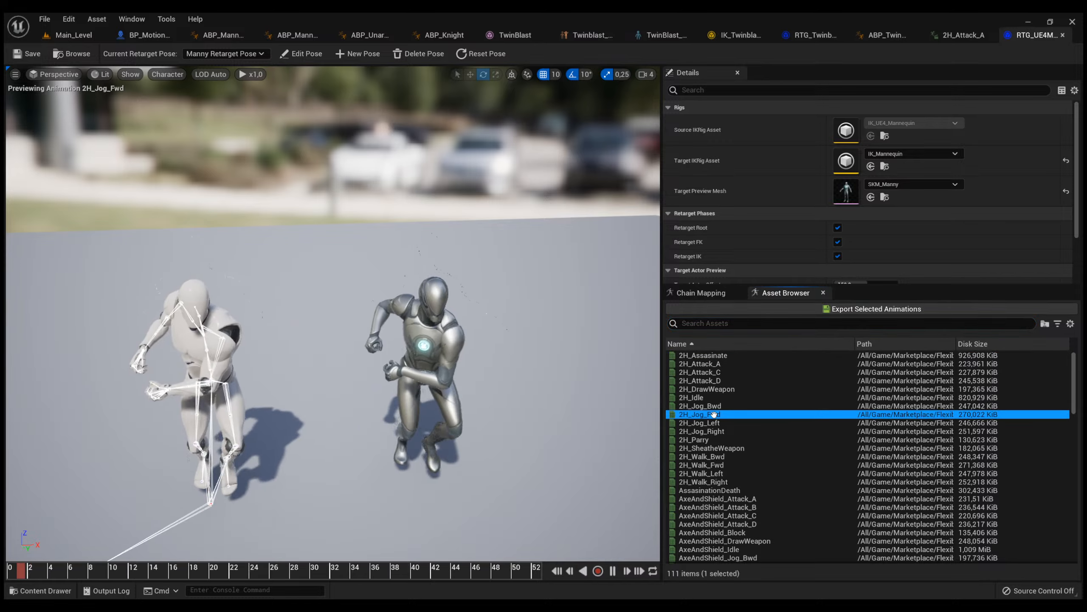
mouse_move(500, 389)
right_mouse_down()
mouse_move(518, 400)
mouse_move(505, 381)
mouse_move(500, 389)
right_mouse_up()
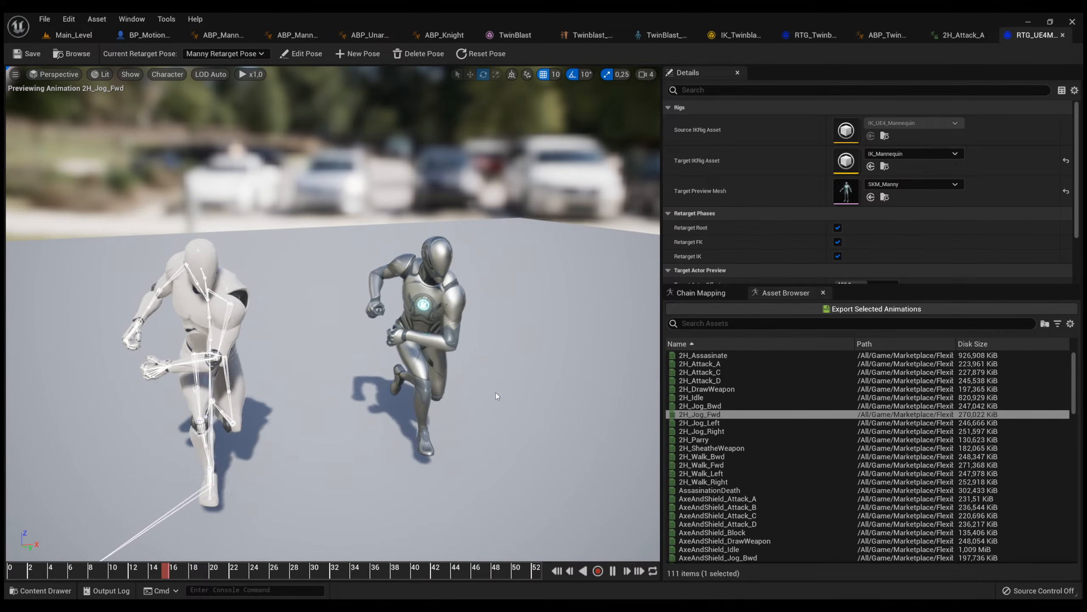
key("space")
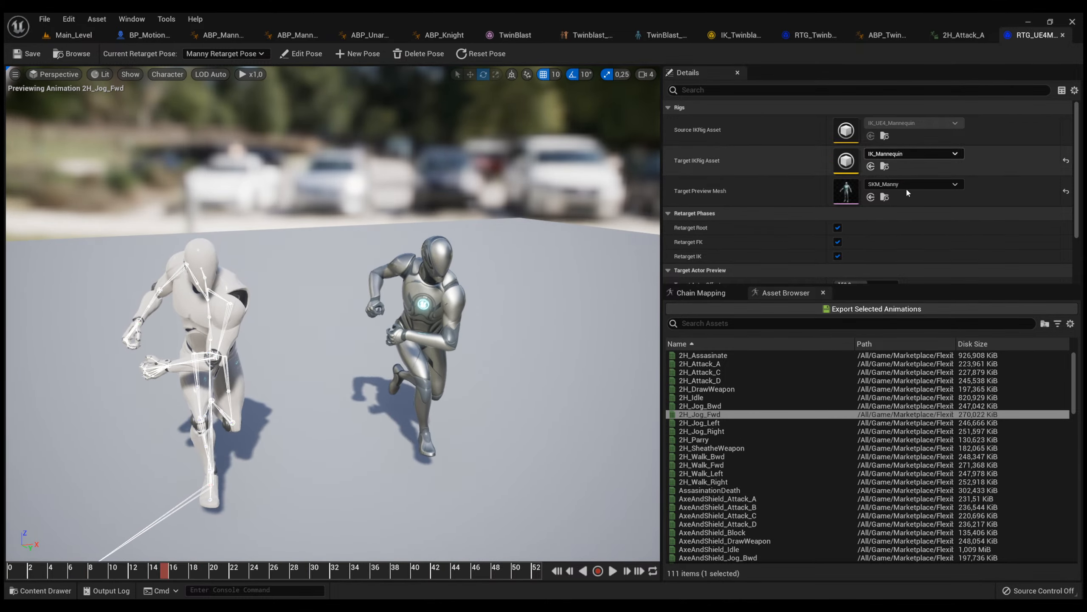
Select the animations from 2H_Assasinate through 2H_Walk_Right and export them as retargeted animations.
left_click(708, 481)
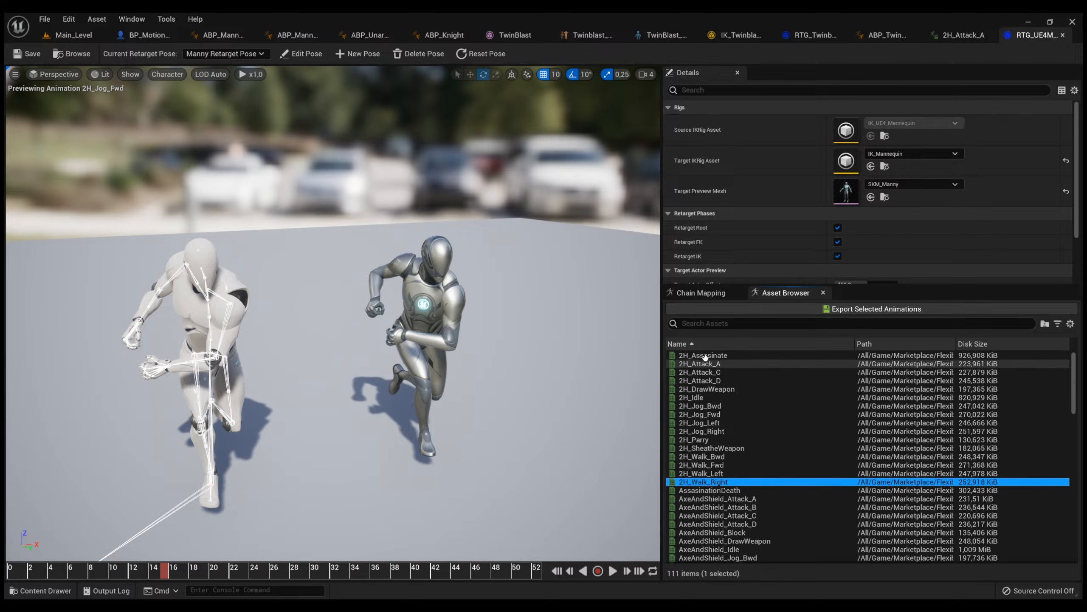
left_click(770, 356, "shift")
left_click(839, 310)
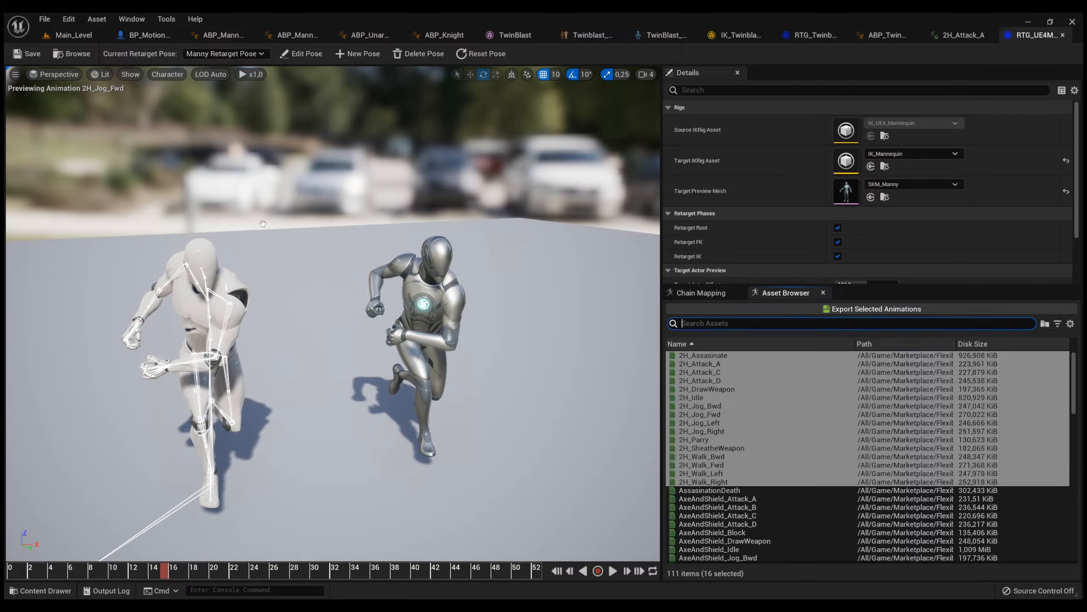
left_click(299, 427)
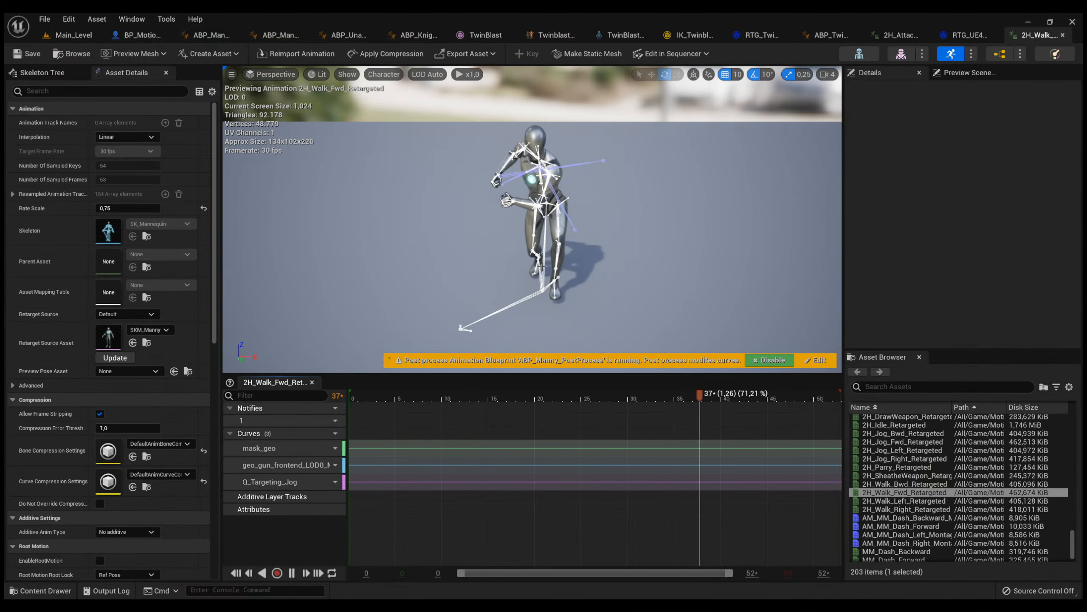
Examine the 2H_Walk_Fwd_Retargeted animation playing on the Manny mesh.
right_click_drag(541, 266, 555, 232)
key("w")
scroll(556, 247, "down", 3)
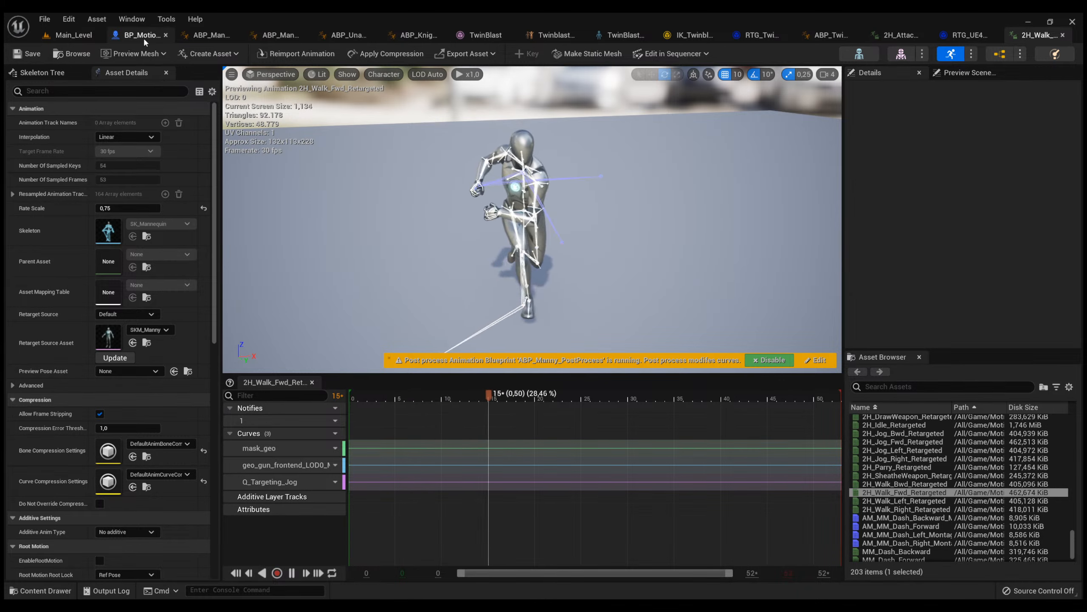
Browse the EpicGames, Marketplace and Motion content folders in search of the unarmed animation layers.
key("ctrl+space")
left_click(225, 395)
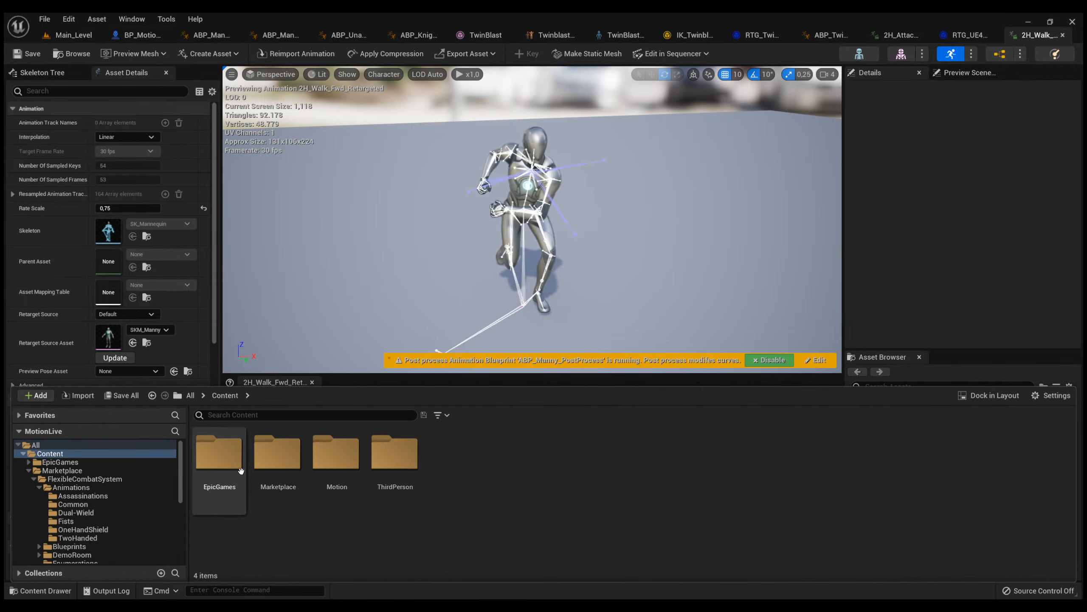
double_click(241, 471)
double_click(241, 471)
key("alt+Left")
key("alt+Left")
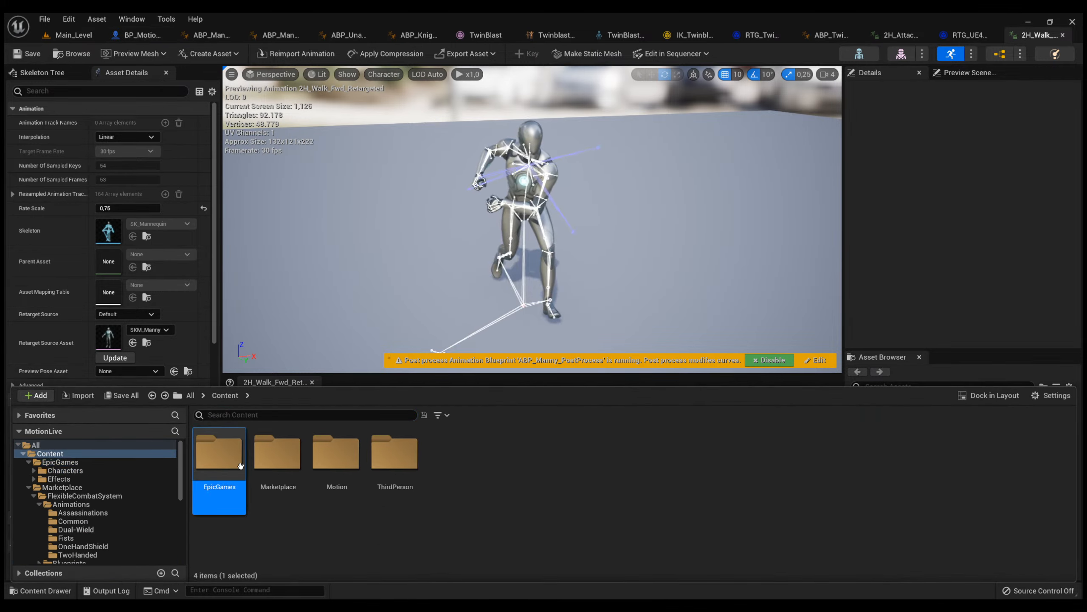
double_click(273, 475)
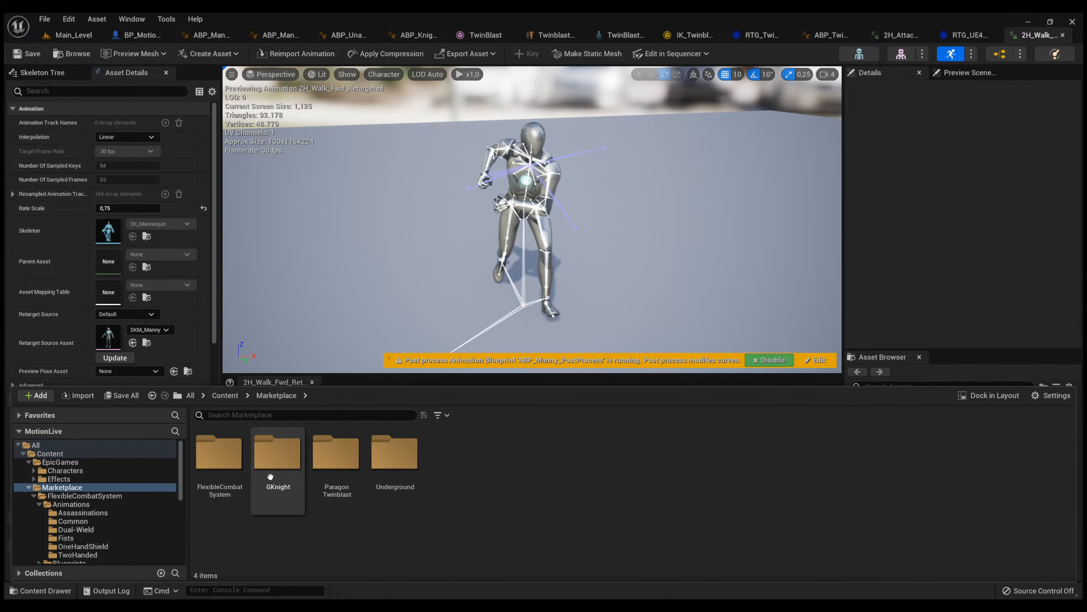
key("alt+Left")
left_click(357, 486)
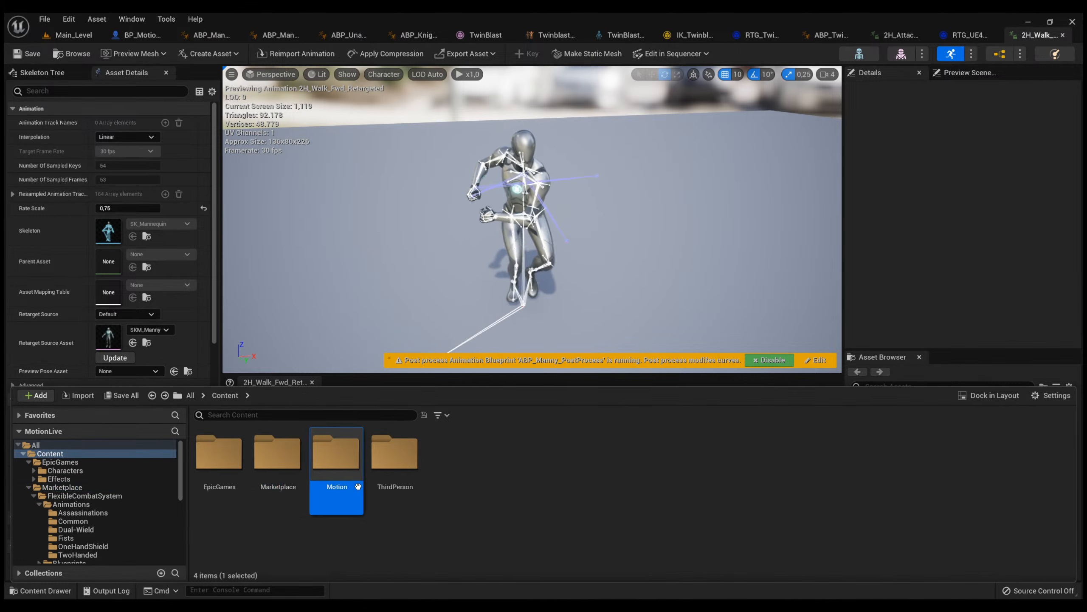
double_click(327, 475)
key("alt+Left")
Open ABP_UnarmedAnimLayers from the EpicGames Mannequin's Animations/Locomotion/Unarmed folder.
double_click(226, 457)
double_click(226, 458)
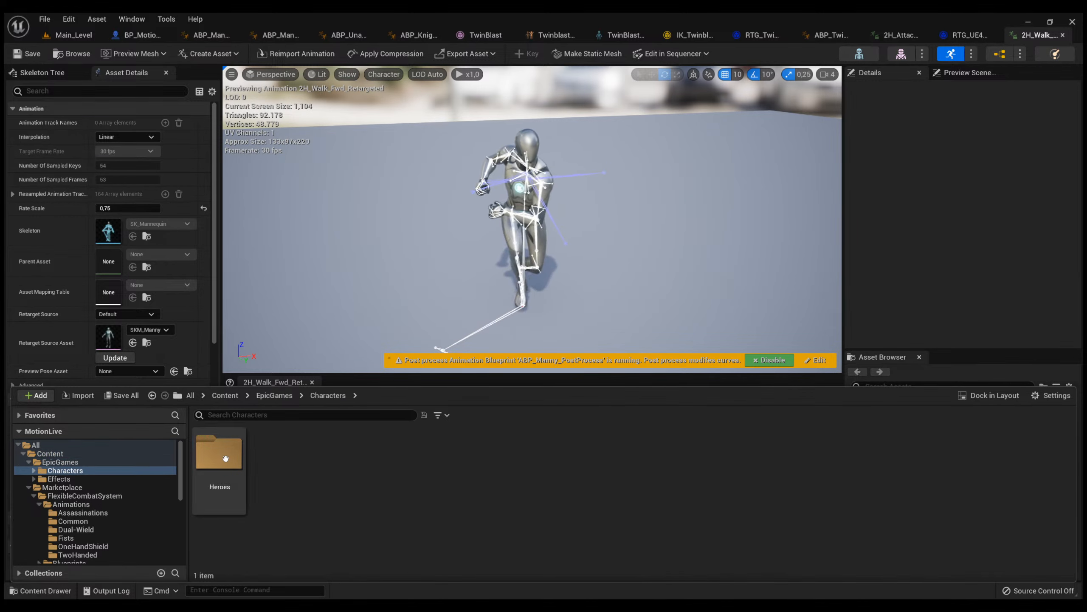
double_click(226, 458)
double_click(226, 458)
double_click(387, 458)
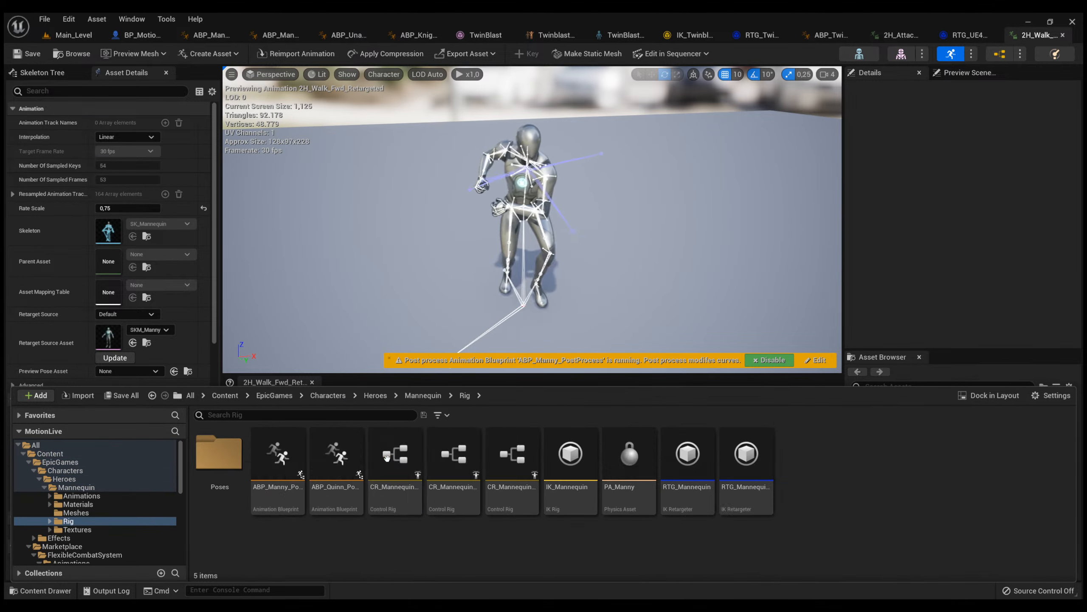
key("alt+Left")
double_click(219, 454)
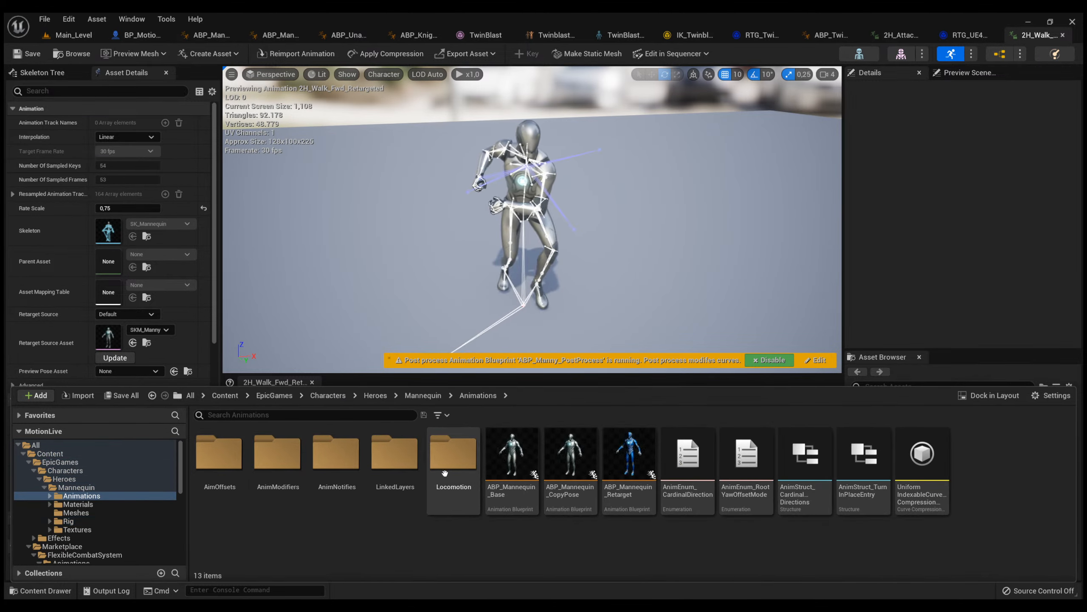
double_click(412, 467)
key("alt+Left")
double_click(455, 462)
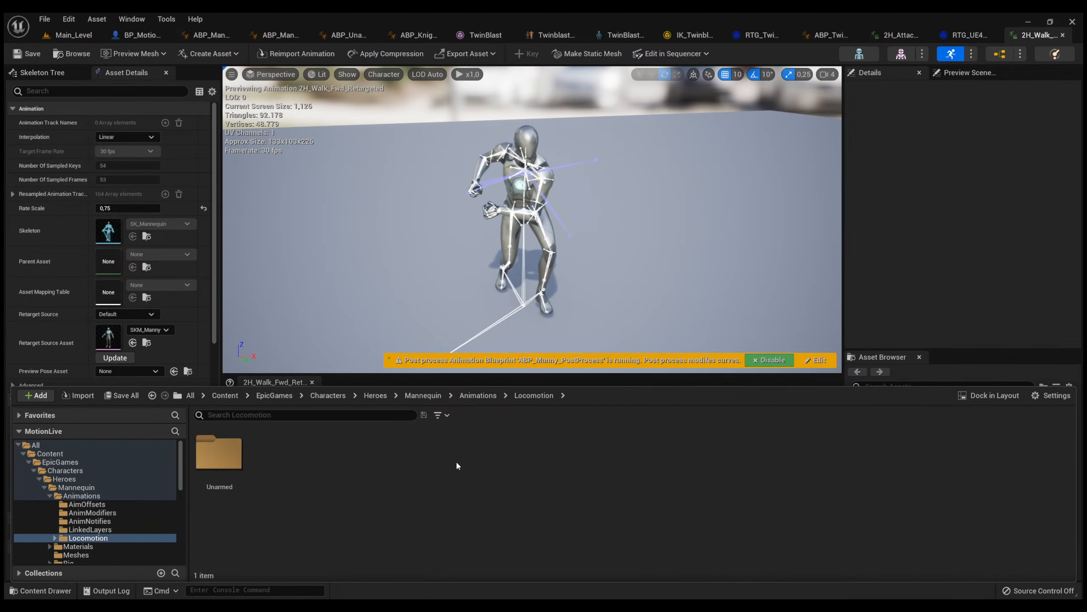
double_click(219, 454)
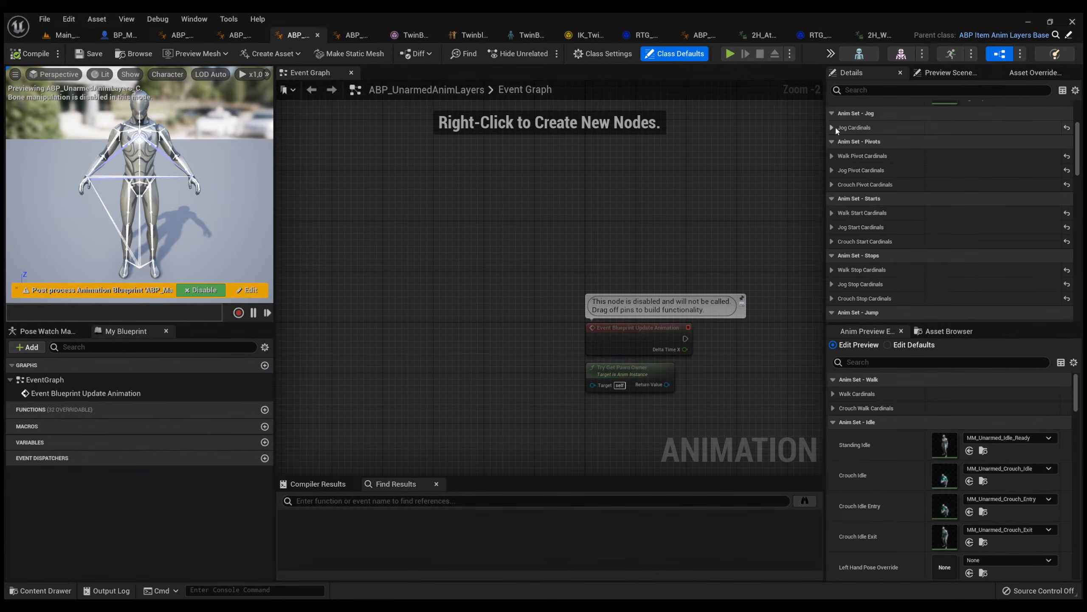
Expand the Walk Cardinals and Crouch Walk Cardinals of ABP_UnarmedAnimLayers and review the animations assigned to each direction.
scroll(909, 187, "up", 5)
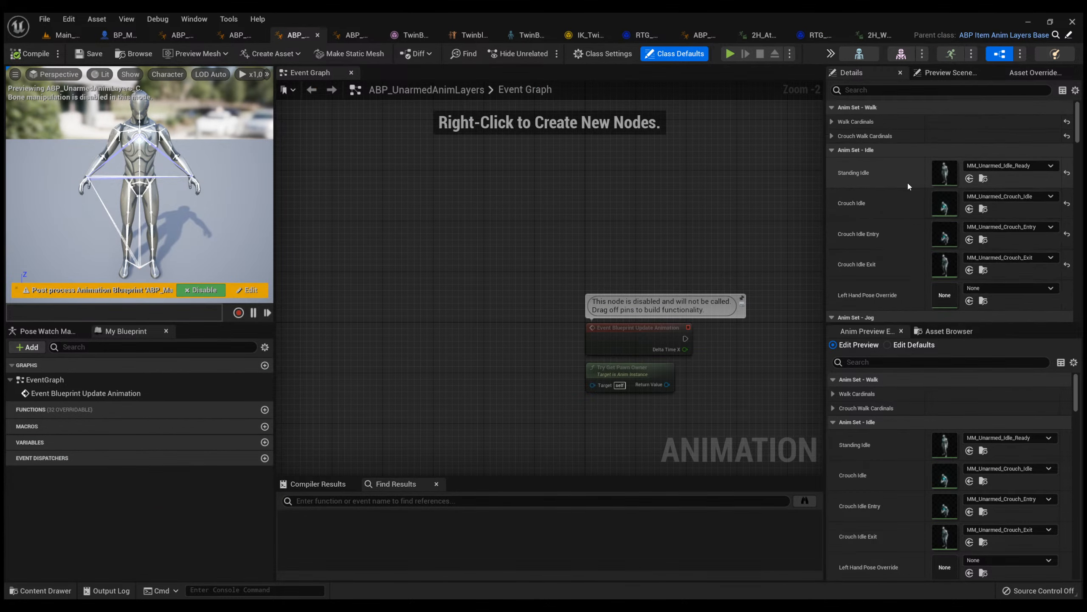
left_click(831, 121)
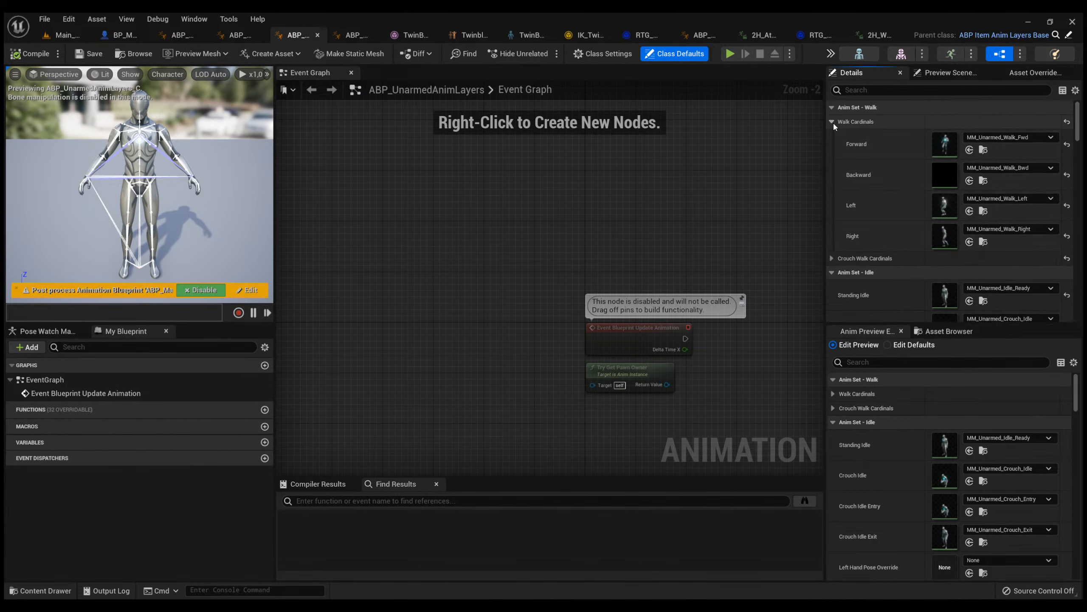
left_click(913, 257)
scroll(940, 185, "down", 3)
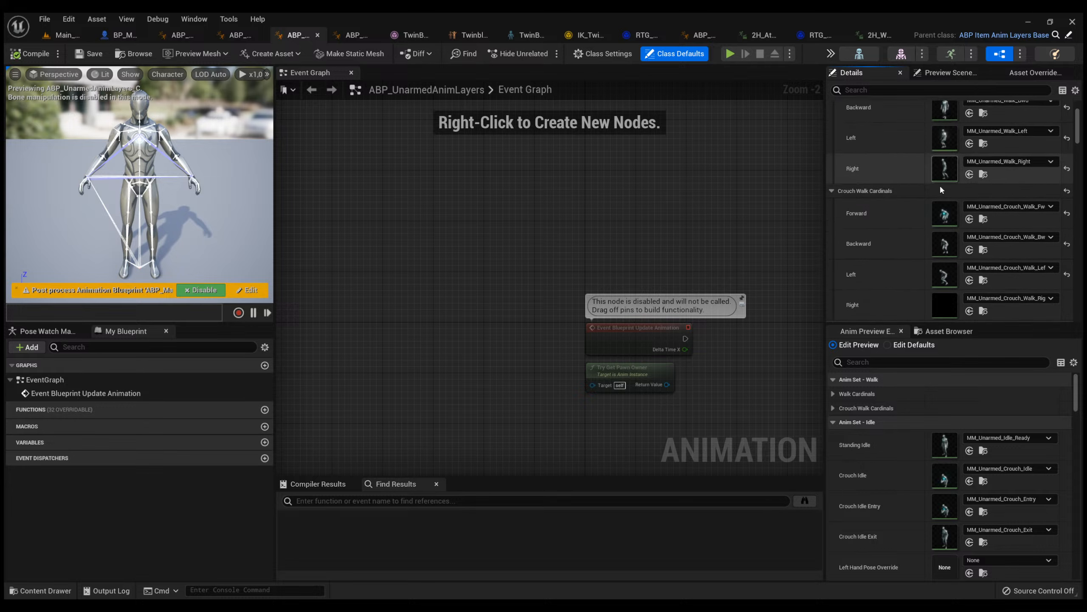
scroll(940, 185, "down", 3)
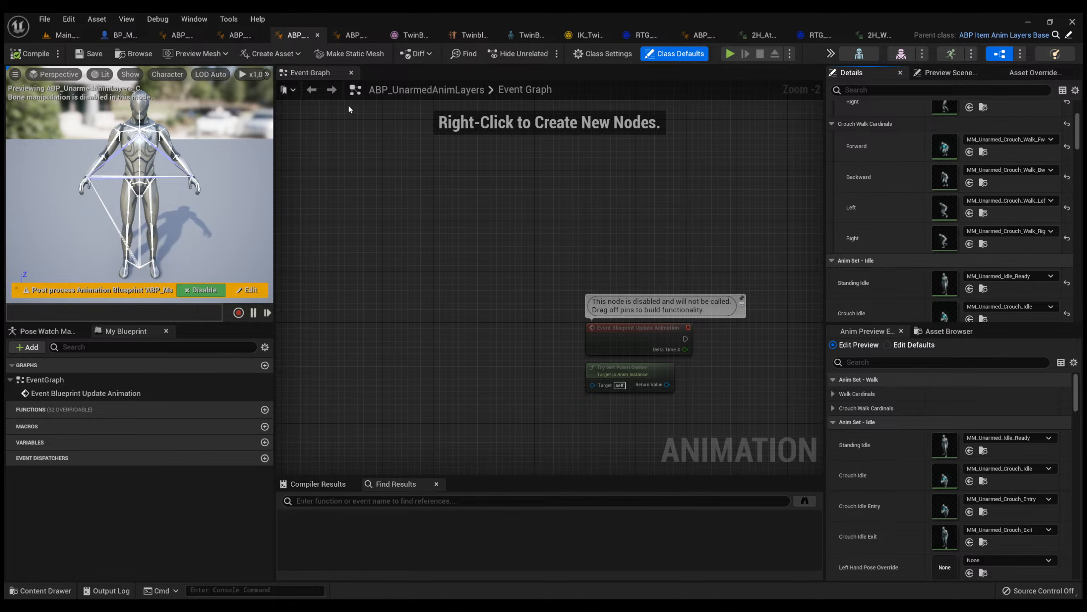
Duplicate ABP_UnarmedAnimLayers in the Unarmed folder and name the copy ABP_SwordAnimLayers.
key("ctrl+space")
left_click(216, 469)
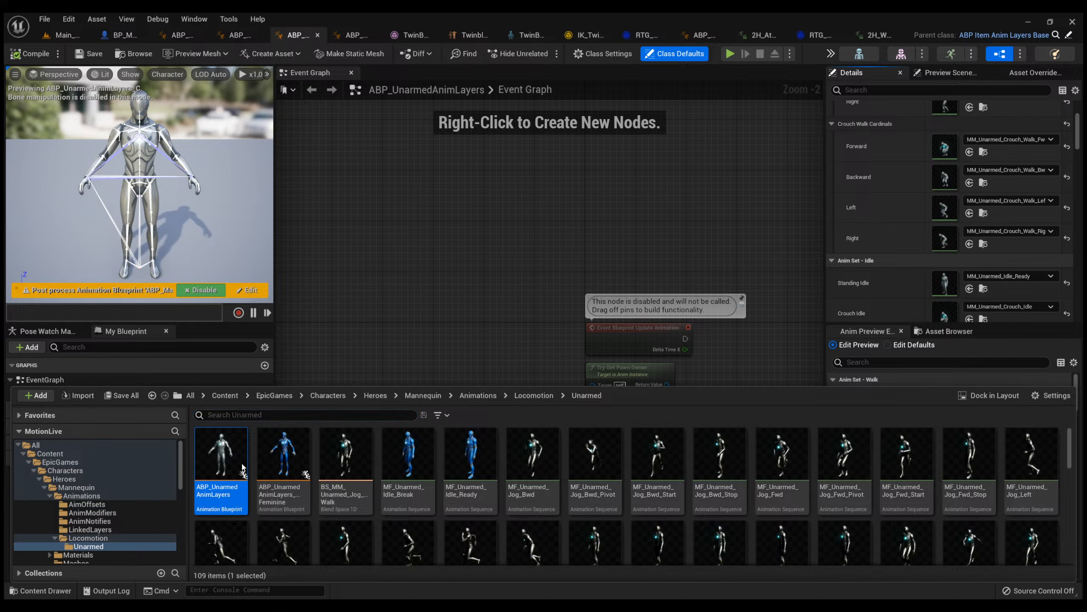
key("ctrl+d")
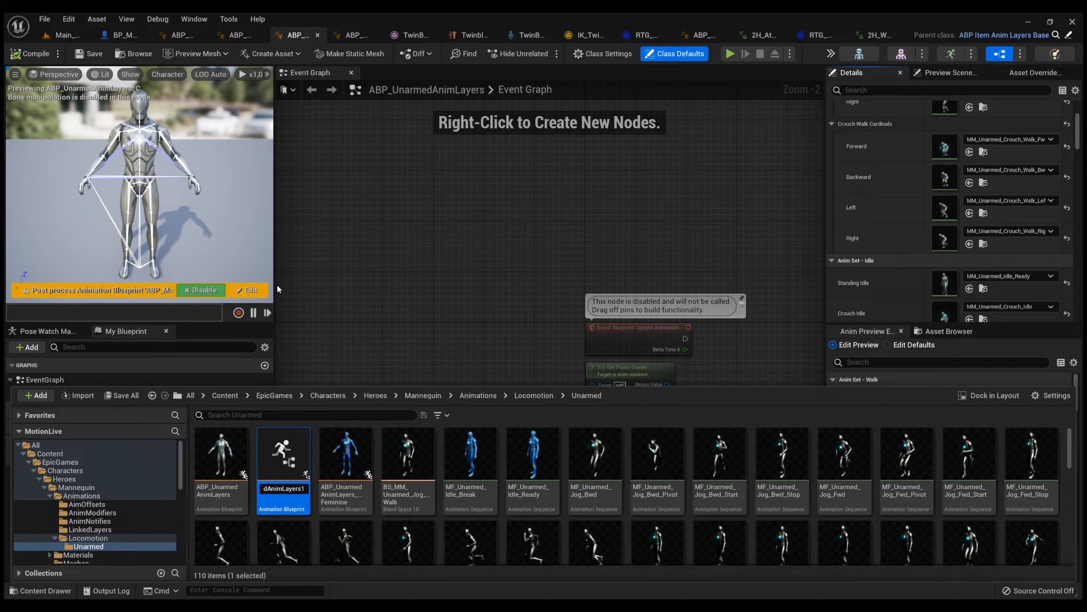
key("BackSpace")
key("BackSpace")
key("BackSpace")
key("BackSpace")
key("BackSpace")
key("BackSpace")
key("BackSpace")
key("BackSpace")
key("BackSpace")
key("BackSpace")
key("BackSpace")
key("BackSpace")
key("BackSpace")
key("BackSpace")
key("BackSpace")
key("BackSpace")
key("BackSpace")
key("BackSpace")
type("SwordAnimLayers")
key("Return")
Create a folder named Sword inside the Mannequin's Animations/Locomotion folder.
scroll(111, 514, "down", 2)
scroll(110, 511, "down", 8)
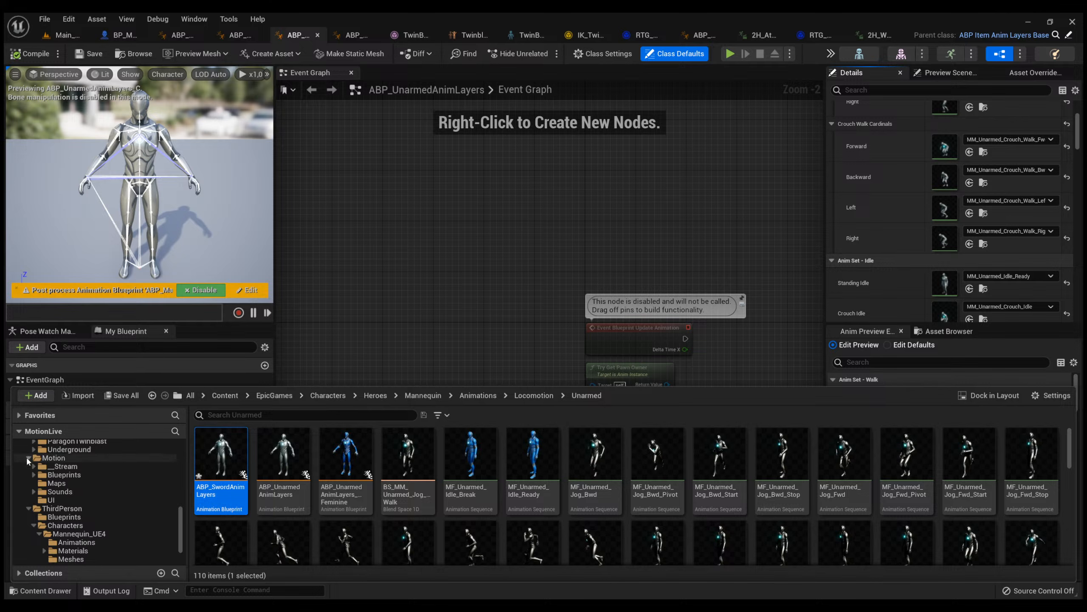
left_click(534, 395)
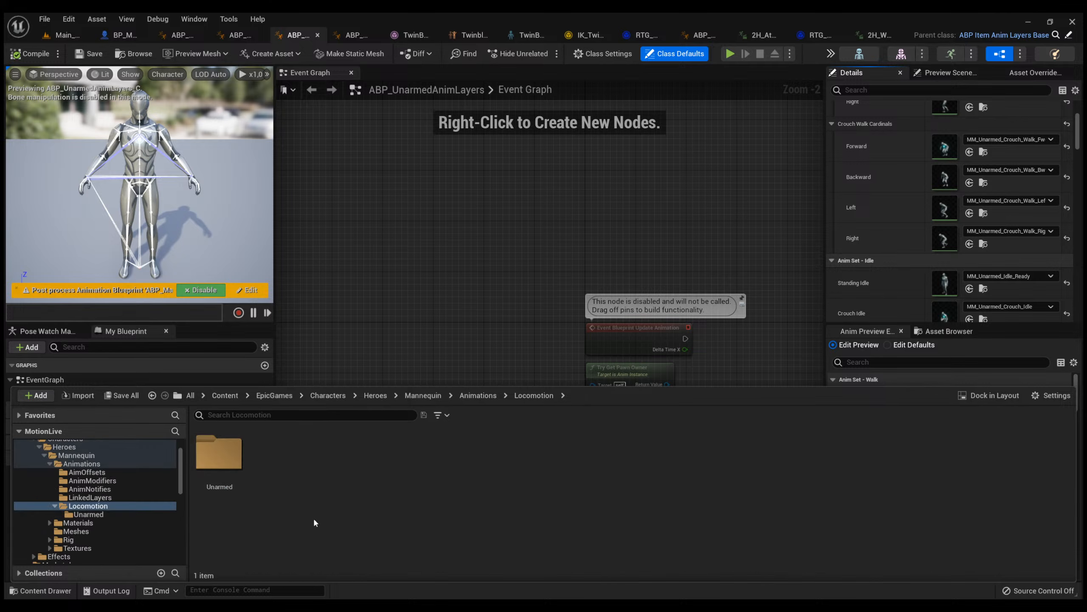
type("Sword")
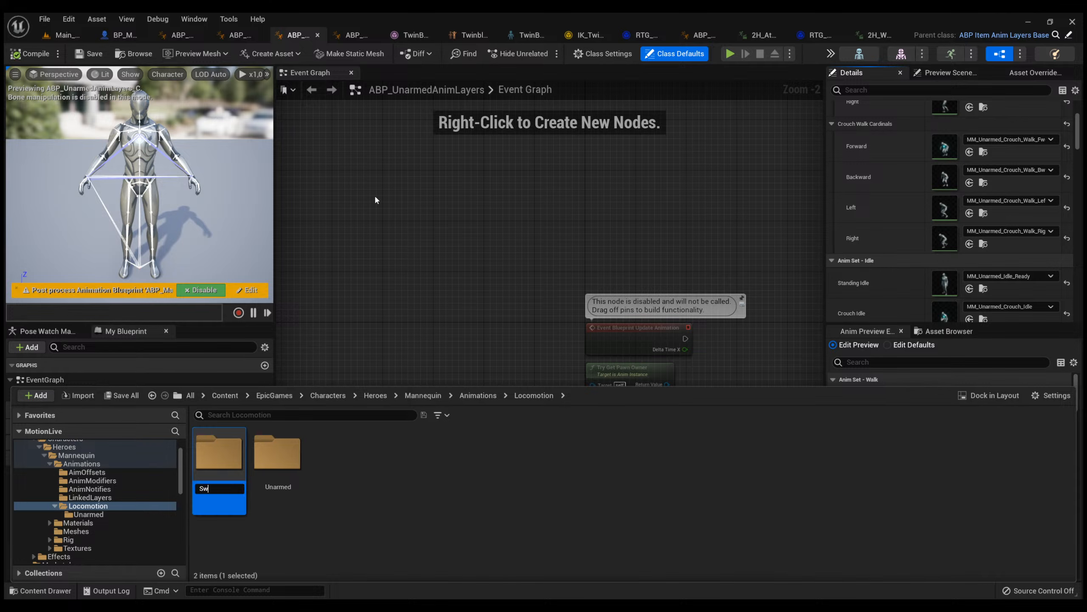
key("Return")
Move ABP_SwordAnimLayers from the Unarmed folder into the Sword folder.
double_click(277, 454)
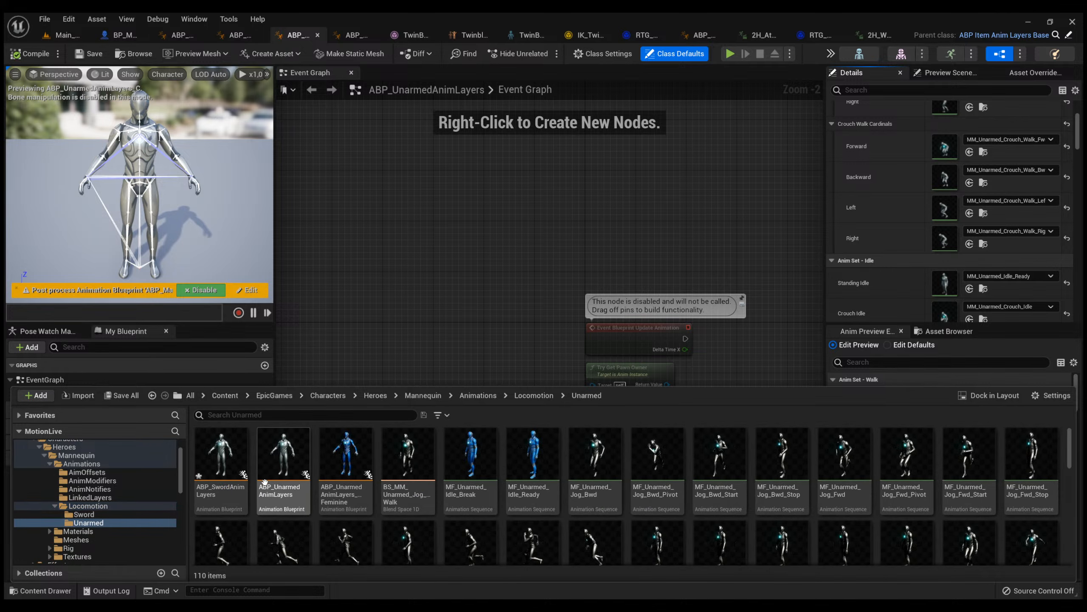
left_click(220, 454)
left_click(91, 522)
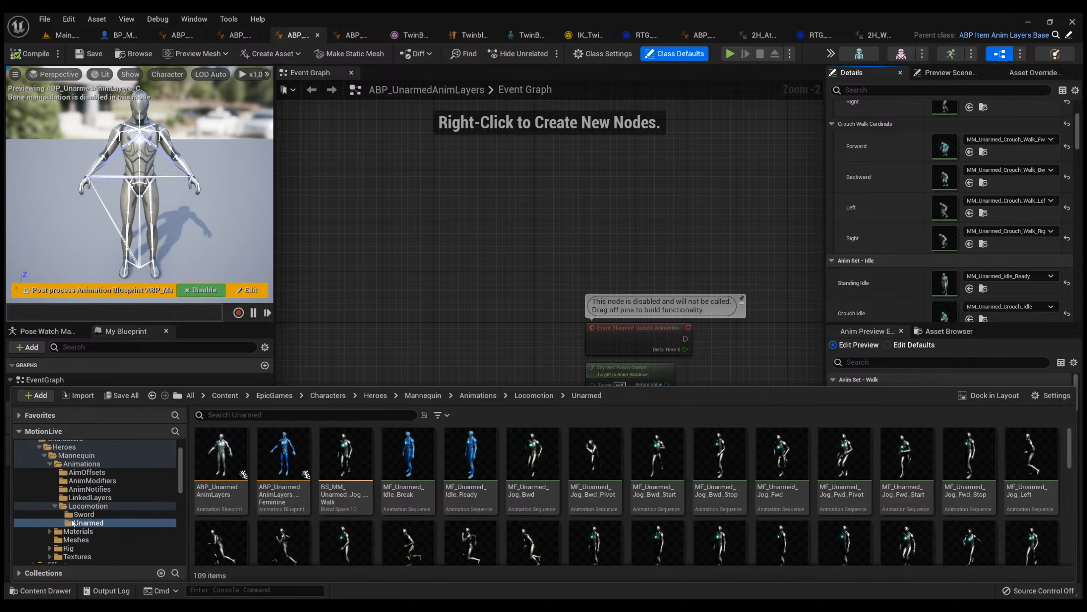
Move all the retargeted 2H animation sequences from the Motion/__Stream folder into the Locomotion/Sword folder.
scroll(72, 518, "down", 10)
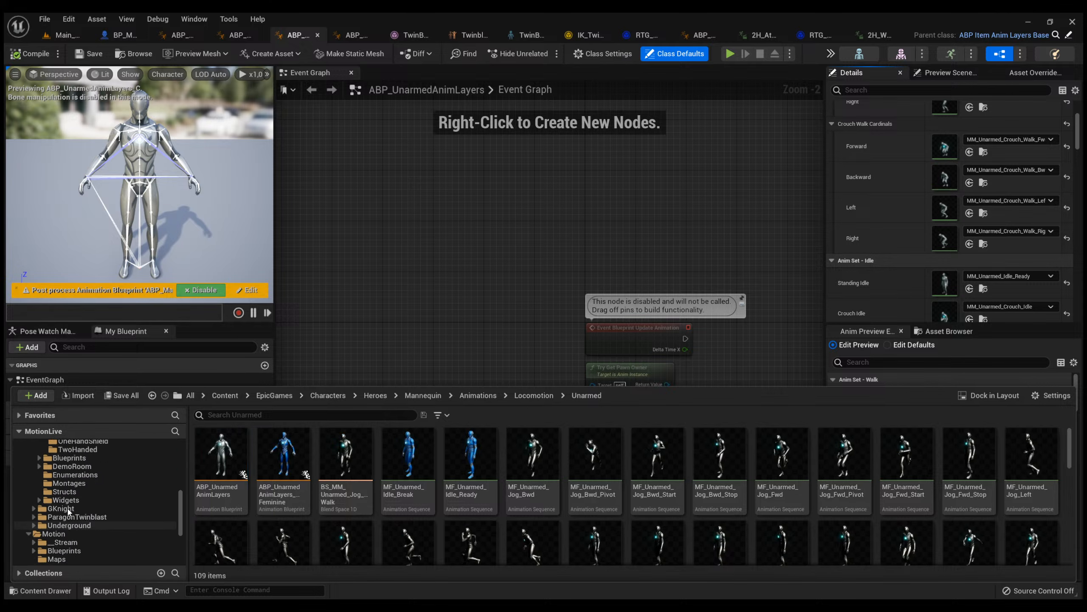
scroll(70, 508, "up", 12)
scroll(78, 497, "down", 12)
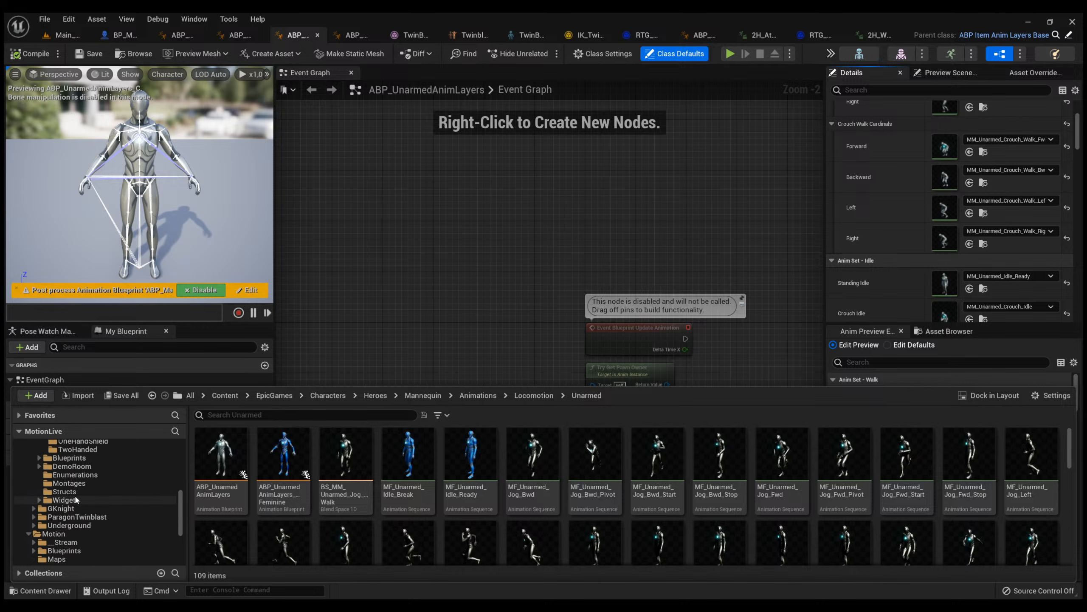
scroll(68, 502, "down", 4)
left_click(64, 475)
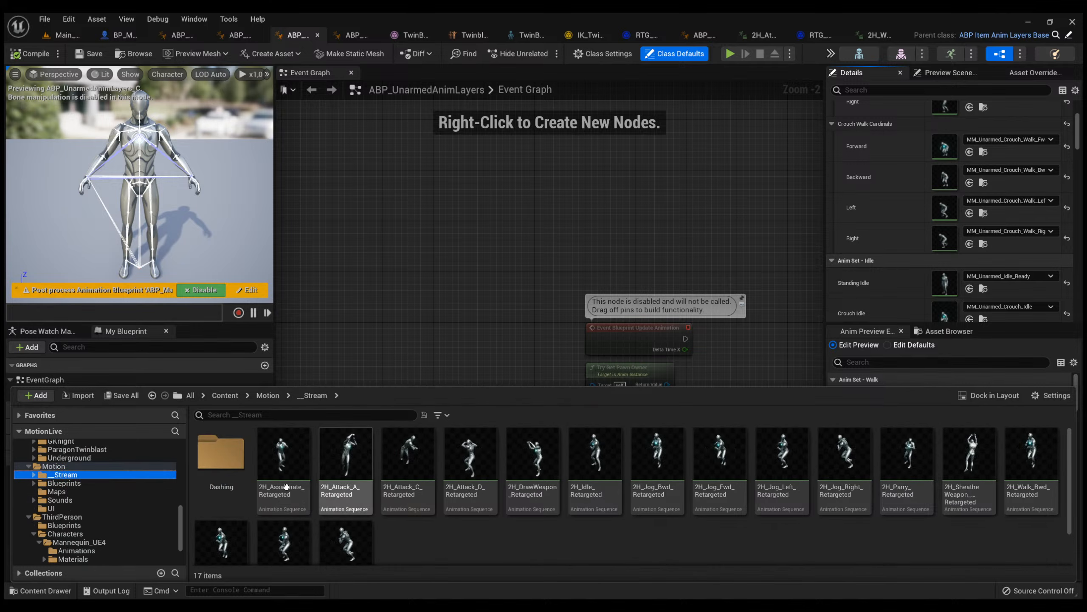
key("ctrl+a")
scroll(286, 487, "down", 1)
scroll(86, 490, "up", 5)
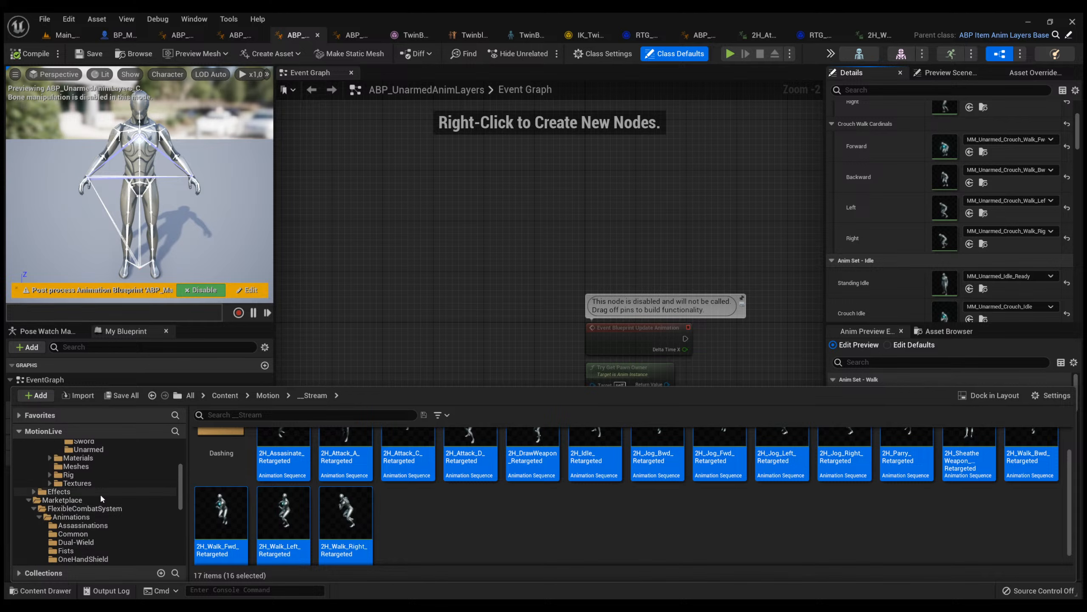
scroll(100, 493, "up", 3)
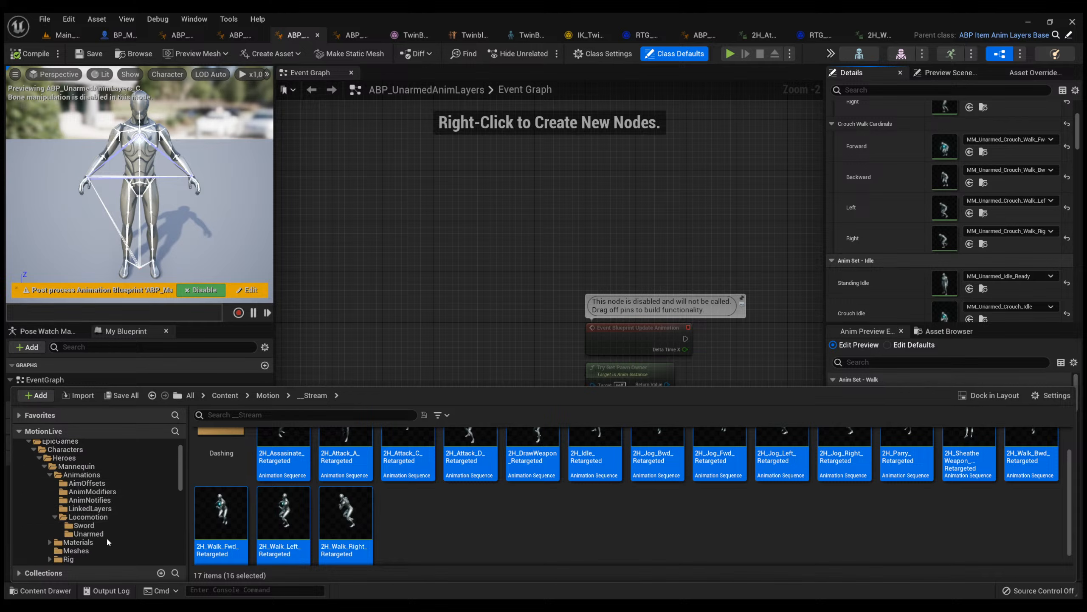
left_click(79, 524)
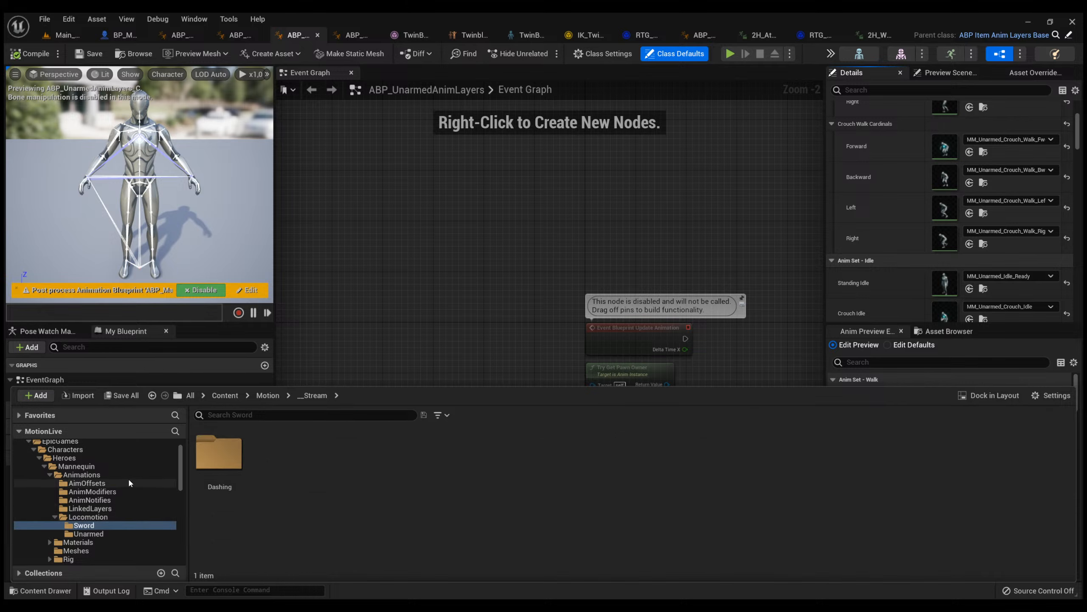
left_click(235, 507)
left_click(107, 524)
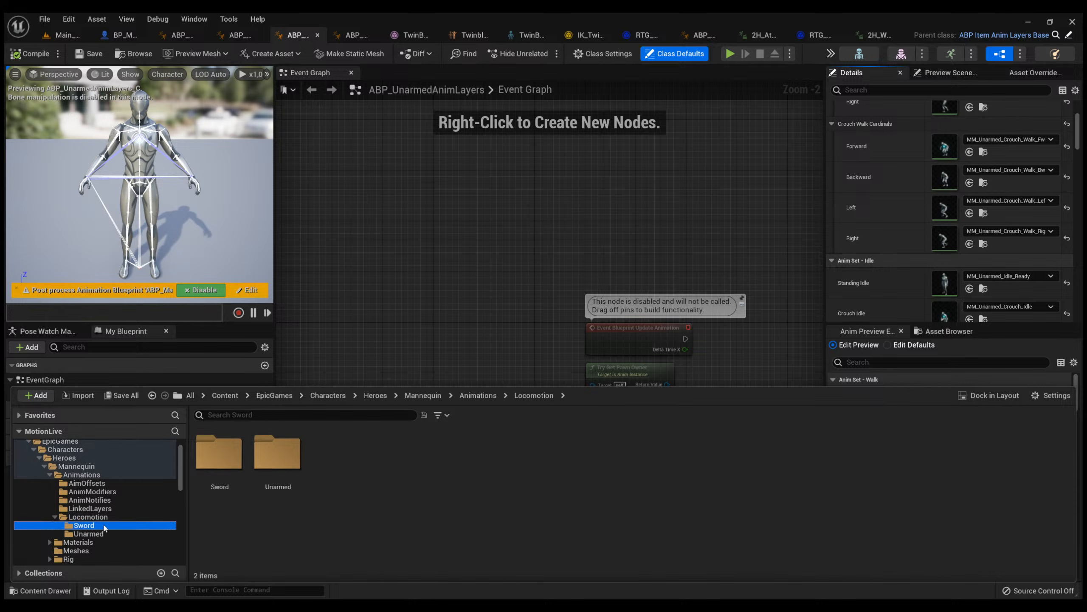
Open ABP_SwordAnimLayers from the Sword folder.
scroll(468, 498, "down", 2)
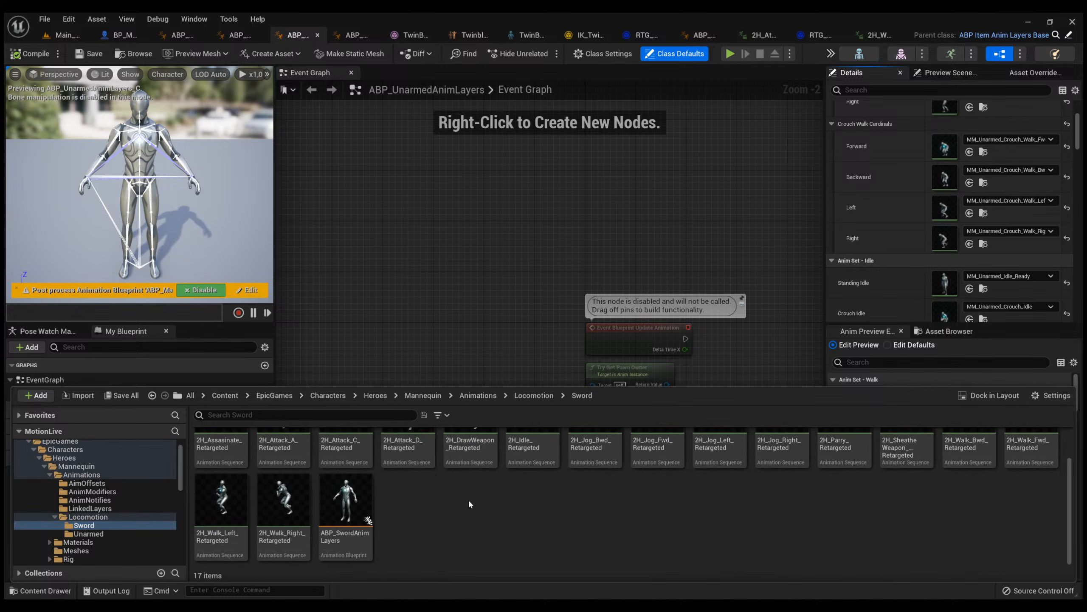
scroll(386, 506, "up", 2)
scroll(359, 508, "down", 2)
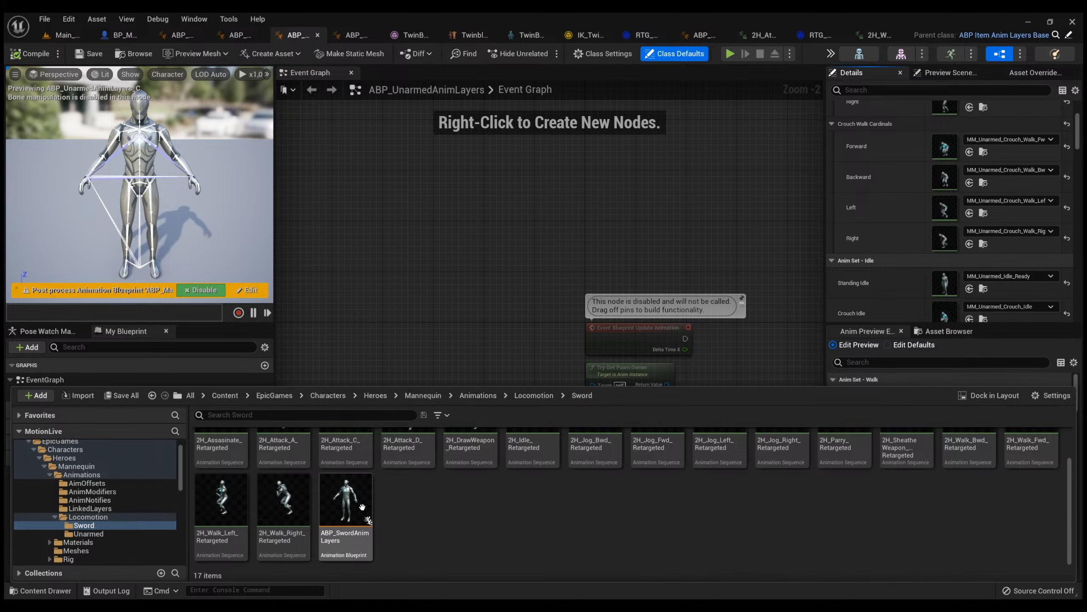
left_click(356, 510)
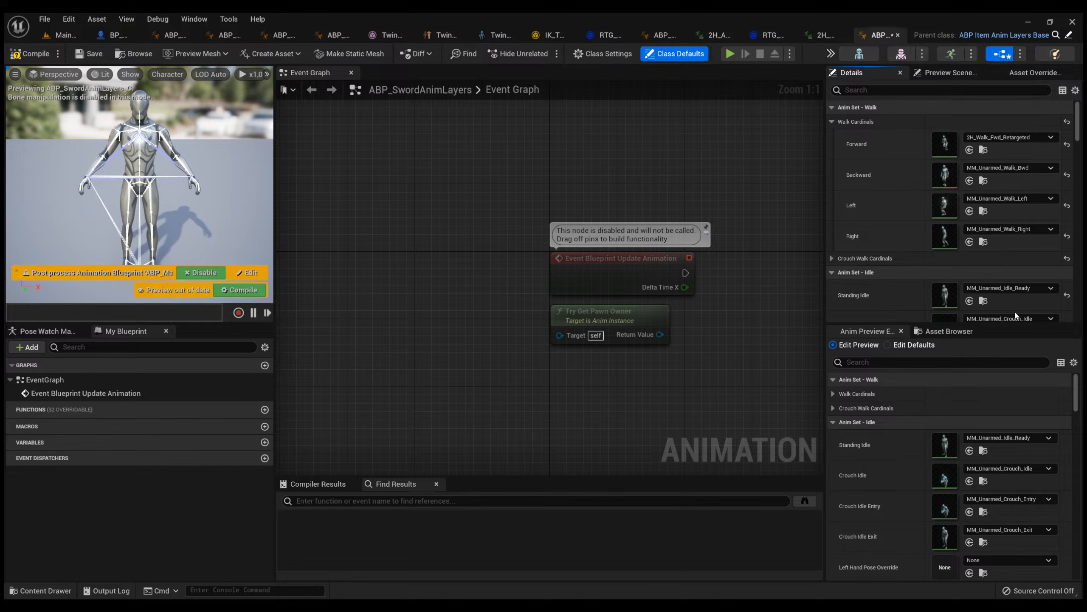
Set the Backward, Left and Right Walk Cardinals to 2H_Walk_Bwd_Retargeted, 2H_Walk_Left_Retargeted and 2H_Walk_Right_Retargeted, and compile and save the blueprint.
left_click(1010, 279)
left_click(1006, 199)
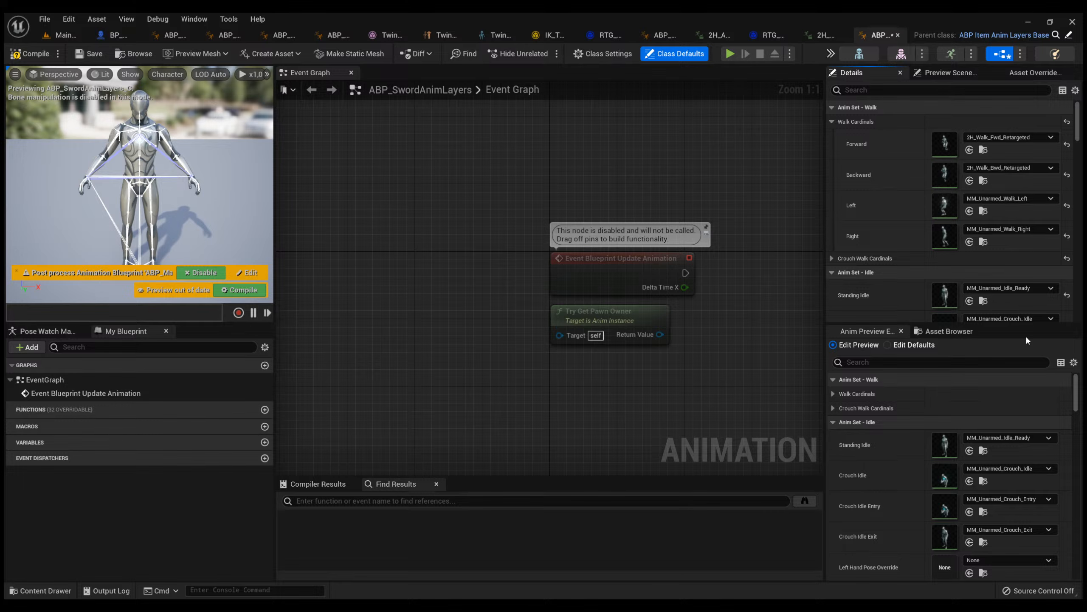
left_click(1016, 364)
left_click(30, 54)
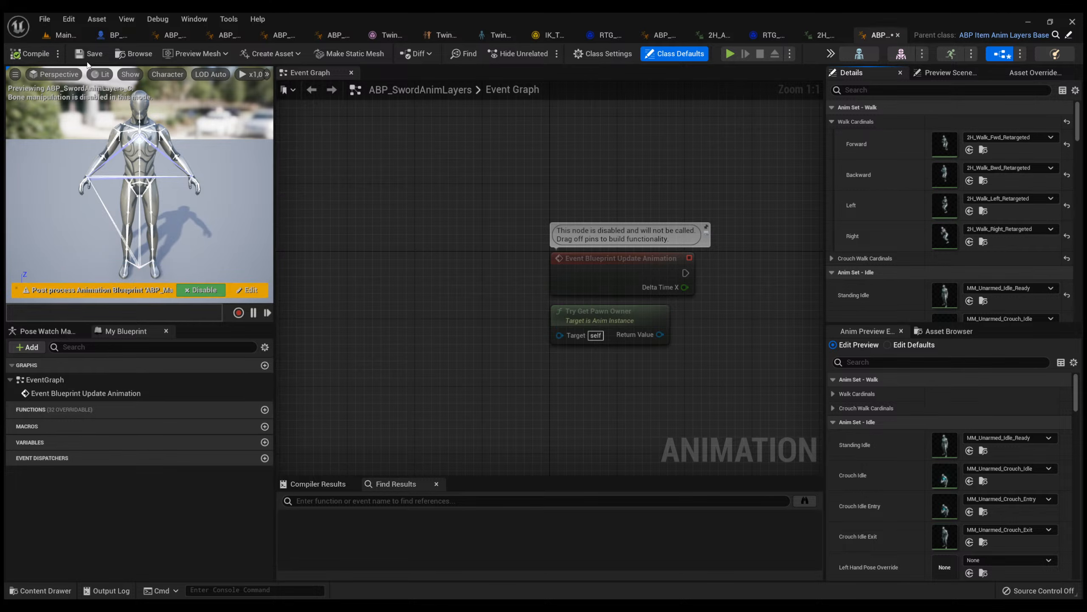
left_click(89, 55)
Assign 2H_Jog_Fwd_Retargeted, 2H_Jog_Bwd_Retargeted, 2H_Jog_Left_Retargeted and 2H_Jog_Right_Retargeted to the matching Jog Cardinals, and compile and save the blueprint.
key("ctrl+space")
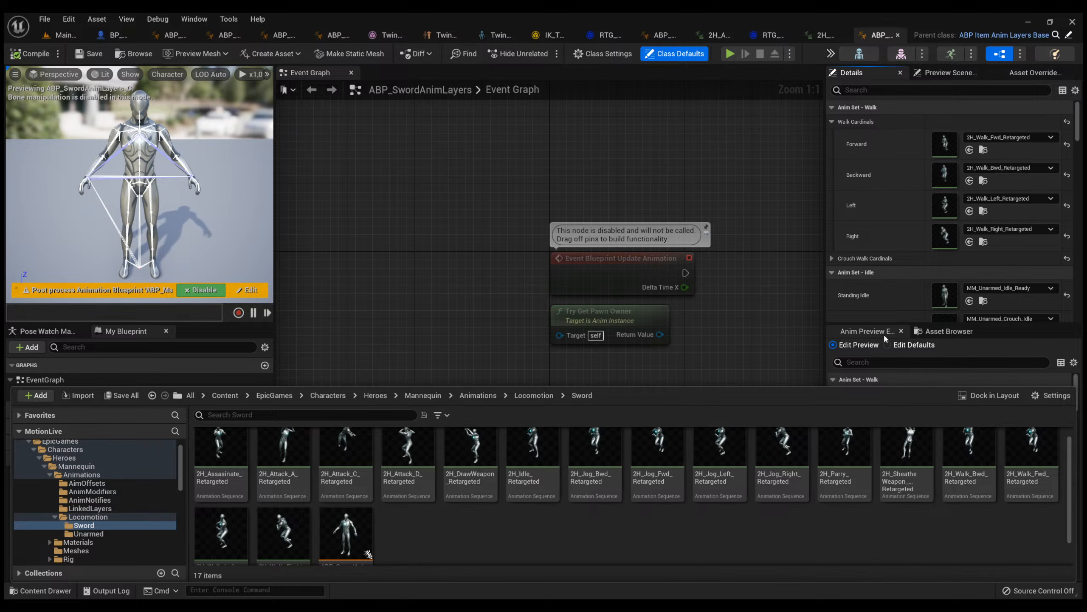
scroll(876, 207, "down", 5)
left_click(833, 158)
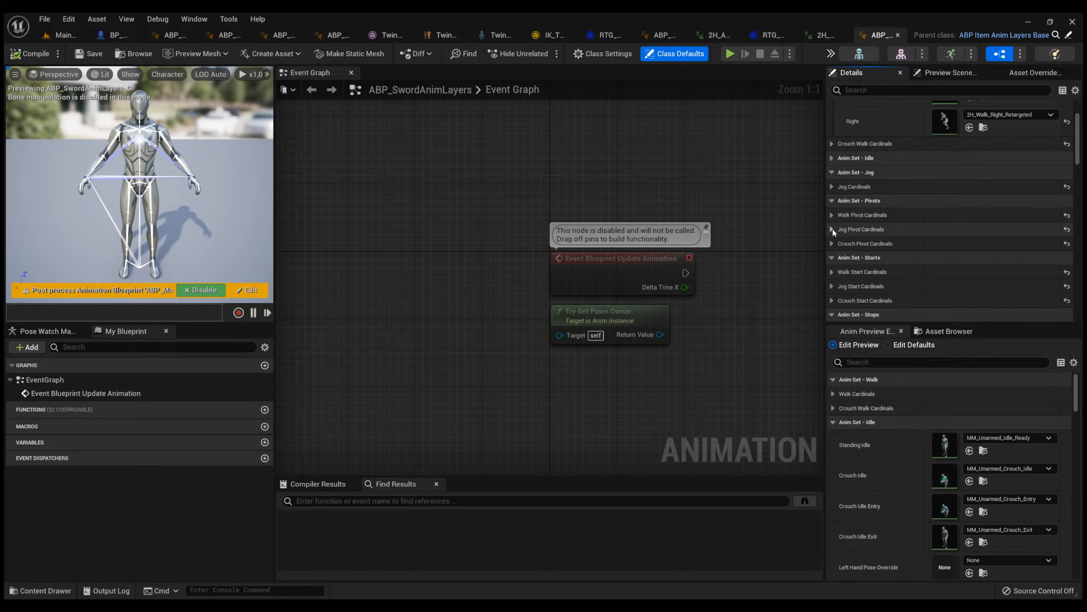
scroll(835, 245, "up", 3)
left_click(832, 271)
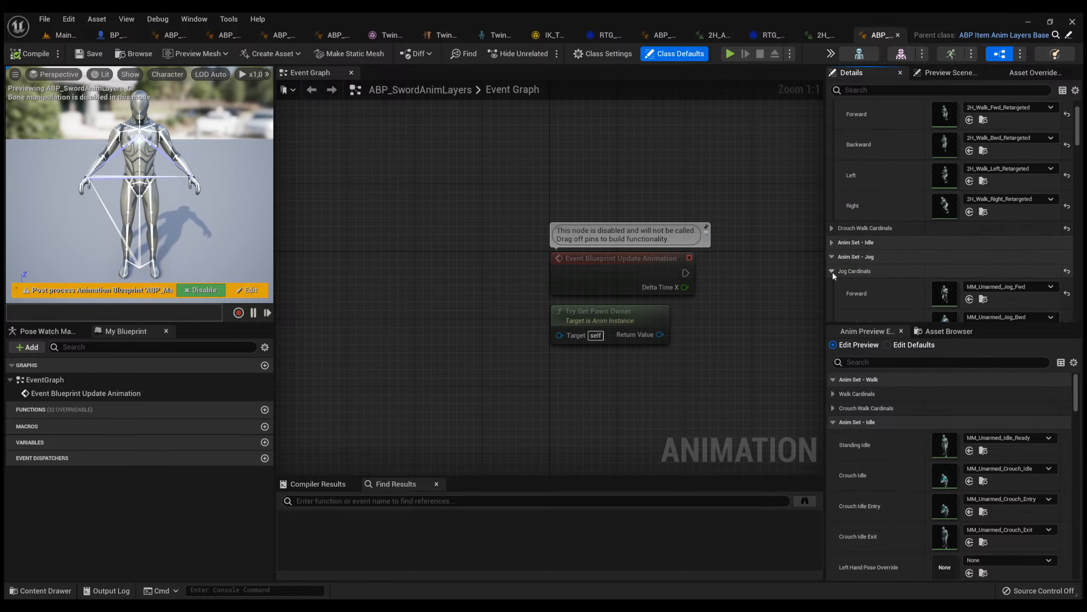
scroll(899, 240, "down", 3)
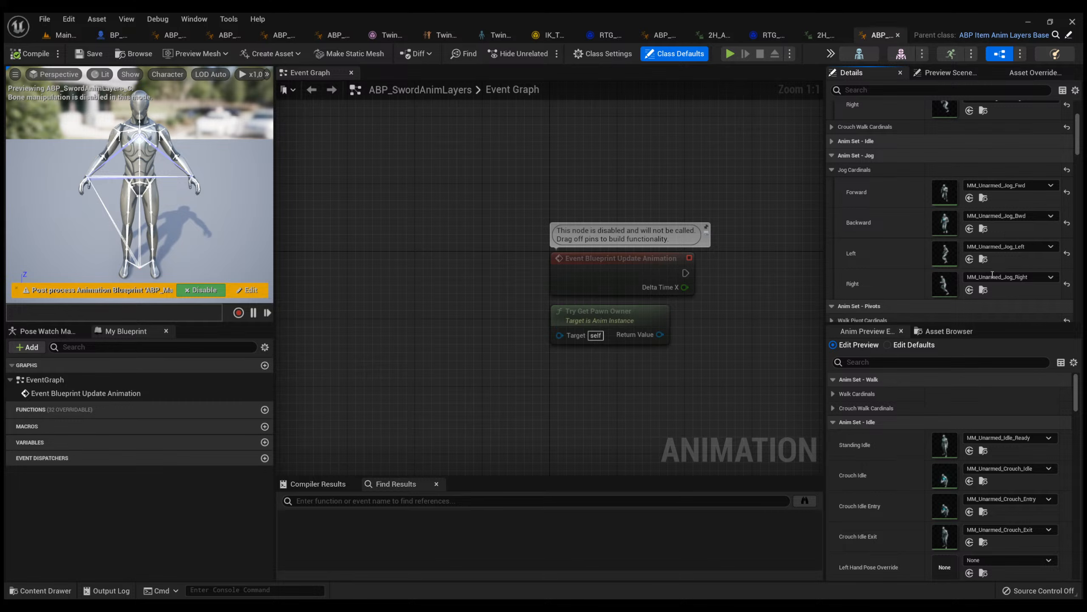
left_click(999, 296)
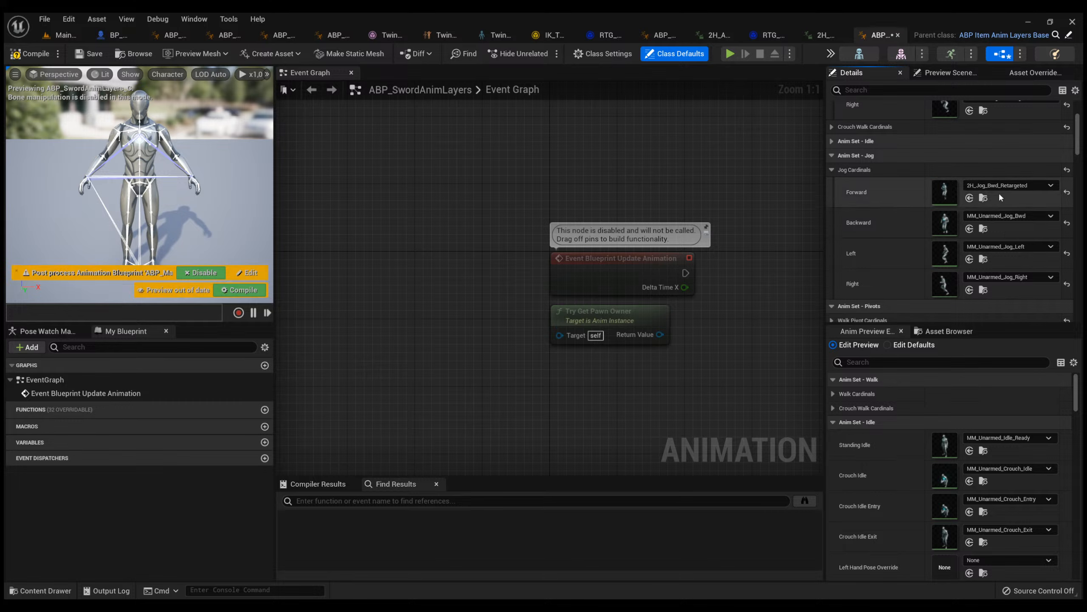
left_click(1004, 400)
left_click(1015, 217)
left_click(1008, 361)
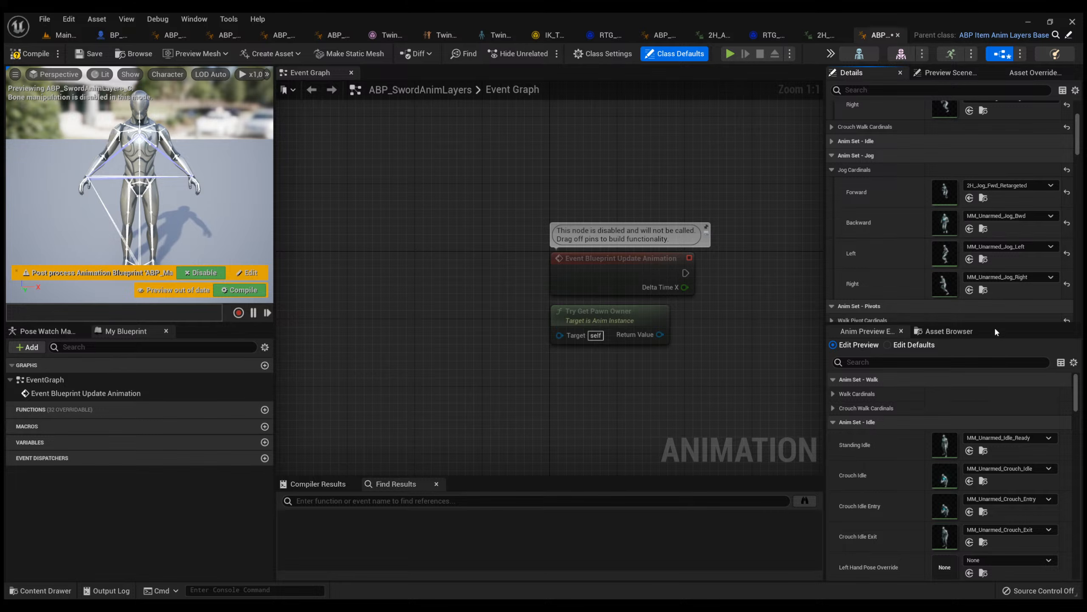
left_click(1014, 404)
left_click(1002, 457)
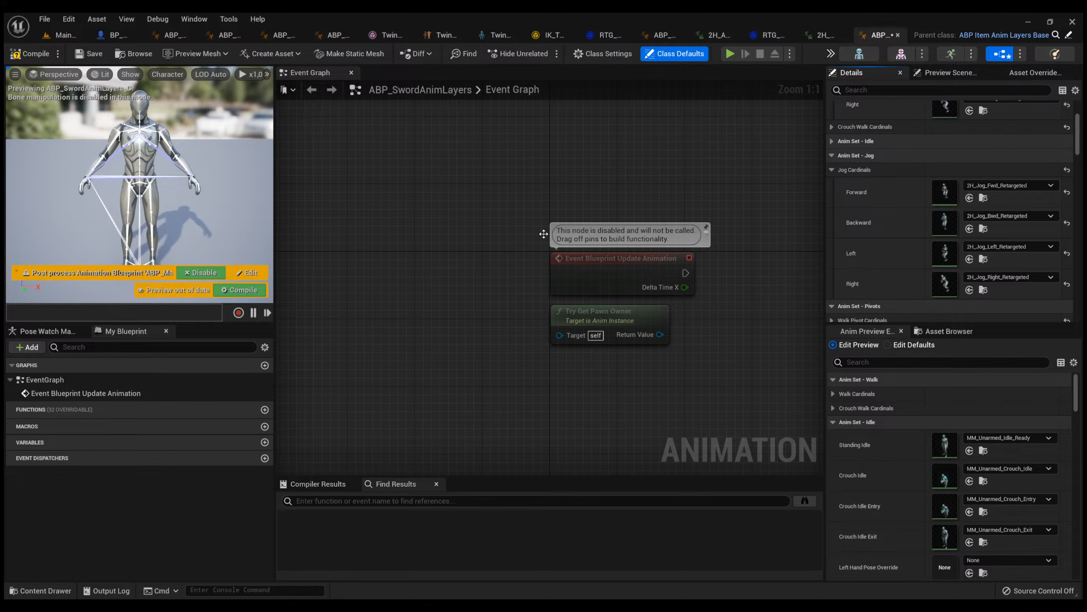
left_click(43, 54)
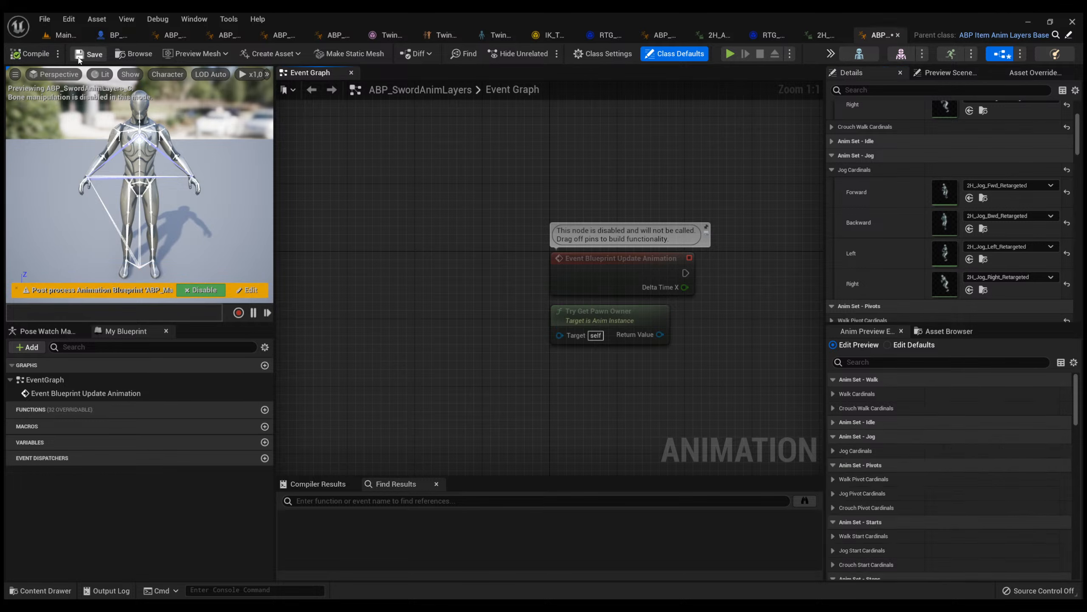
Review the remaining animation sets of ABP_SwordAnimLayers, including the animations assigned to the Walk Start Cardinals.
scroll(940, 206, "up", 4)
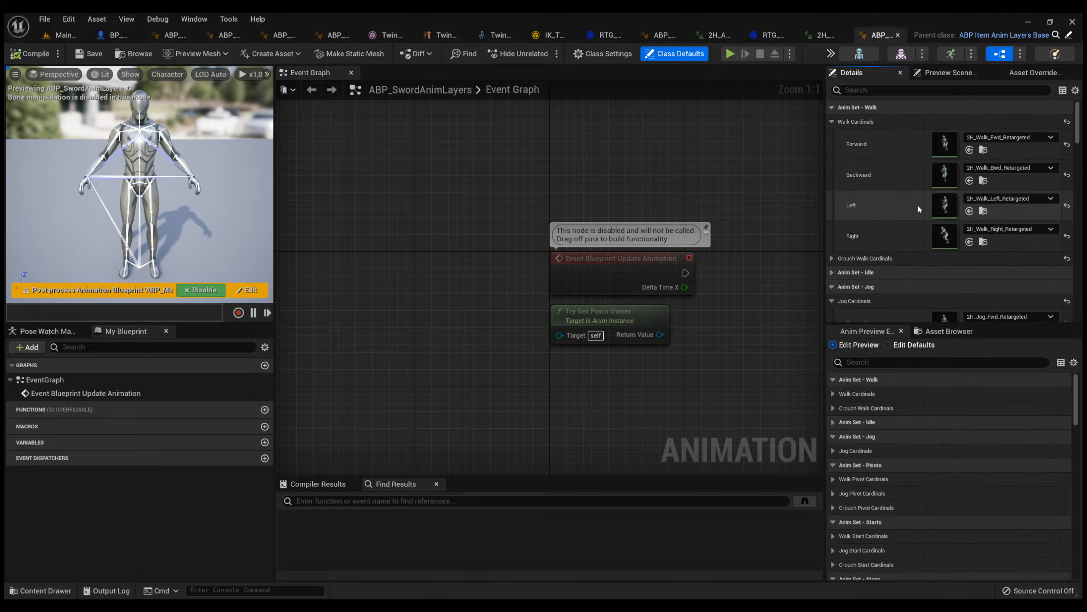
scroll(870, 252, "down", 5)
scroll(862, 262, "down", 2)
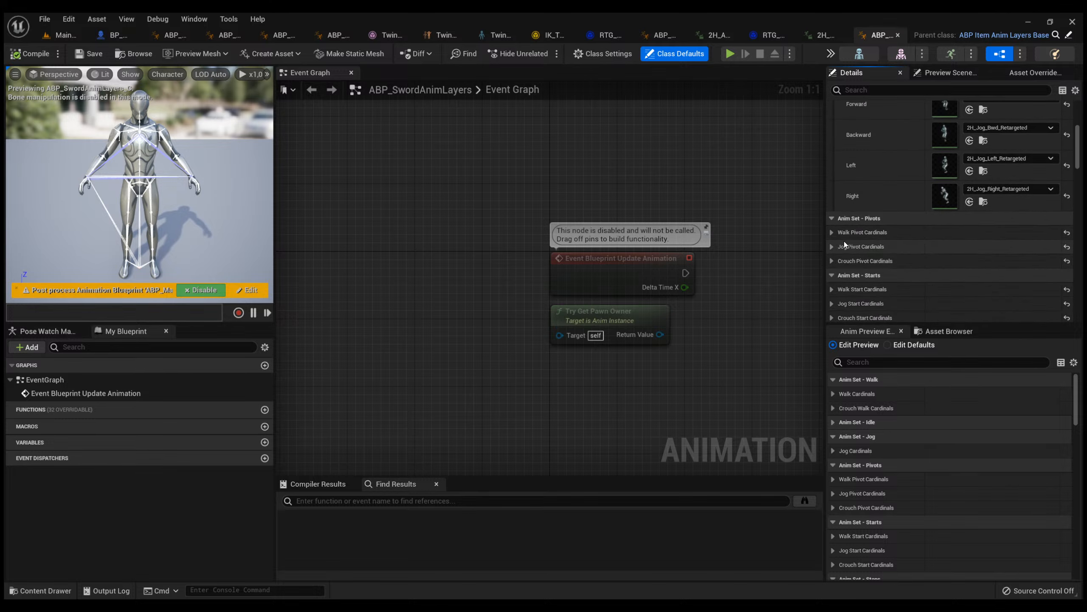
left_click(834, 248)
scroll(835, 274, "down", 1)
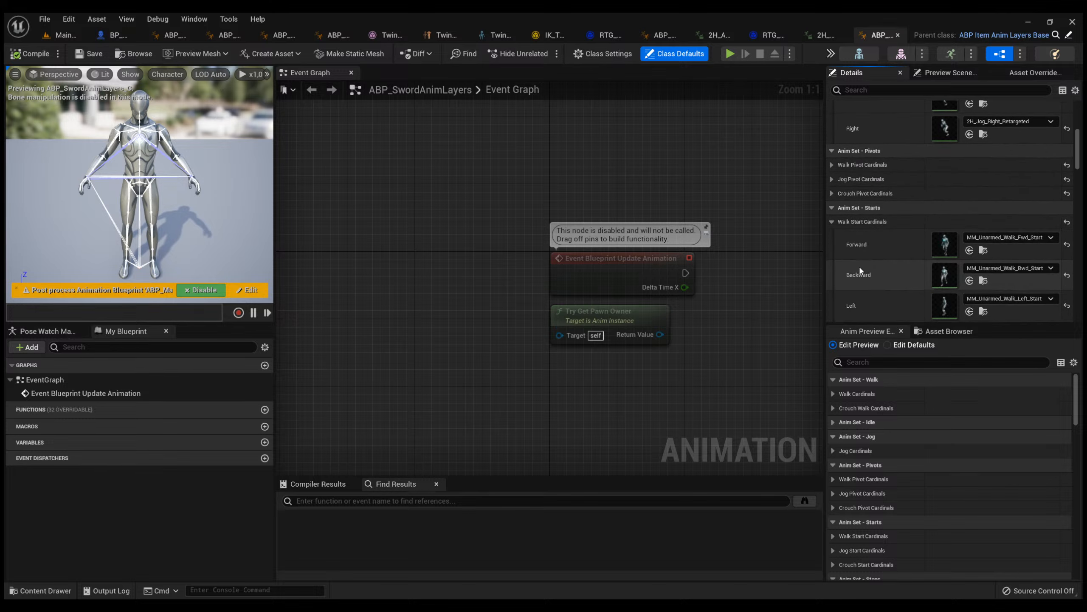
scroll(861, 274, "up", 4)
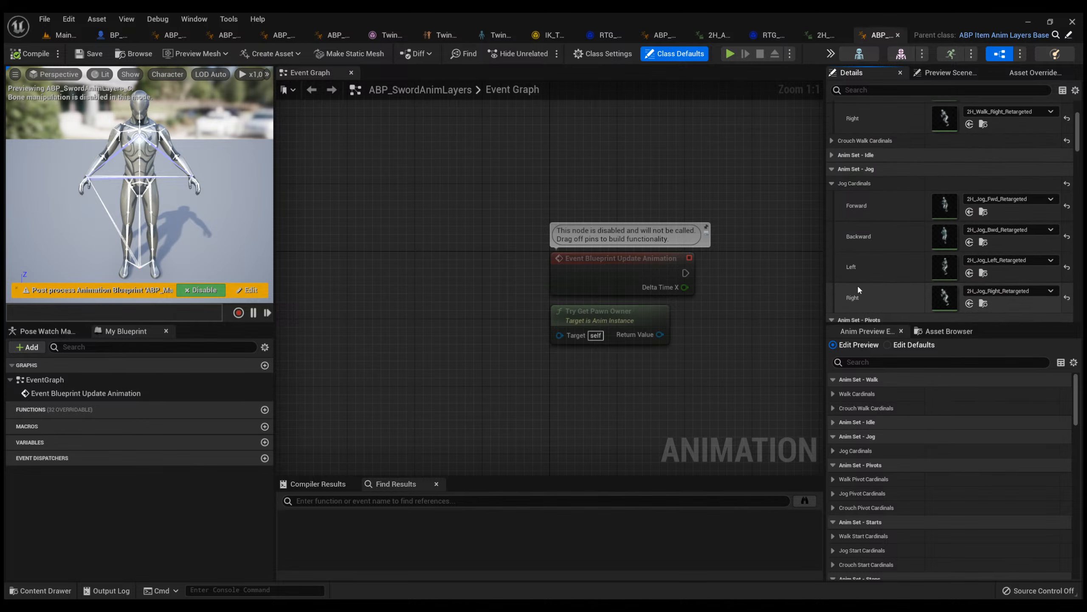
Play the main level and walk the character forward while looking down at its legs to test the movement animation.
left_click(62, 35)
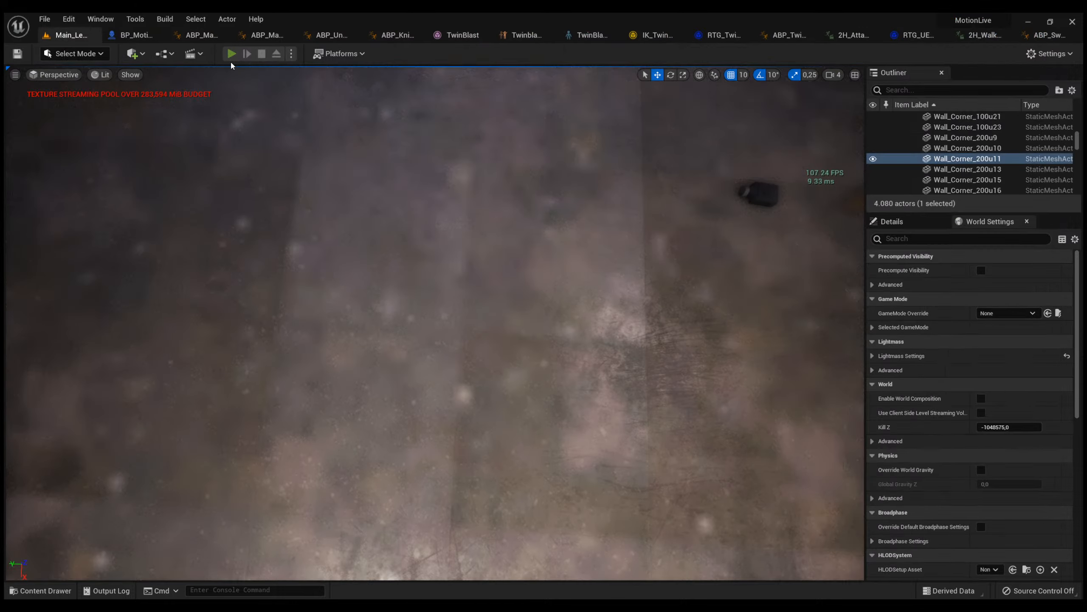
key("alt+p")
left_click(313, 235)
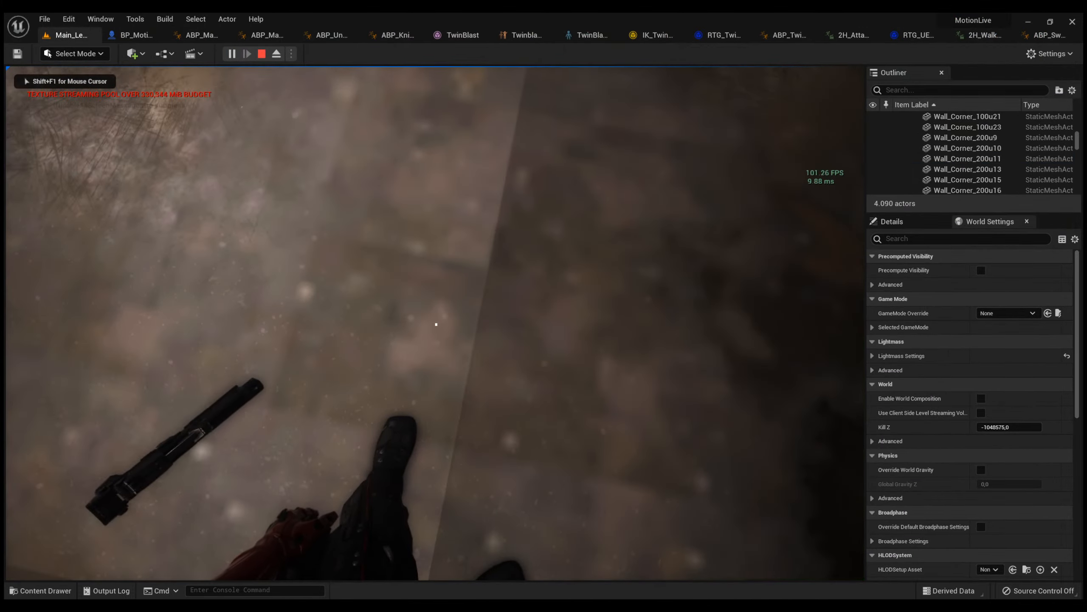
key("w")
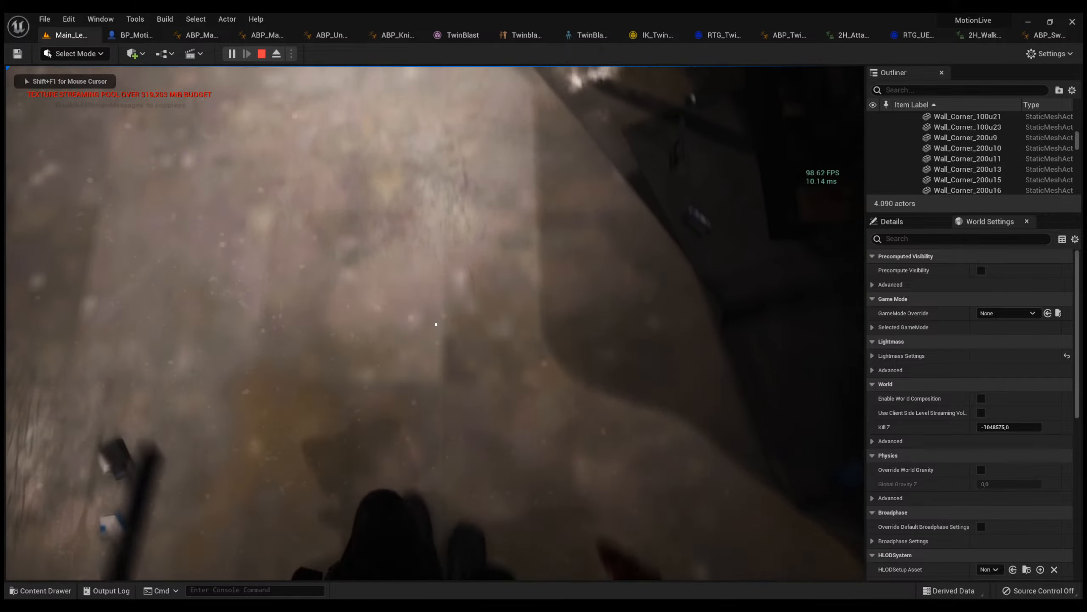
key("w")
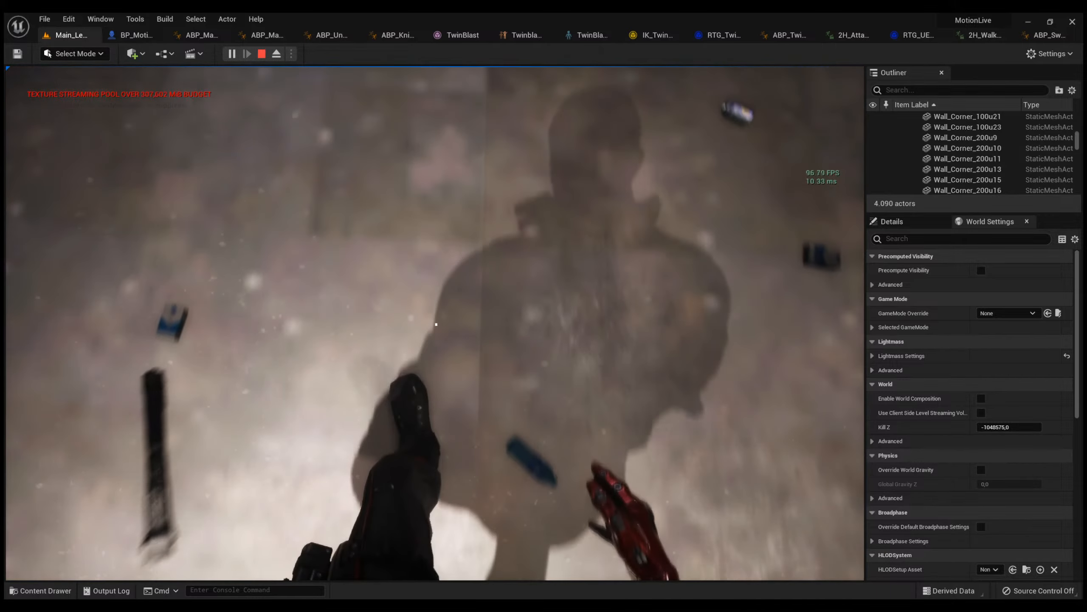
key("shift+F1")
Open BP_MotionCharacter's Construction Script and find the Link Anim Class Layers node.
left_click(131, 35)
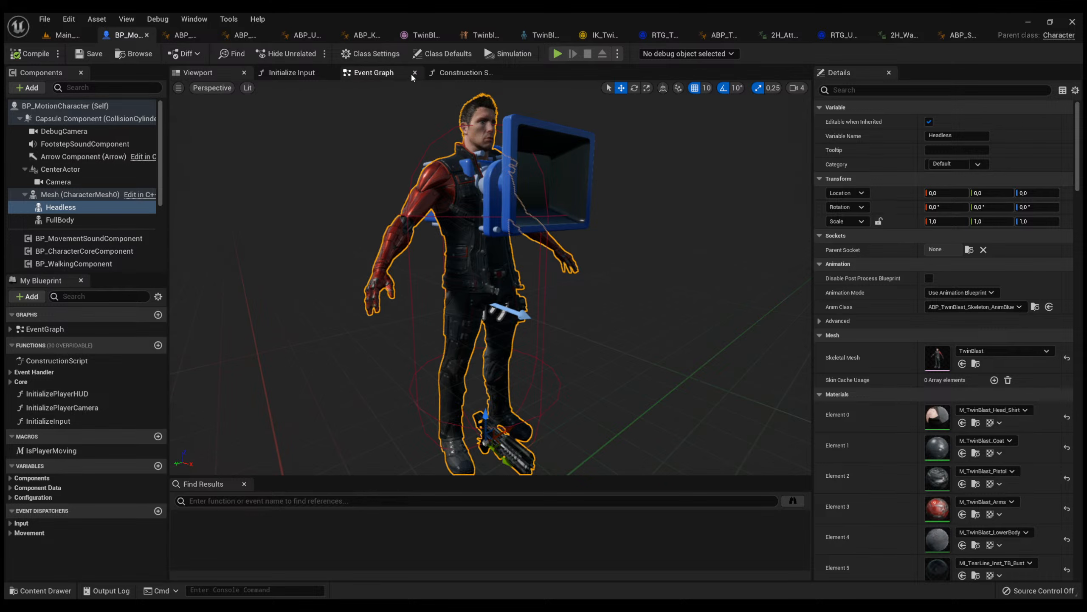
left_click(446, 73)
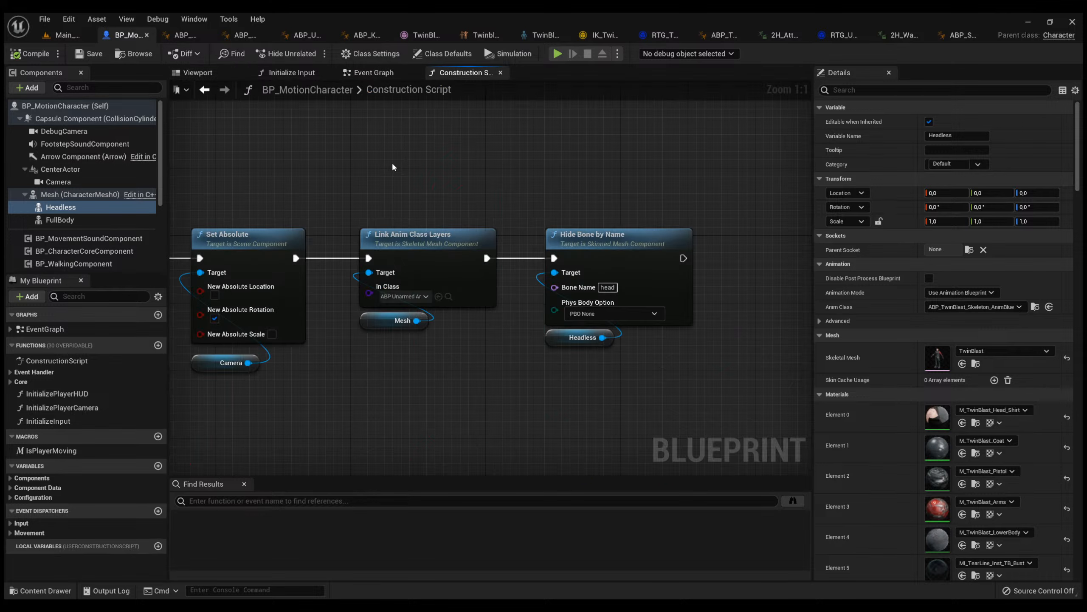
right_click_drag(398, 179, 478, 175)
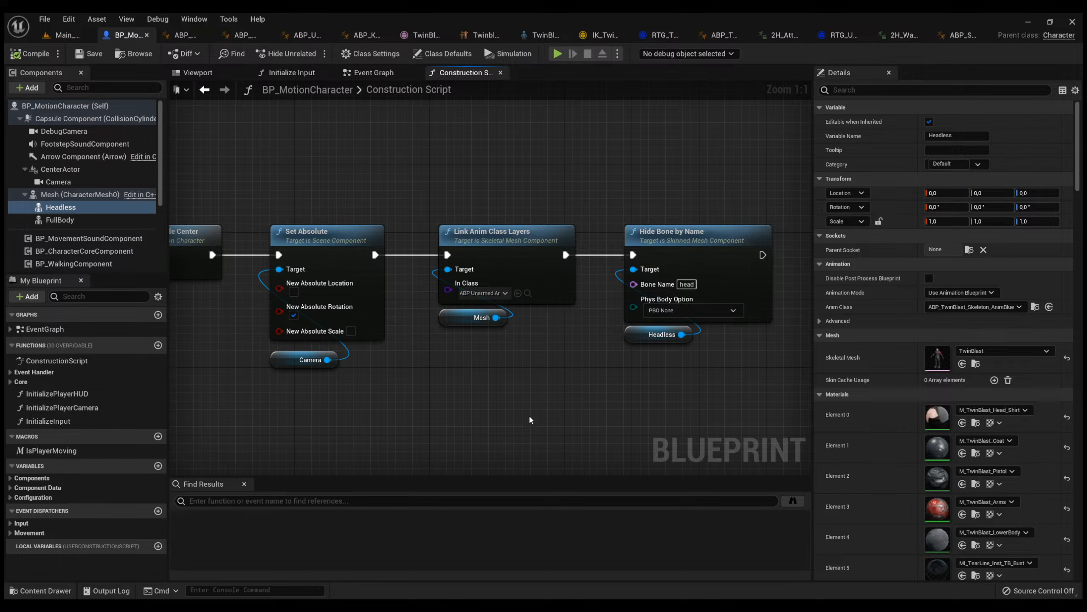
Undo the last class change on the Link Anim Class Layers node to restore the sword anim layers, and compile the blueprint.
key("ctrl+z")
left_click(53, 54)
left_click_drag(583, 341, 415, 194)
left_click(413, 197)
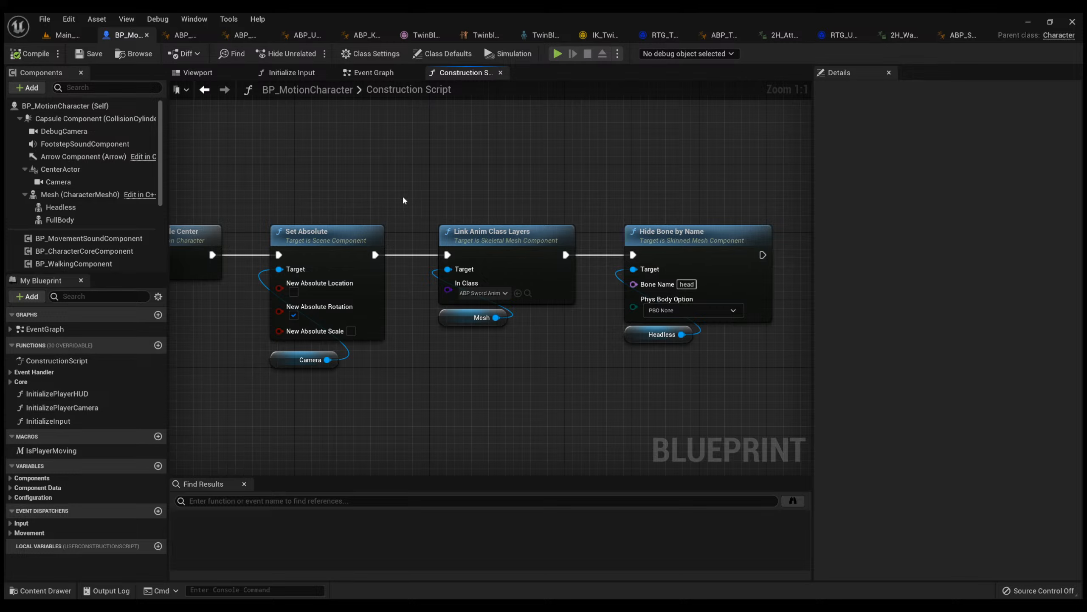
Examine the Link Anim Class Layers node with its Mesh target and the variables in the Configuration category.
left_click_drag(584, 334, 432, 223)
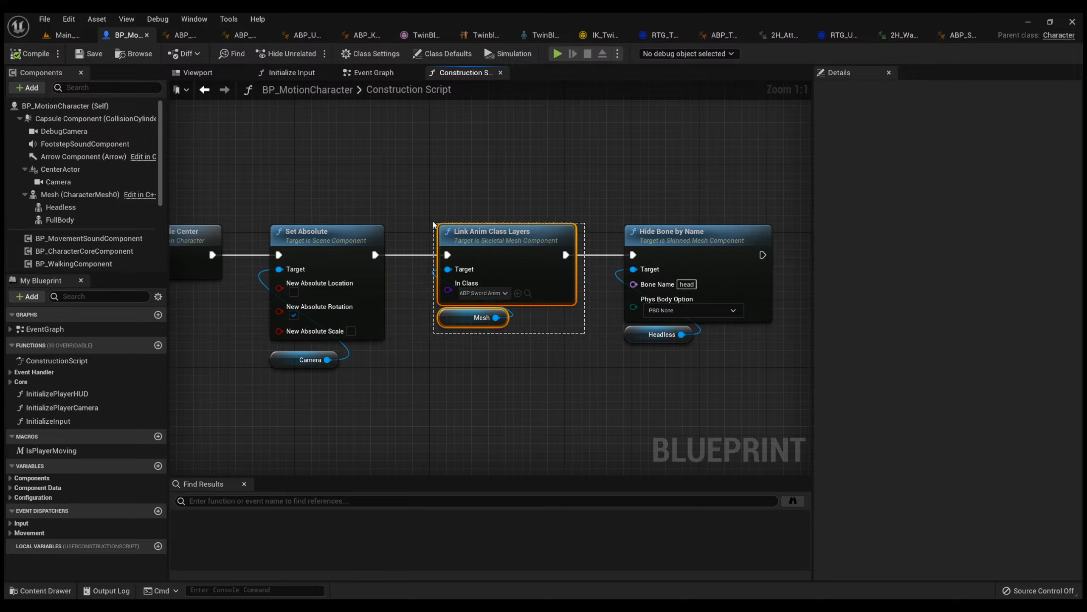
left_click(431, 221)
left_click(474, 296)
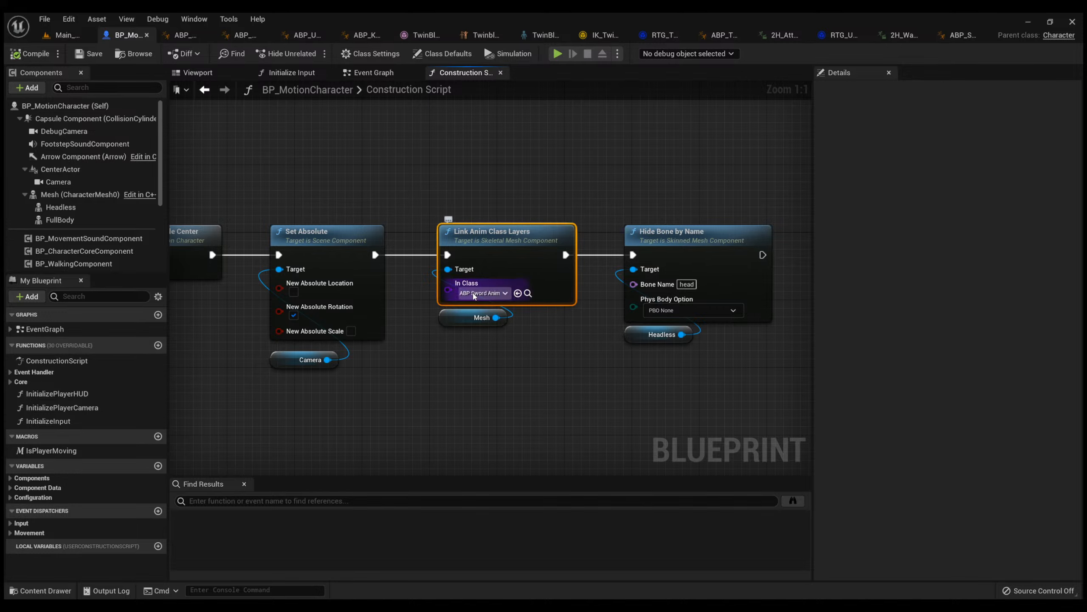
double_click(67, 497)
scroll(67, 462, "down", 1)
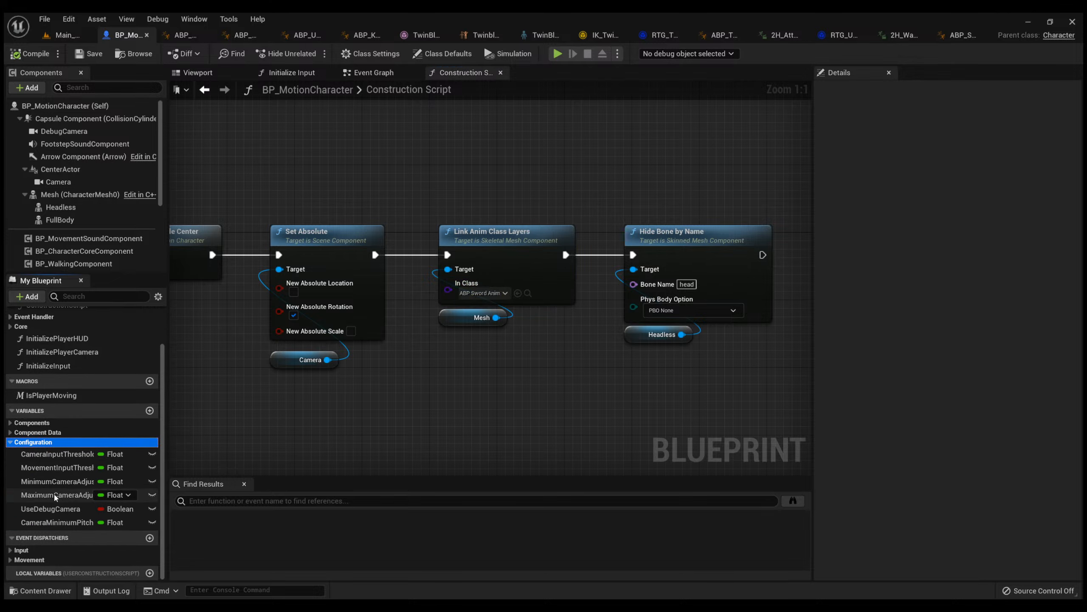
right_click_drag(436, 147, 518, 167)
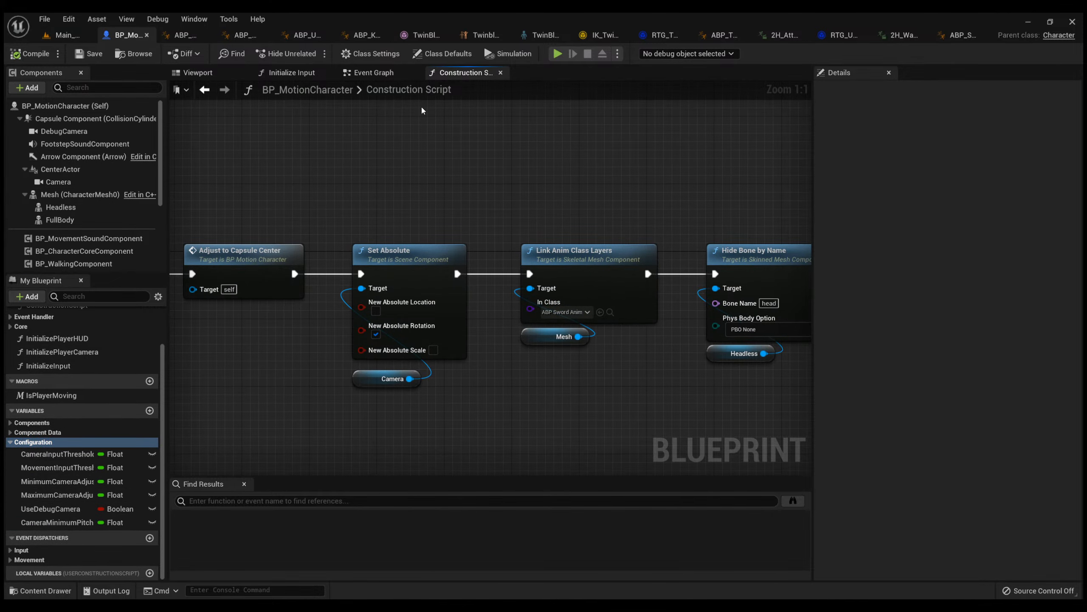
left_click_drag(658, 401, 581, 342)
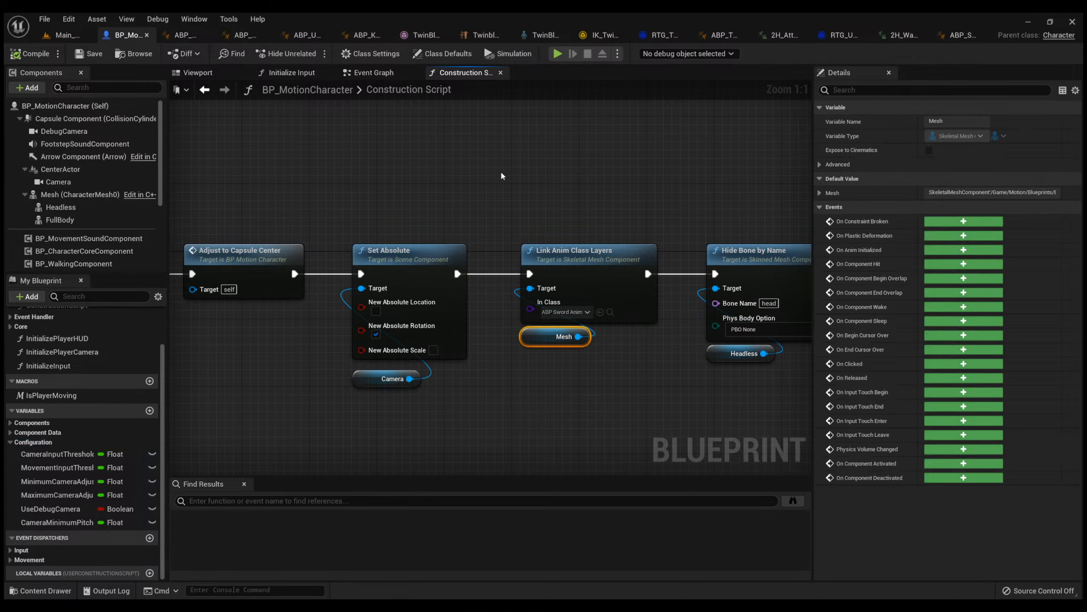
left_click(502, 173)
Play the main level, walk the character around while looking down to check the sword layer movement, and stop the play session.
left_click(67, 35)
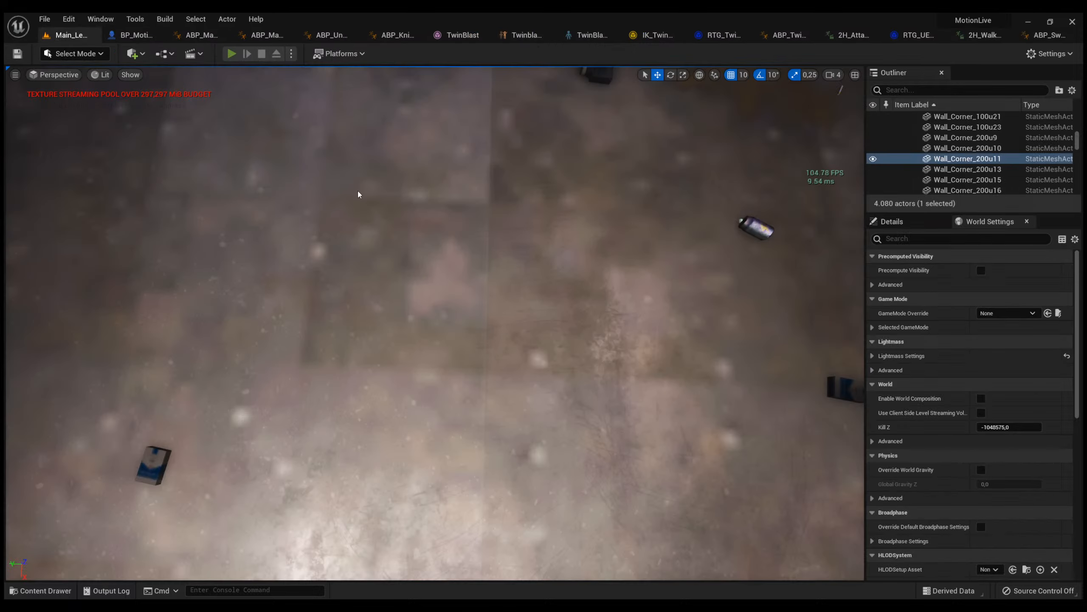
key("alt+p")
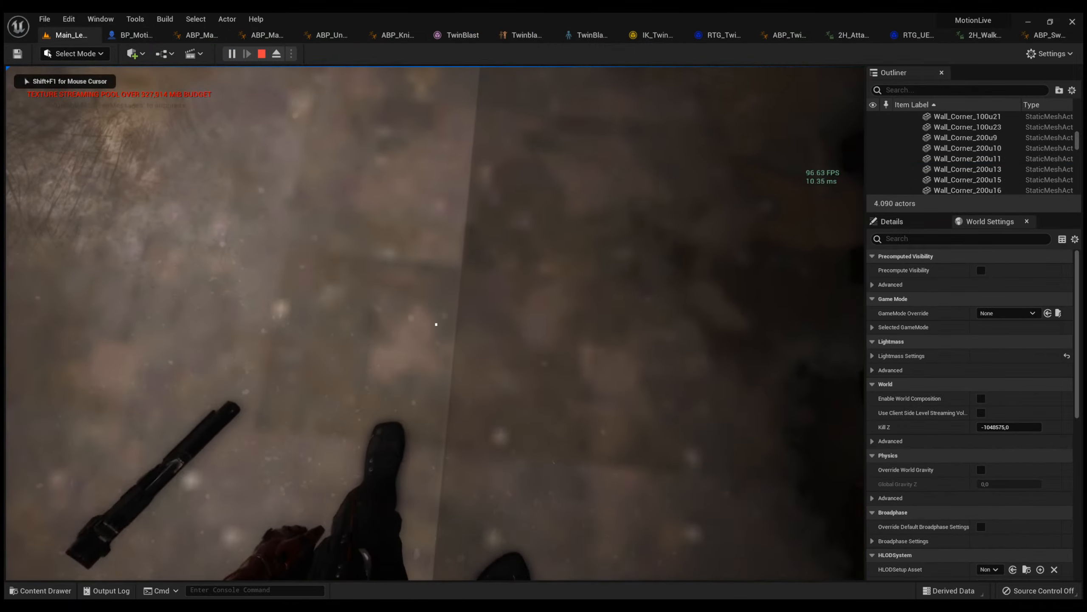
key("w")
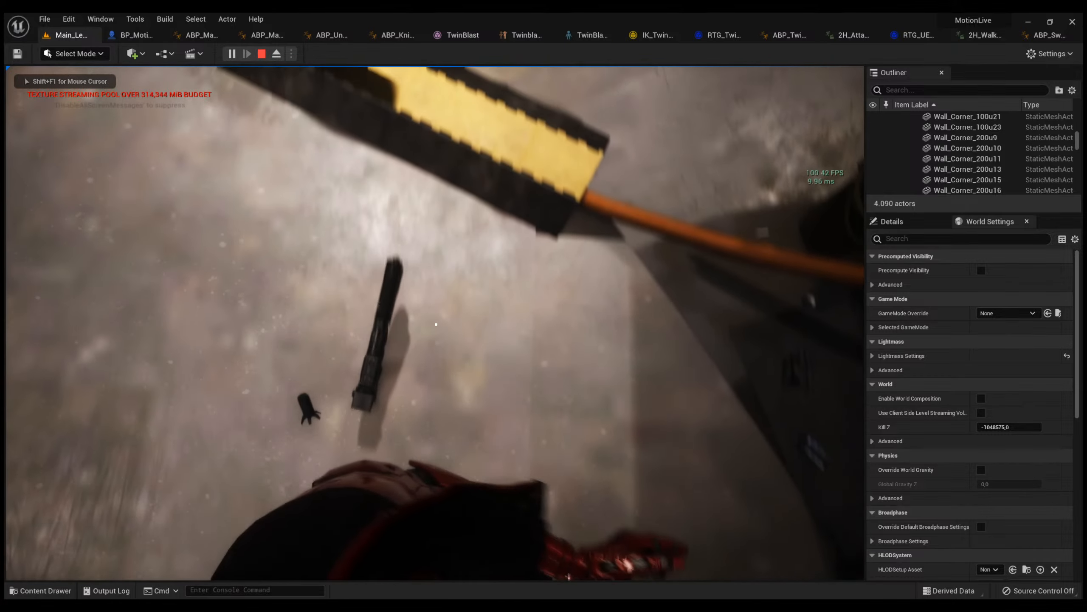
key("w")
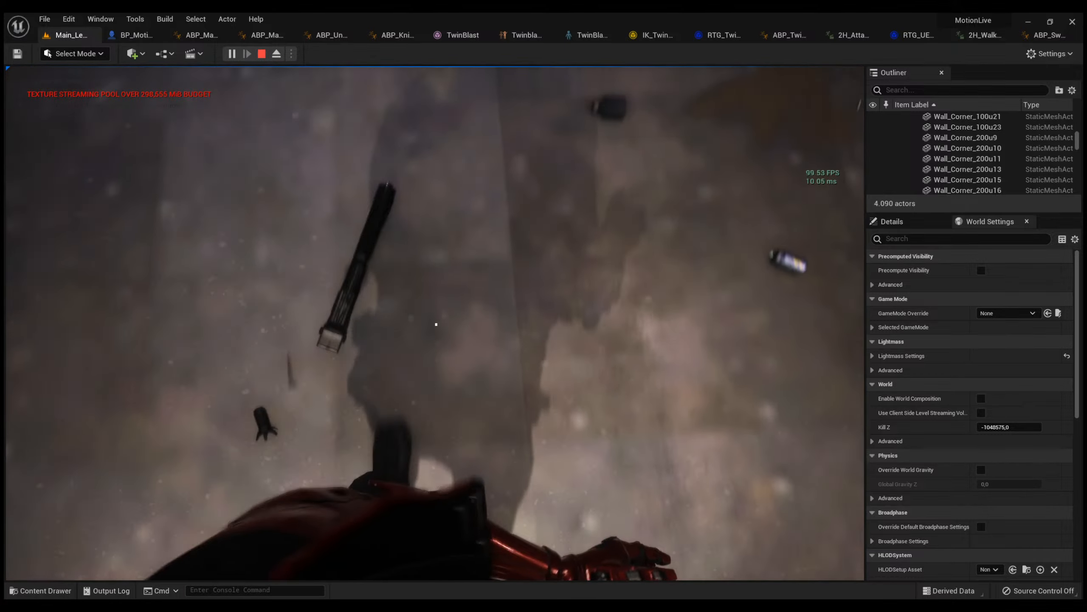
key("w")
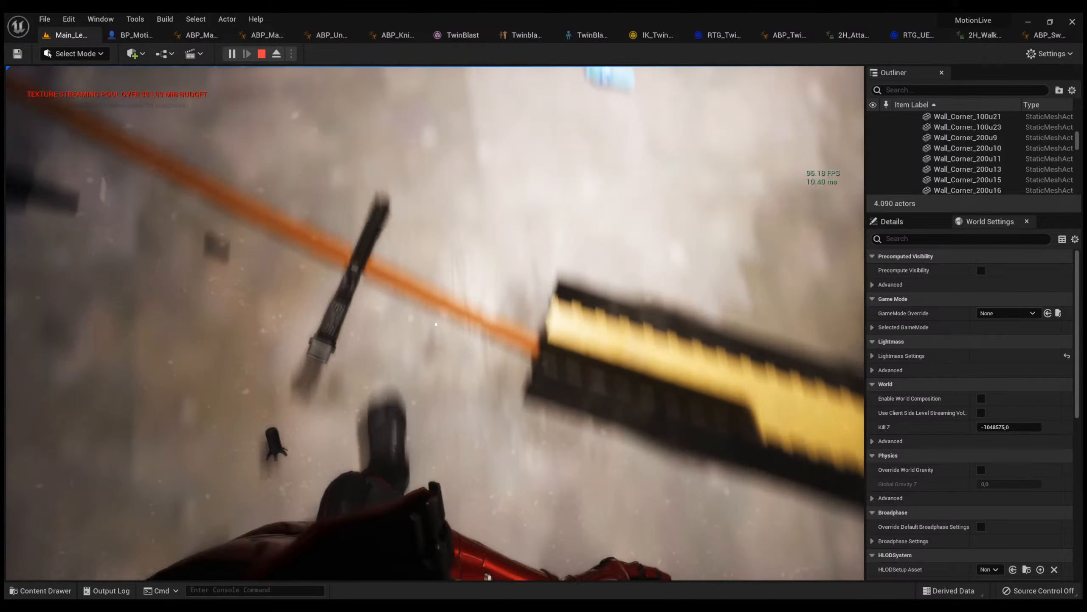
key("w")
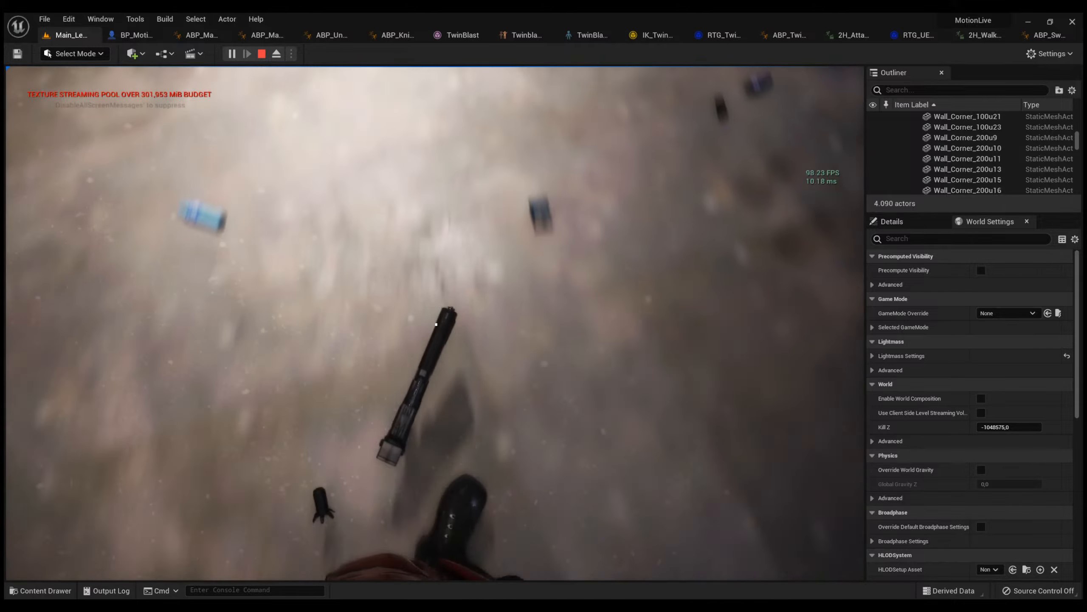
key("w")
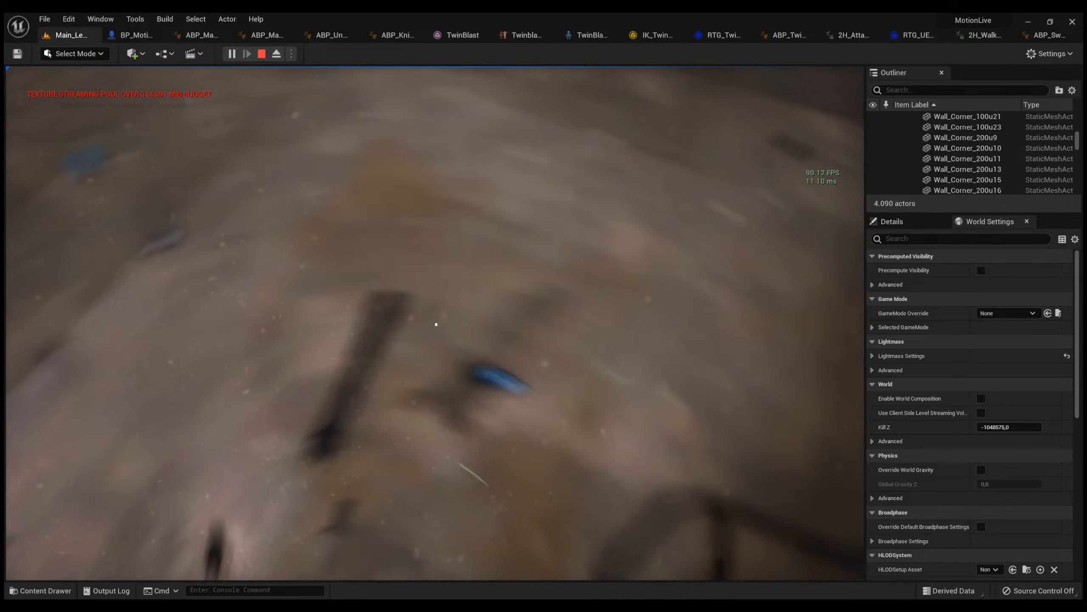
key("w")
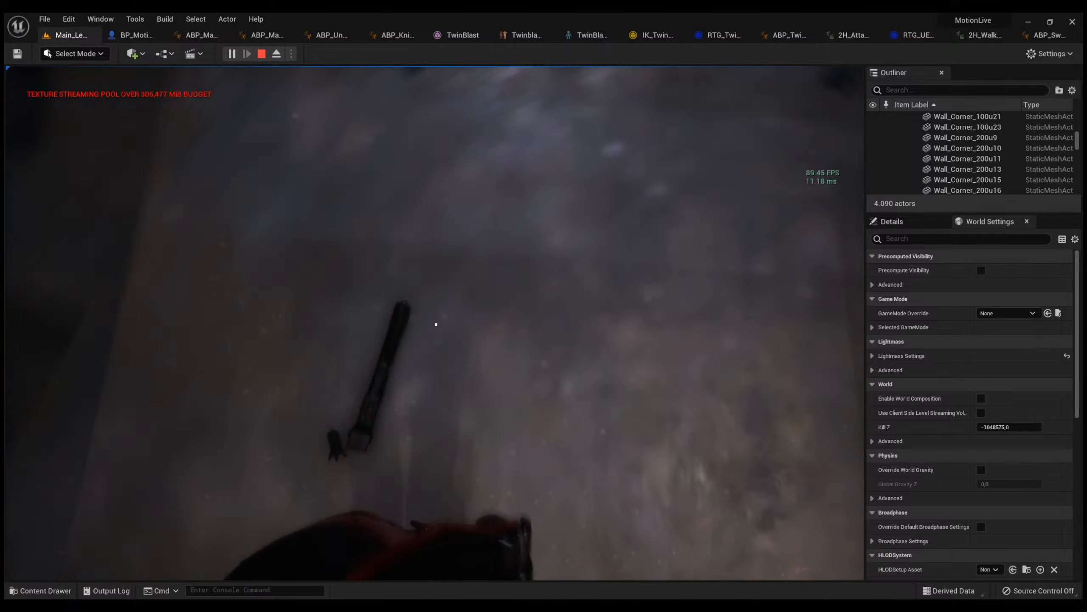
key("w")
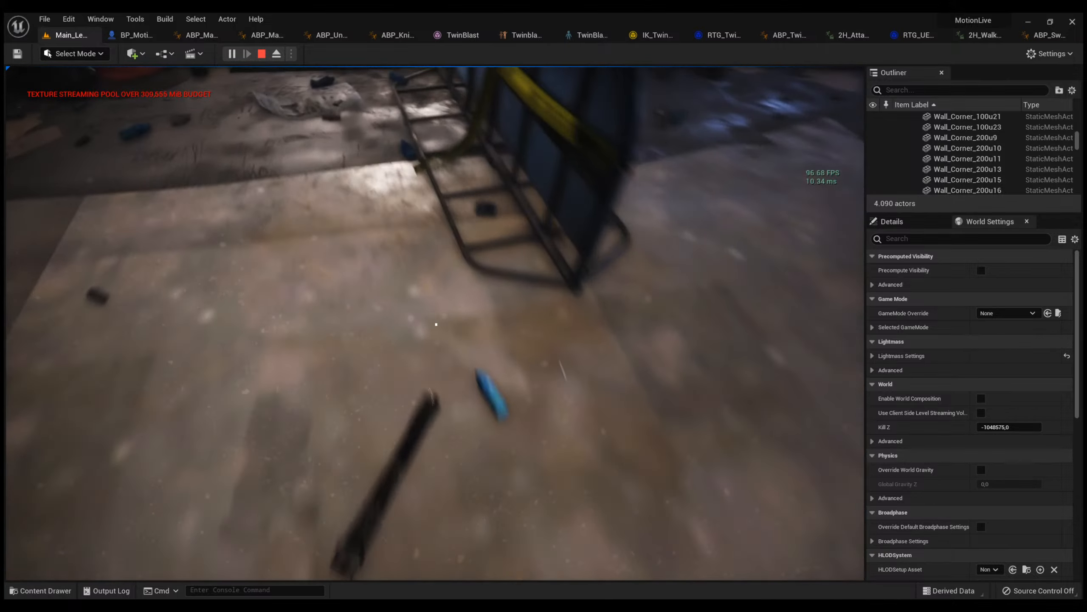
key("w")
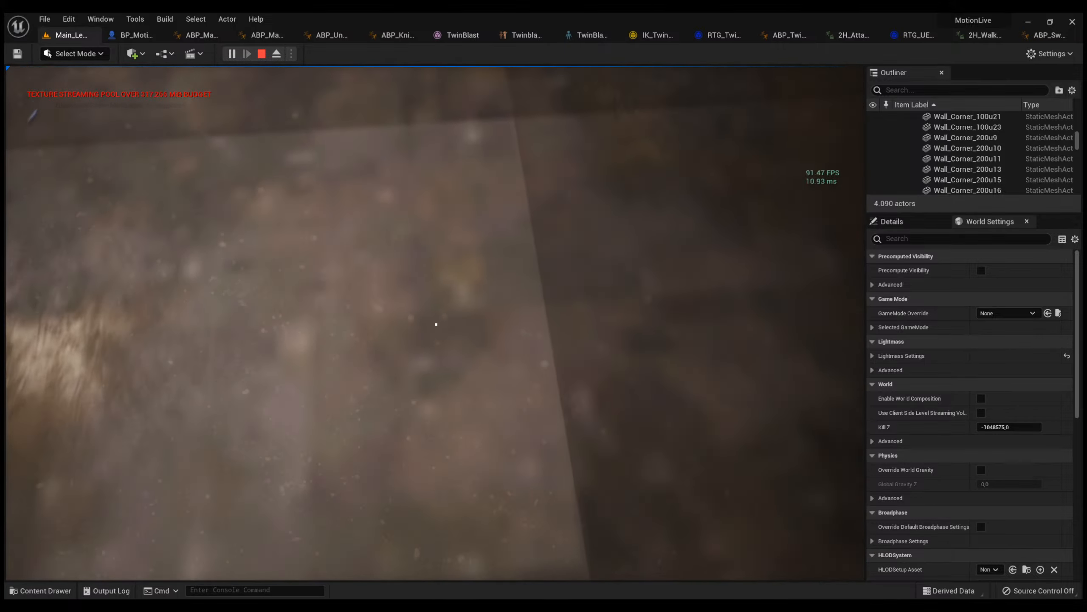
key("w")
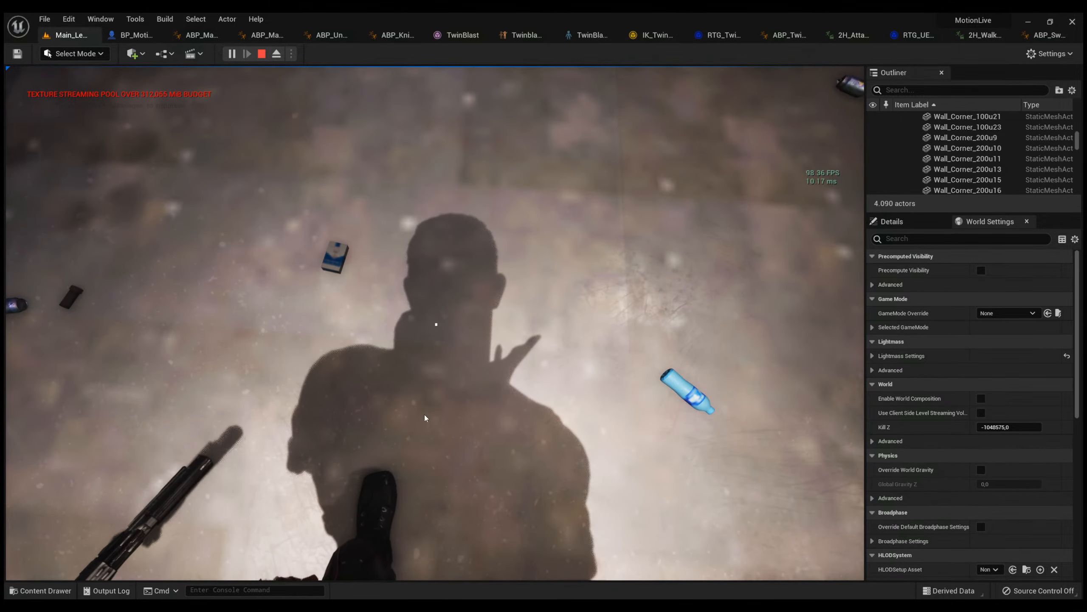
key("Escape")
Return to ABP_SwordAnimLayers and review its animation sets, including the jump, idle break, start and walk entries.
left_click(976, 37)
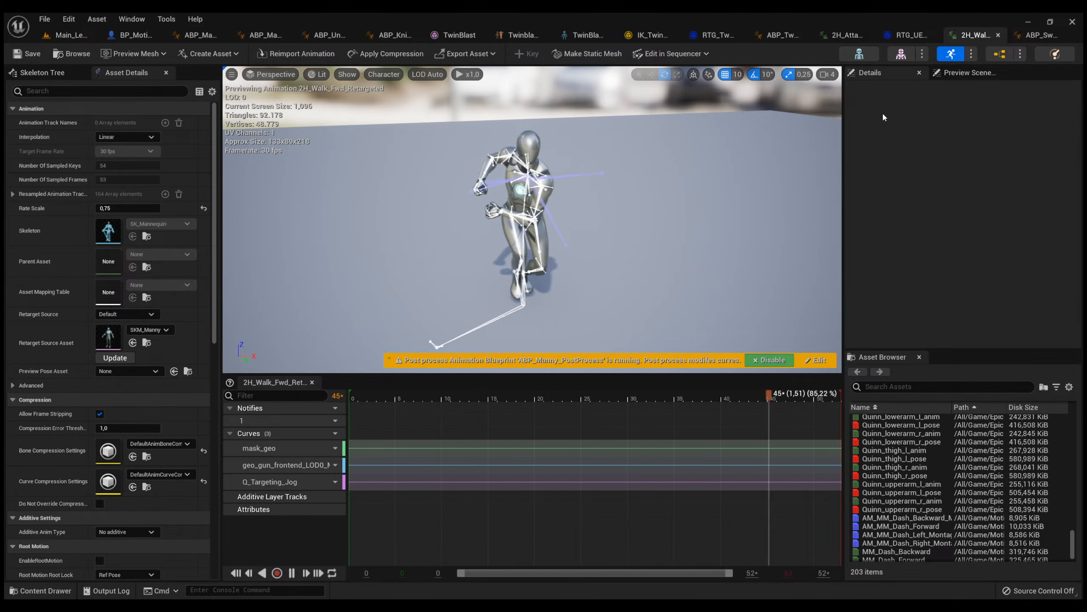
left_click(1032, 35)
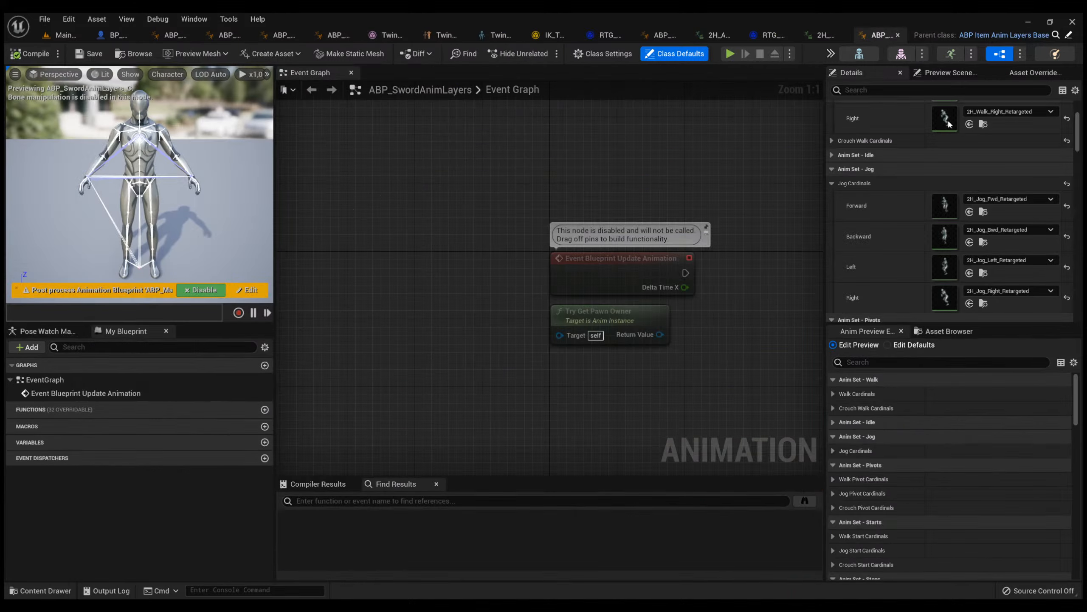
scroll(912, 211, "down", 10)
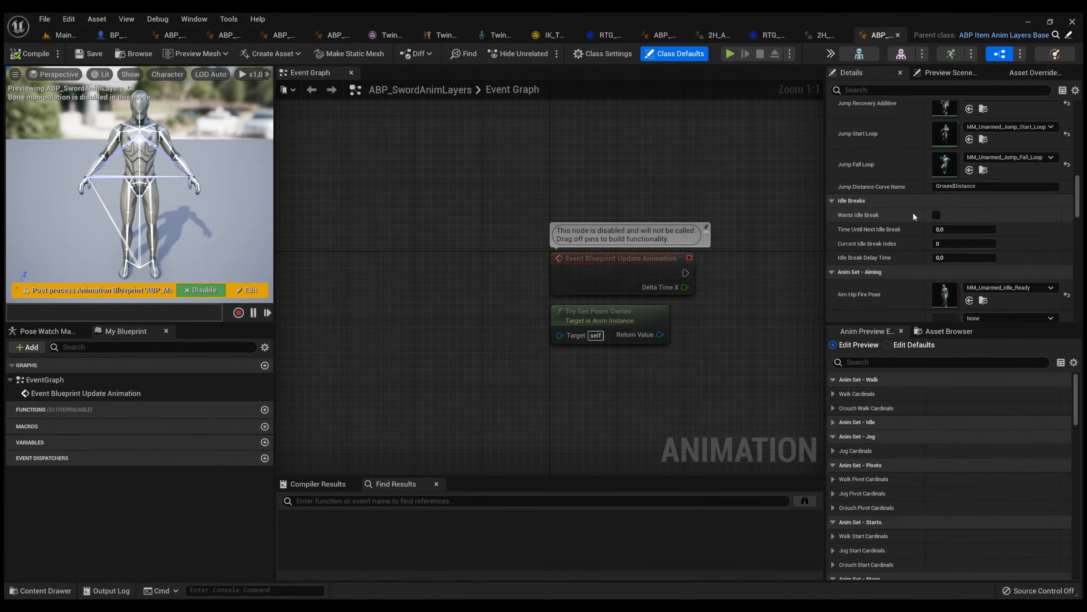
scroll(913, 211, "up", 4)
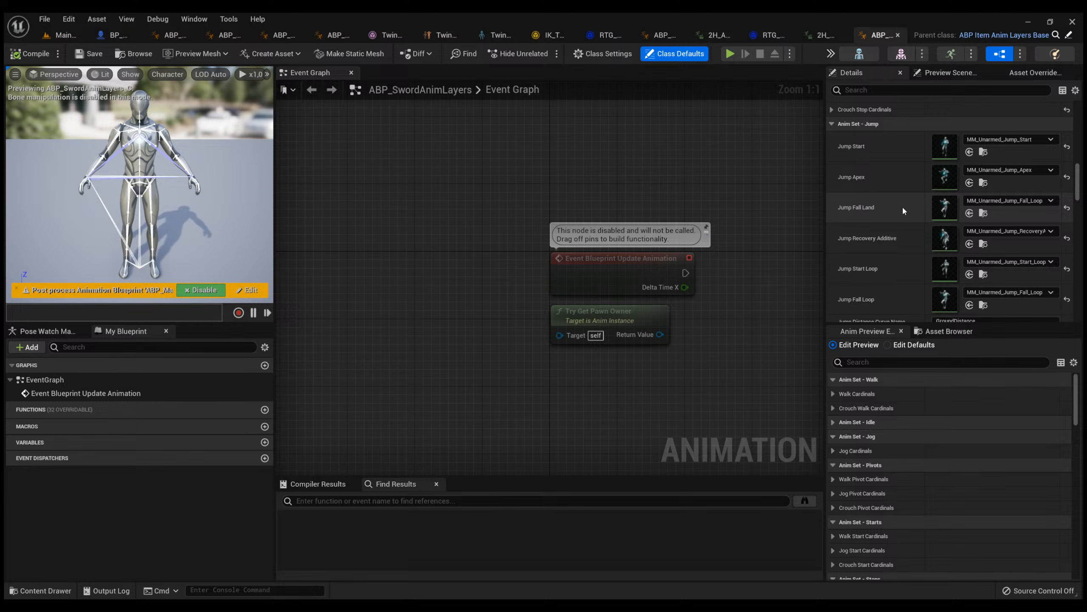
scroll(1009, 184, "down", 4)
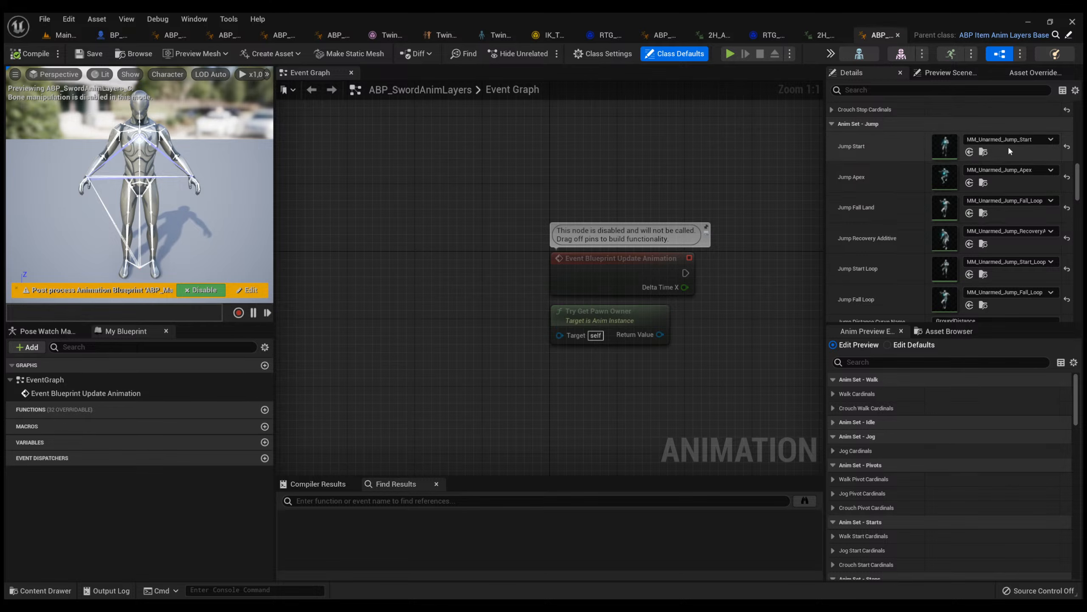
scroll(964, 187, "down", 8)
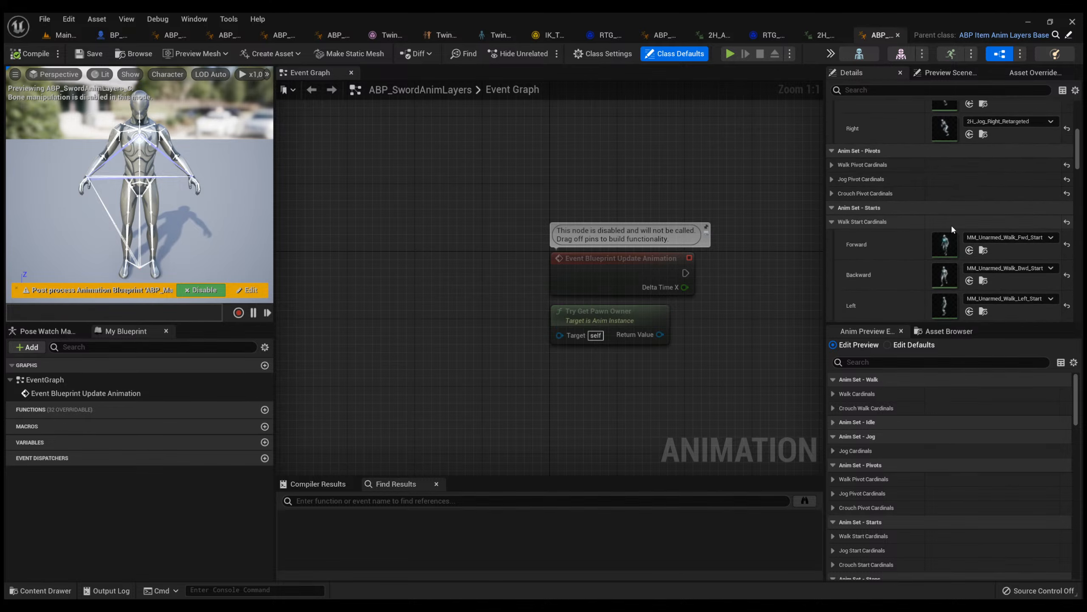
scroll(939, 216, "up", 5)
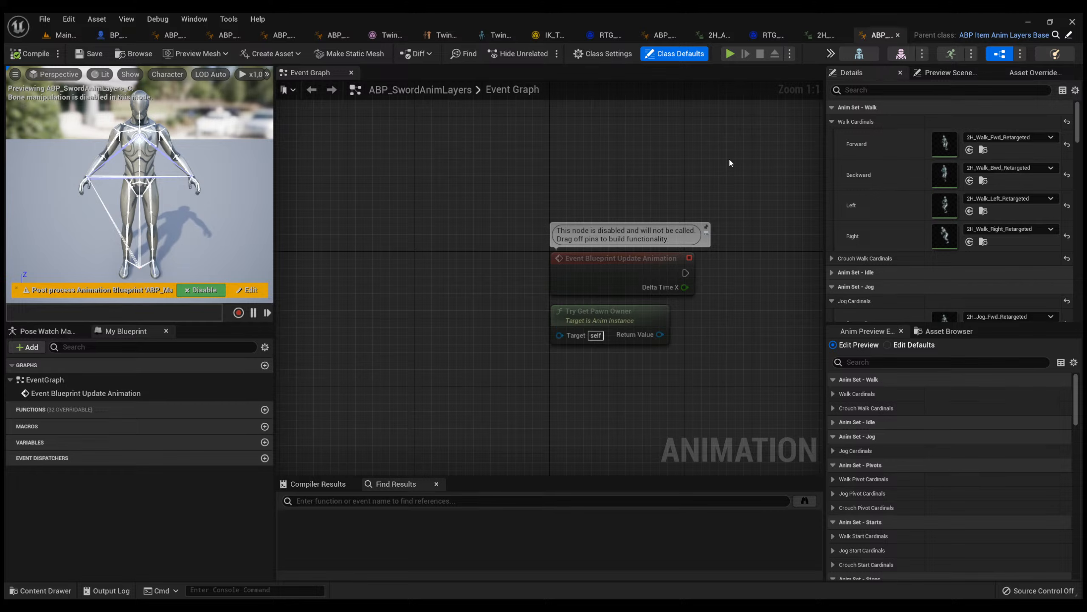
Open the MM_Dash_Backward animation from the main level's Content/Motion/__Stream/Dashing folder and pause its preview.
left_click(60, 36)
key("ctrl+space")
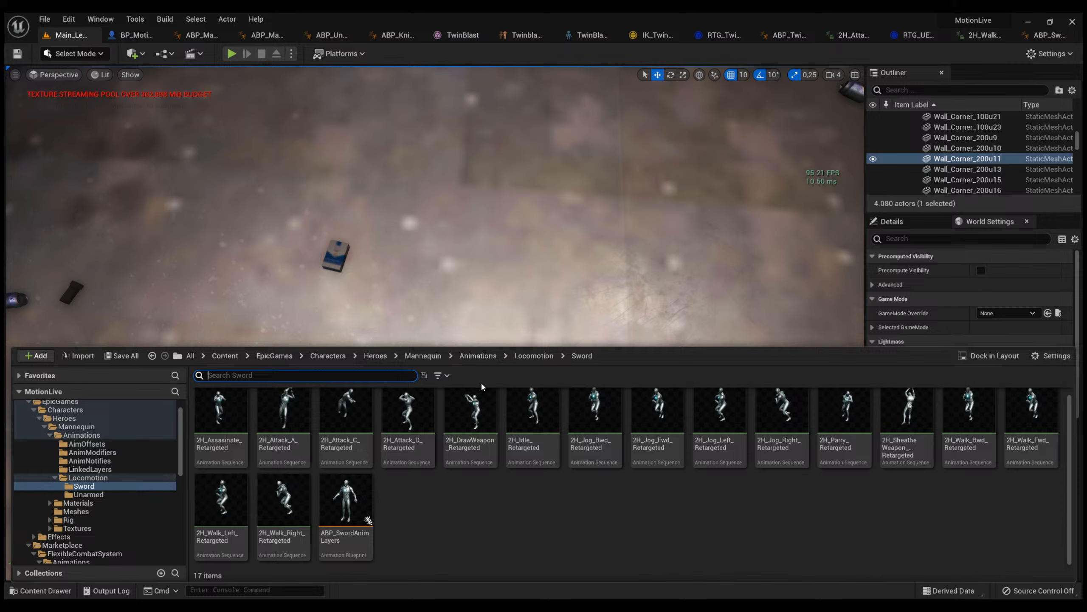
left_click(225, 356)
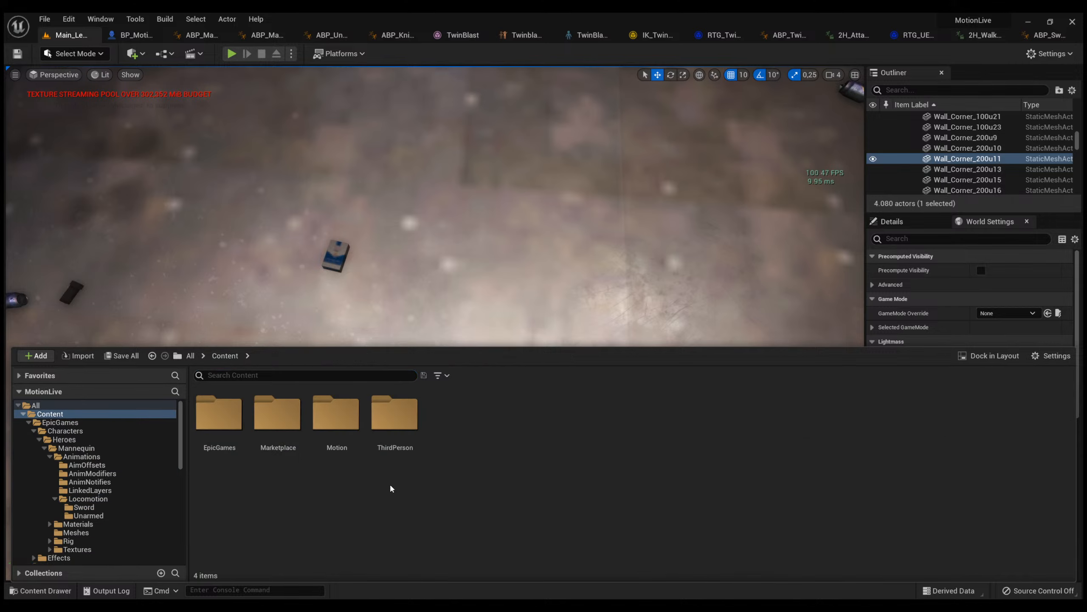
double_click(232, 443)
key("alt+Left")
double_click(345, 440)
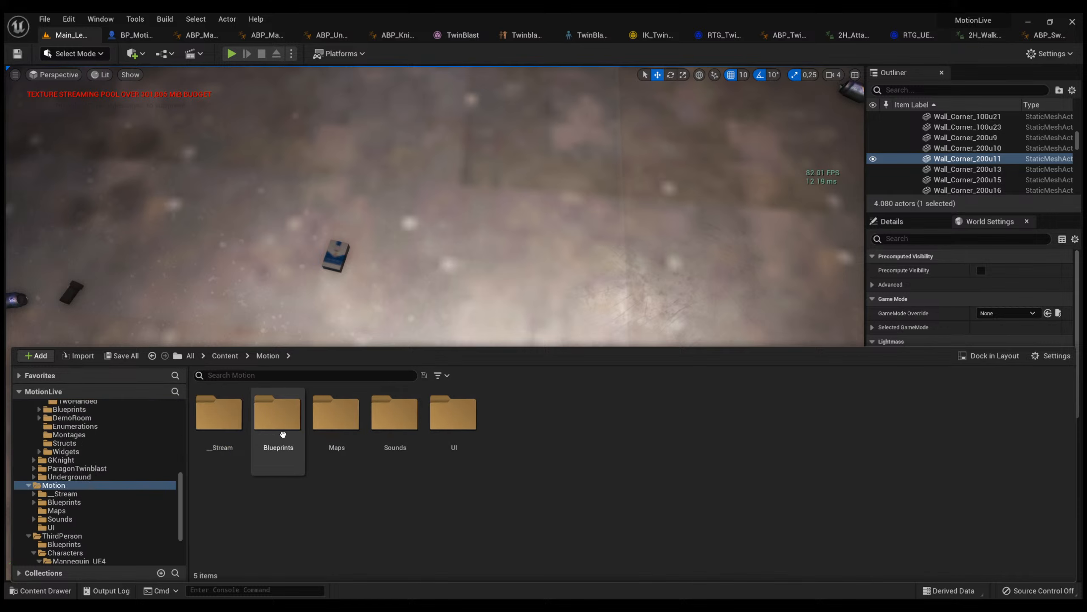
double_click(219, 413)
double_click(218, 413)
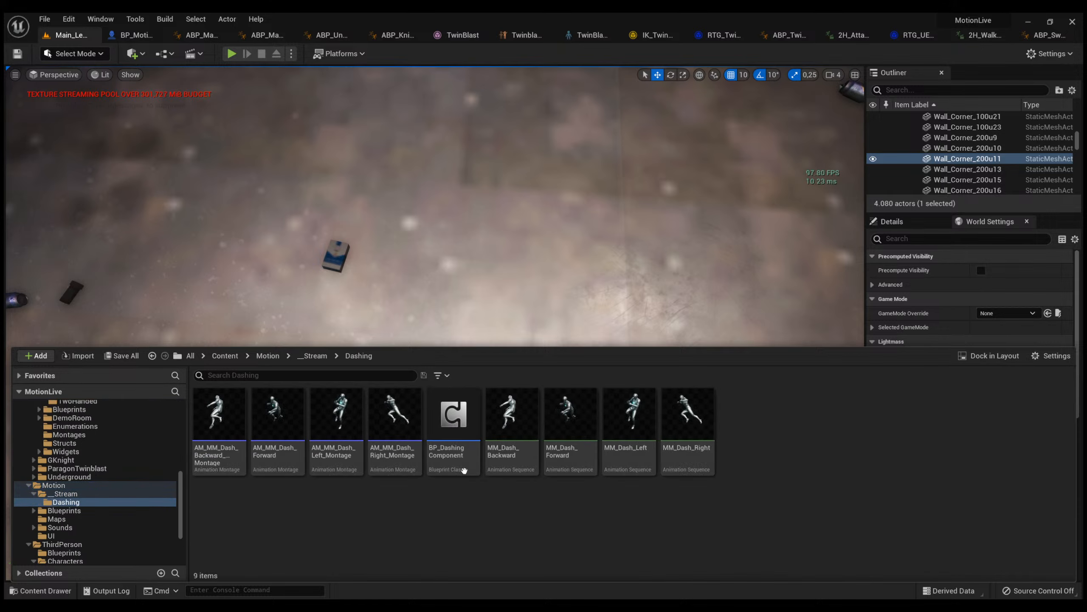
double_click(509, 424)
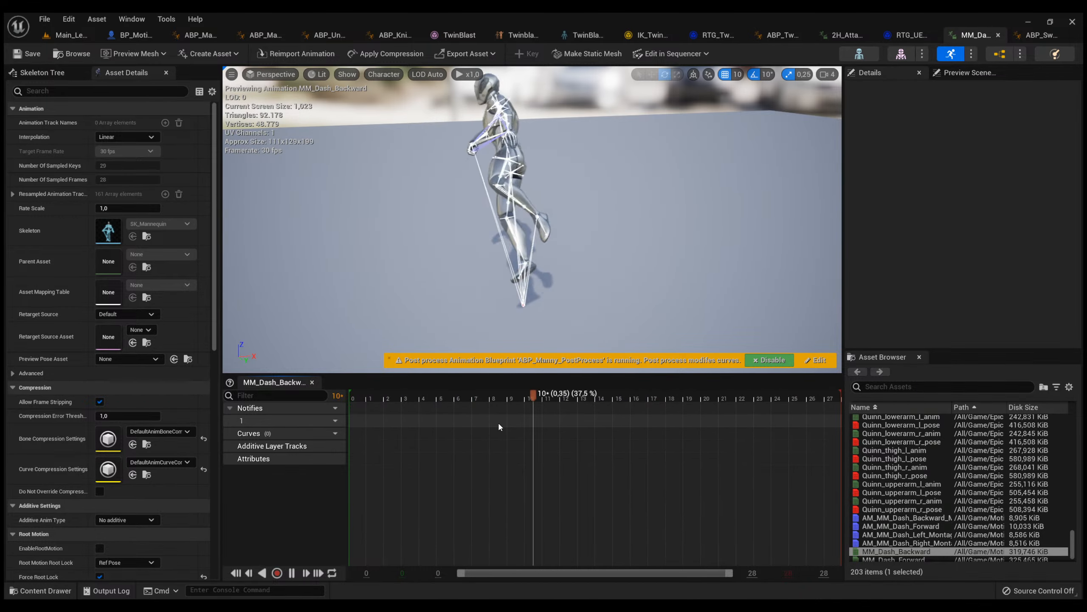
key("space")
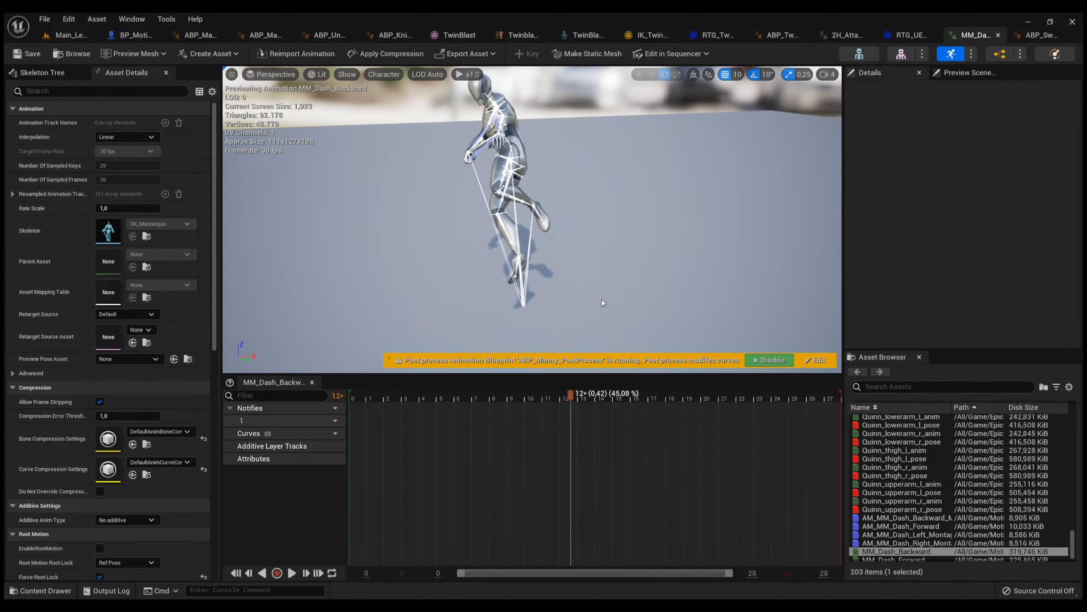
Open BP_DashingComponent from the Dashing folder and examine how its Event Graph runs from IA_Dash through Get Dash Montage to Play Montage.
key("ctrl+space")
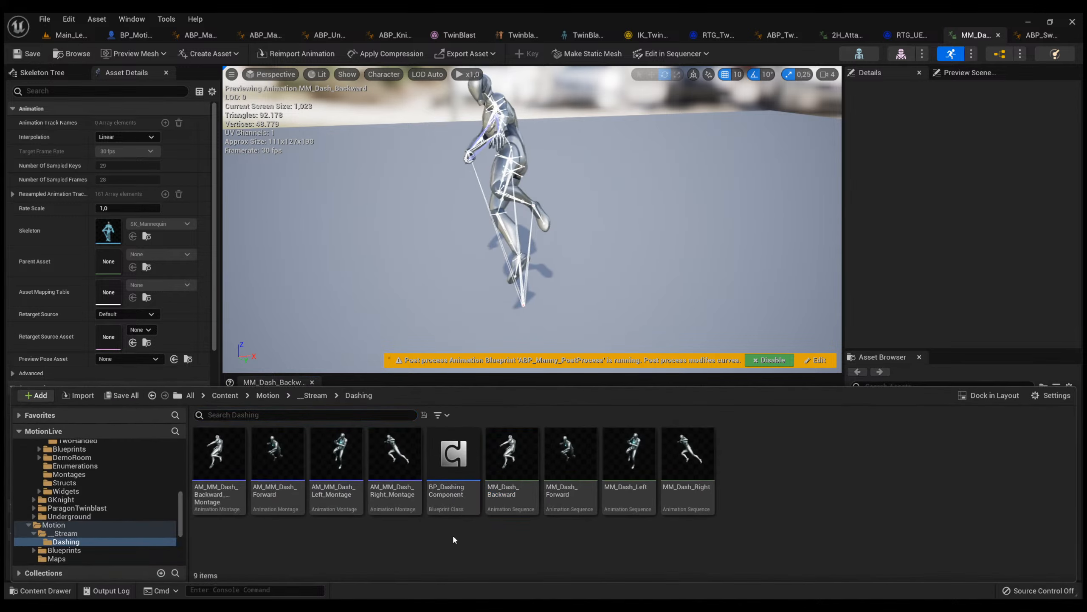
double_click(456, 471)
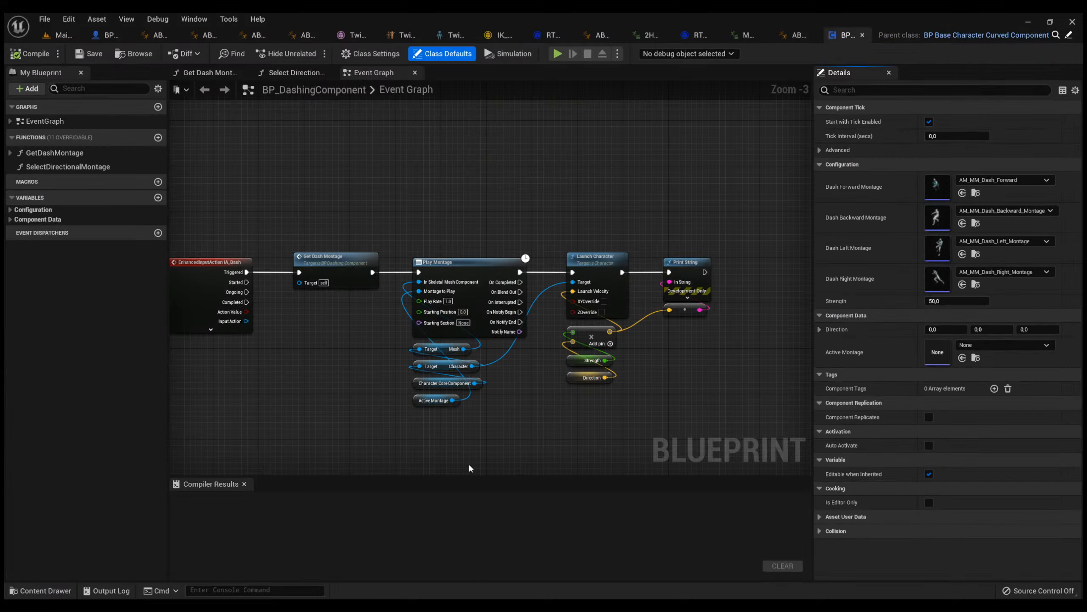
scroll(419, 386, "up", 2)
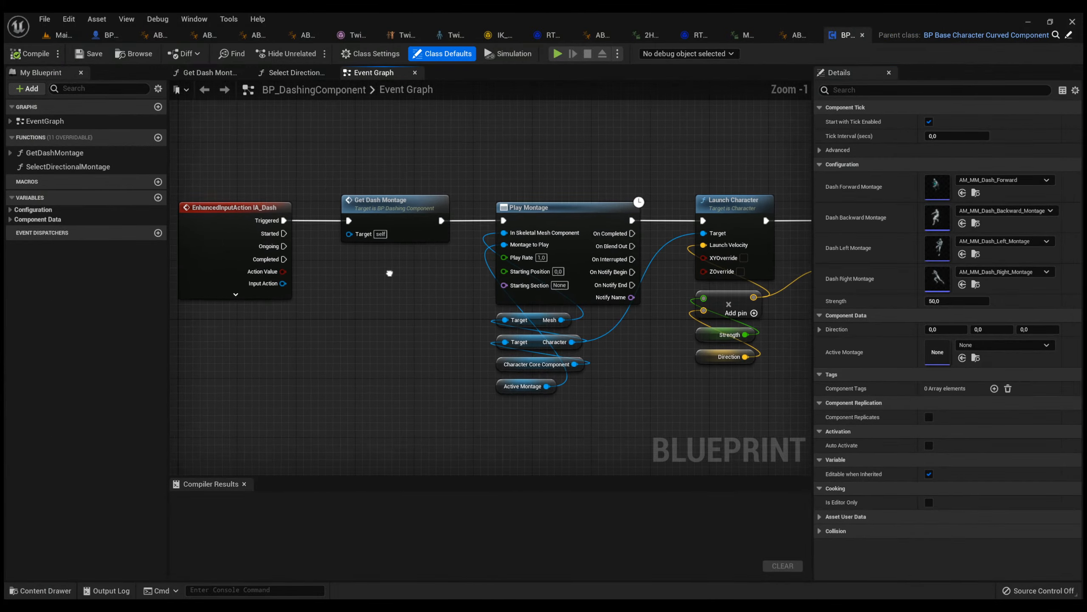
right_click_drag(390, 274, 386, 253)
right_click_drag(291, 267, 466, 340)
mouse_move(467, 369)
left_mouse_down()
mouse_move(342, 236)
mouse_move(325, 249)
mouse_move(475, 371)
left_mouse_up()
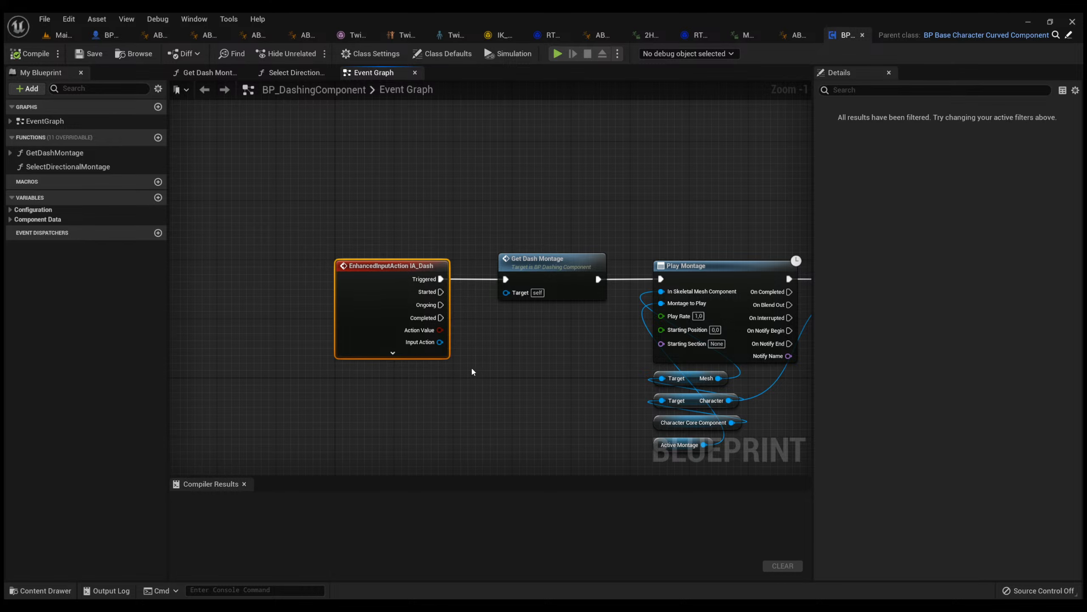
left_click(474, 369)
right_click_drag(519, 360, 424, 300)
left_click_drag(374, 329, 222, 173)
left_click(228, 173)
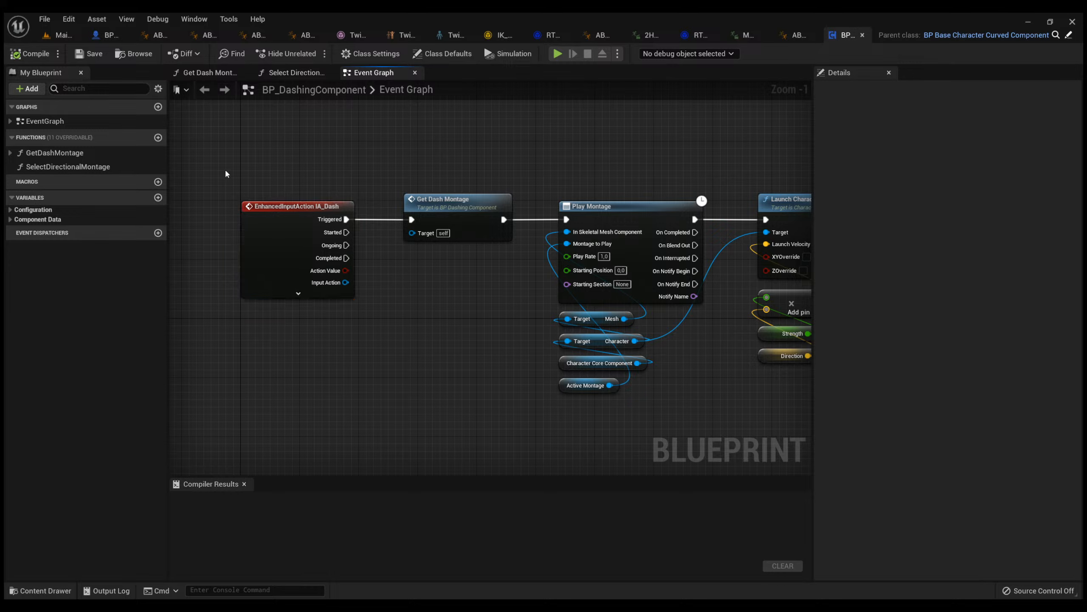
Examine the IA_Dash input event, open the Get Dash Montage function to view its direction selection logic, and return to the Event Graph.
left_click_drag(227, 173, 379, 349)
left_click(395, 323)
left_click(218, 172)
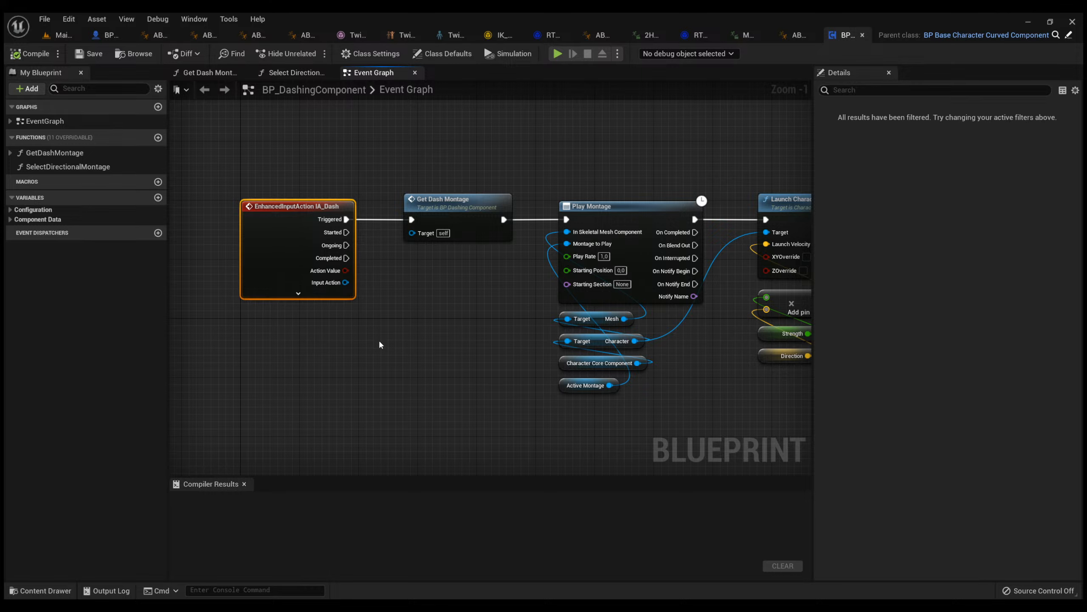
left_click(408, 287)
right_click_drag(568, 274, 341, 301)
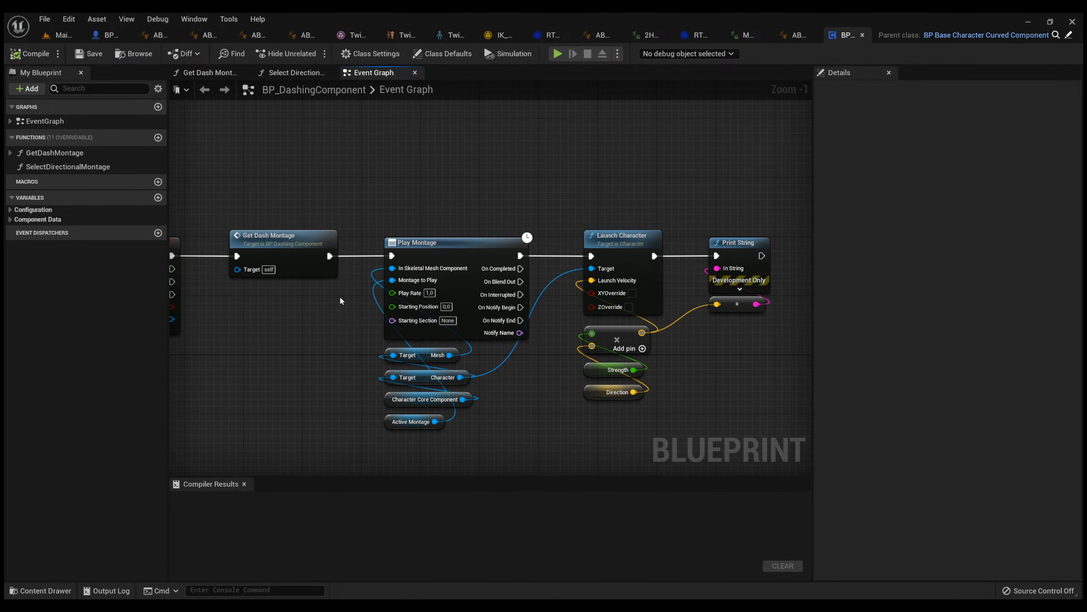
double_click(312, 233)
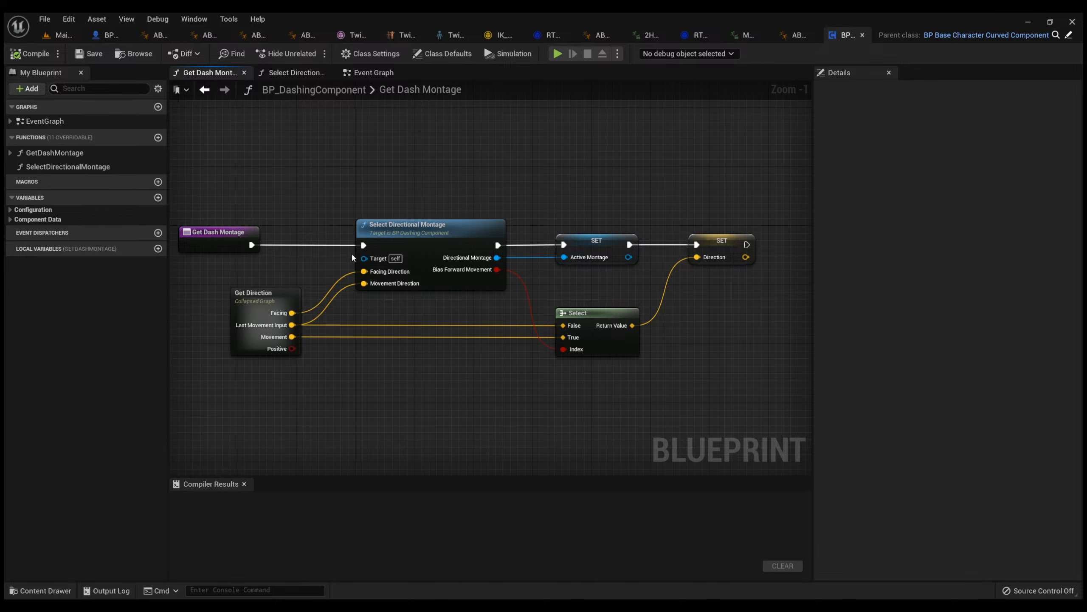
key("alt+Left")
left_click_drag(228, 225, 362, 295)
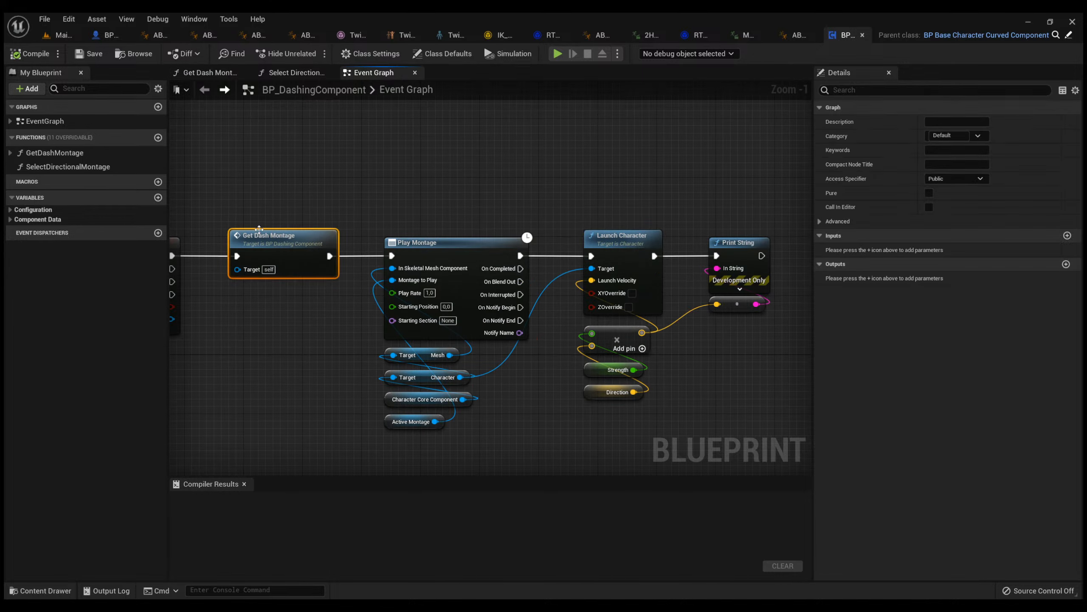
double_click(261, 230)
key("alt+Left")
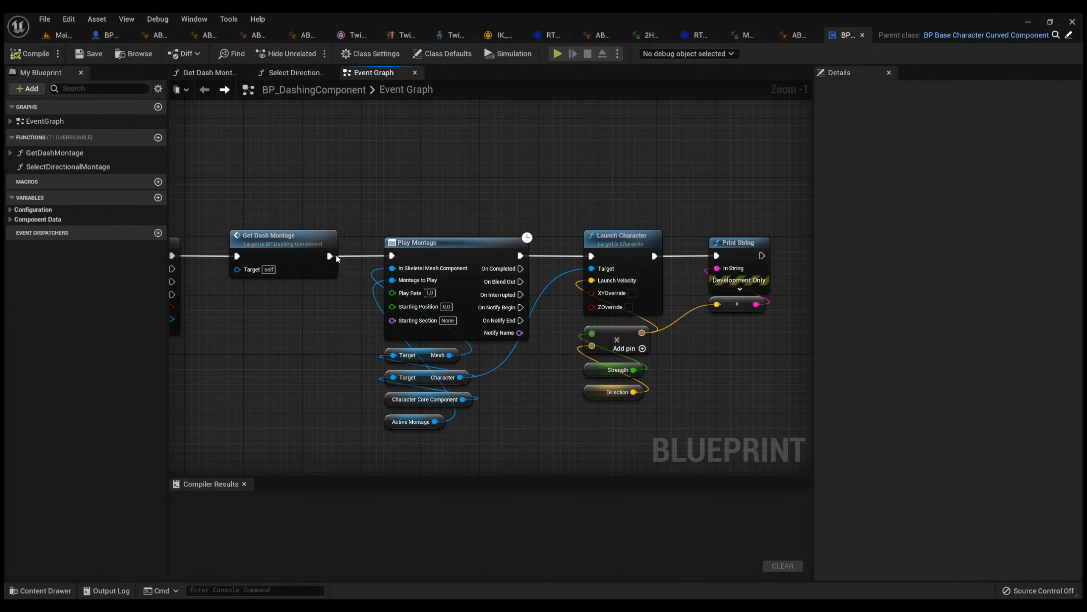
Examine the Play Montage nodes and the Launch Character nodes with their Strength and Direction inputs, ending with the whole dash chain in view.
left_click_drag(485, 445, 383, 203)
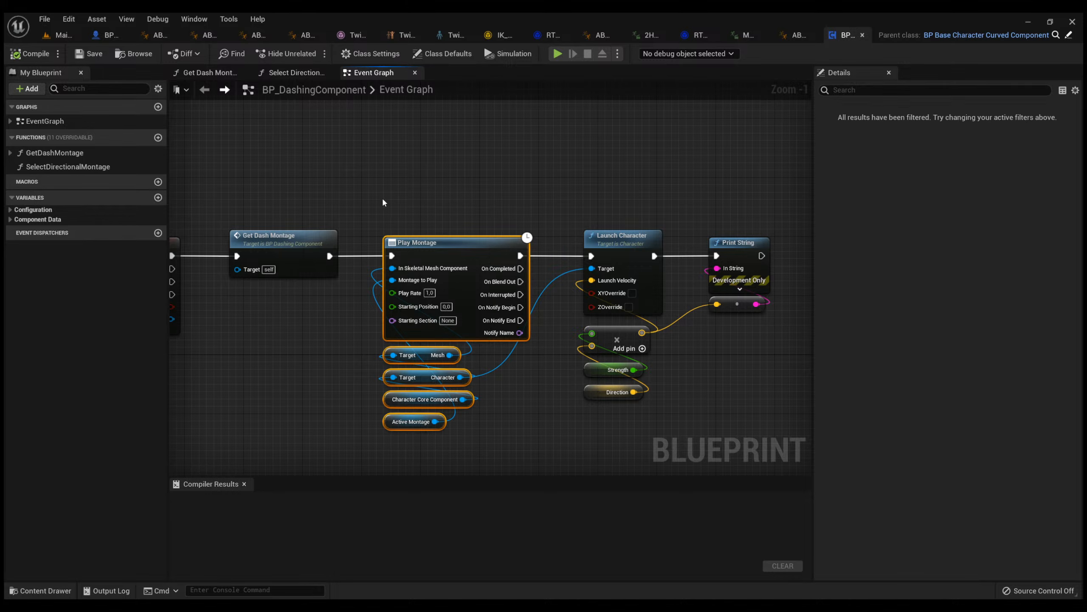
left_click_drag(782, 420, 568, 212)
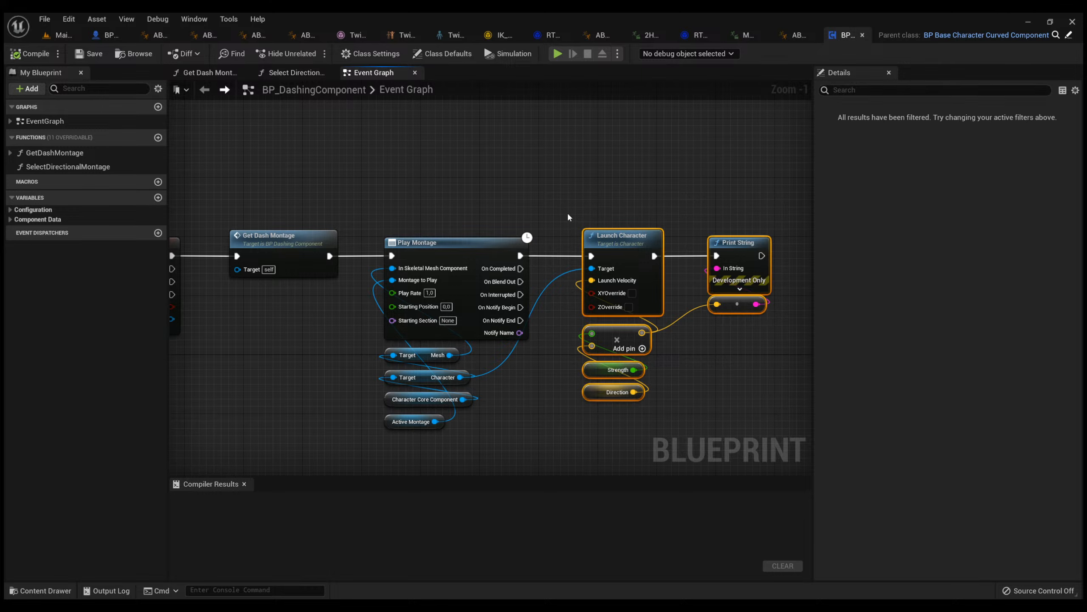
left_click(570, 219)
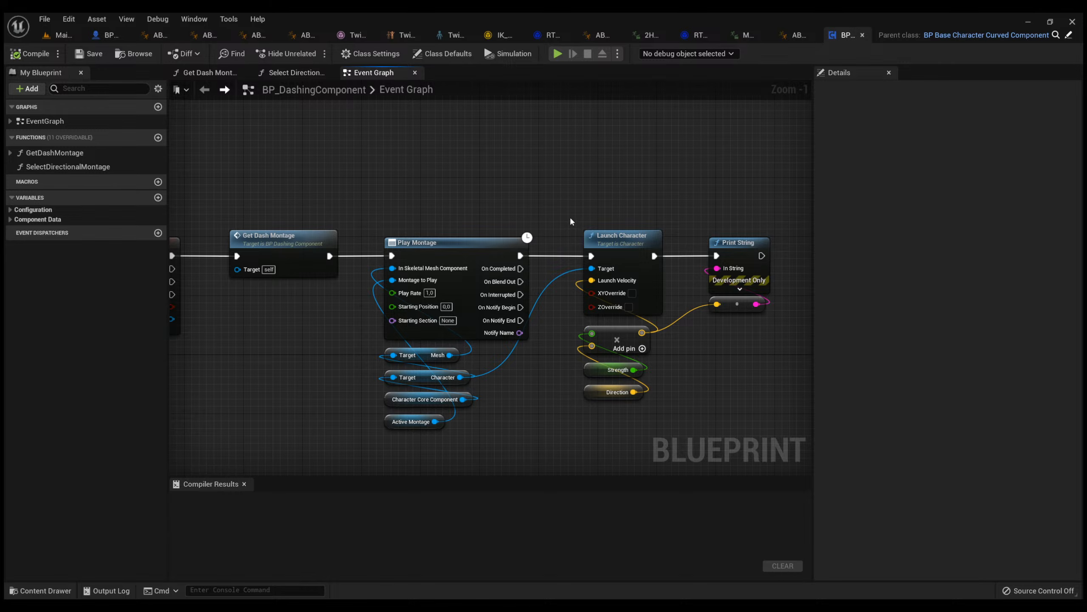
left_click_drag(776, 414, 268, 205)
left_click(283, 204)
right_click_drag(286, 204, 412, 211)
scroll(375, 209, "down", 1)
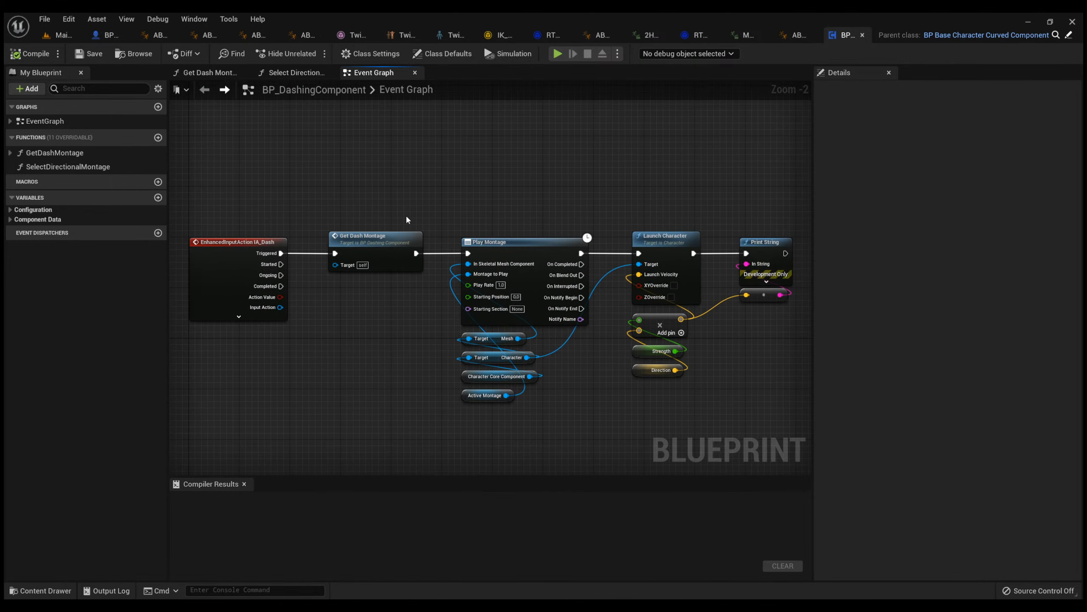